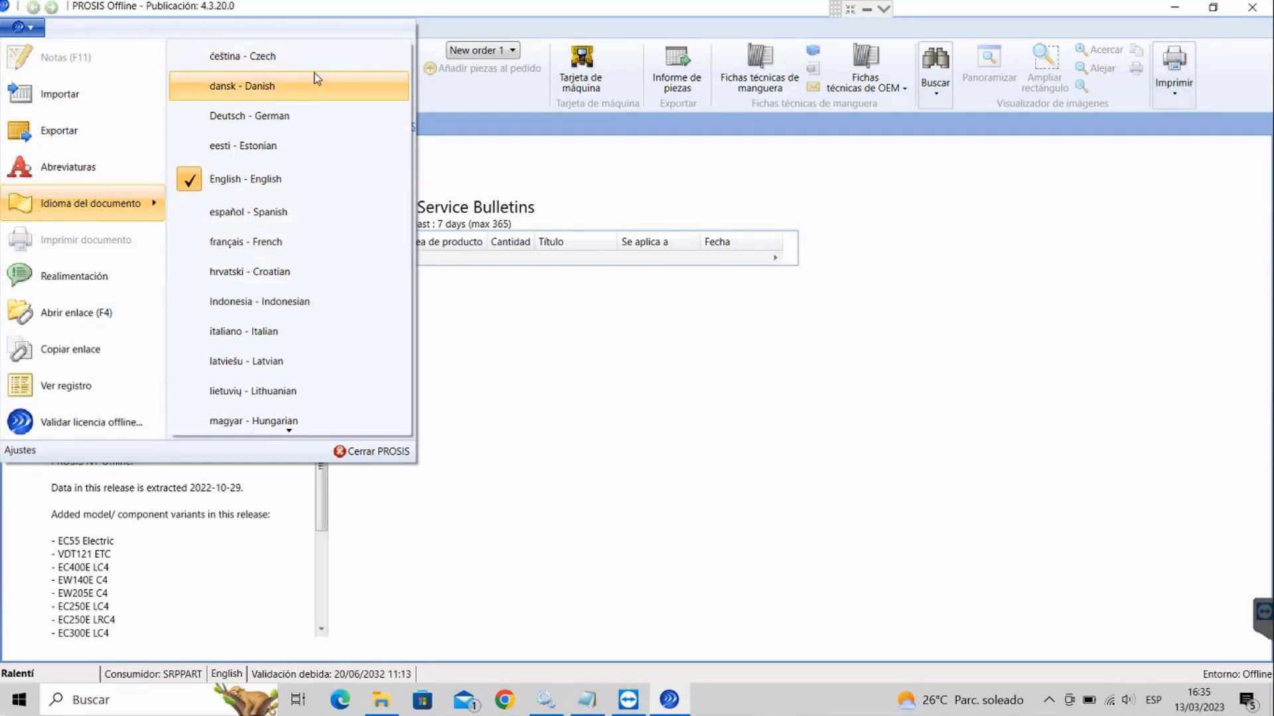
Scroll the start page and close the application menu without changing language
{"action": "scroll", "coordinate": [326, 80], "scroll_direction": "down", "scroll_amount": 6}
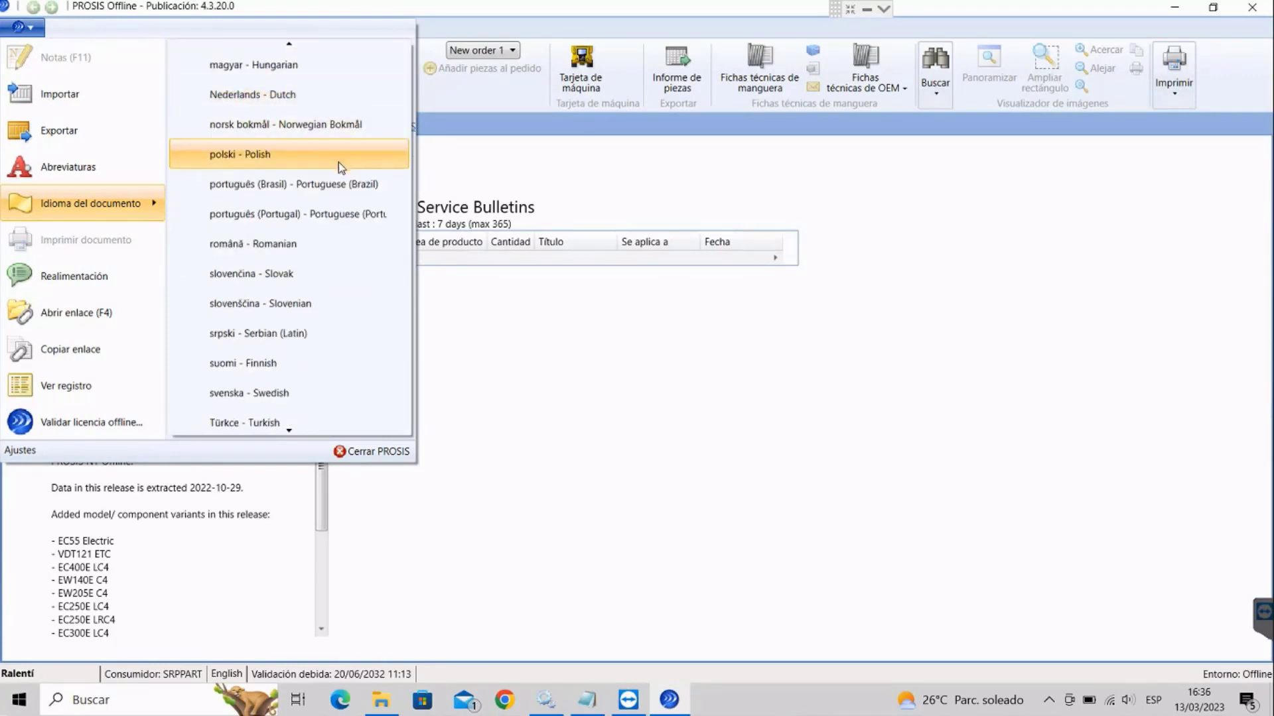
{"action": "scroll", "coordinate": [335, 229], "scroll_direction": "down", "scroll_amount": 2}
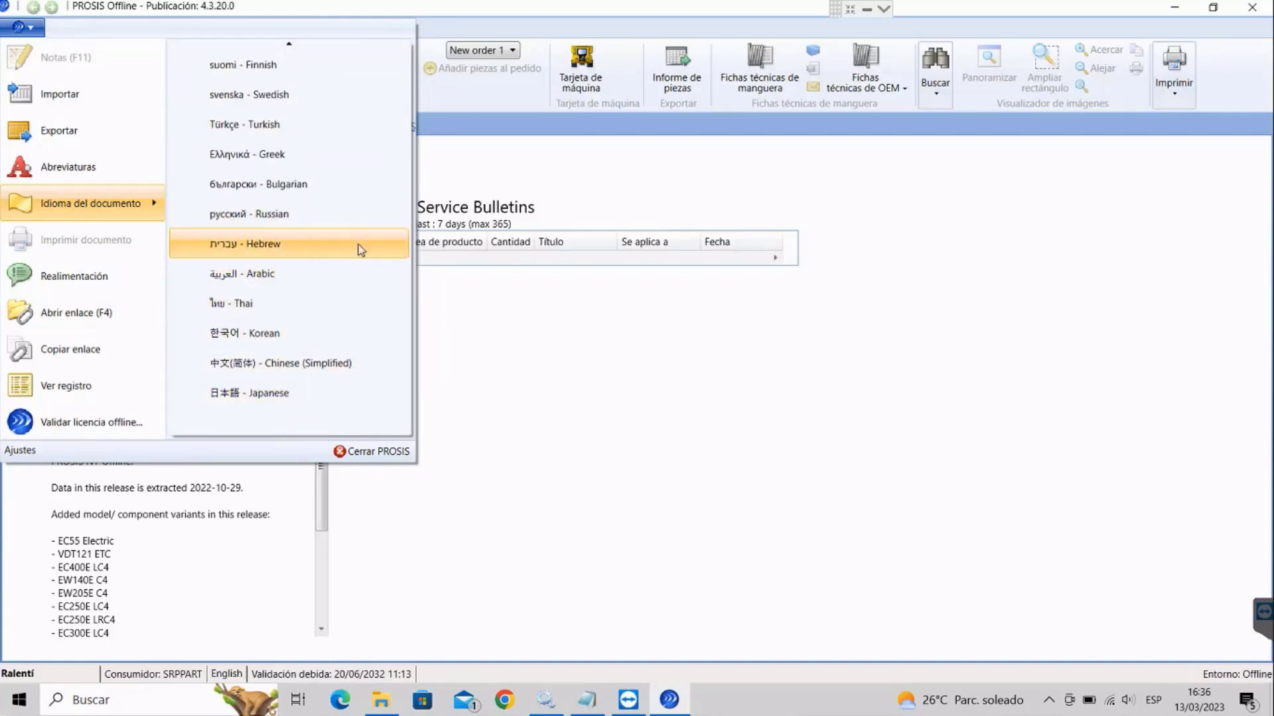
{"action": "scroll", "coordinate": [359, 109], "scroll_direction": "up", "scroll_amount": 6}
{"action": "scroll", "coordinate": [358, 108], "scroll_direction": "up", "scroll_amount": 5}
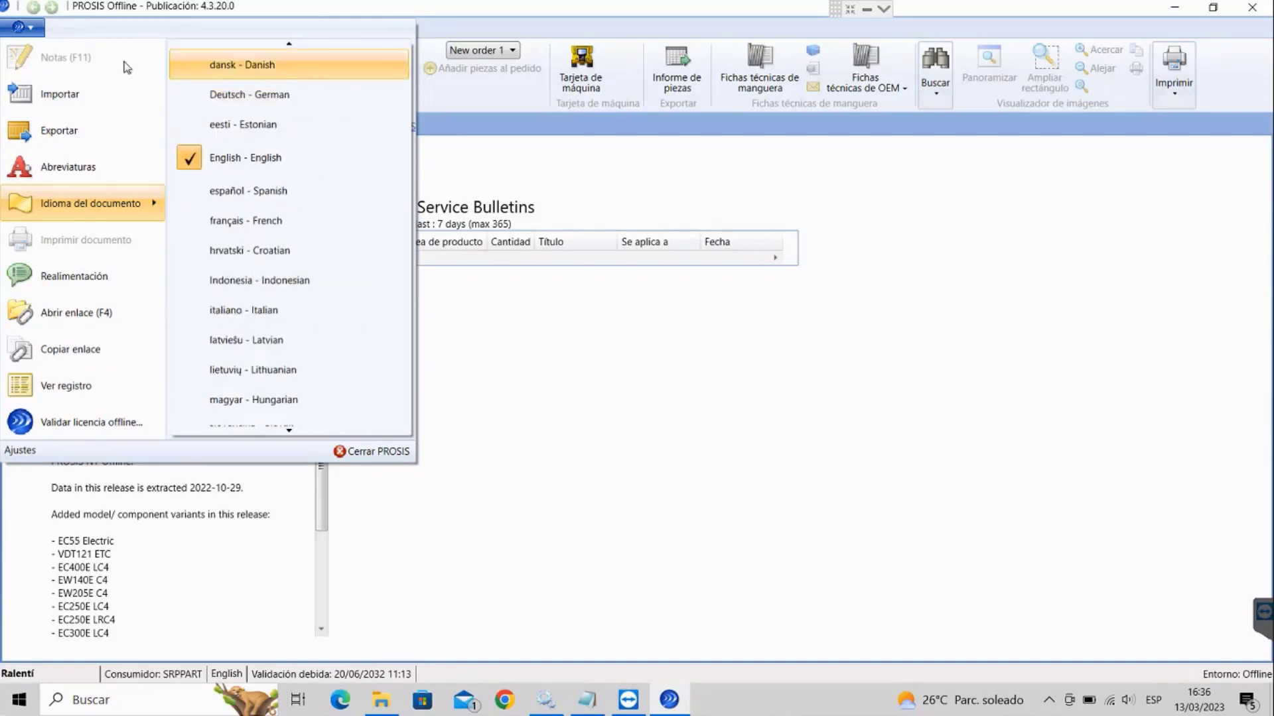
{"action": "left_click", "coordinate": [21, 32]}
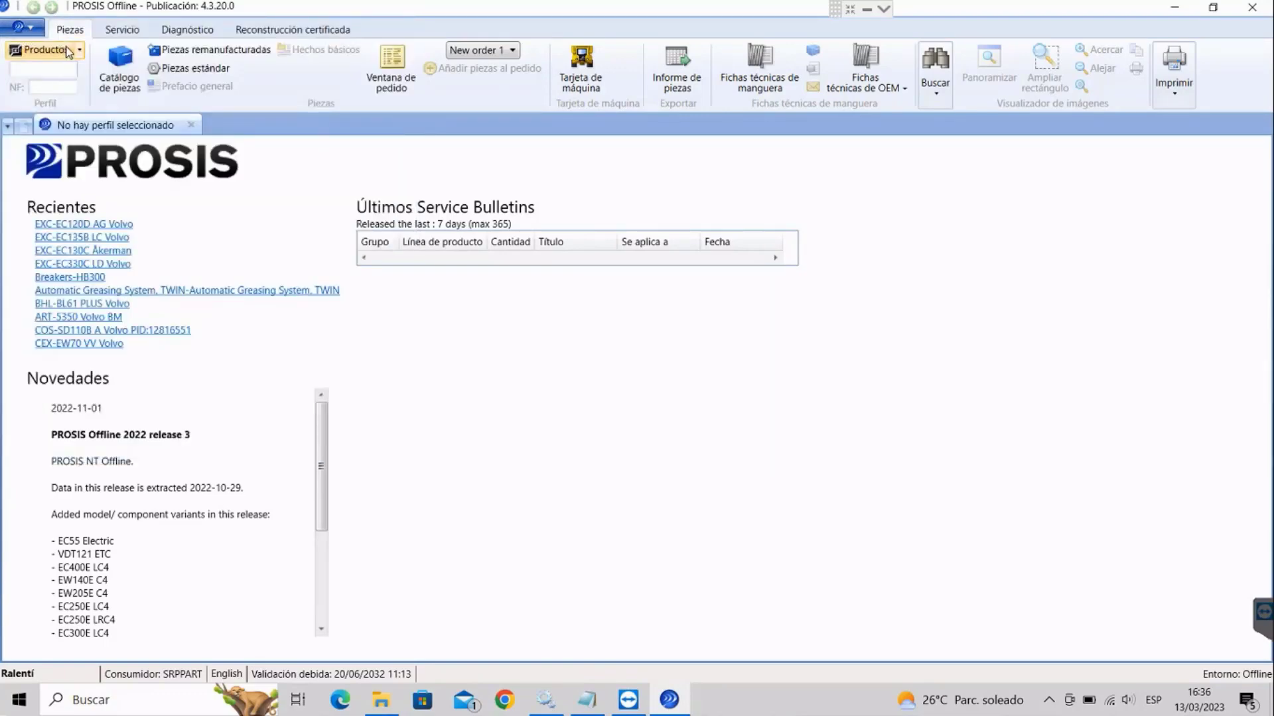
Look through the product category list, then dismiss it without choosing anything
{"action": "left_click", "coordinate": [71, 52]}
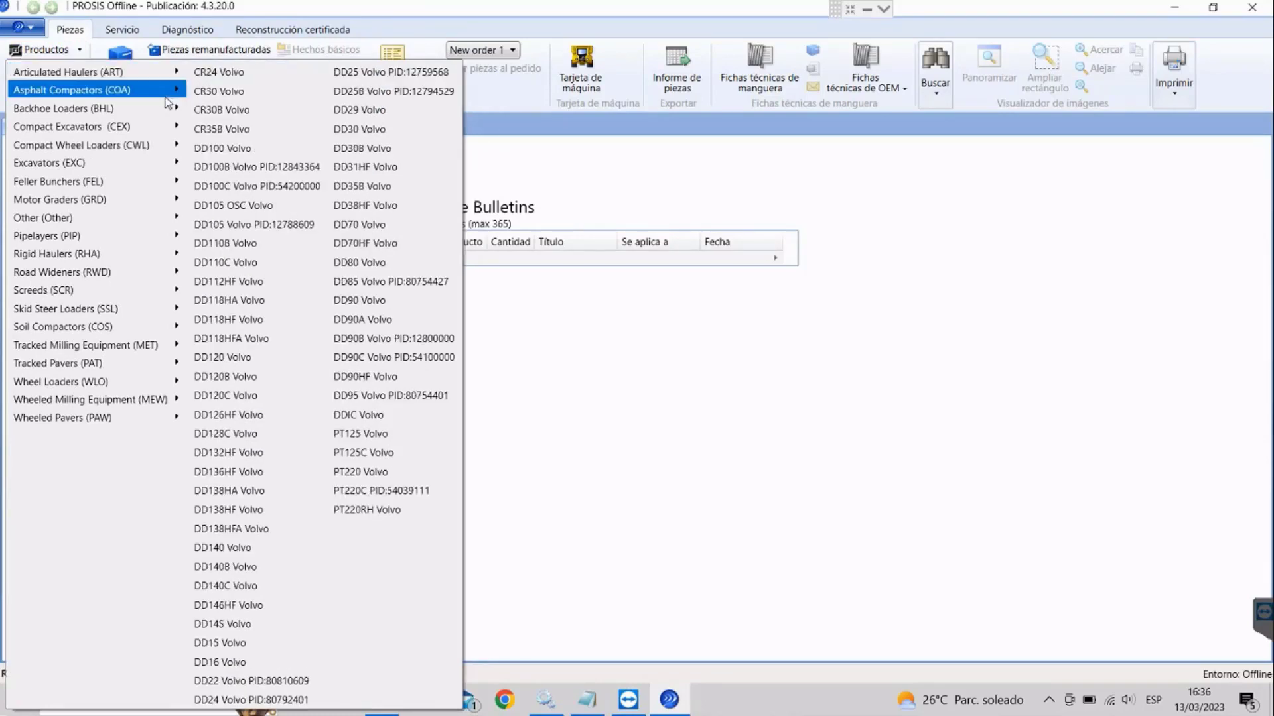
{"action": "mouse_move", "coordinate": [181, 110]}
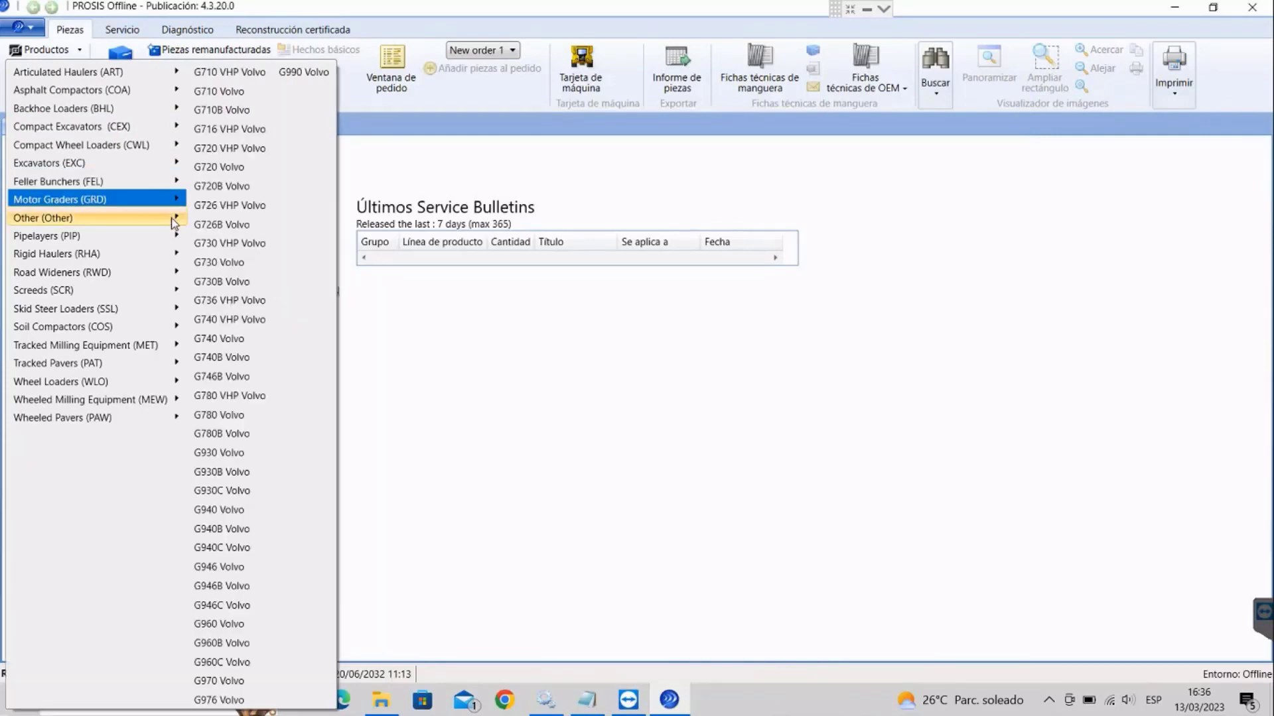
{"action": "mouse_move", "coordinate": [175, 237]}
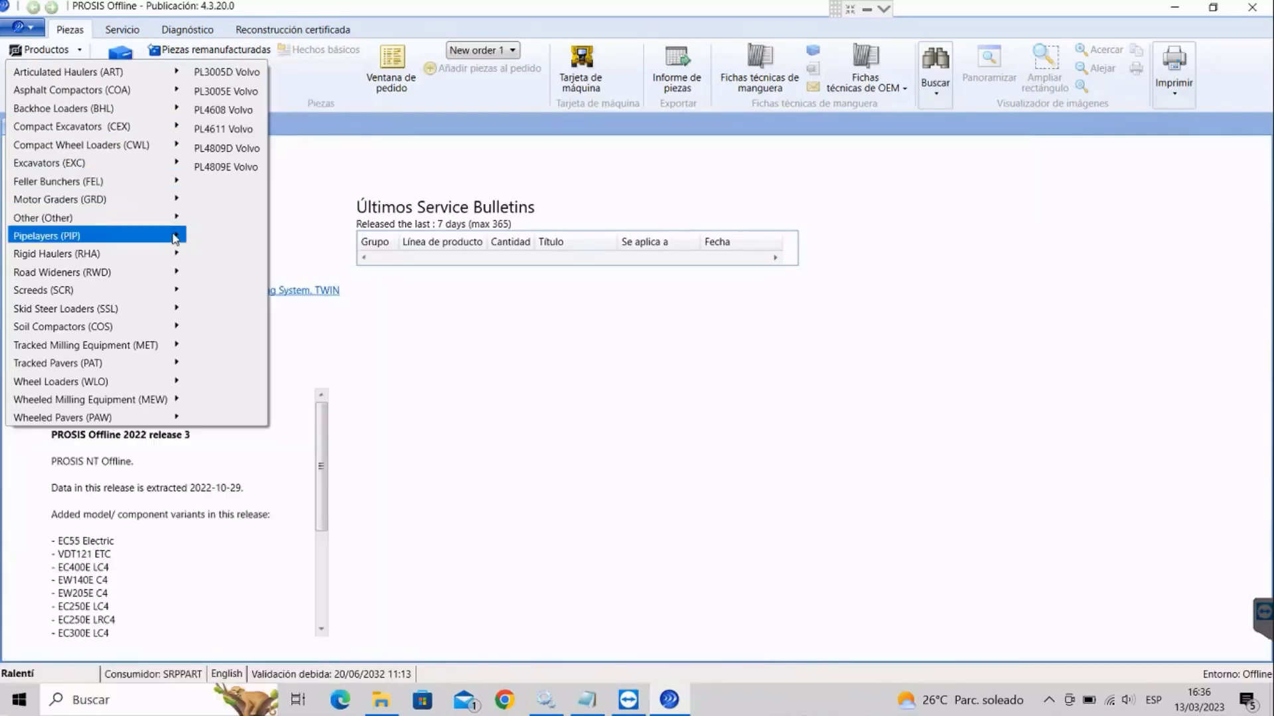
{"action": "mouse_move", "coordinate": [177, 276]}
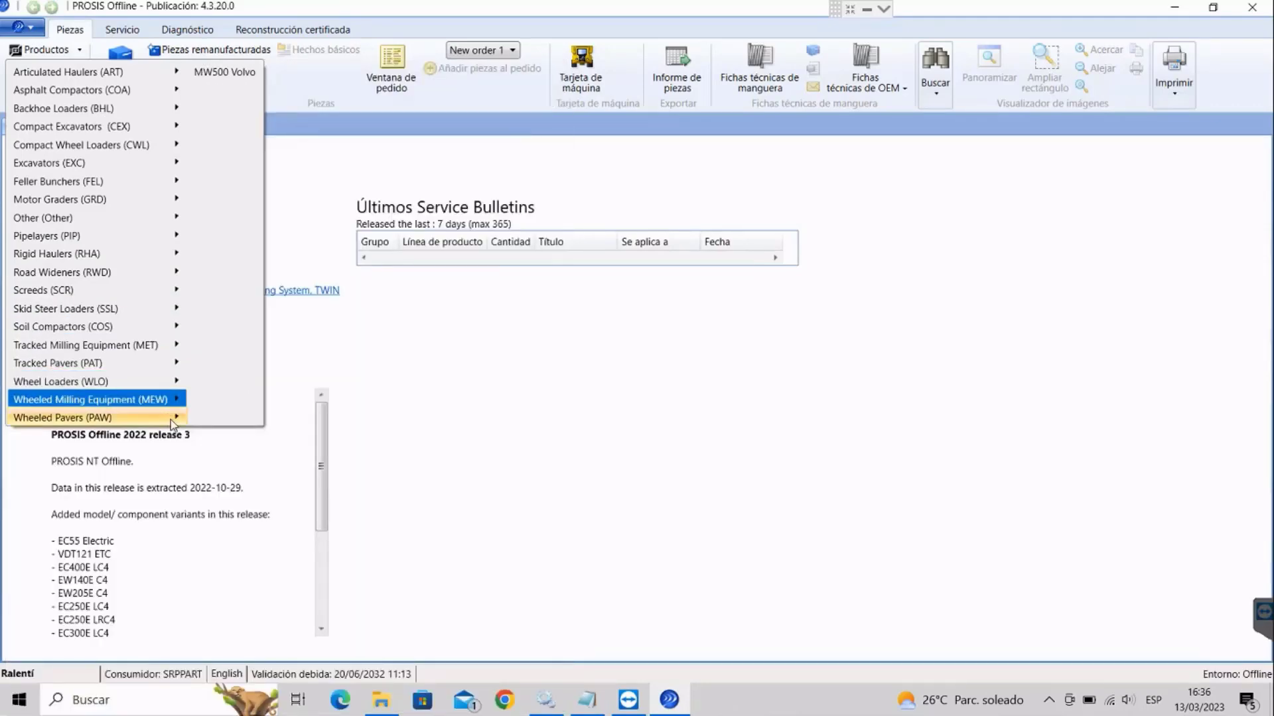
{"action": "mouse_move", "coordinate": [170, 420]}
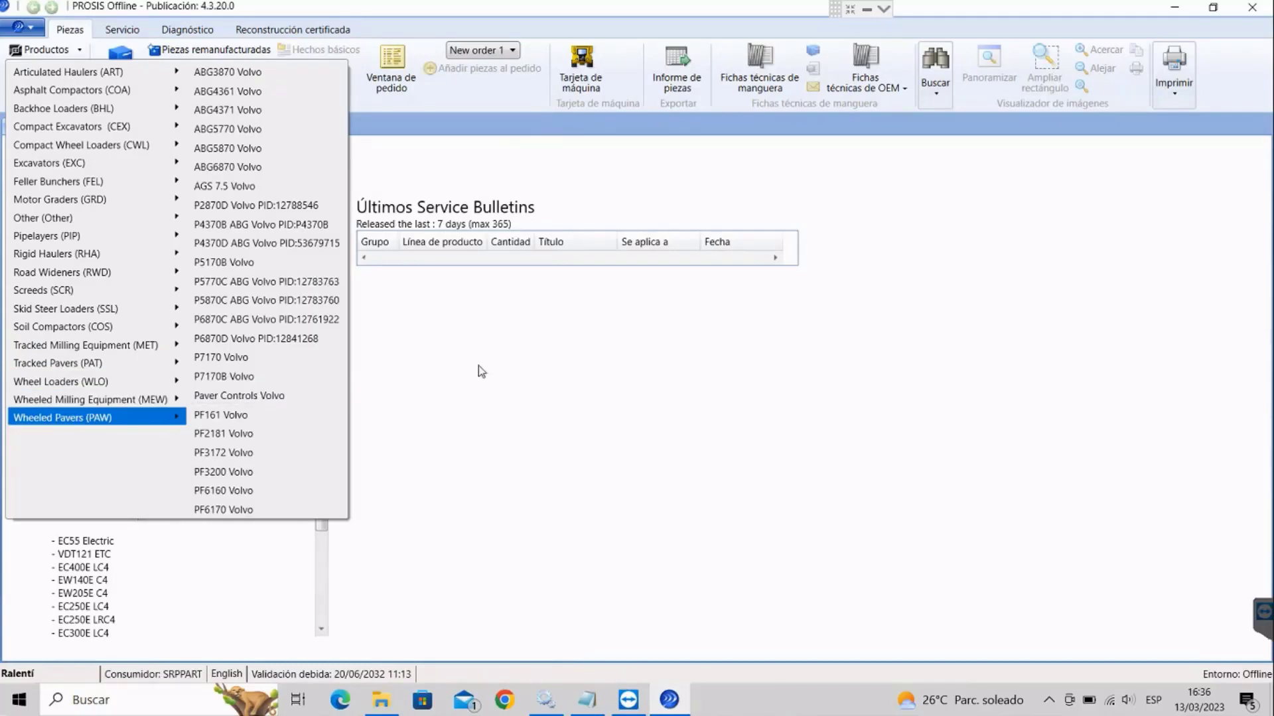
{"action": "left_click", "coordinate": [503, 420]}
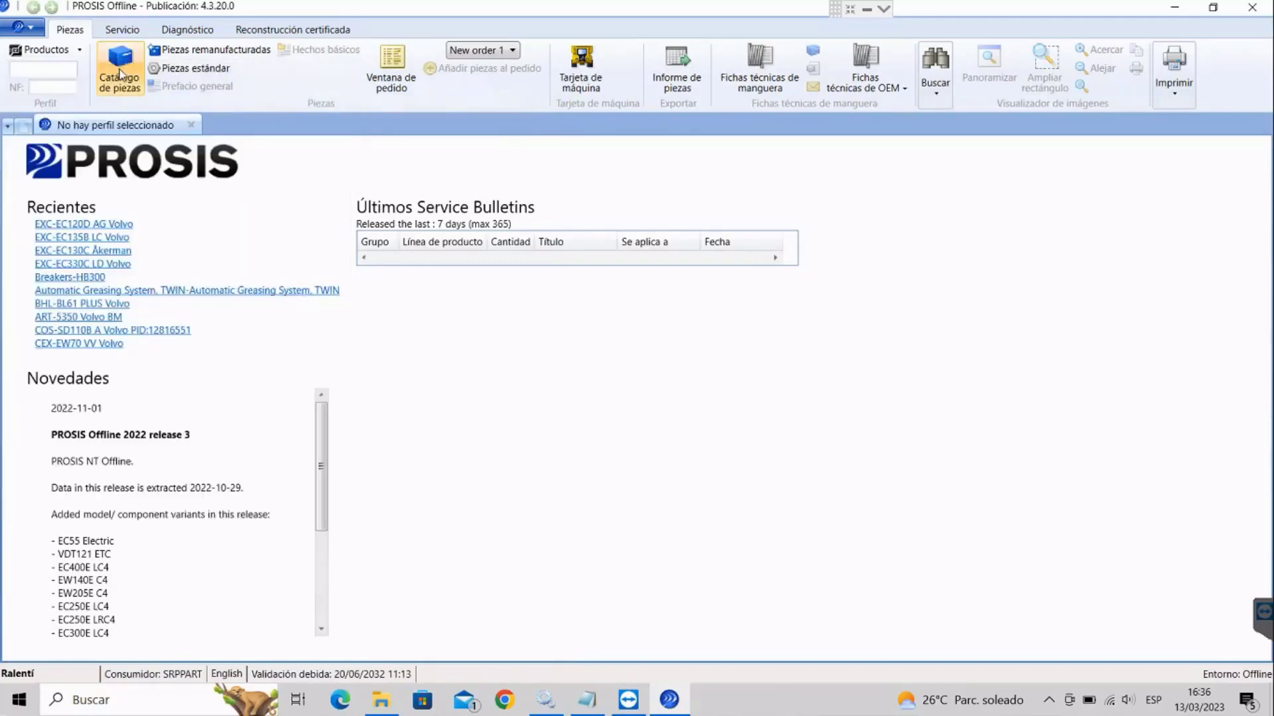
Browse by Modelos and list the Excavators (EXC) models
{"action": "left_click", "coordinate": [80, 51]}
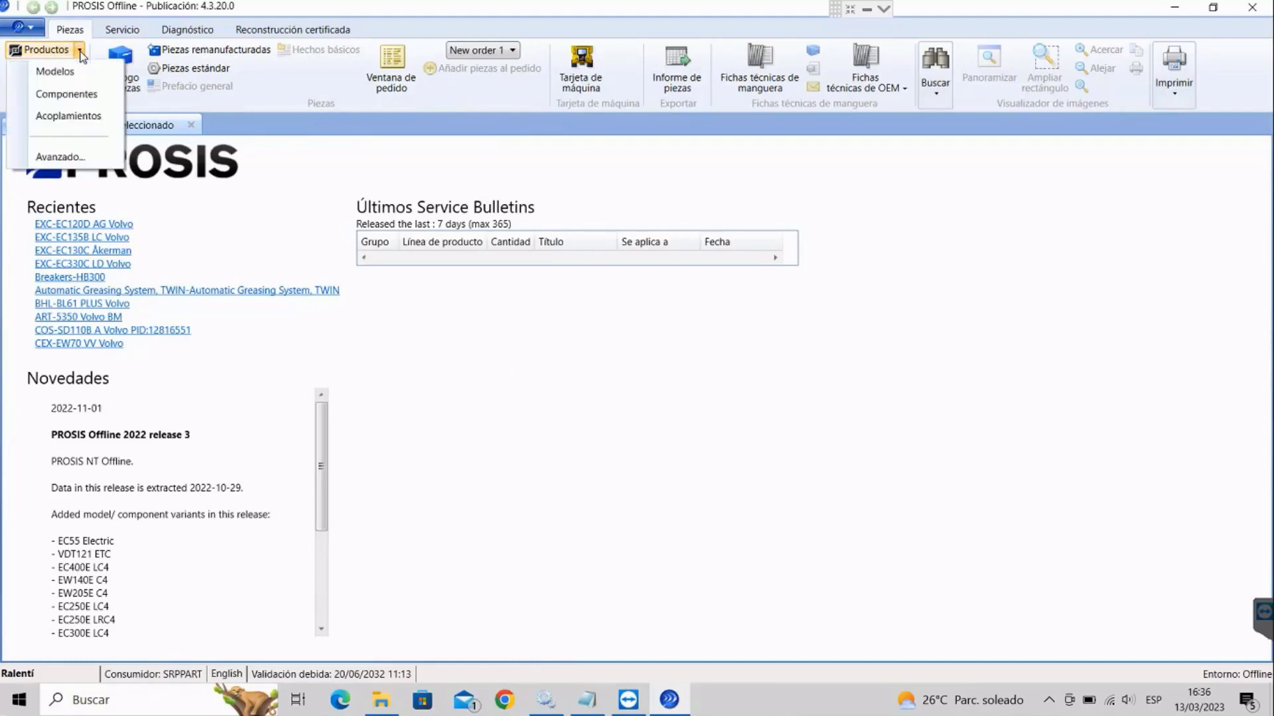
{"action": "left_click", "coordinate": [72, 74]}
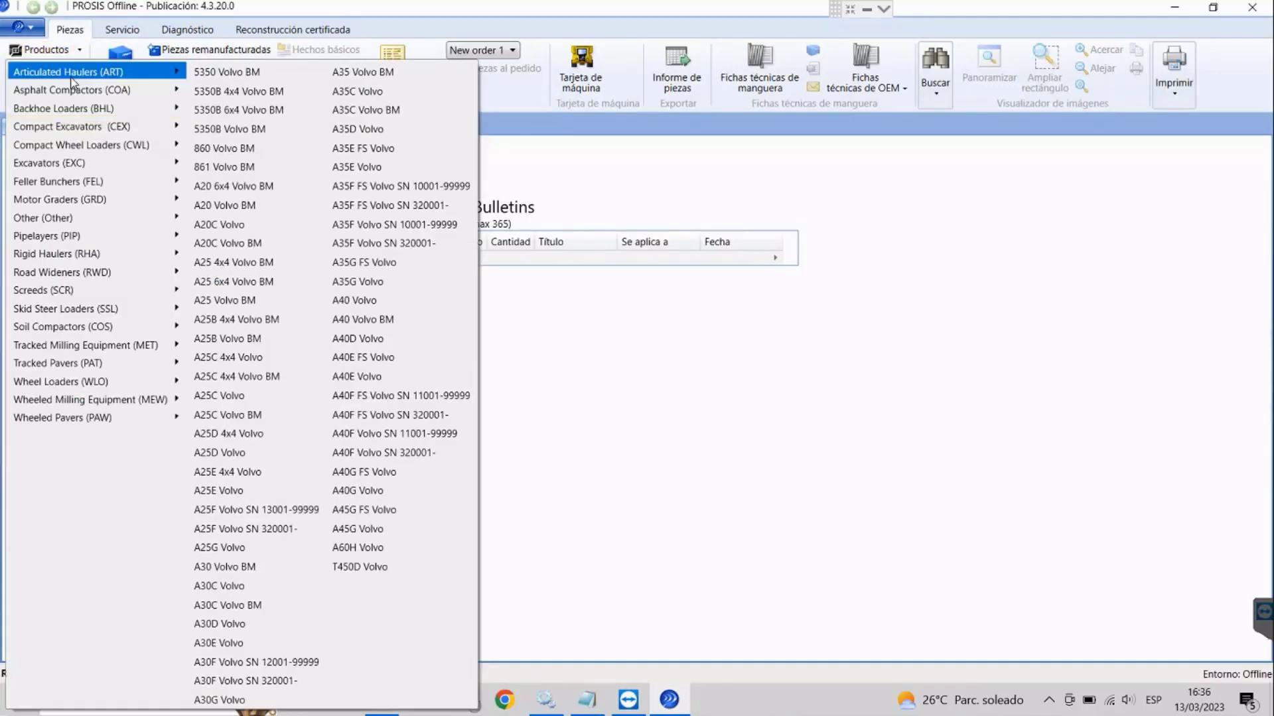
{"action": "left_click", "coordinate": [68, 165]}
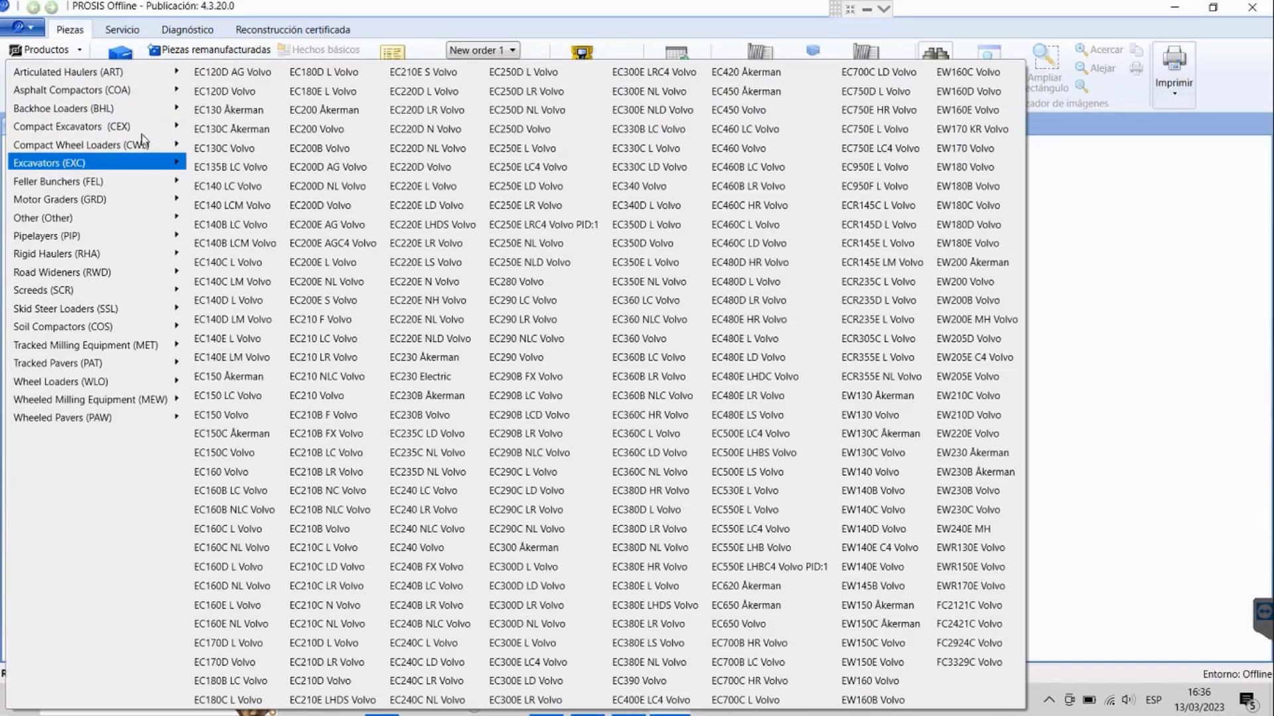
Open EC120D AG Volvo and load the 20911 EC120D AG Volvo 290001- catalogue
{"action": "left_click", "coordinate": [236, 73]}
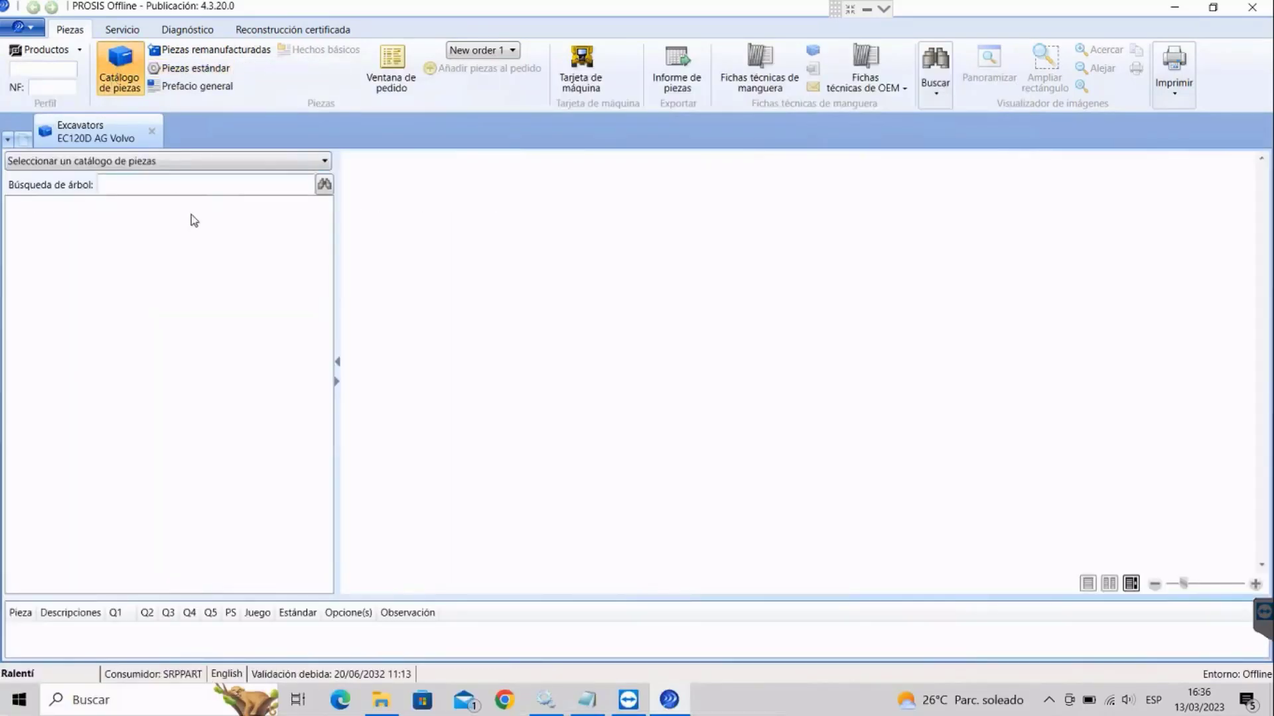
{"action": "left_click", "coordinate": [197, 165]}
{"action": "left_click", "coordinate": [143, 200]}
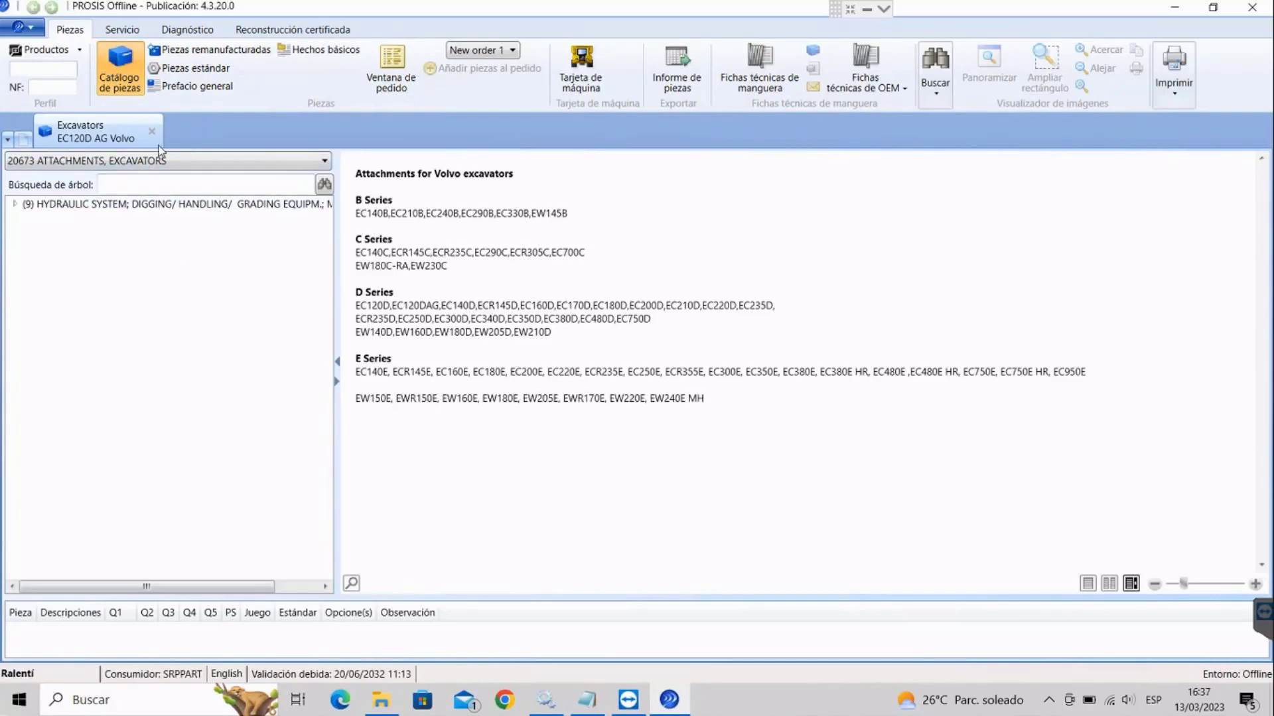
{"action": "left_click", "coordinate": [163, 161]}
{"action": "left_click", "coordinate": [154, 207]}
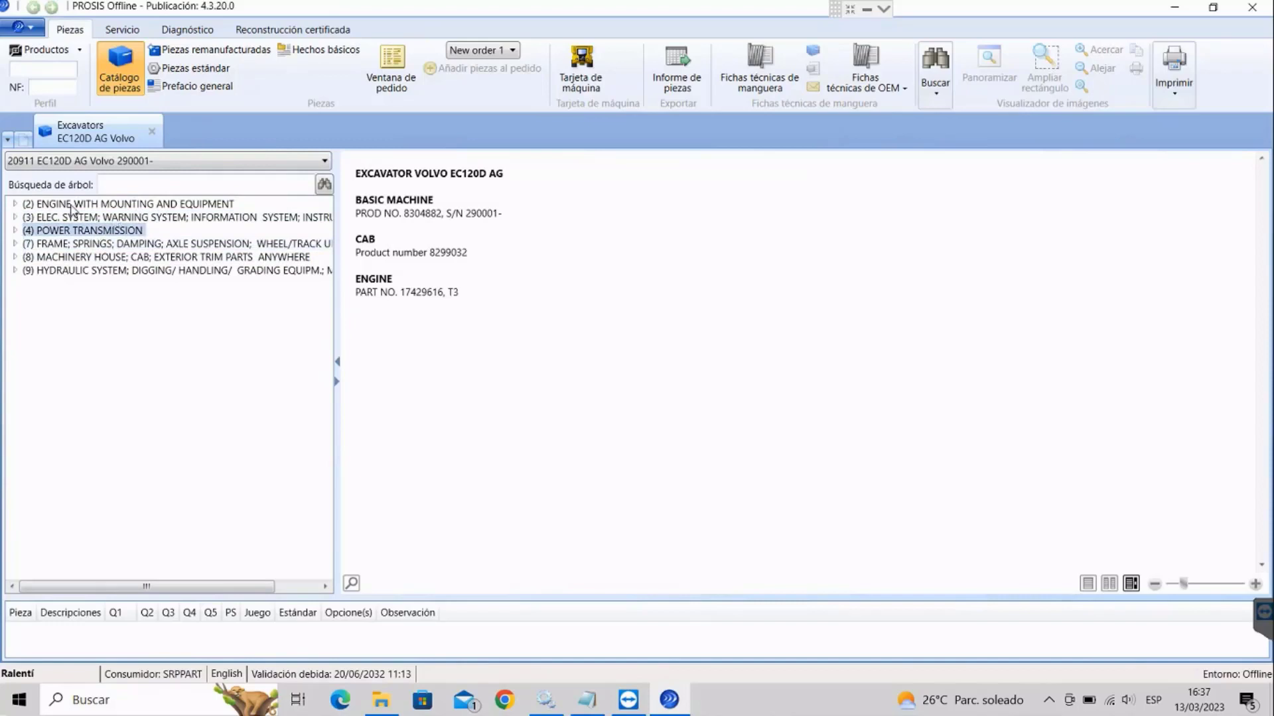
Briefly switch to the 20673 Attachments, Excavators catalogue, then return to 20911
{"action": "left_click", "coordinate": [14, 204]}
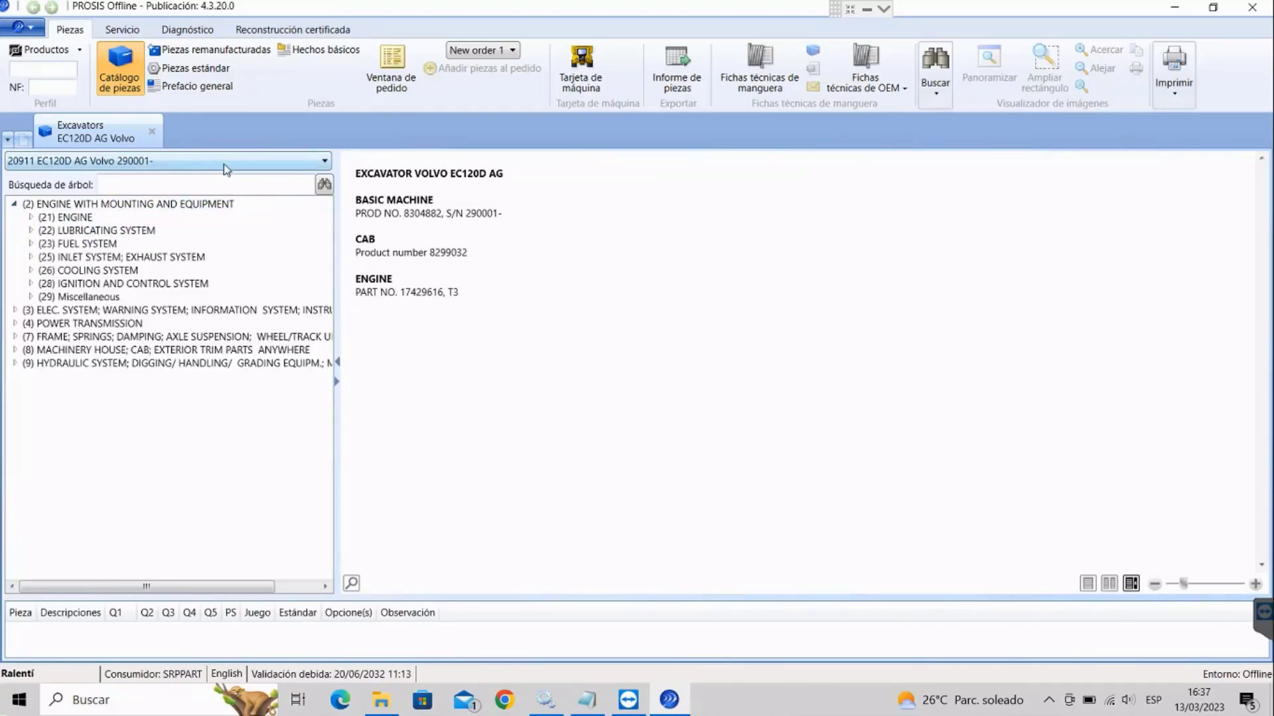
{"action": "left_click", "coordinate": [325, 161]}
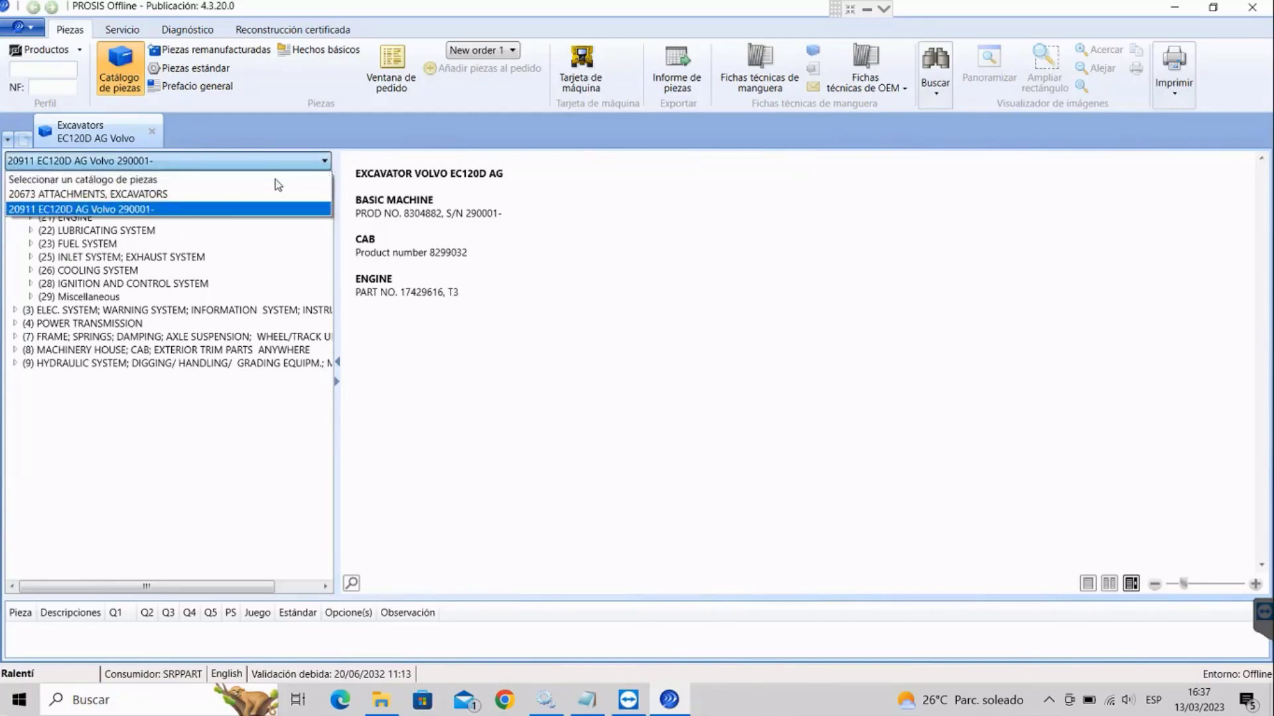
{"action": "left_click", "coordinate": [179, 195]}
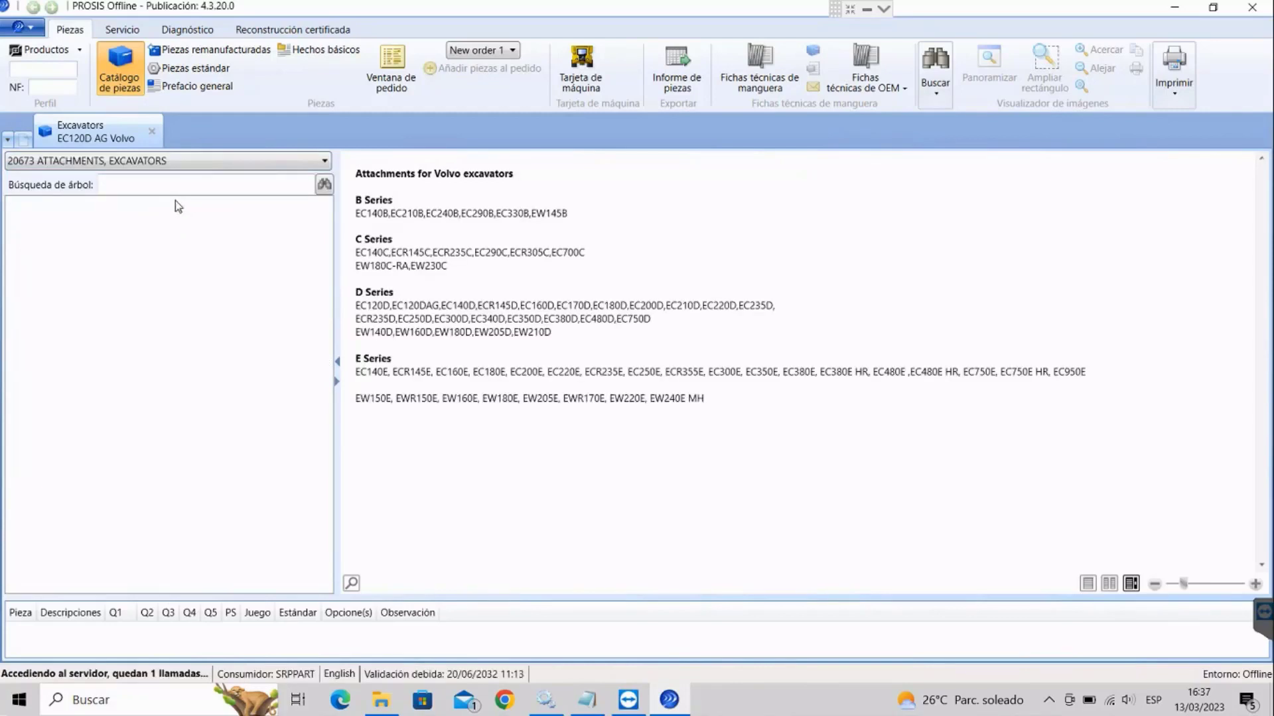
{"action": "left_click", "coordinate": [325, 161]}
{"action": "left_click", "coordinate": [95, 210]}
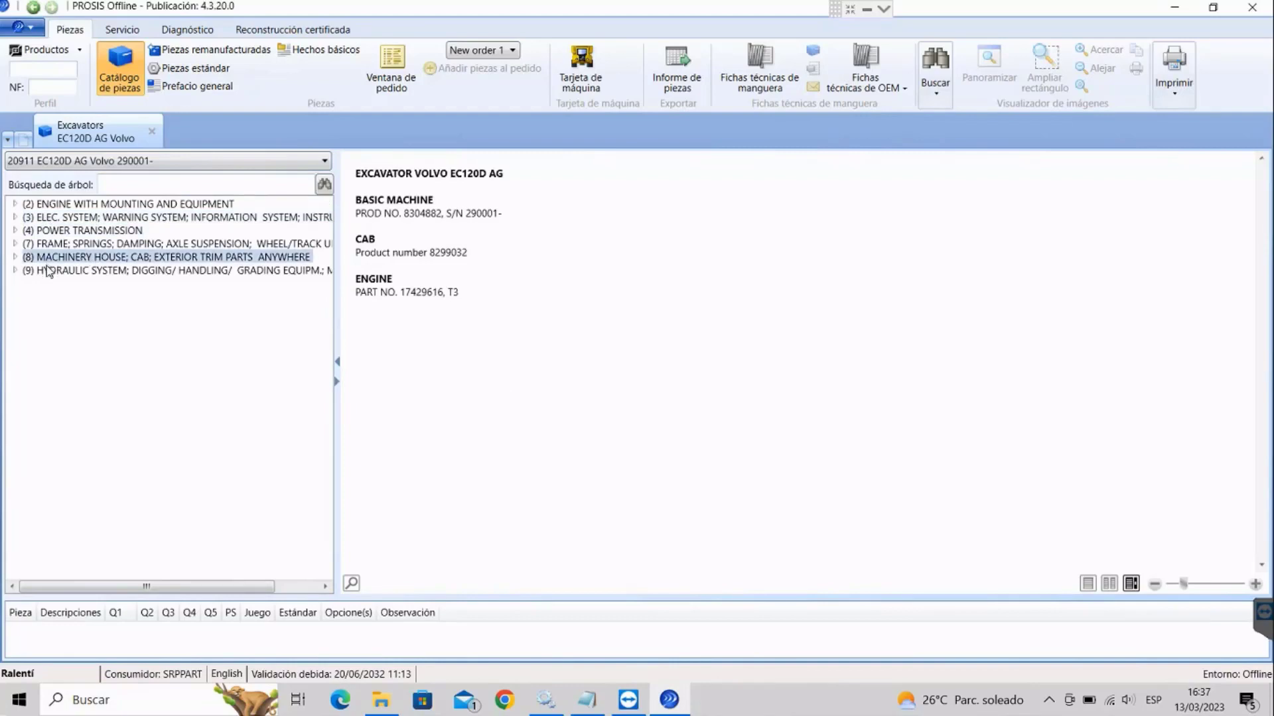
View engine diagrams 210/100 through 215/200 and the 222/200 oil filter housing
{"action": "left_click", "coordinate": [14, 204]}
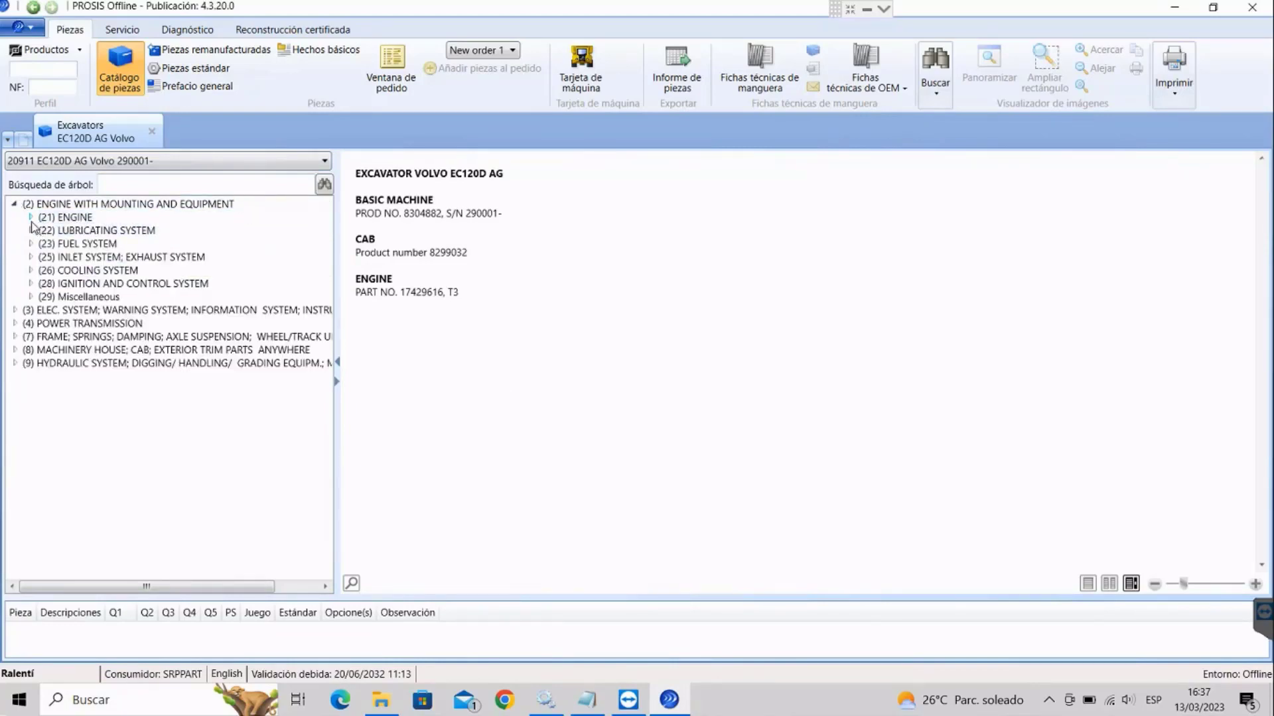
{"action": "left_click", "coordinate": [33, 218]}
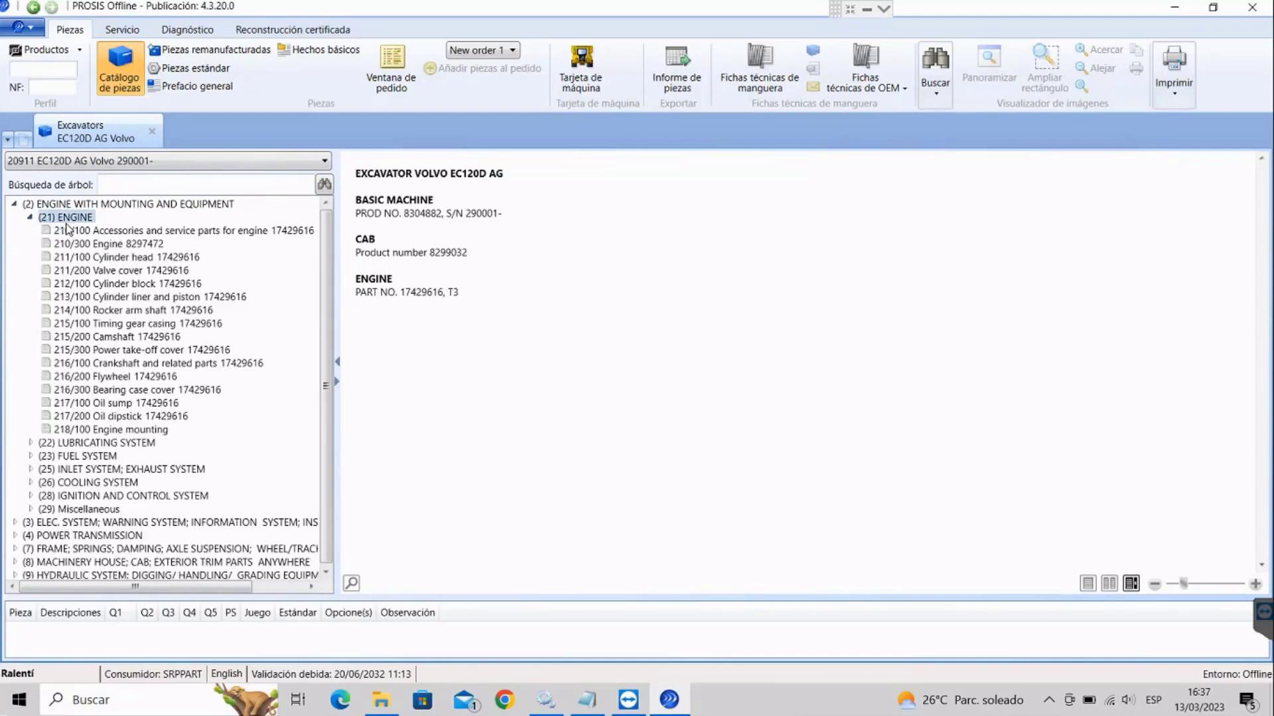
{"action": "left_click", "coordinate": [66, 221]}
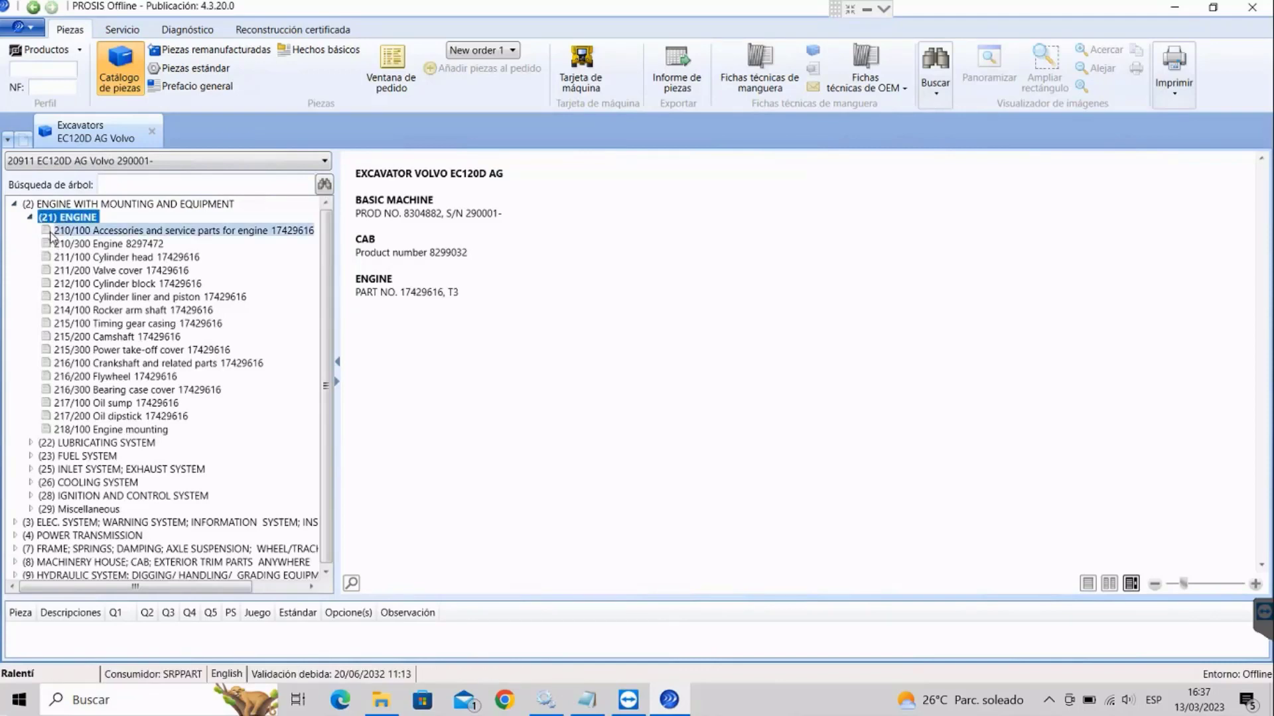
{"action": "left_click", "coordinate": [54, 232]}
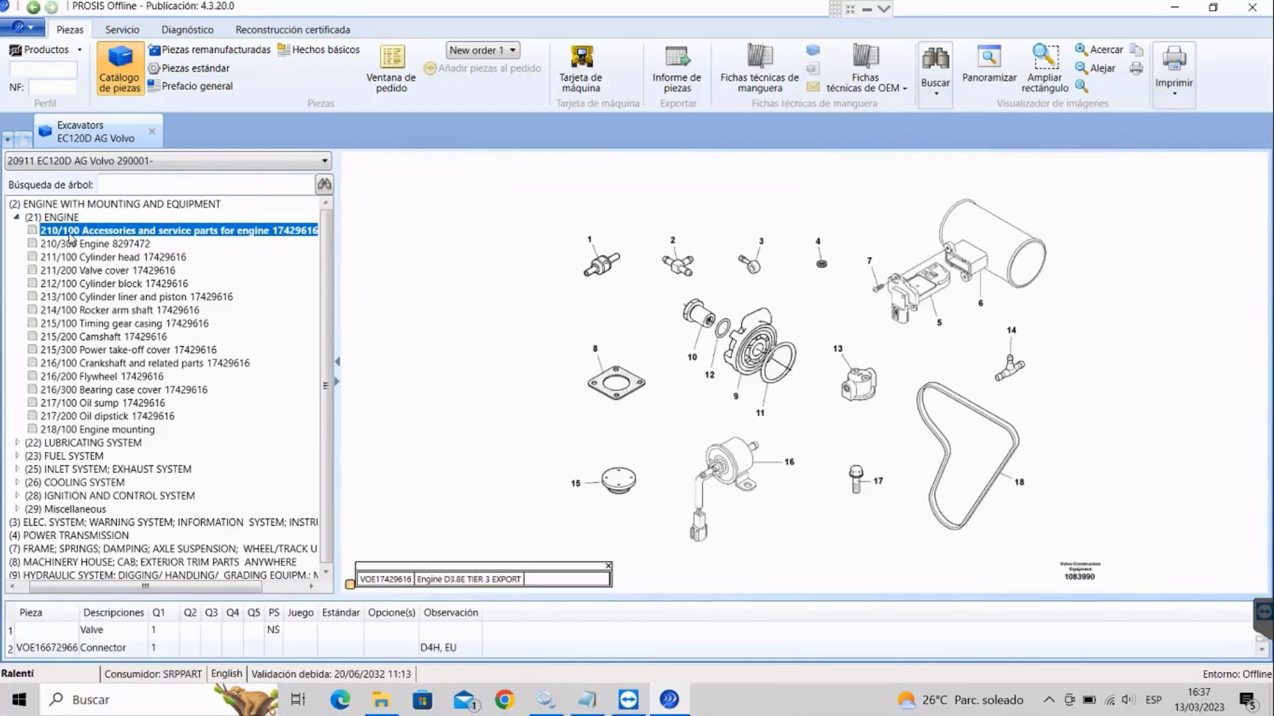
{"action": "left_click", "coordinate": [57, 259]}
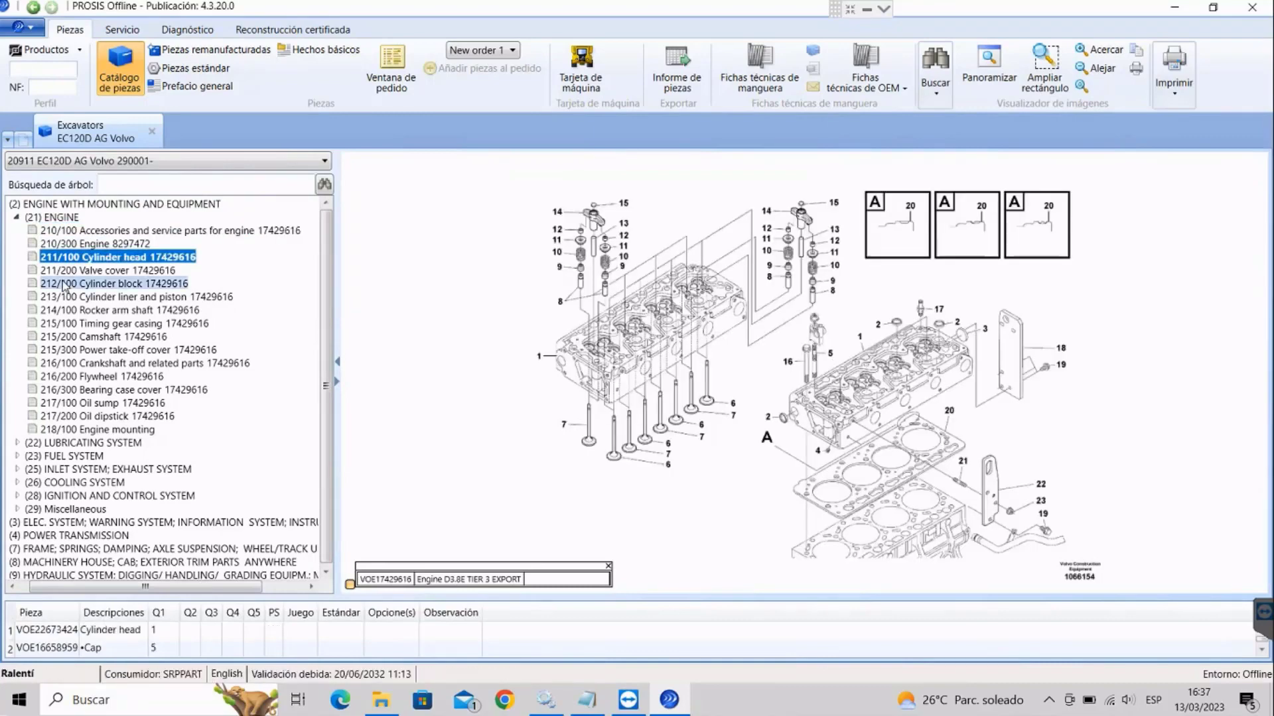
{"action": "left_click", "coordinate": [63, 286]}
{"action": "left_click", "coordinate": [61, 311]}
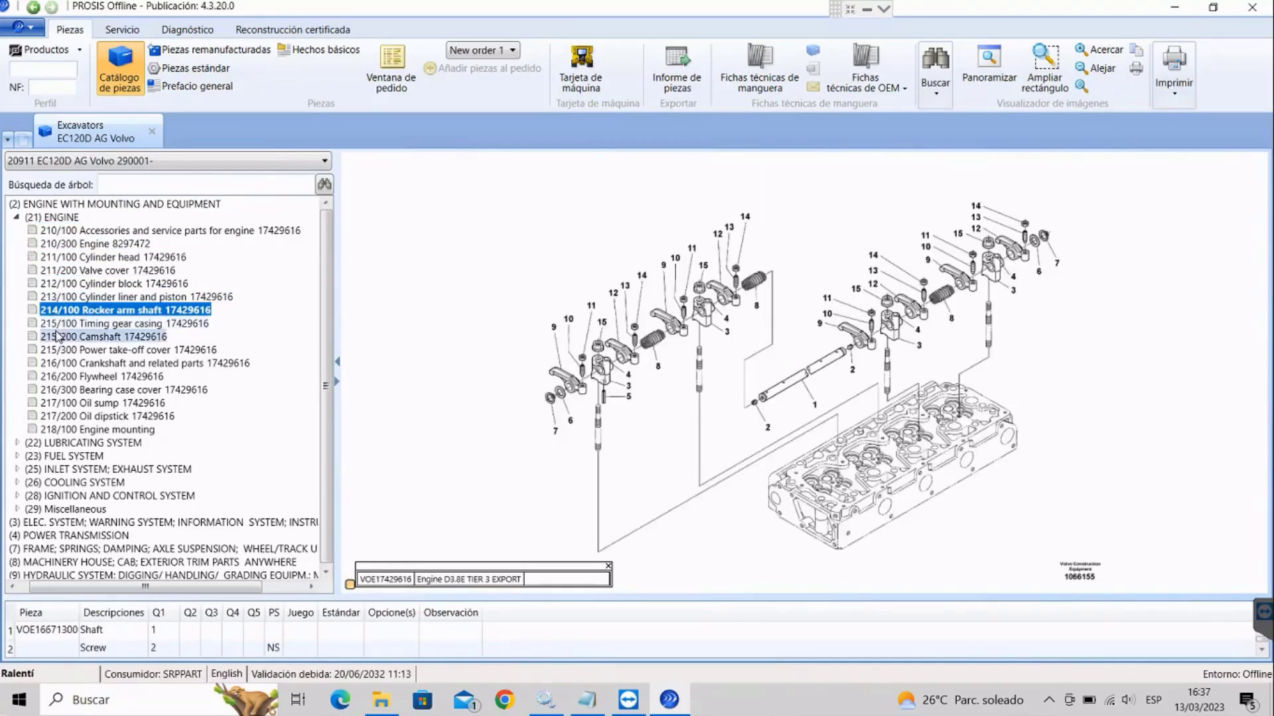
{"action": "left_click", "coordinate": [57, 336]}
{"action": "left_click", "coordinate": [18, 442]}
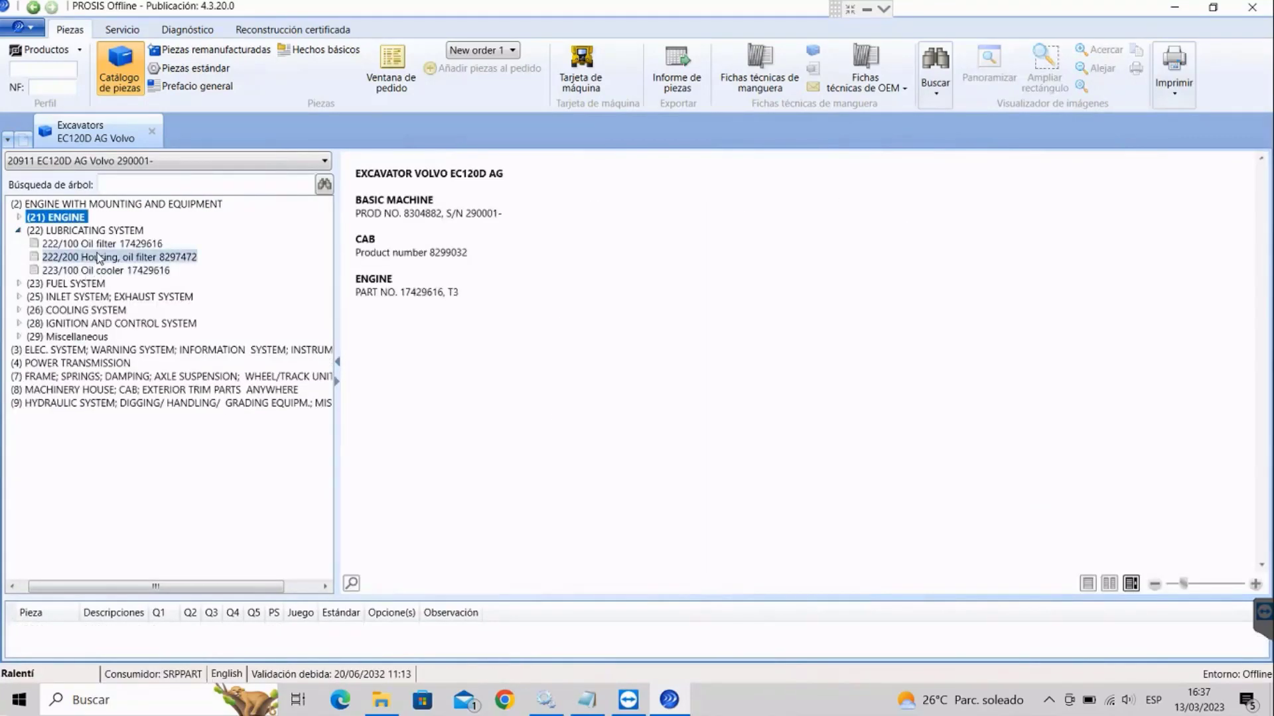
{"action": "left_click", "coordinate": [97, 256]}
{"action": "left_click", "coordinate": [18, 230]}
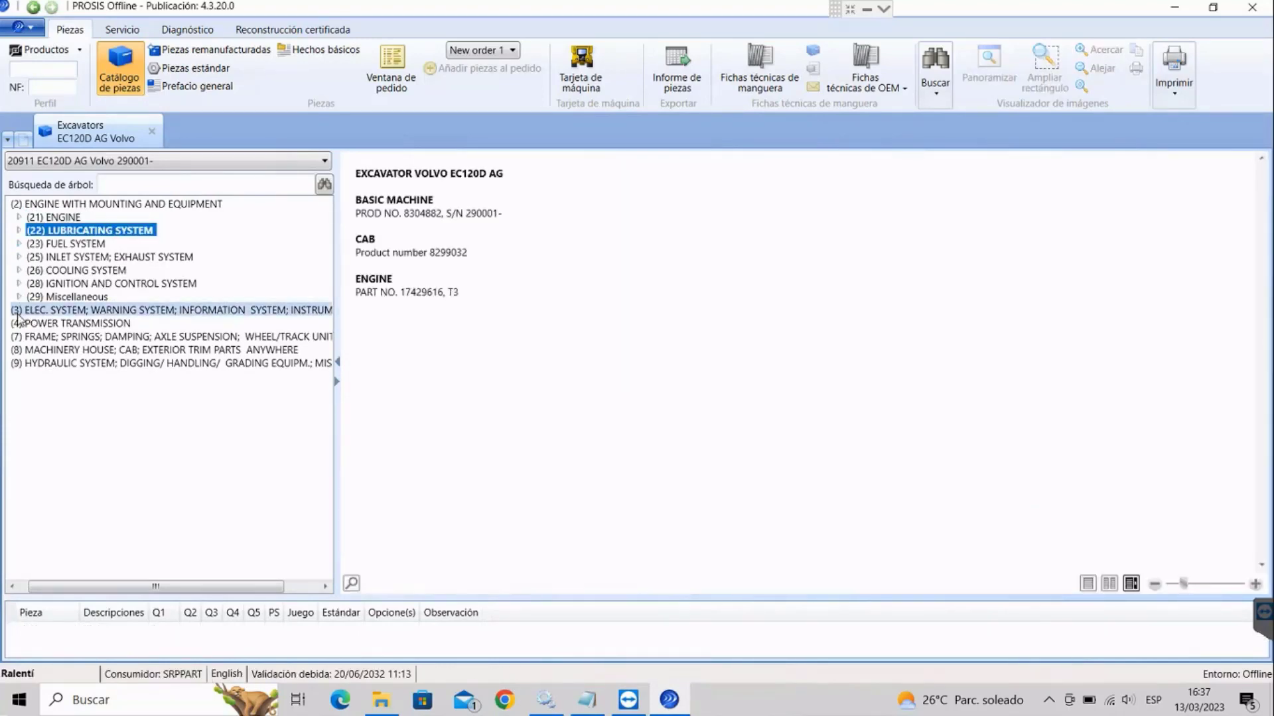
View fuel system diagrams 233/200, 236/100 and 237/100 Delivery pipe - injector, panning the last
{"action": "left_click", "coordinate": [20, 243]}
{"action": "left_click", "coordinate": [99, 270]}
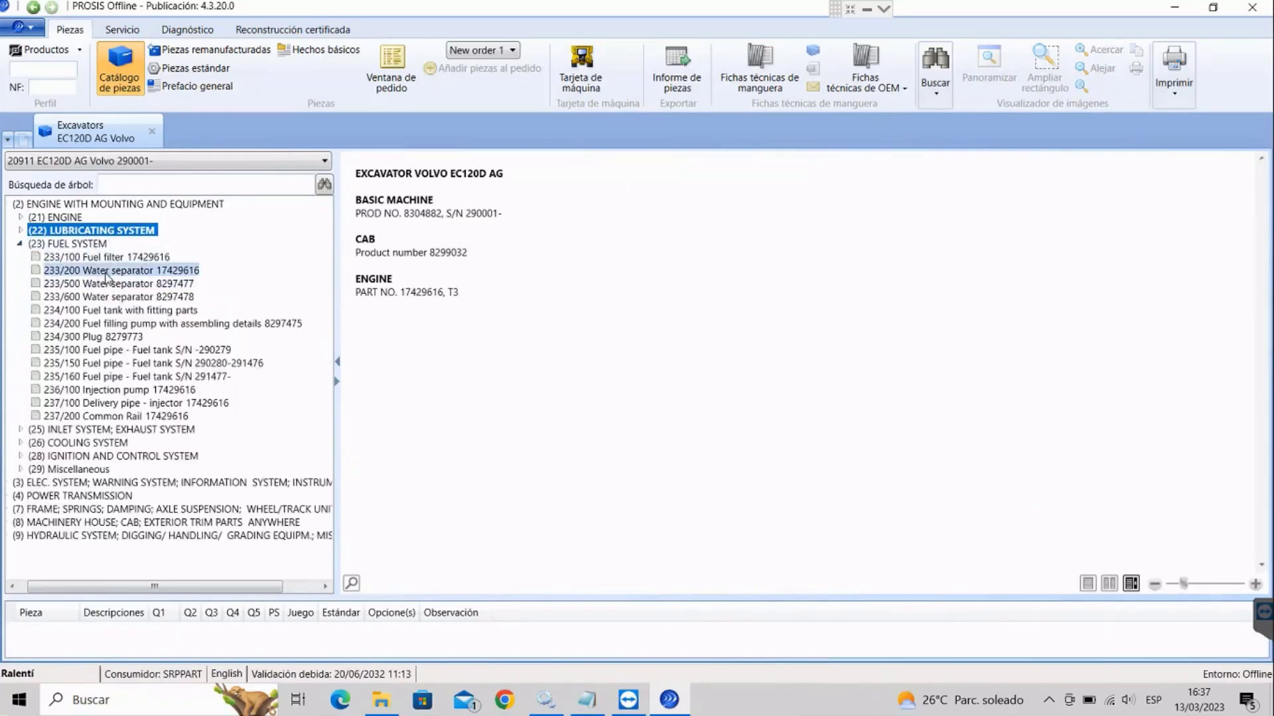
{"action": "left_click", "coordinate": [71, 390]}
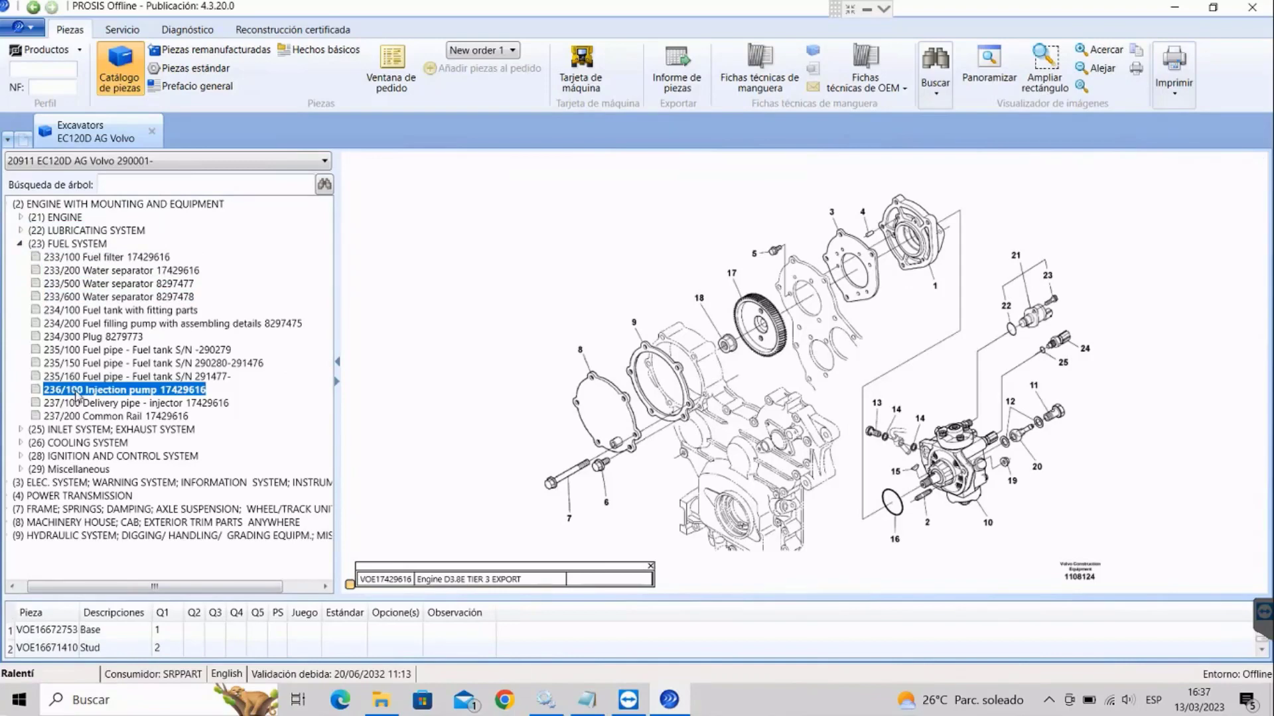
{"action": "left_click", "coordinate": [79, 403]}
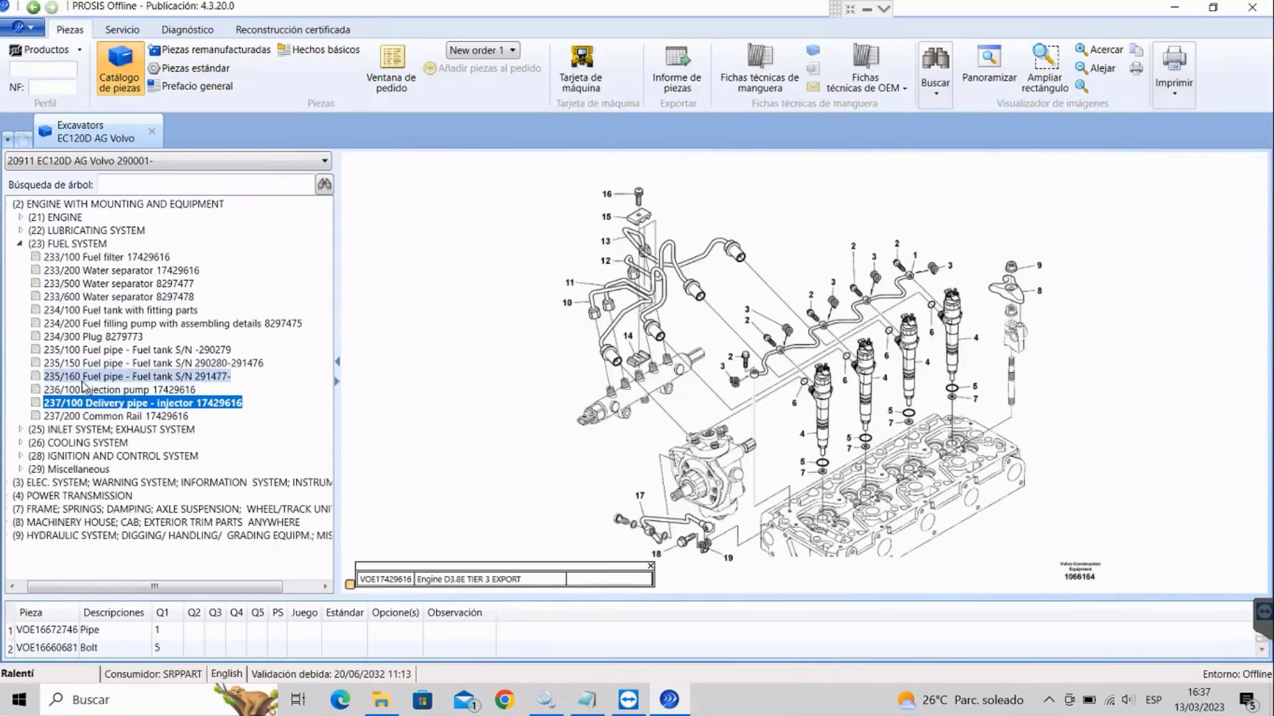
{"action": "left_click", "coordinate": [706, 361]}
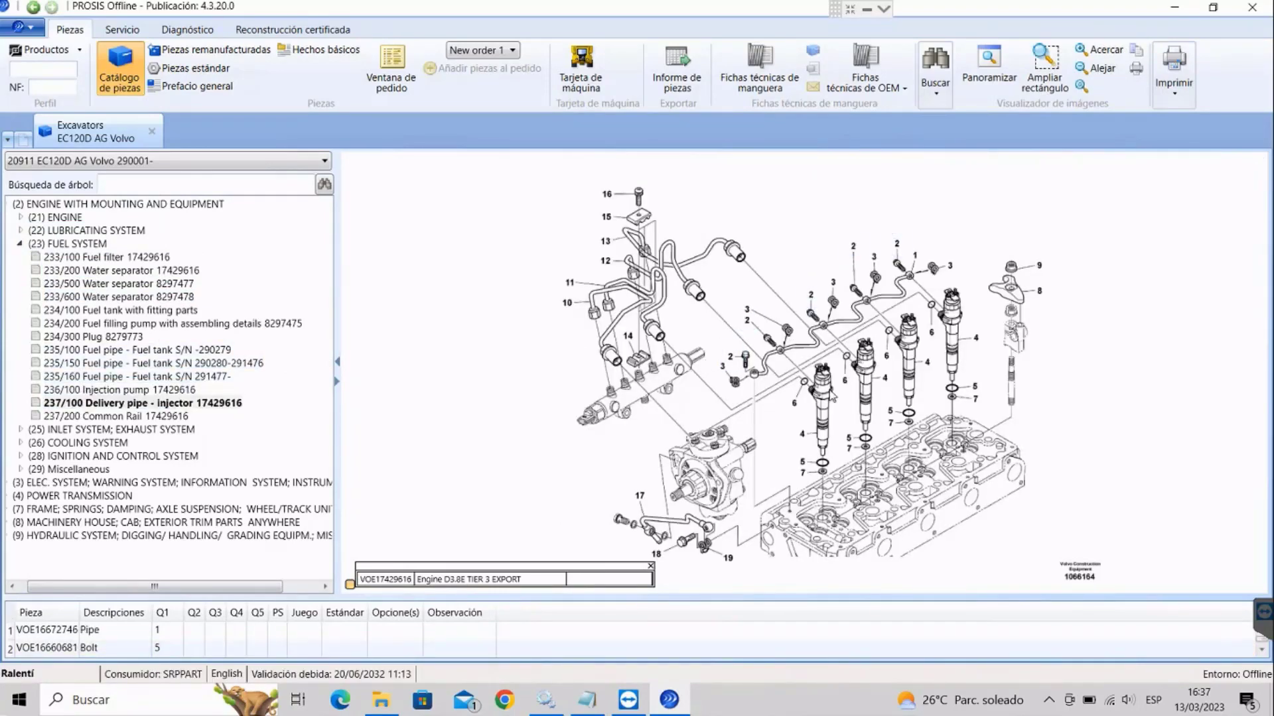
{"action": "left_click_drag", "start_coordinate": [810, 345], "coordinate": [794, 301]}
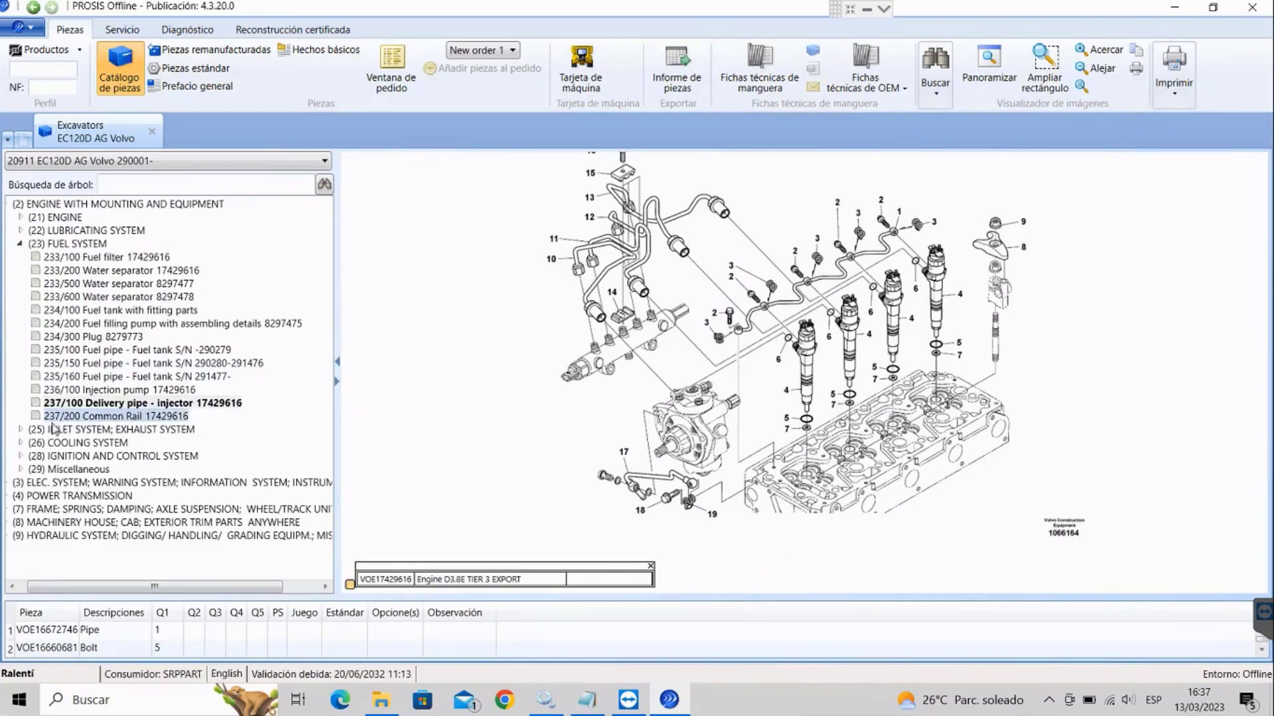
{"action": "left_click", "coordinate": [69, 405]}
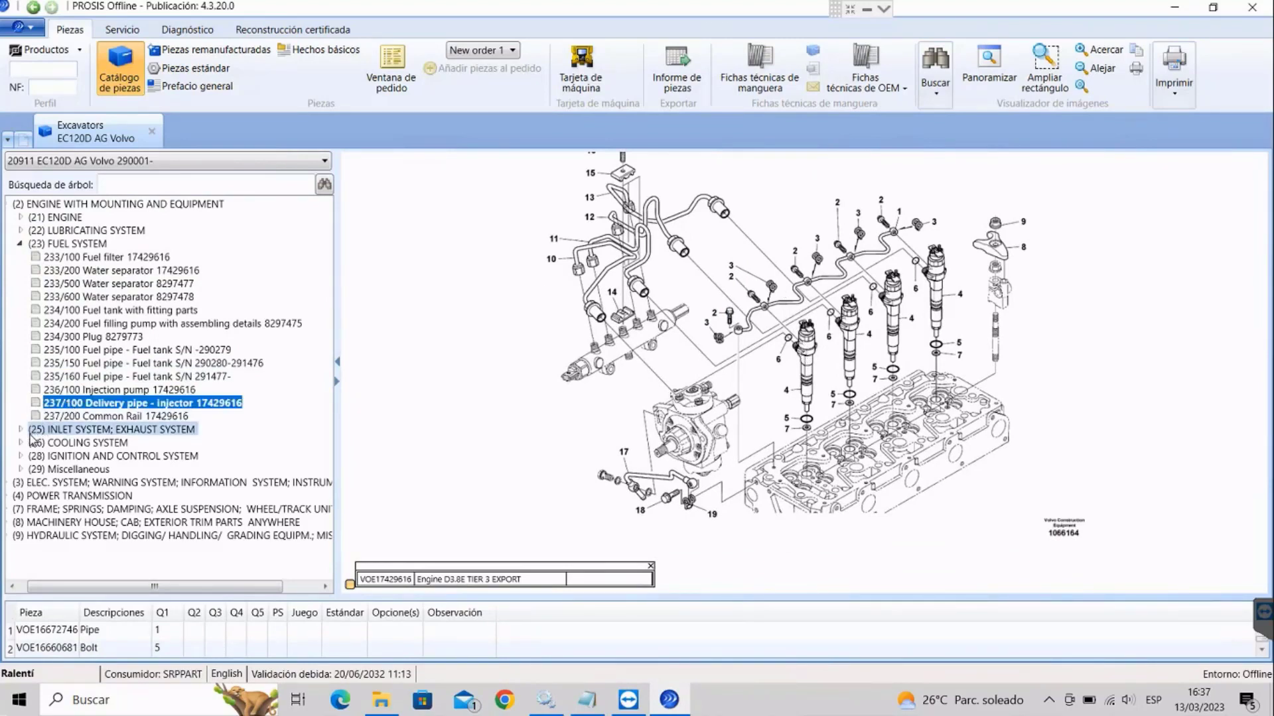
In ELEC. SYSTEM, view the Battery assembly and exploded Alternator diagrams
{"action": "left_click", "coordinate": [21, 245]}
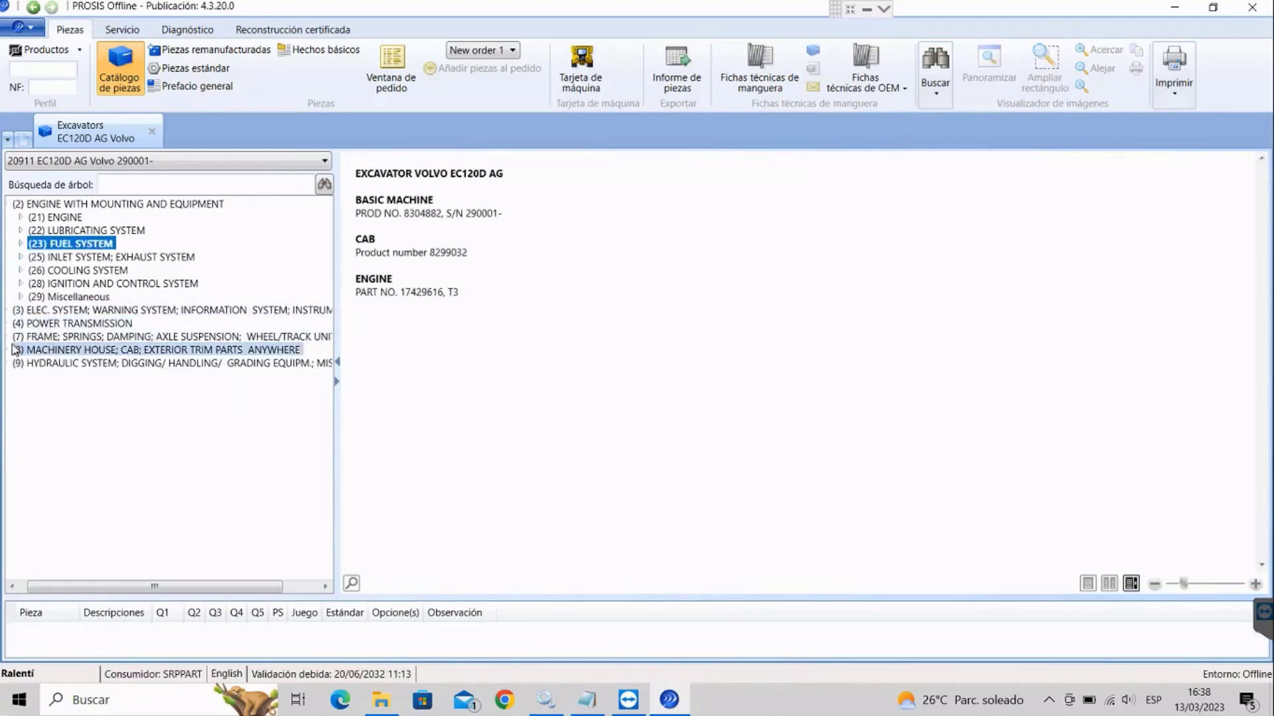
{"action": "left_click", "coordinate": [21, 297]}
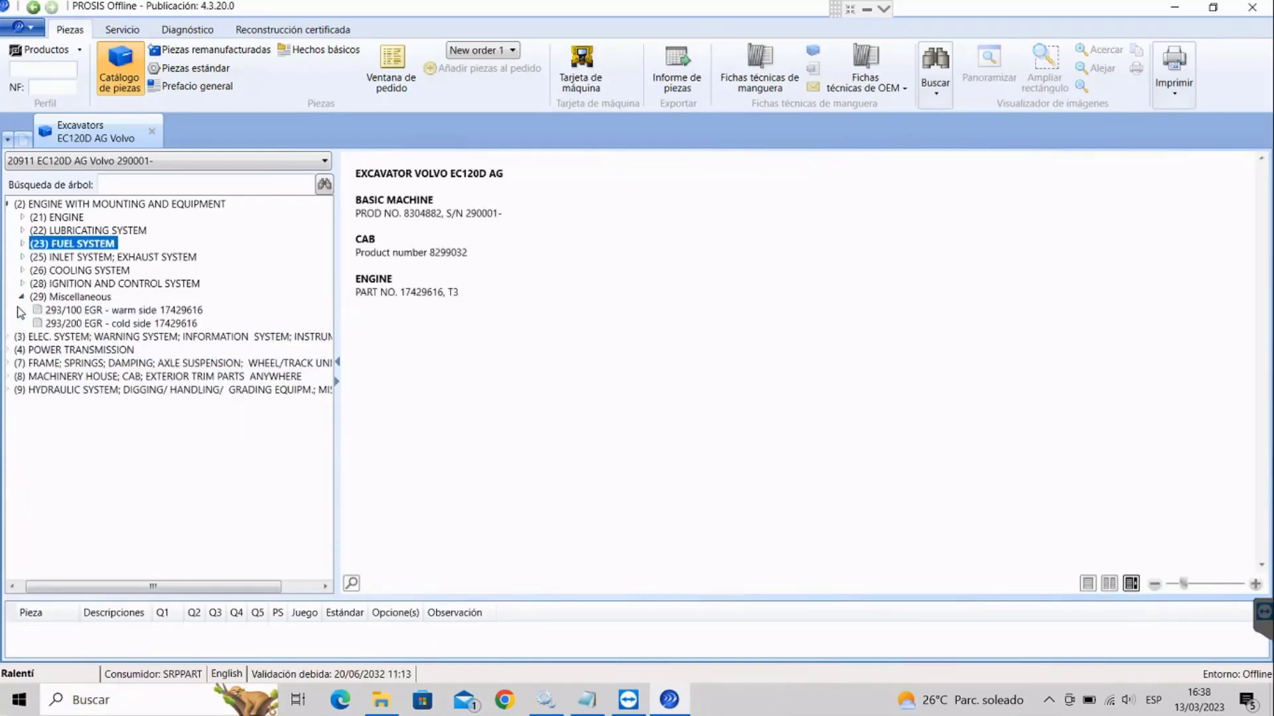
{"action": "left_click", "coordinate": [23, 338]}
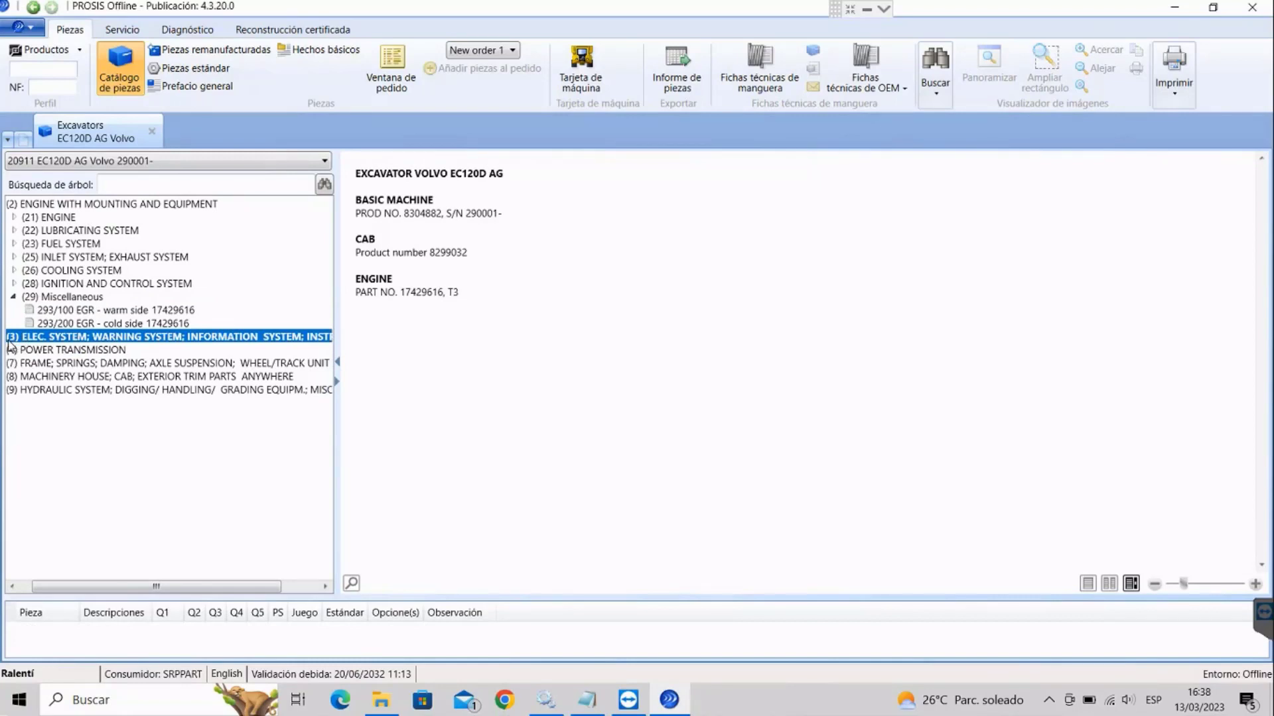
{"action": "left_click_drag", "start_coordinate": [91, 584], "coordinate": [79, 584]}
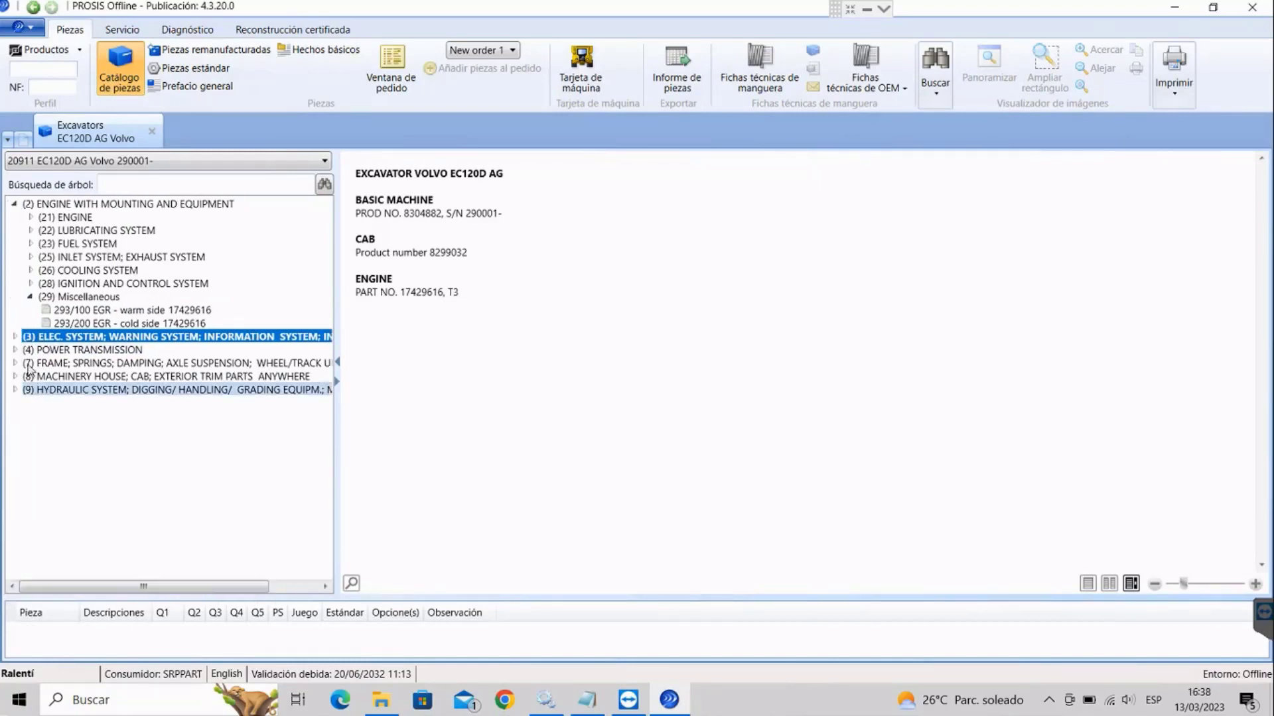
{"action": "left_click", "coordinate": [15, 337]}
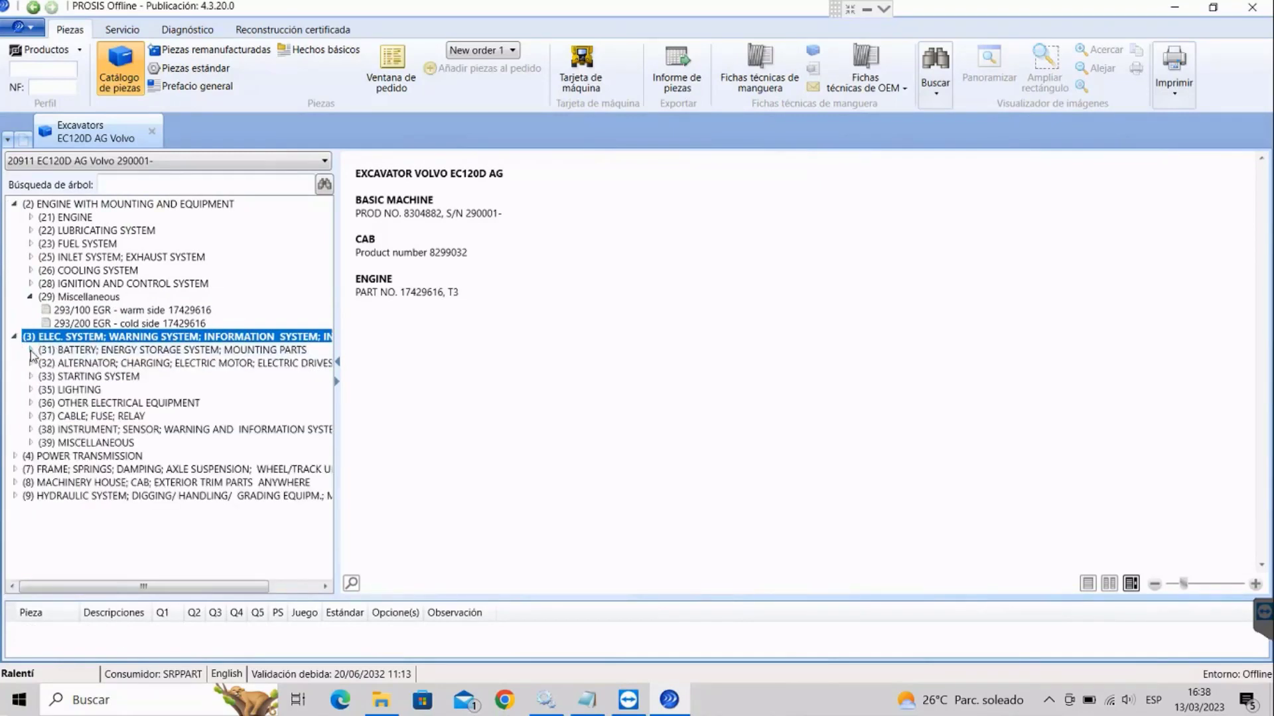
{"action": "left_click", "coordinate": [30, 350]}
{"action": "left_click", "coordinate": [63, 364]}
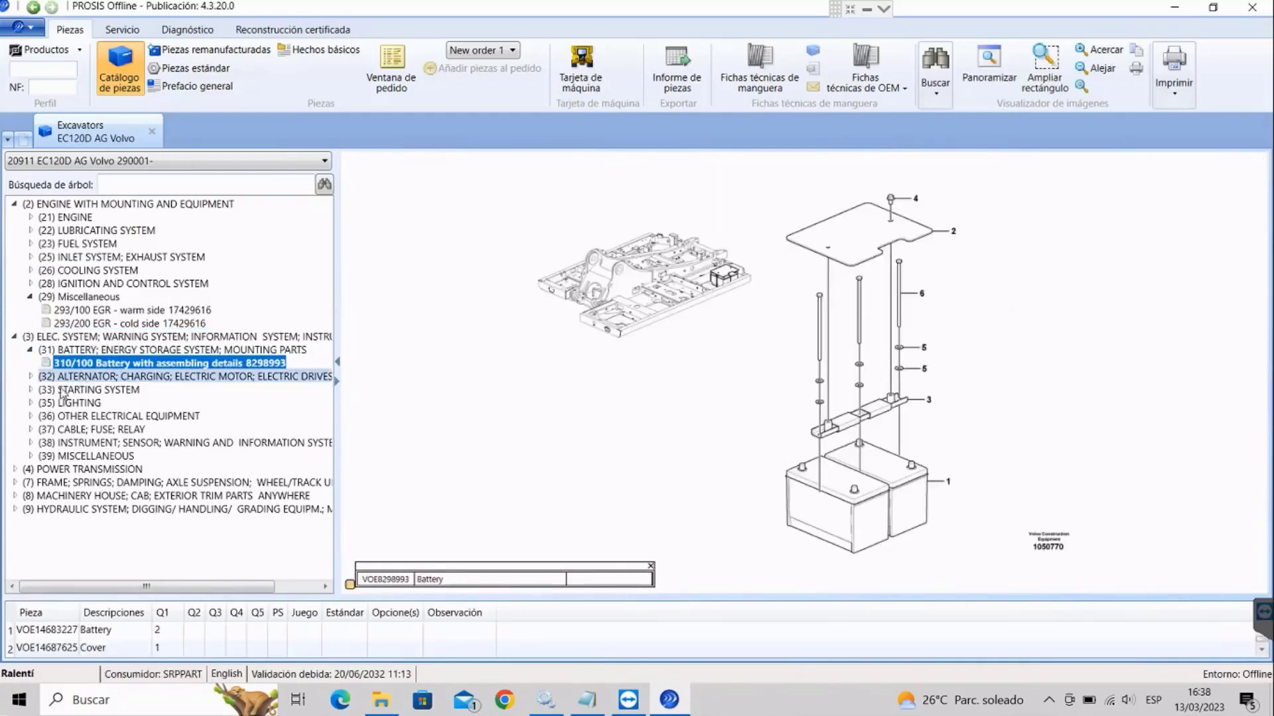
{"action": "double_click", "coordinate": [67, 377]}
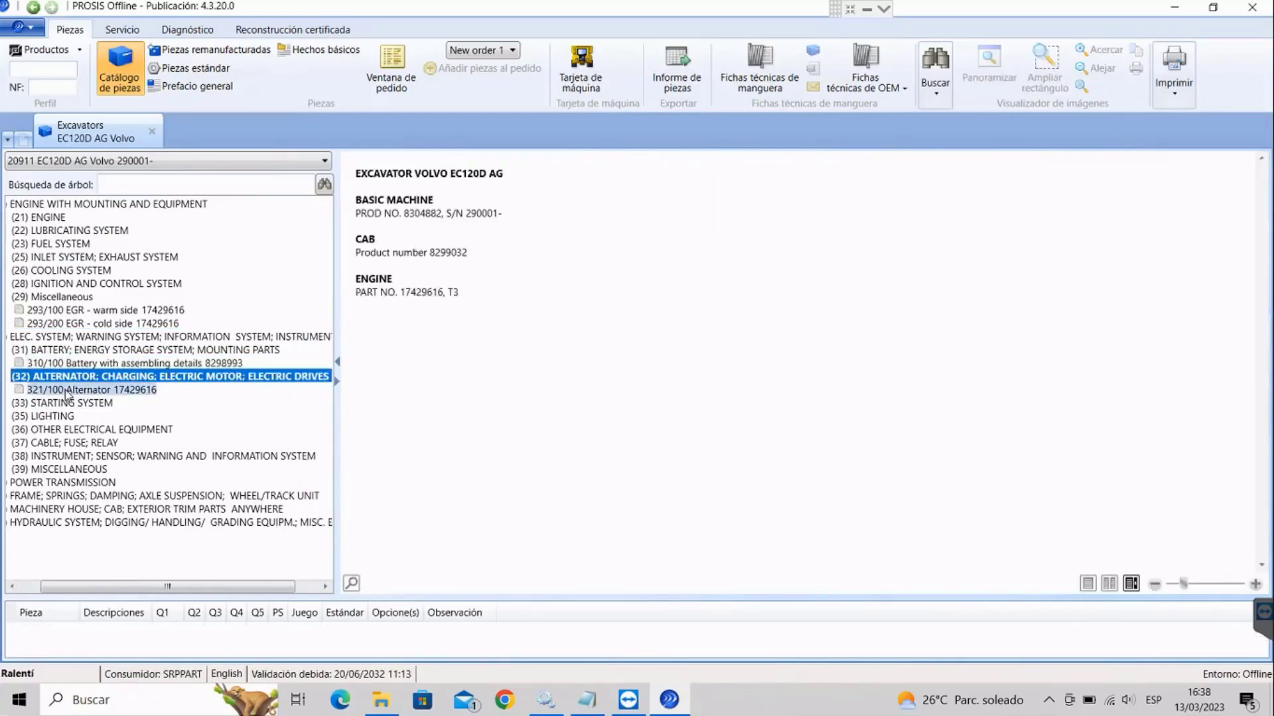
{"action": "left_click", "coordinate": [68, 391]}
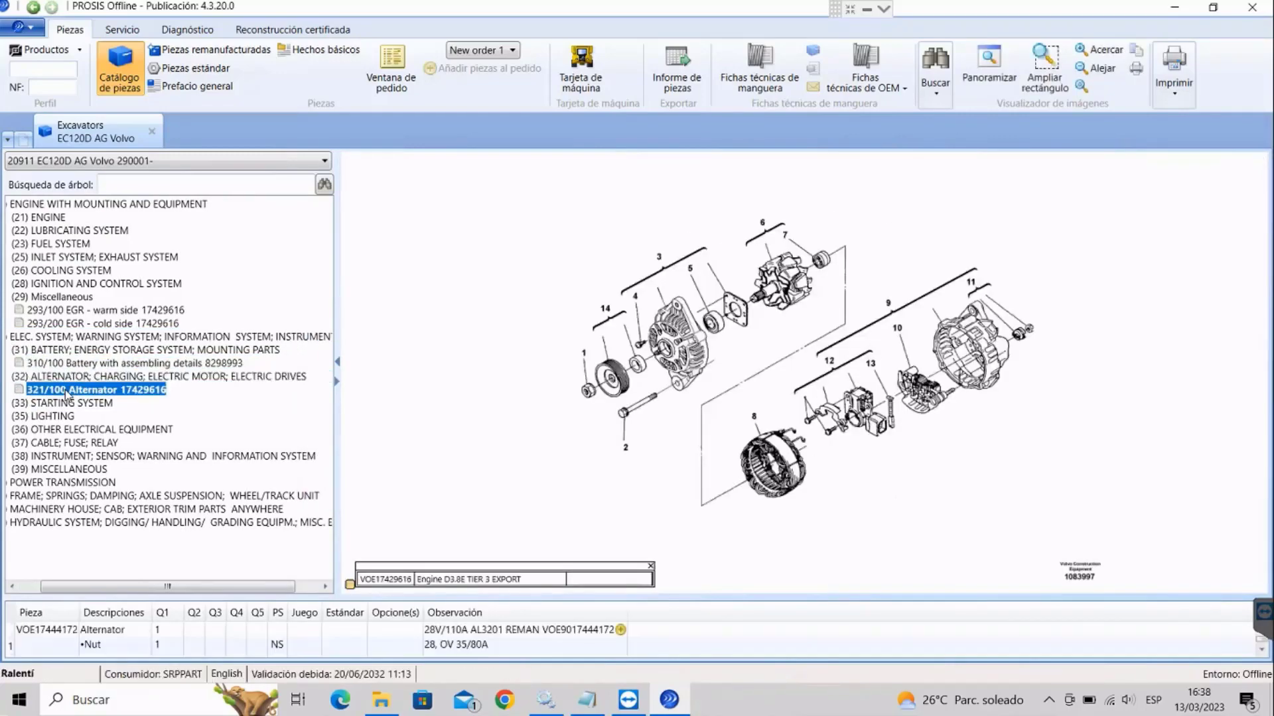
View the 910/100 and 910/200 Nipple assembly diagrams, then close the EC120D AG catalogue
{"action": "left_click", "coordinate": [17, 529]}
{"action": "left_click_drag", "start_coordinate": [97, 584], "coordinate": [77, 585]}
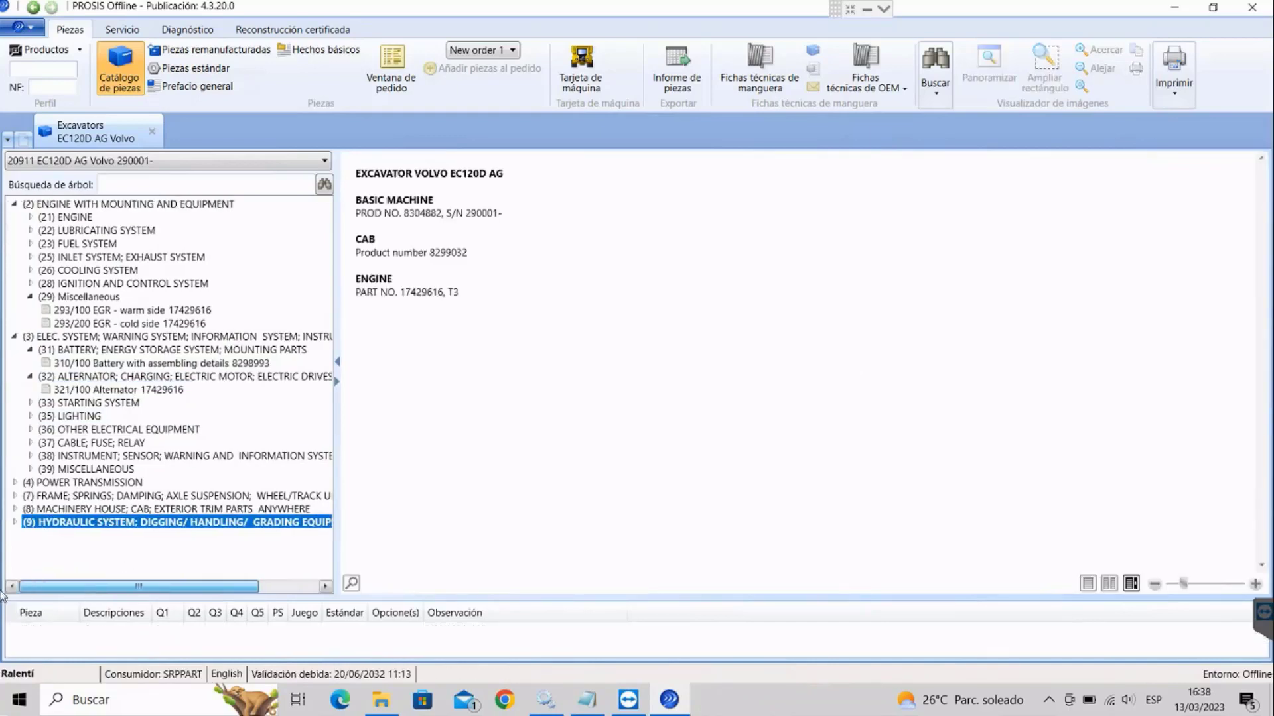
{"action": "left_click", "coordinate": [16, 523]}
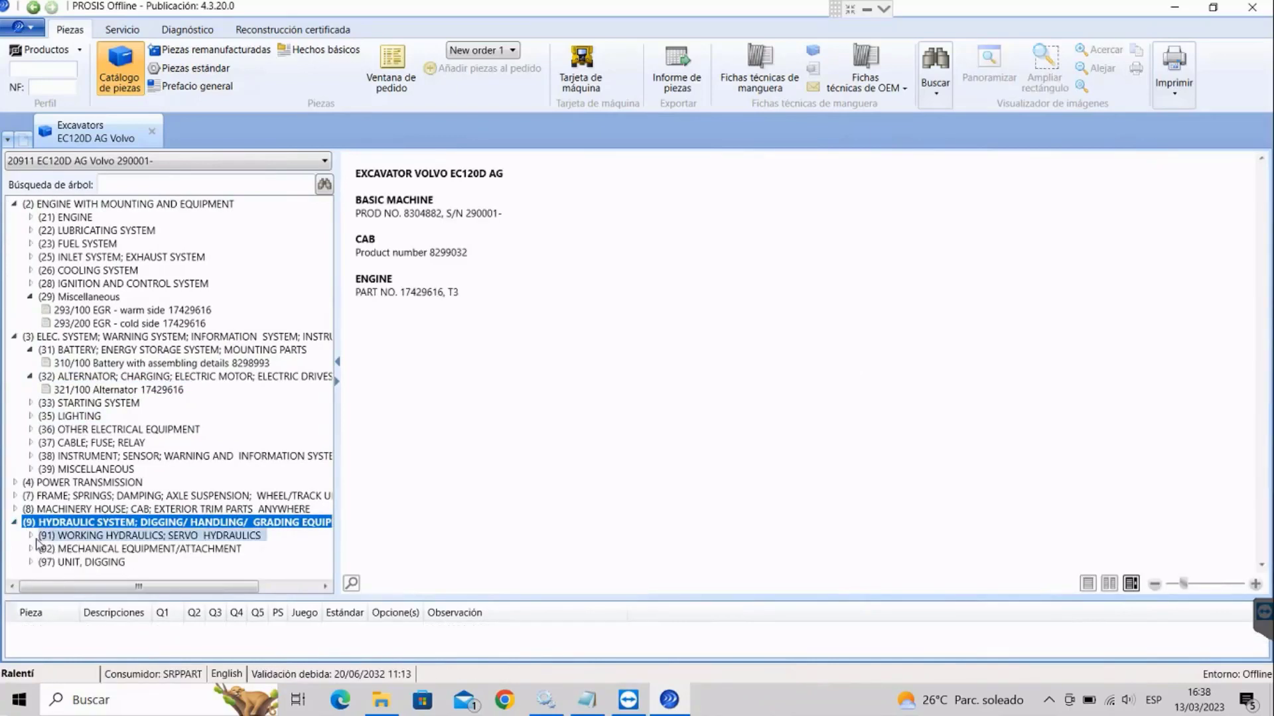
{"action": "left_click", "coordinate": [29, 537]}
{"action": "left_click", "coordinate": [63, 549]}
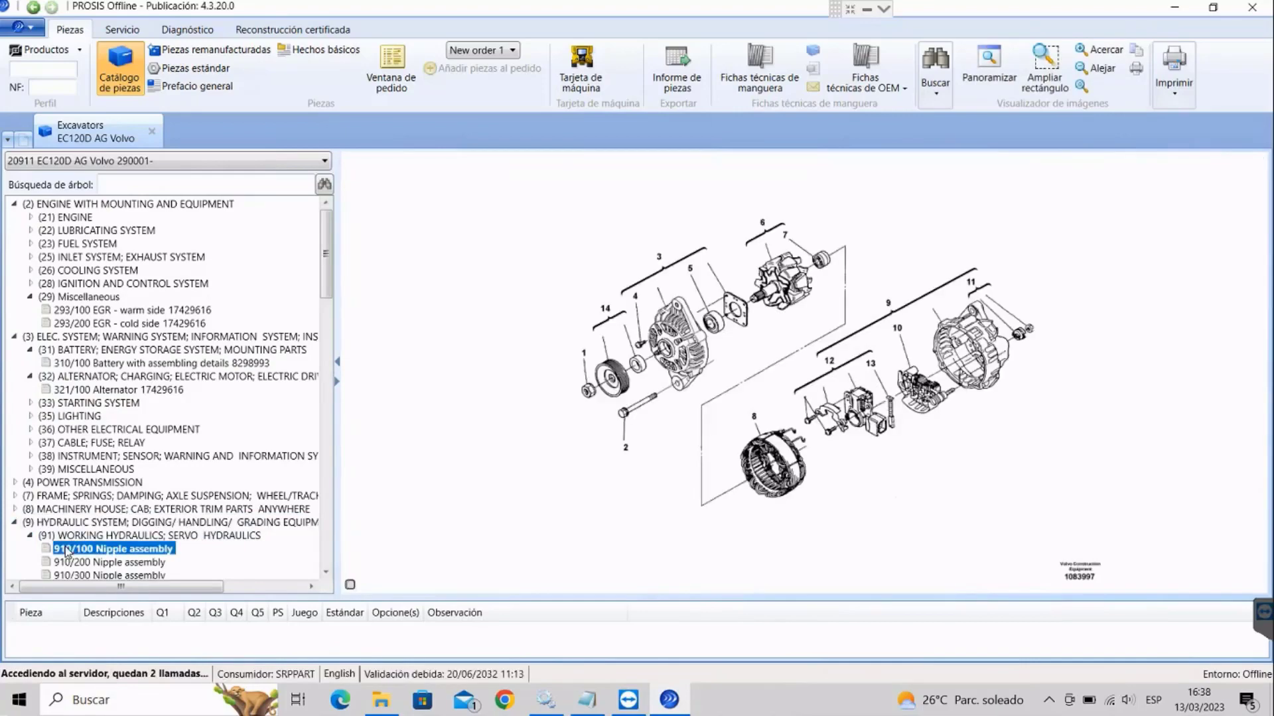
{"action": "scroll", "coordinate": [78, 564], "scroll_direction": "down", "scroll_amount": 2}
{"action": "left_click", "coordinate": [84, 509]}
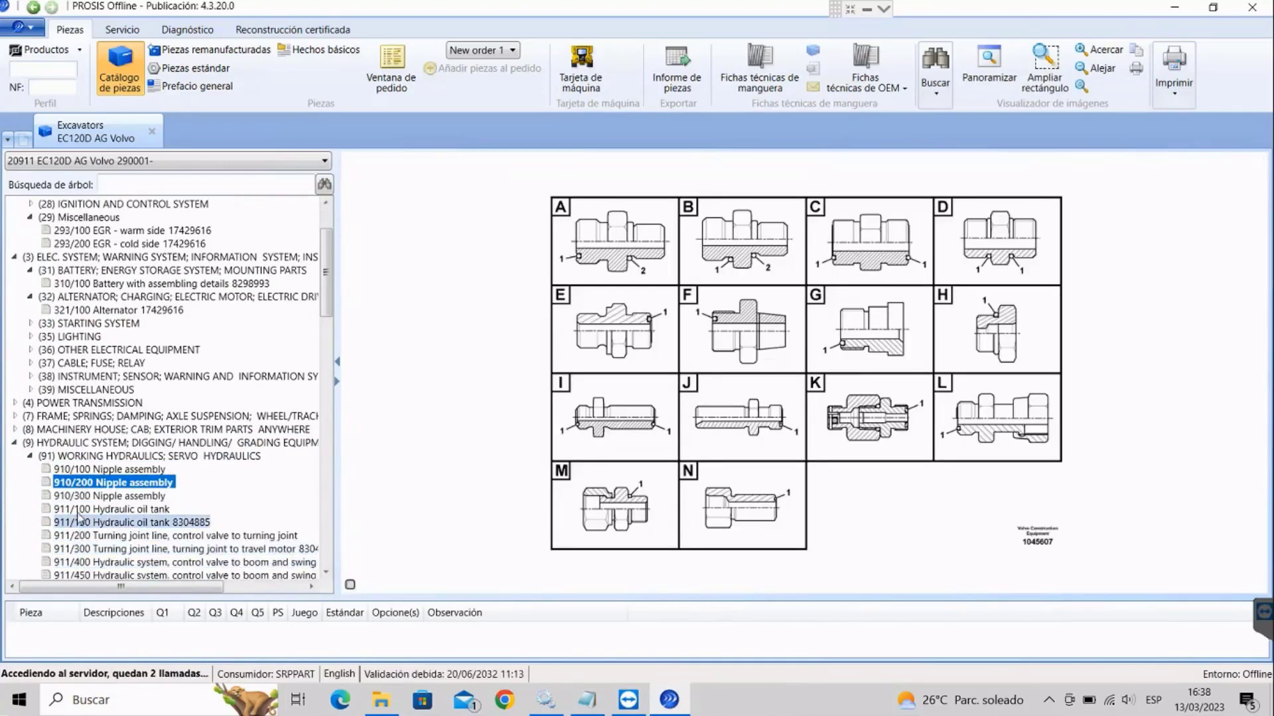
{"action": "left_click", "coordinate": [152, 131]}
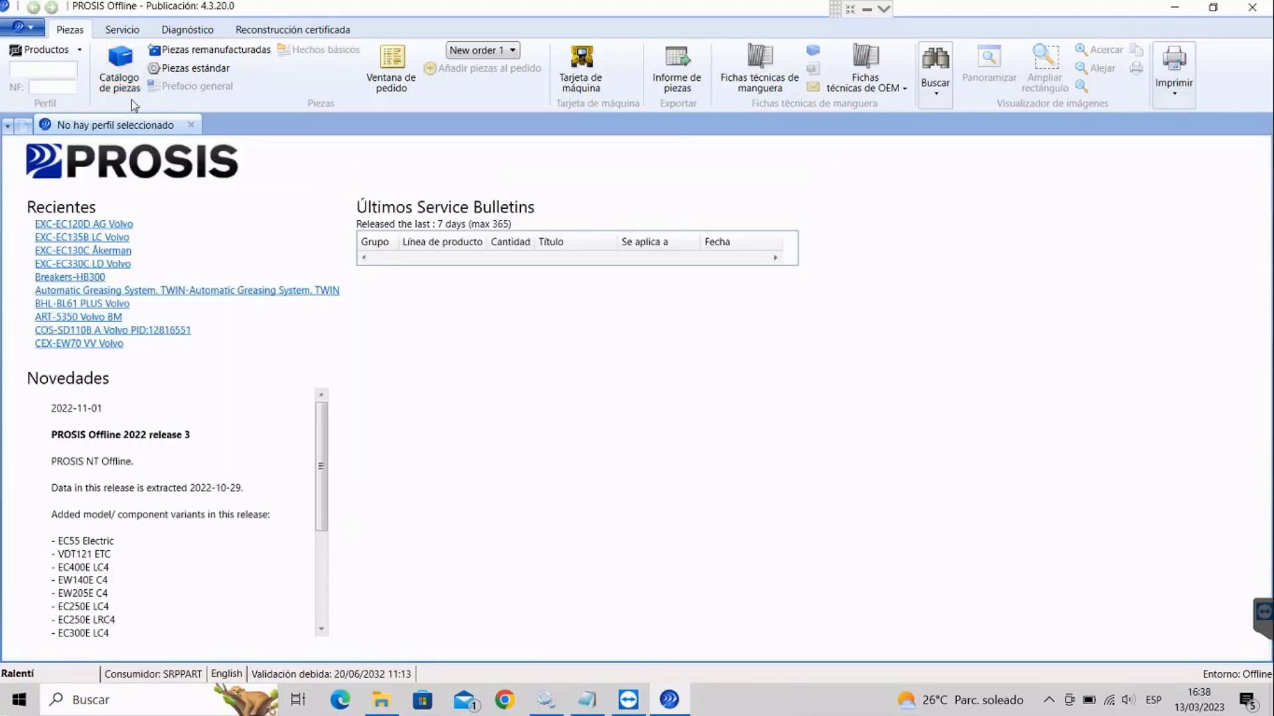
Choose L20 Electric Volvo under Compact Wheel Loaders (CWL) and open its Catálogo de piezas
{"action": "left_click", "coordinate": [71, 52]}
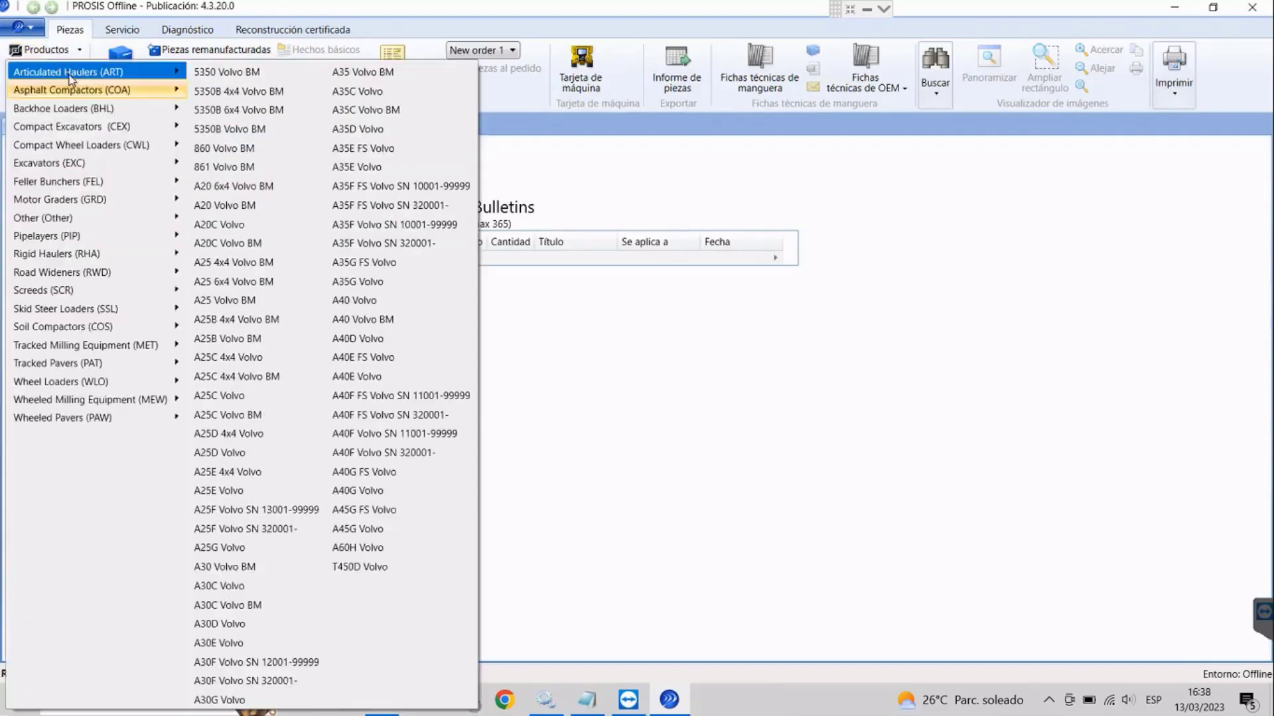
{"action": "left_click", "coordinate": [78, 46]}
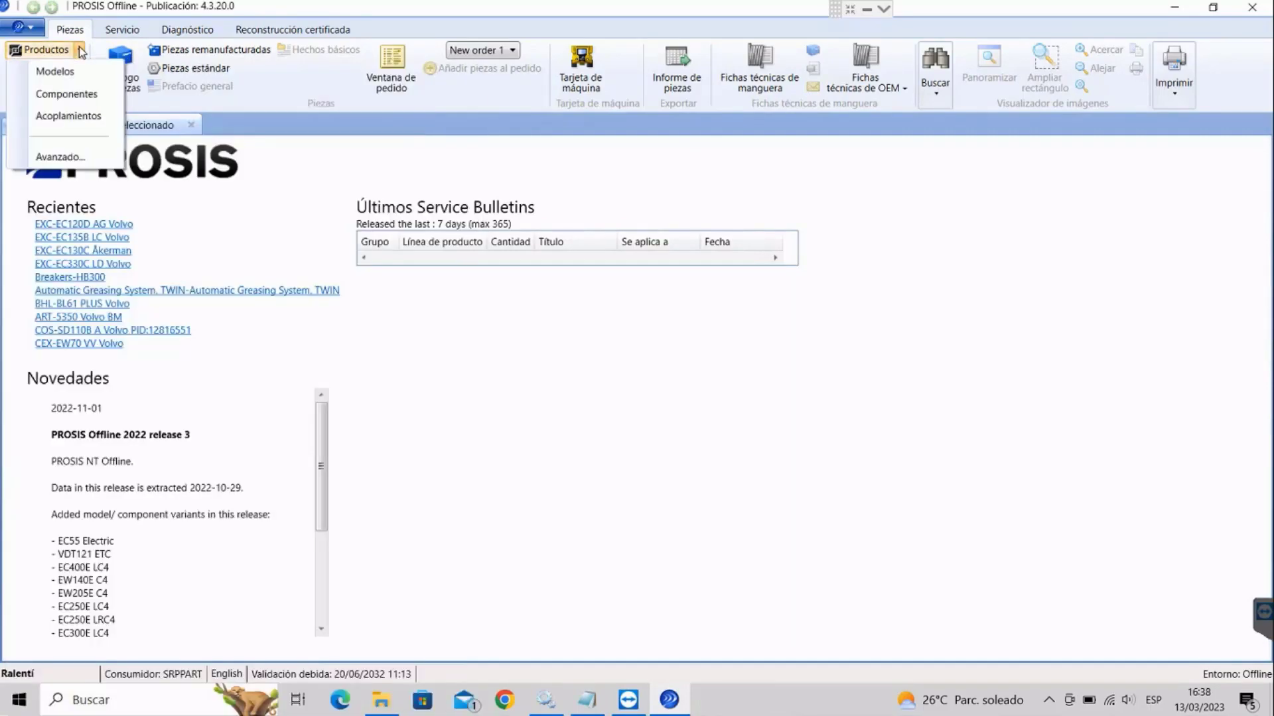
{"action": "left_click", "coordinate": [51, 70]}
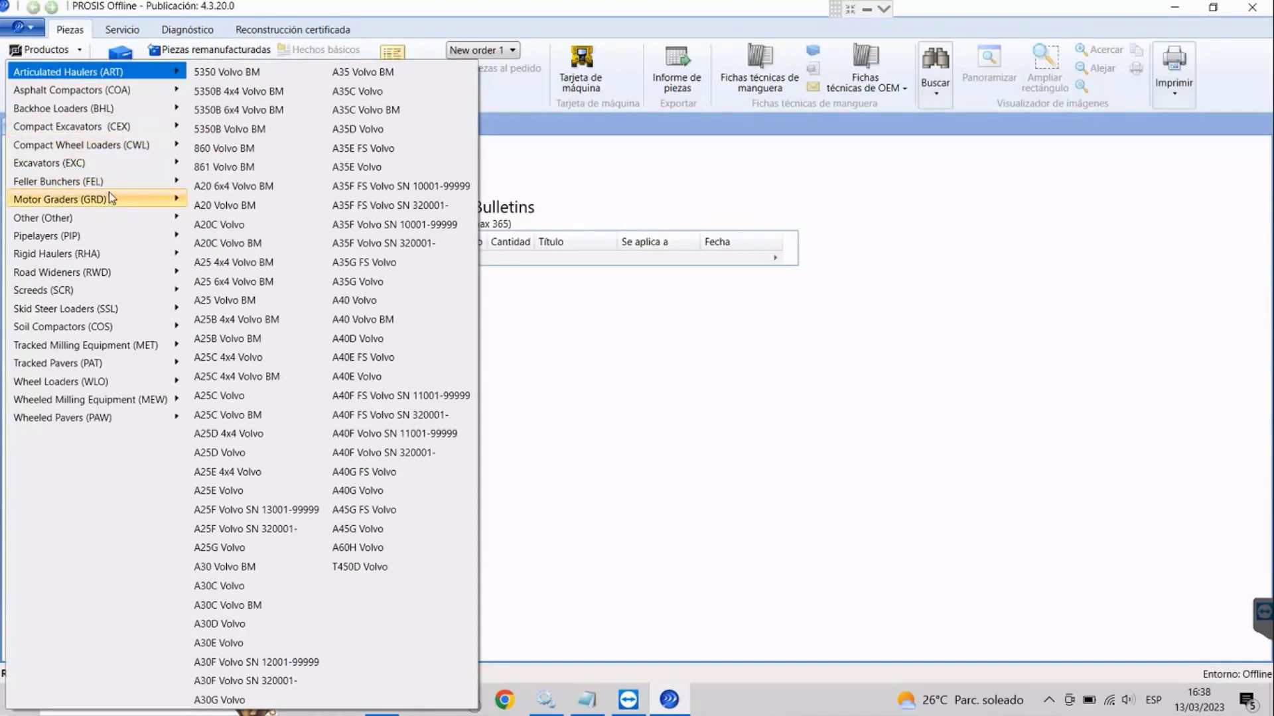
{"action": "mouse_move", "coordinate": [180, 152]}
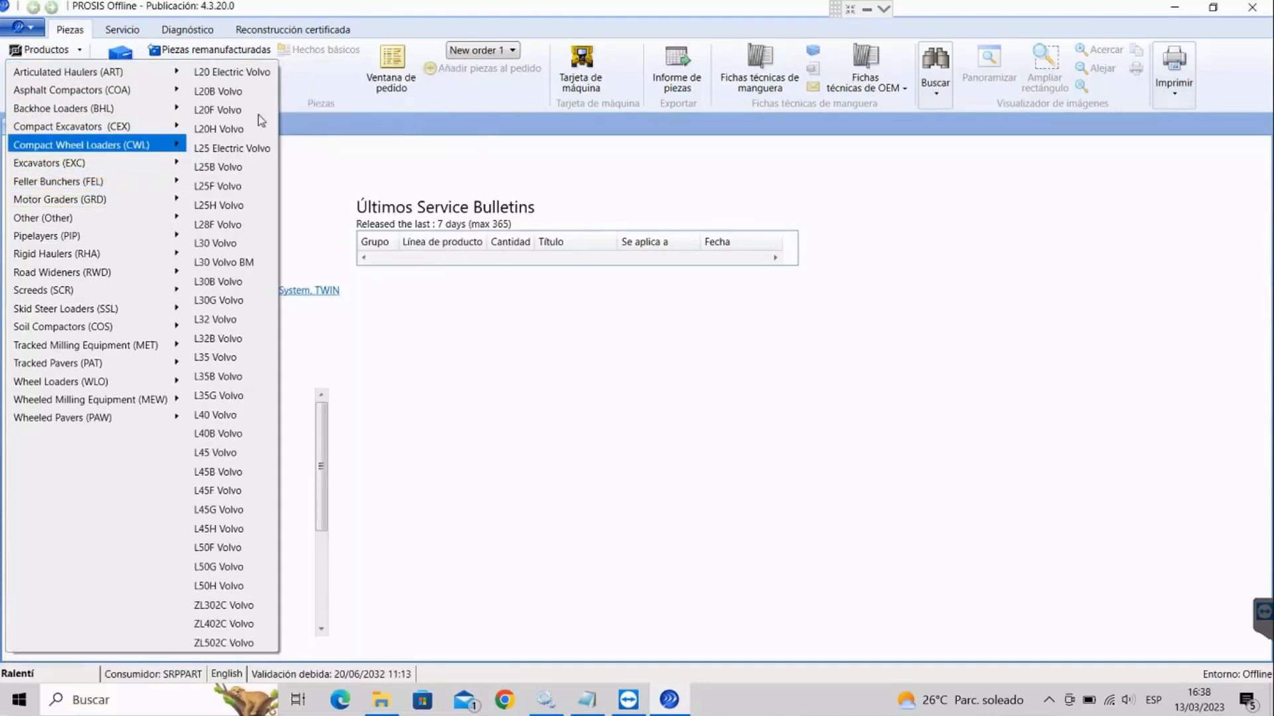
{"action": "left_click", "coordinate": [241, 74]}
{"action": "left_click", "coordinate": [122, 68]}
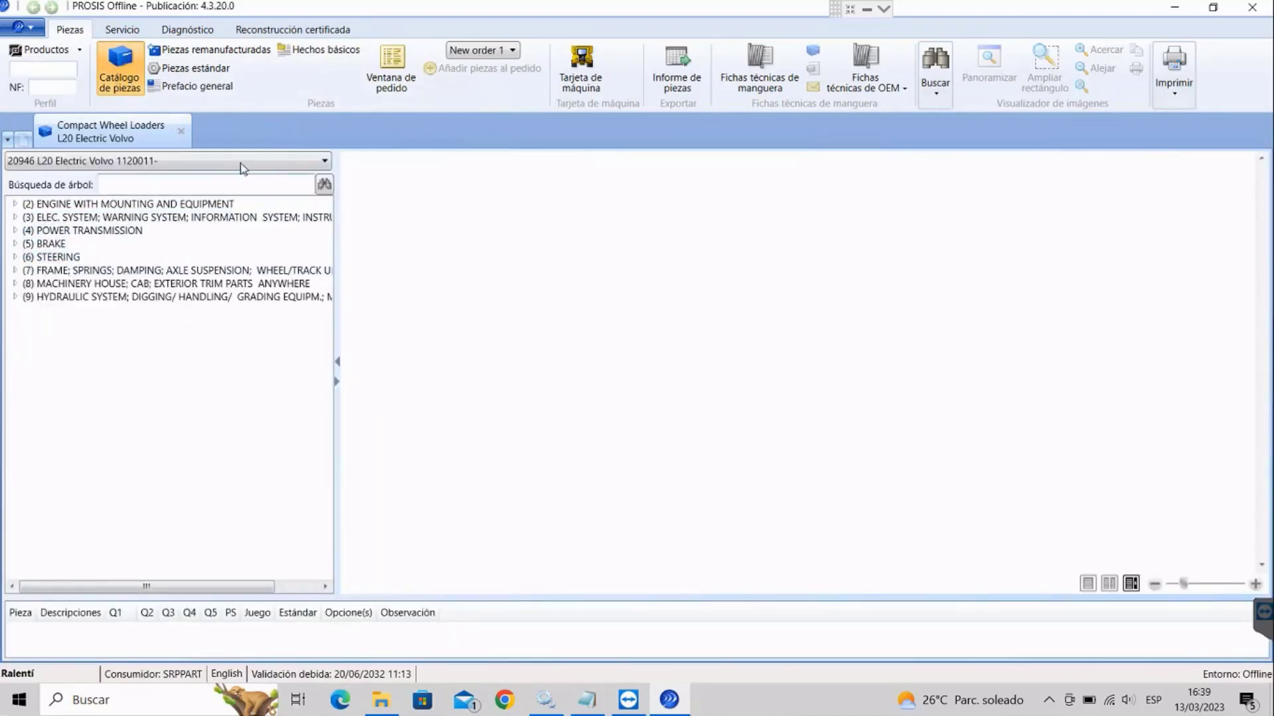
Check the model variants, then view the 223/100 Oil cooler diagram under Lubricating System
{"action": "left_click", "coordinate": [294, 162]}
{"action": "left_click", "coordinate": [21, 206]}
{"action": "left_click", "coordinate": [15, 206]}
{"action": "left_click", "coordinate": [83, 219]}
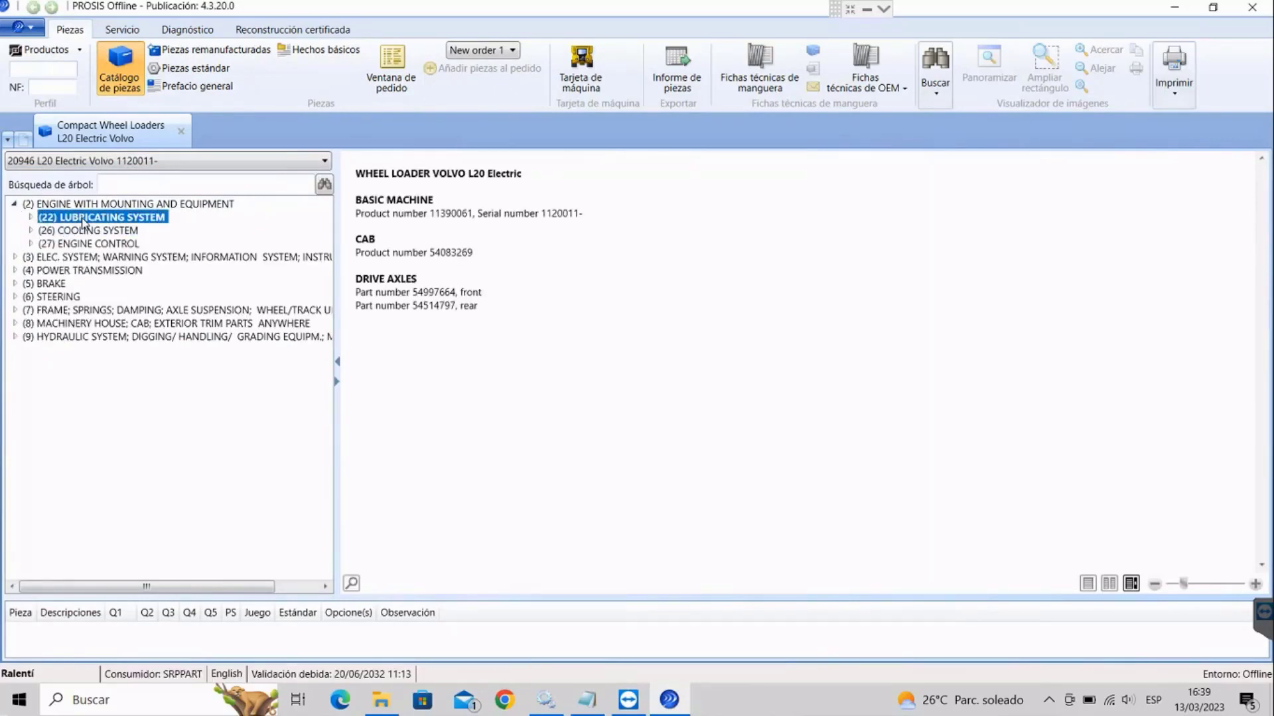
{"action": "left_click", "coordinate": [30, 217]}
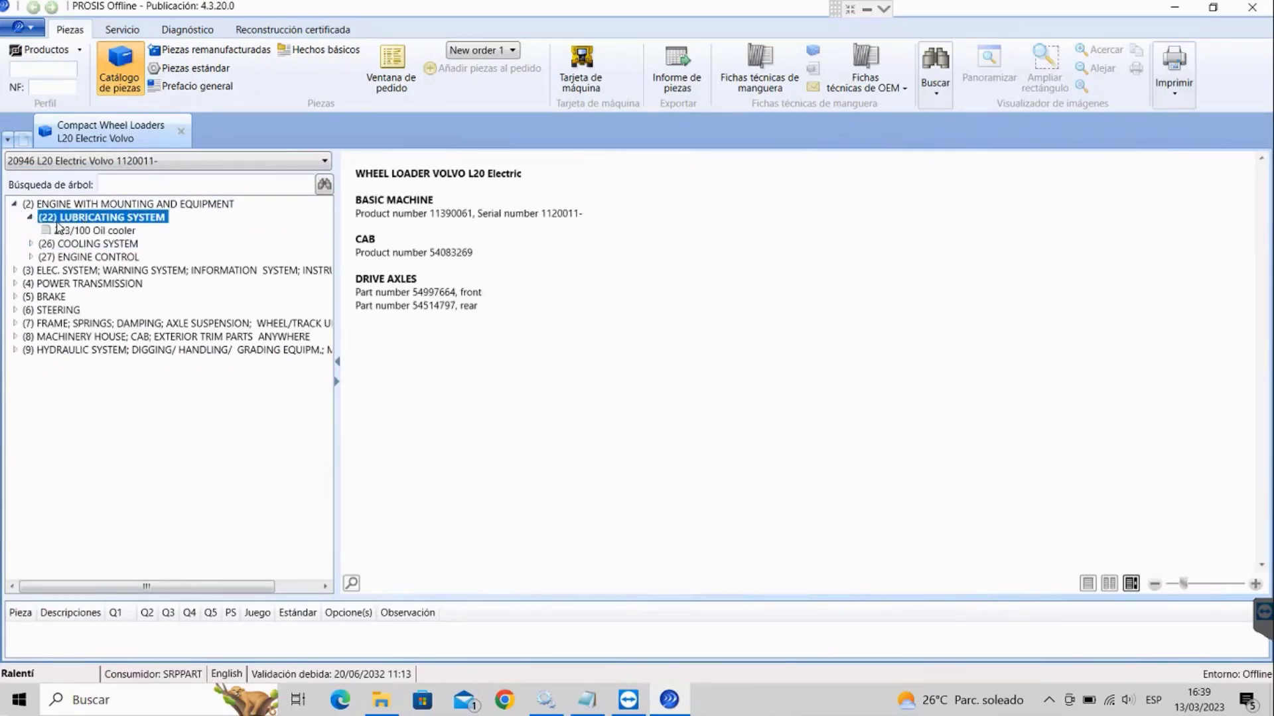
{"action": "left_click", "coordinate": [45, 232]}
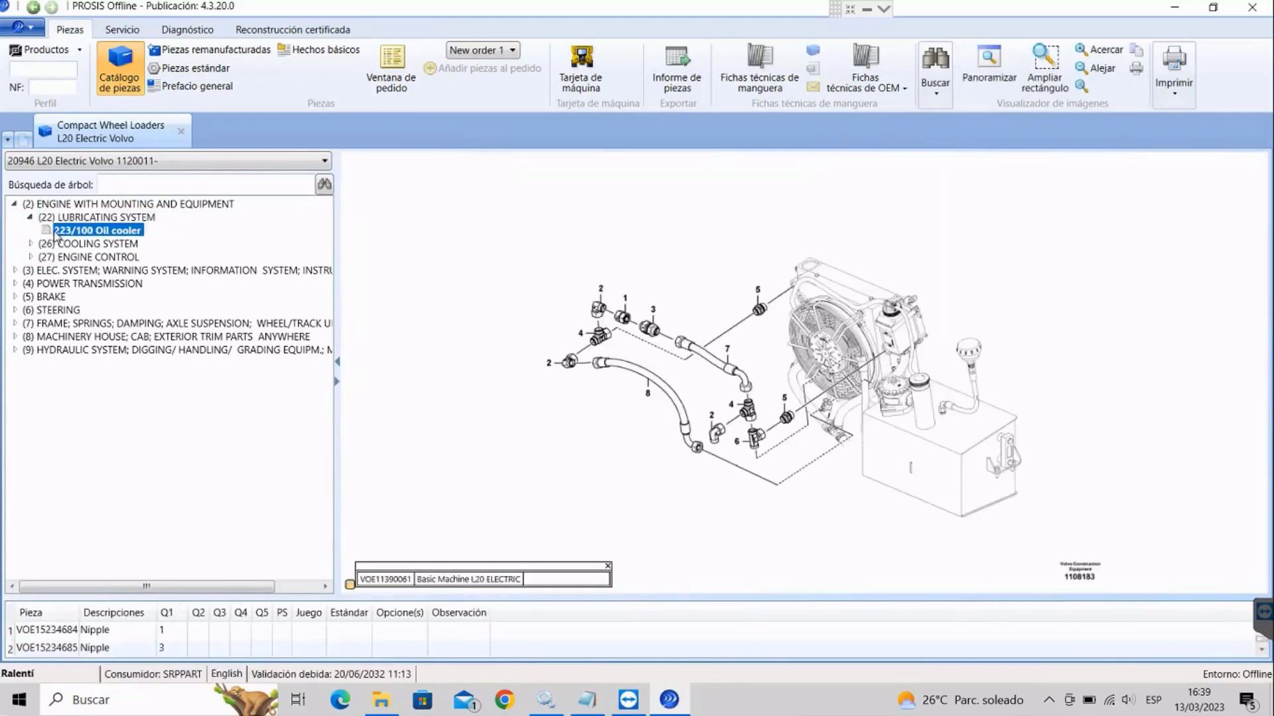
View the 261/100 Cooling system and 271/100 Speed control parts, then expand ELEC. SYSTEM
{"action": "left_click", "coordinate": [30, 243]}
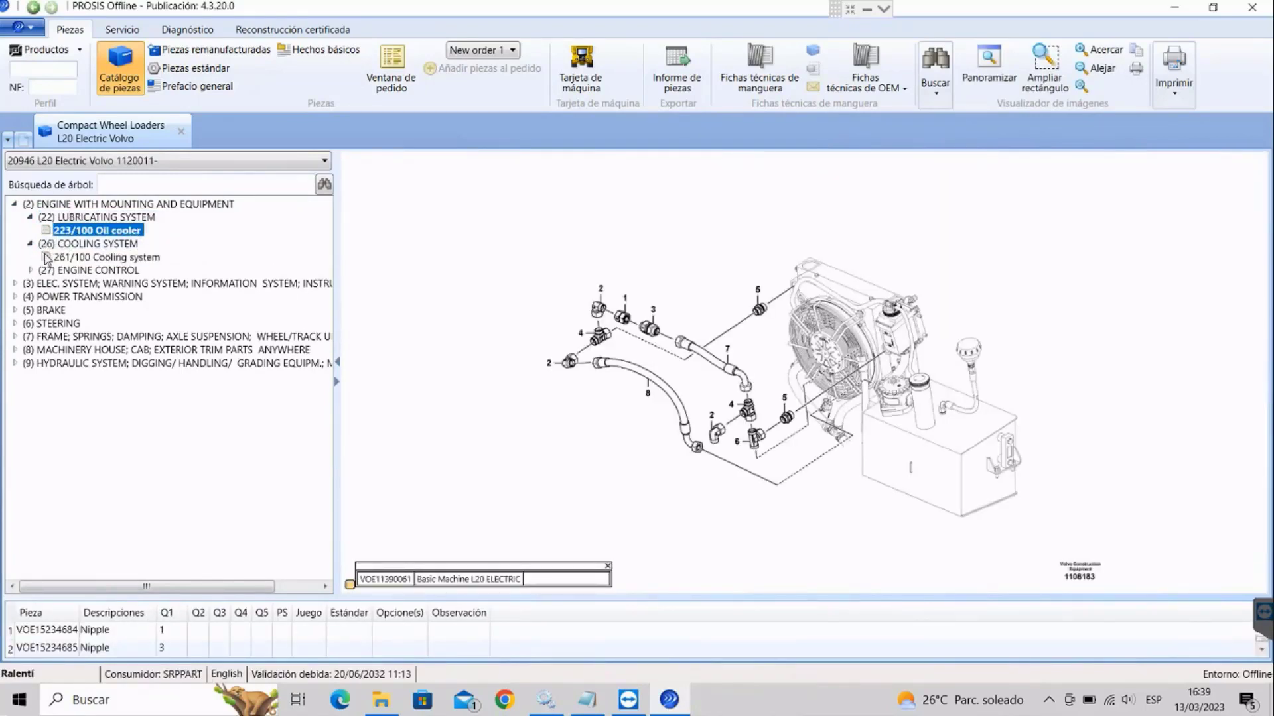
{"action": "left_click", "coordinate": [53, 244]}
{"action": "left_click", "coordinate": [66, 257]}
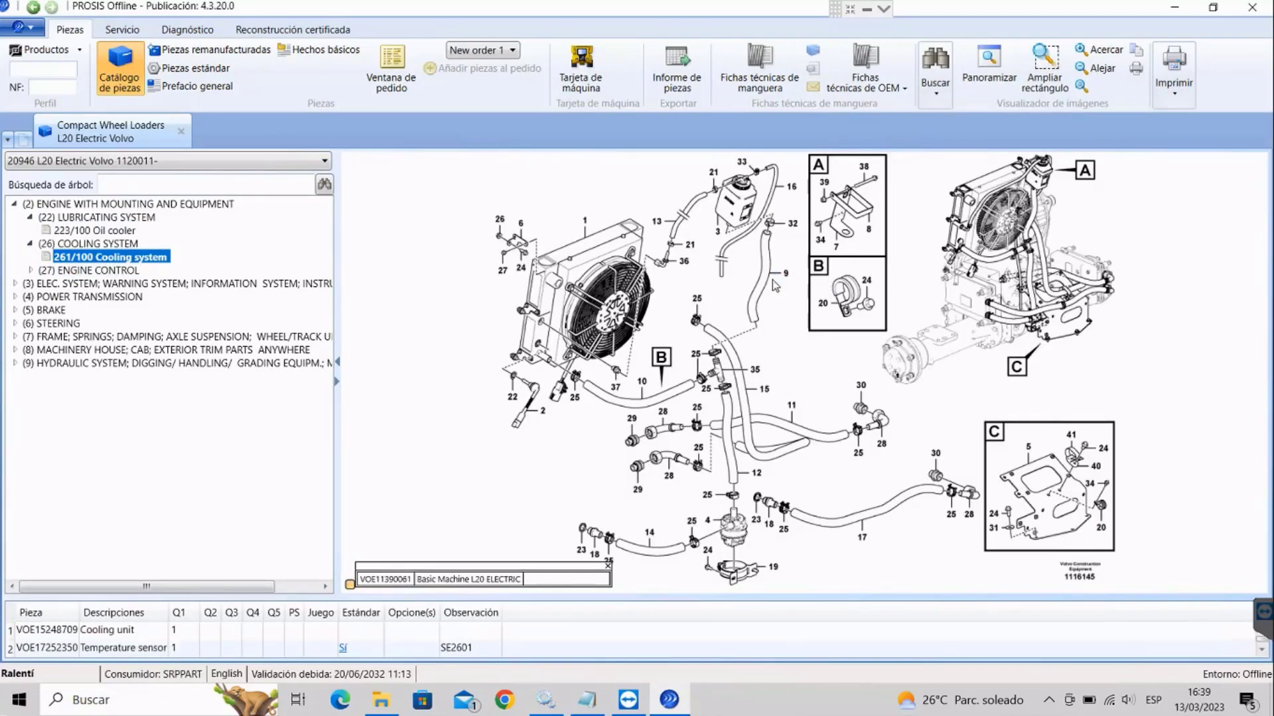
{"action": "left_click", "coordinate": [31, 272]}
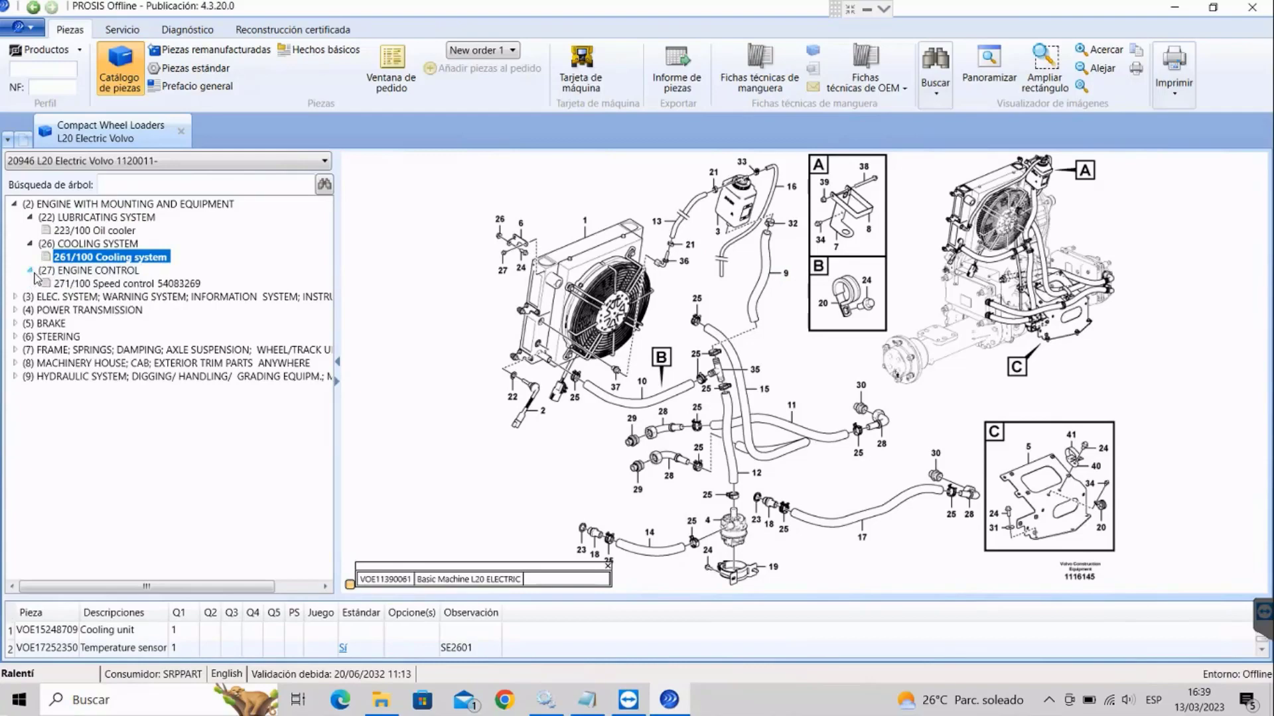
{"action": "left_click", "coordinate": [15, 298]}
{"action": "left_click", "coordinate": [46, 311]}
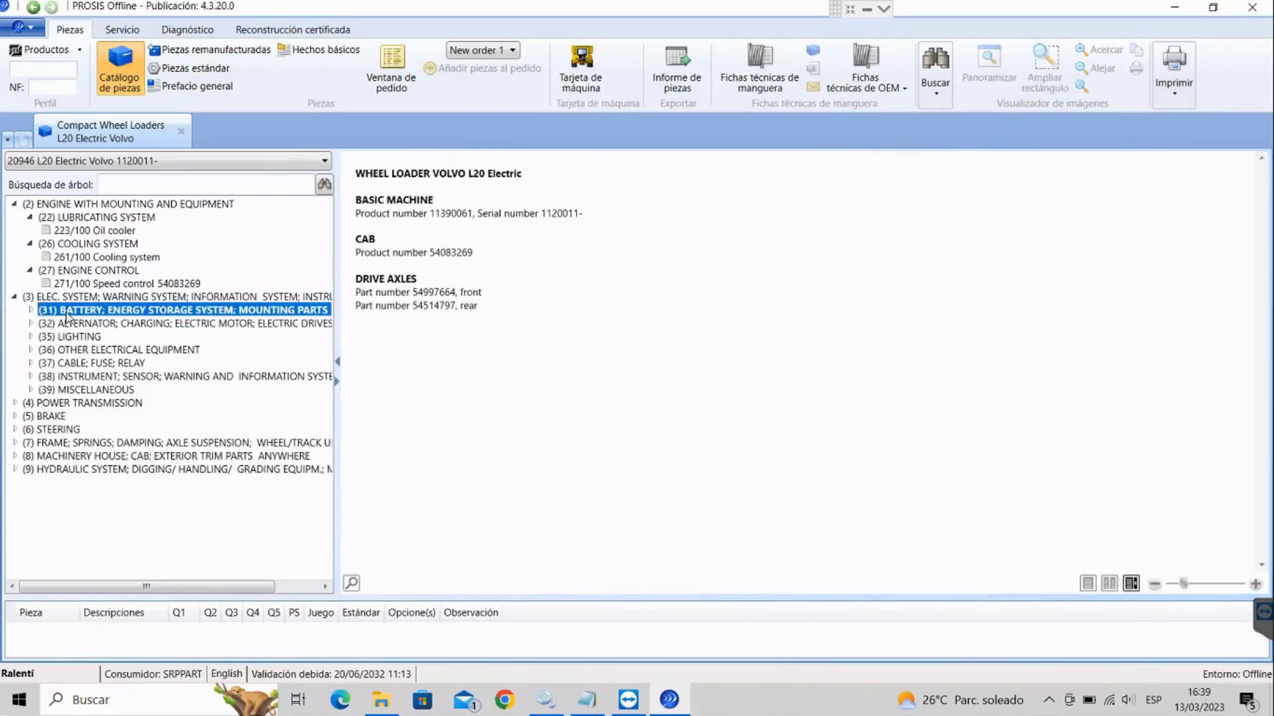
View the Battery box, Battery with mounting parts and Battery box with fitting parts drawings
{"action": "left_click", "coordinate": [73, 337]}
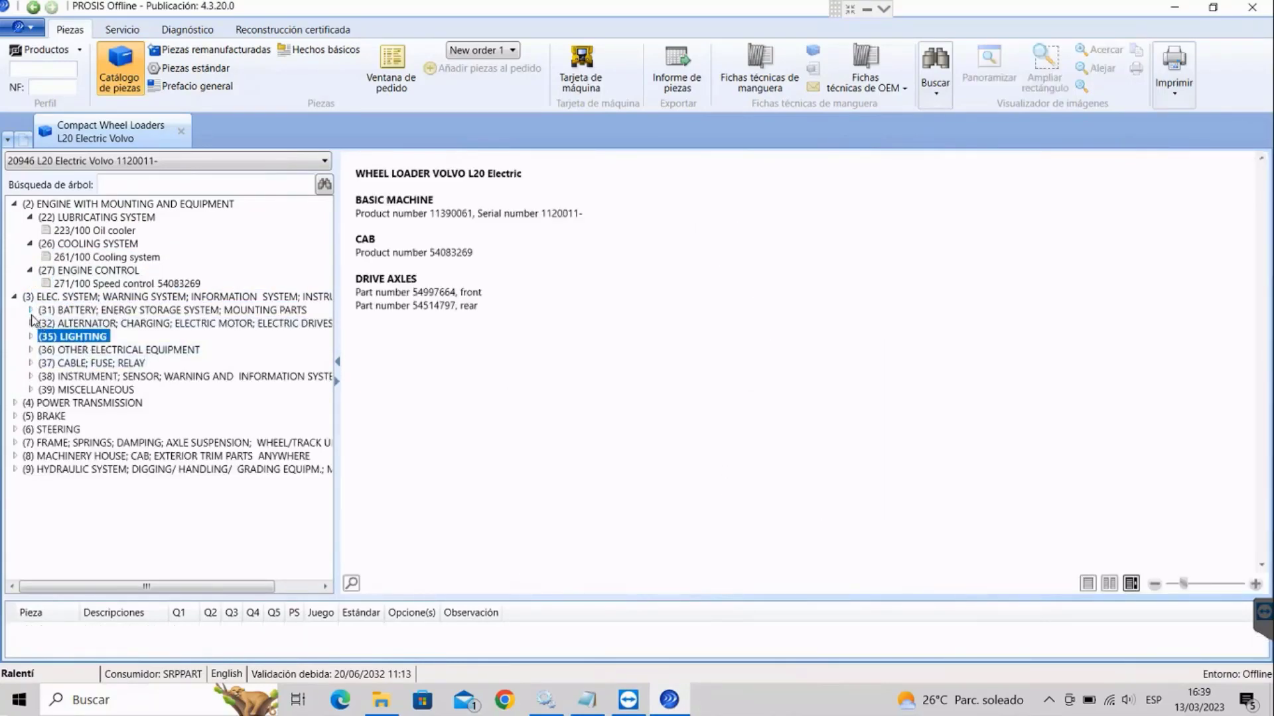
{"action": "double_click", "coordinate": [47, 310]}
{"action": "left_click", "coordinate": [83, 336]}
{"action": "left_click", "coordinate": [86, 363]}
{"action": "left_click", "coordinate": [88, 376]}
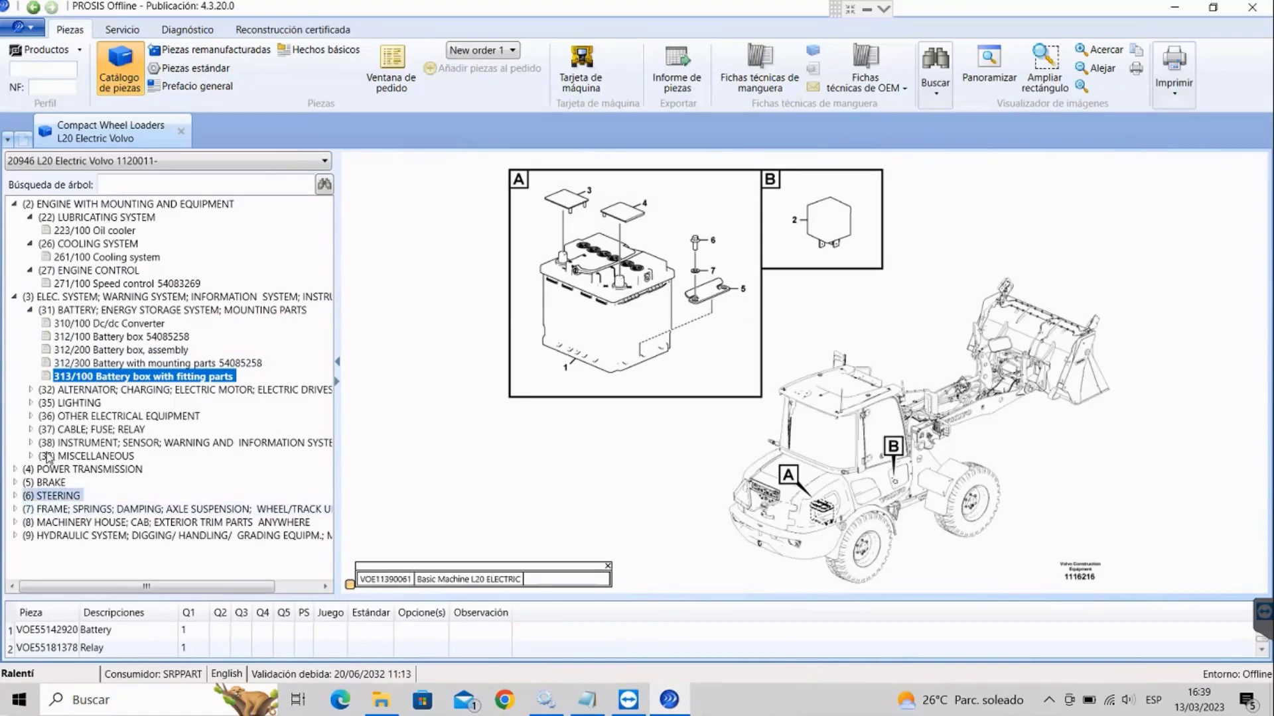
Under Power Transmission, view the planet axle, front axle, final drive and front axle housing drawings
{"action": "left_click", "coordinate": [14, 469]}
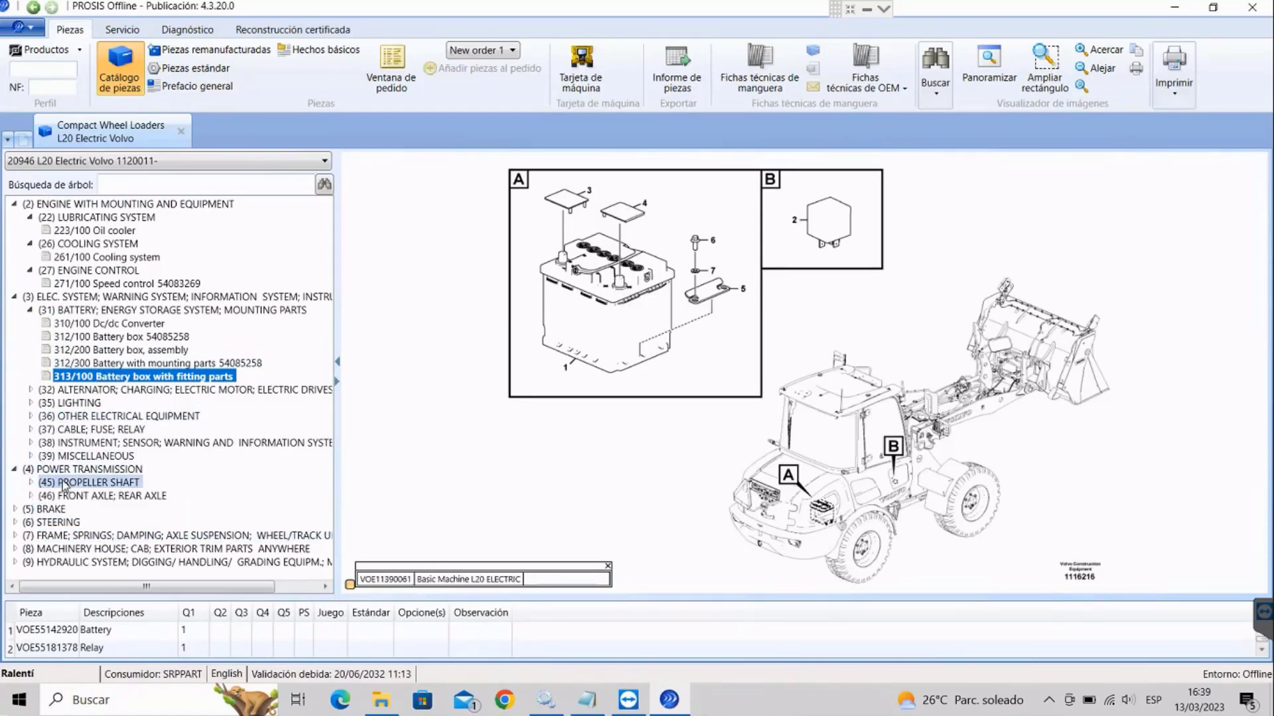
{"action": "double_click", "coordinate": [66, 485]}
{"action": "double_click", "coordinate": [66, 509]}
{"action": "left_click", "coordinate": [99, 522]}
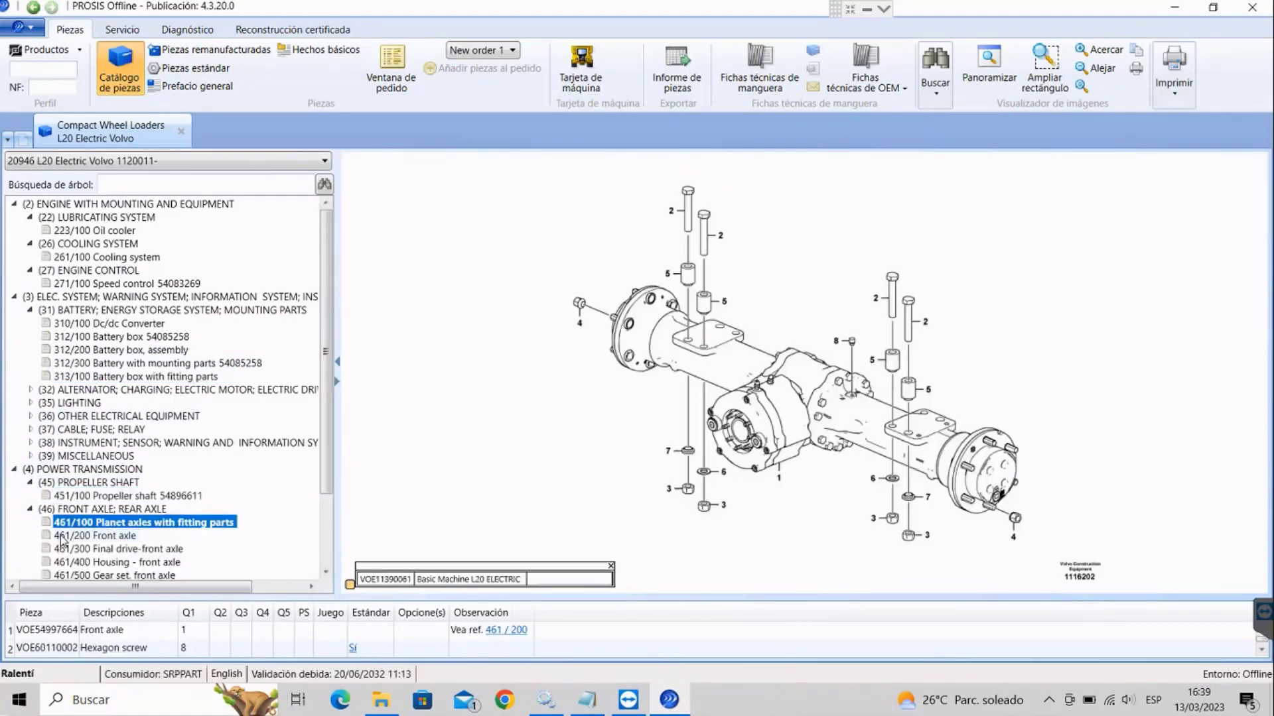
{"action": "left_click", "coordinate": [93, 535]}
{"action": "left_click", "coordinate": [73, 549]}
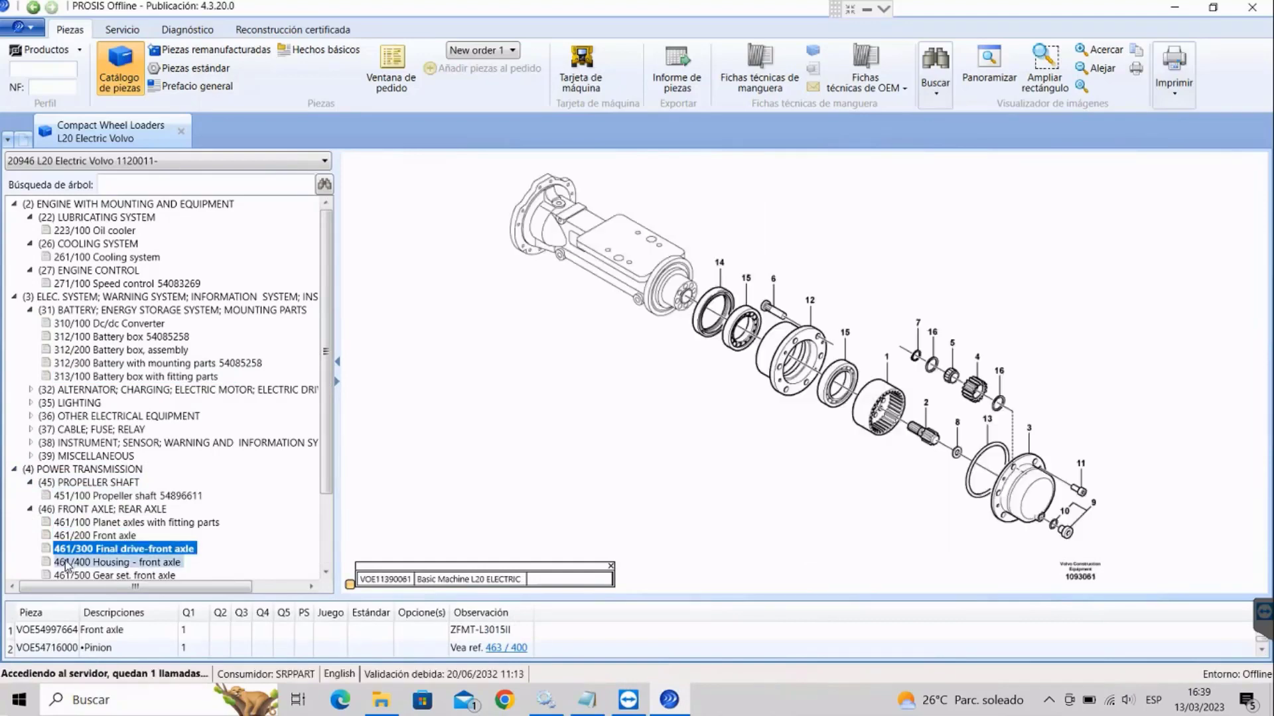
{"action": "left_click", "coordinate": [70, 564]}
View the Gear set, front axle and Differential lock drawings, then close the L20 catalogue
{"action": "scroll", "coordinate": [73, 561], "scroll_direction": "down", "scroll_amount": 2}
{"action": "left_click", "coordinate": [80, 496]}
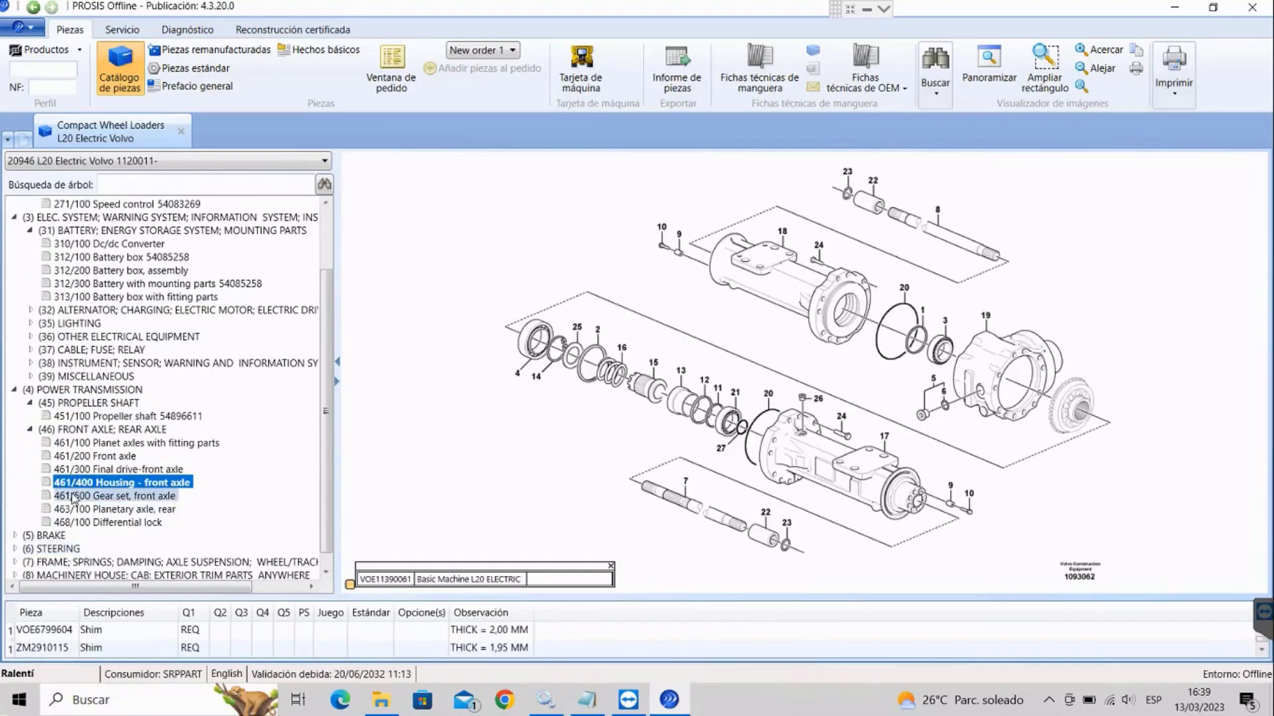
{"action": "left_click", "coordinate": [74, 523]}
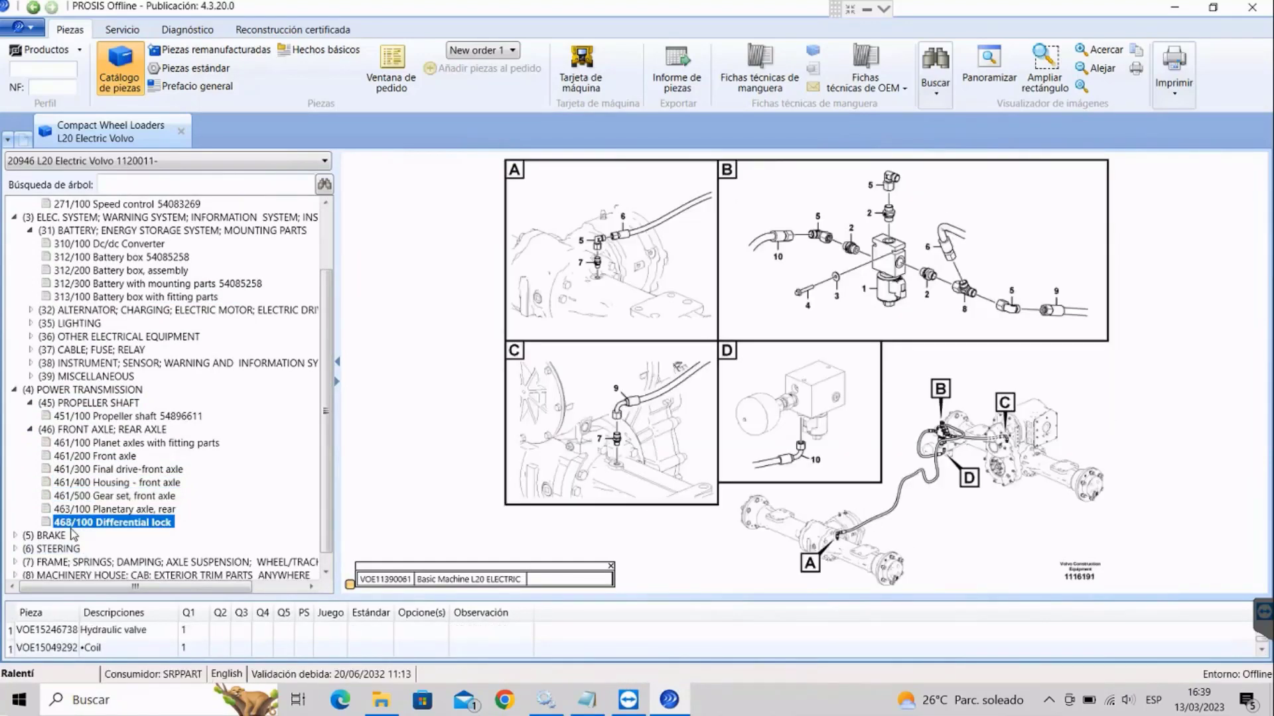
{"action": "left_click", "coordinate": [181, 132]}
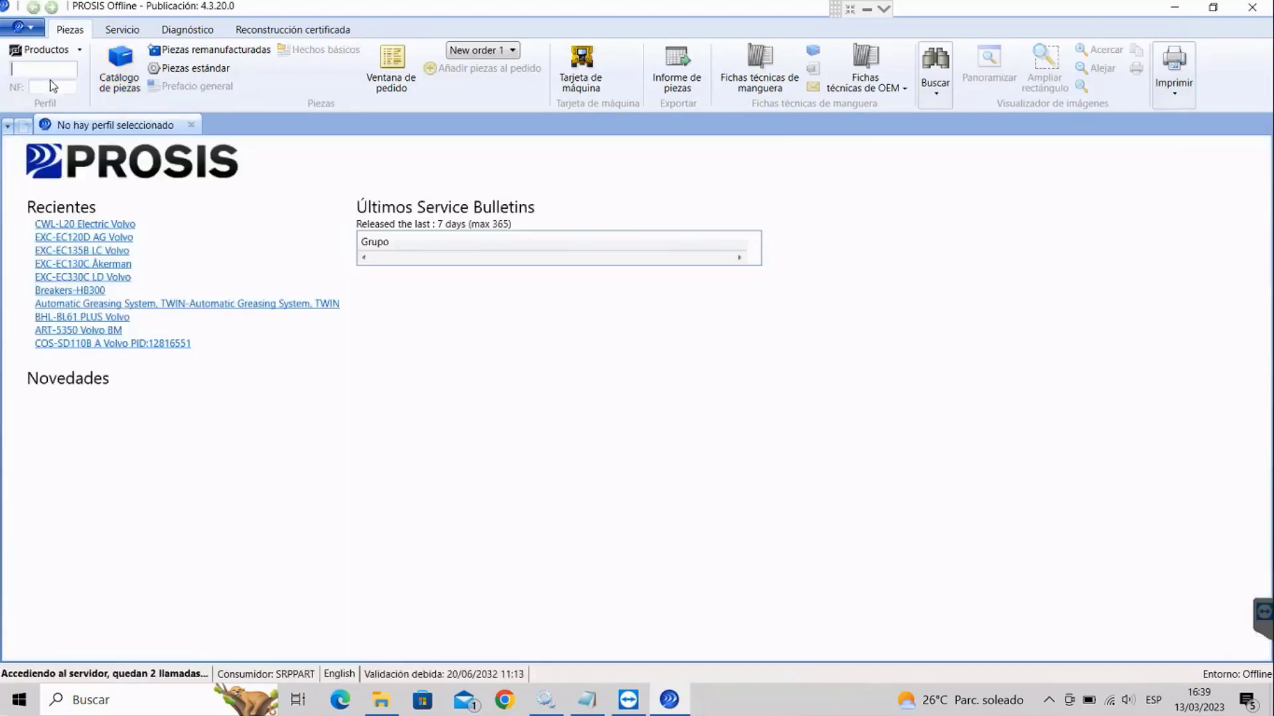
Open SD100D C Volvo from Soil Compactors (COS) and check its catalogue variants
{"action": "left_click", "coordinate": [78, 50]}
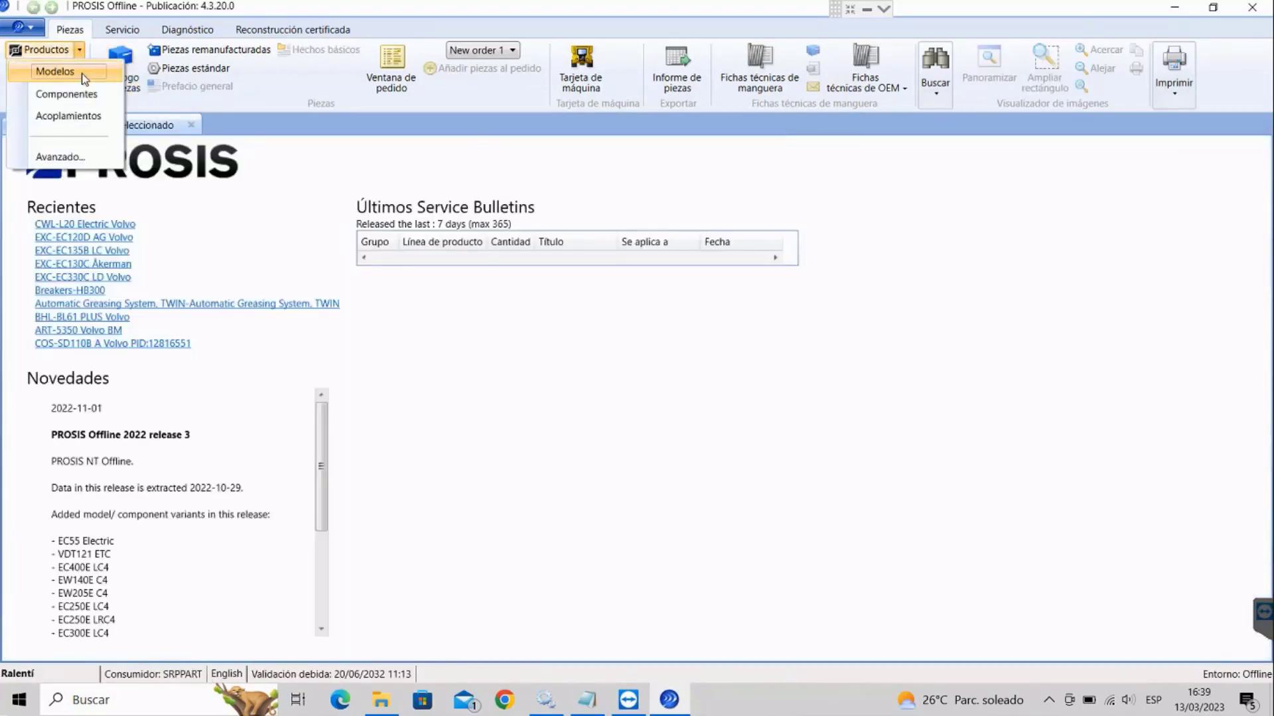
{"action": "left_click", "coordinate": [81, 72]}
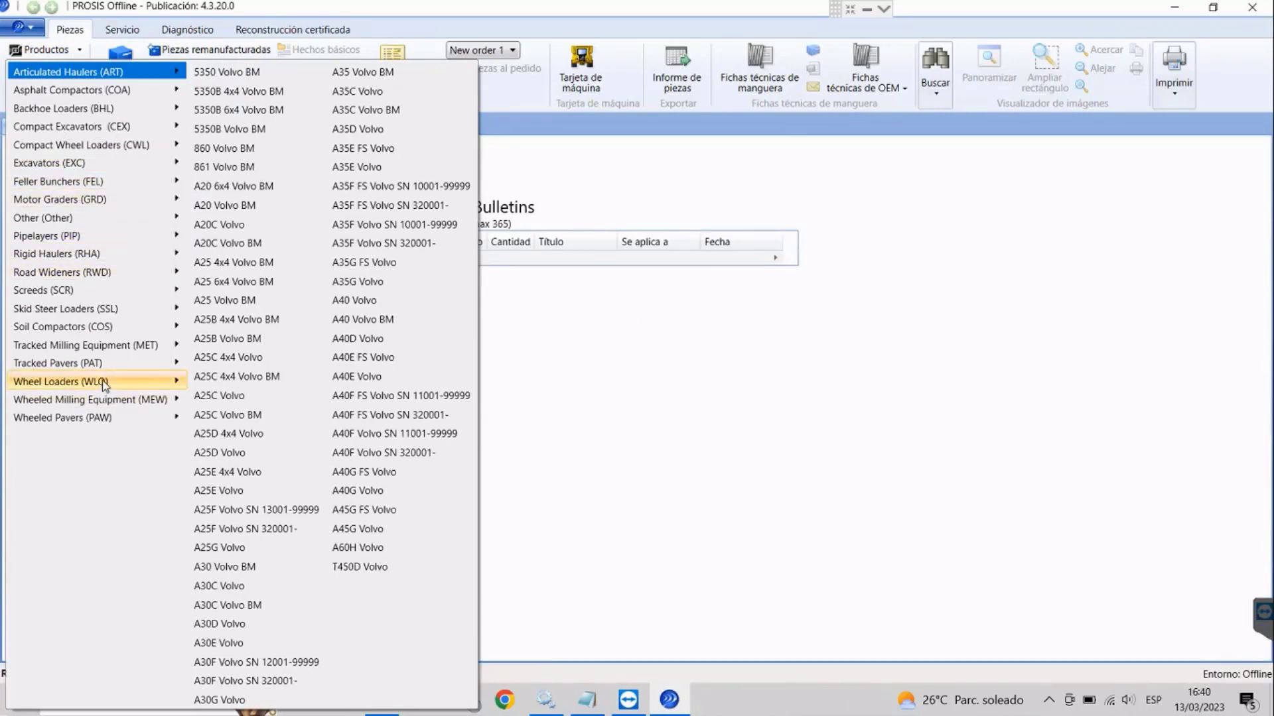
{"action": "left_click", "coordinate": [188, 323]}
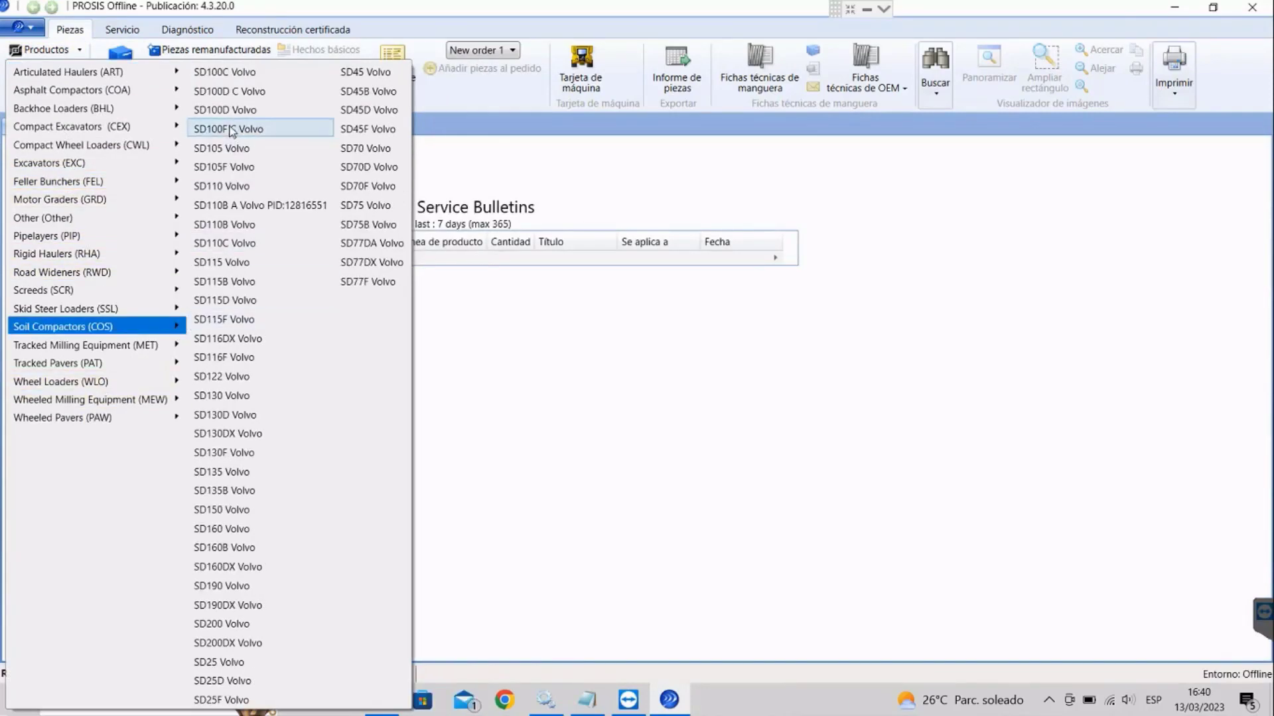
{"action": "left_click", "coordinate": [229, 91]}
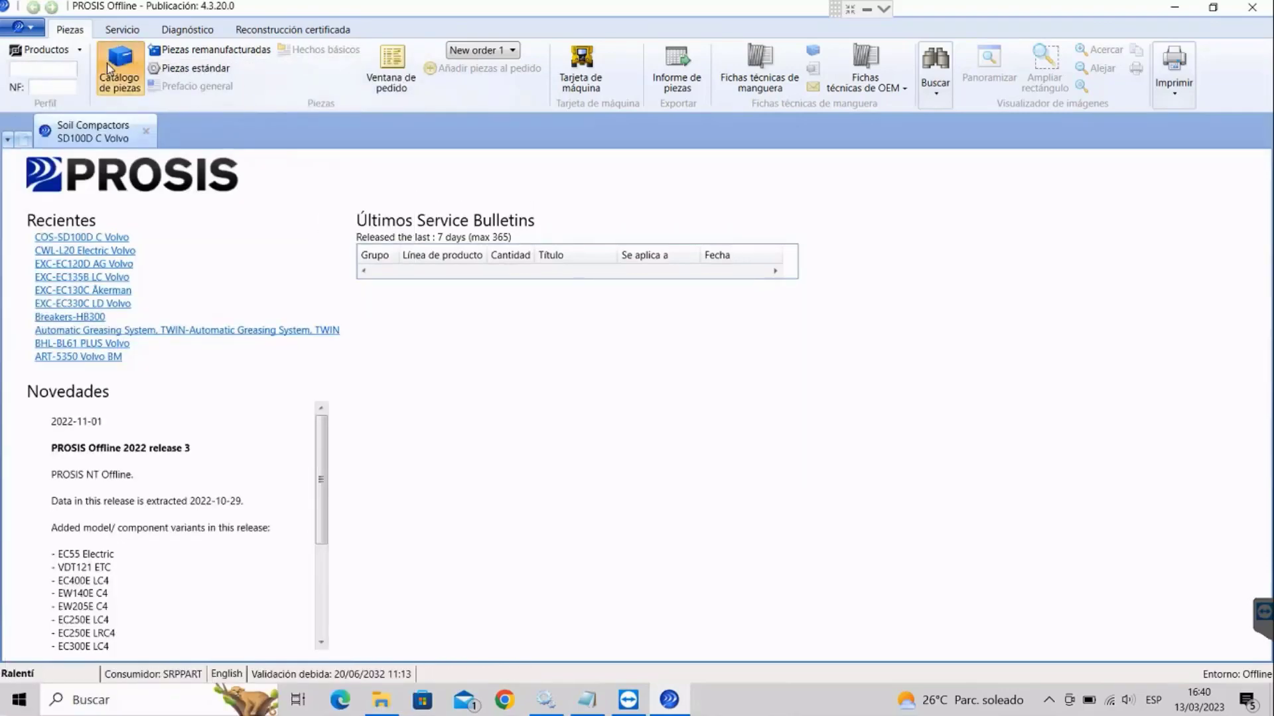
{"action": "left_click", "coordinate": [159, 161]}
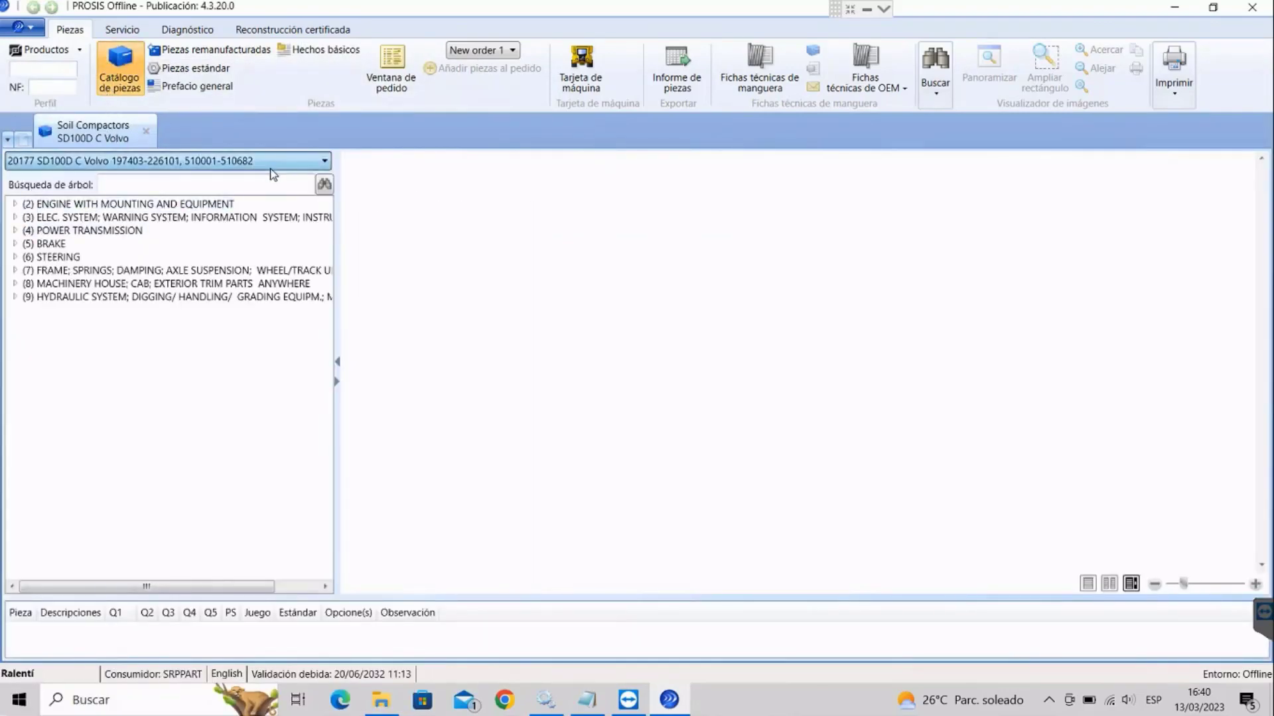
View Engine Installation drawings 210/50, 210/100, 210/150, 210/350 and 210/550
{"action": "left_click", "coordinate": [269, 174]}
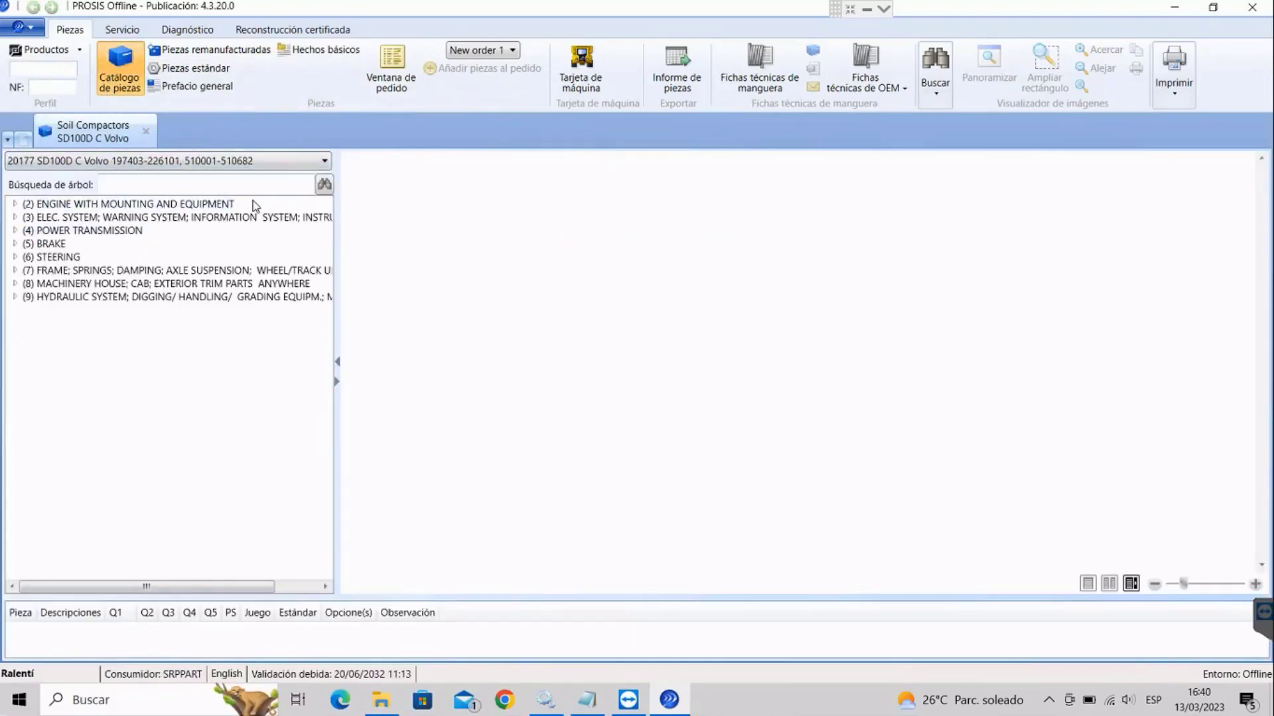
{"action": "left_click", "coordinate": [14, 204]}
{"action": "left_click", "coordinate": [34, 218]}
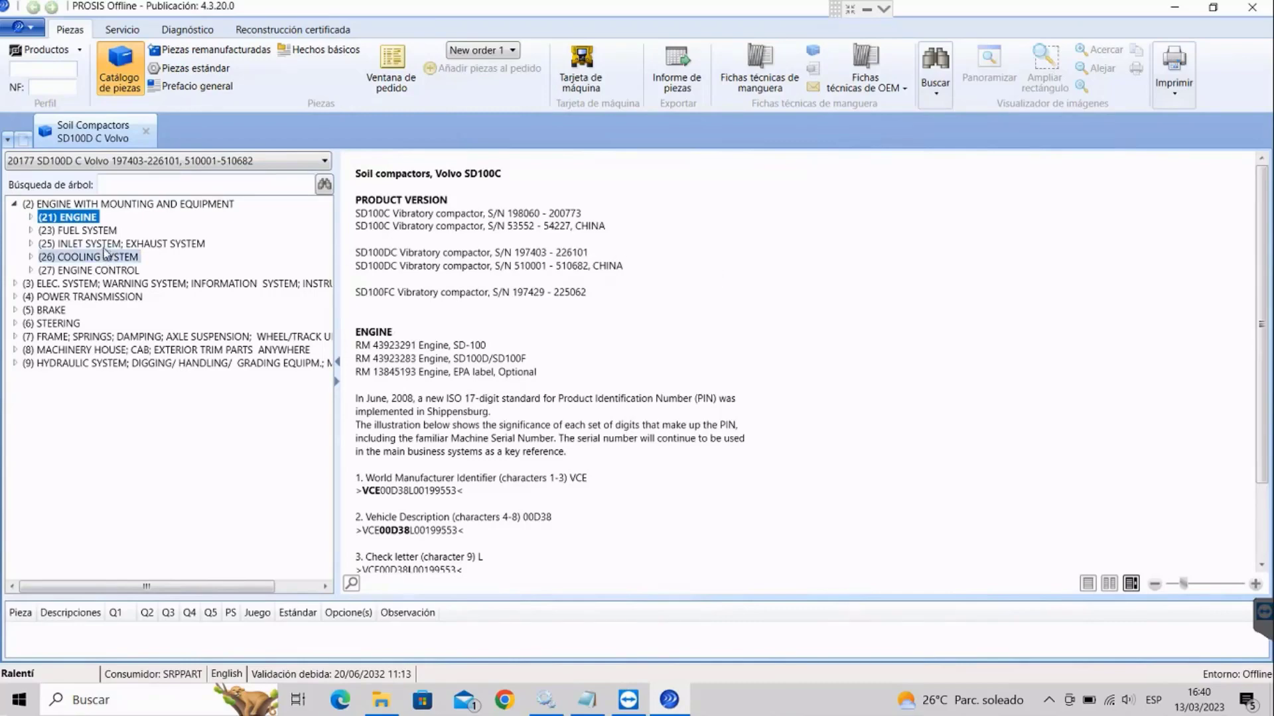
{"action": "left_click", "coordinate": [44, 233]}
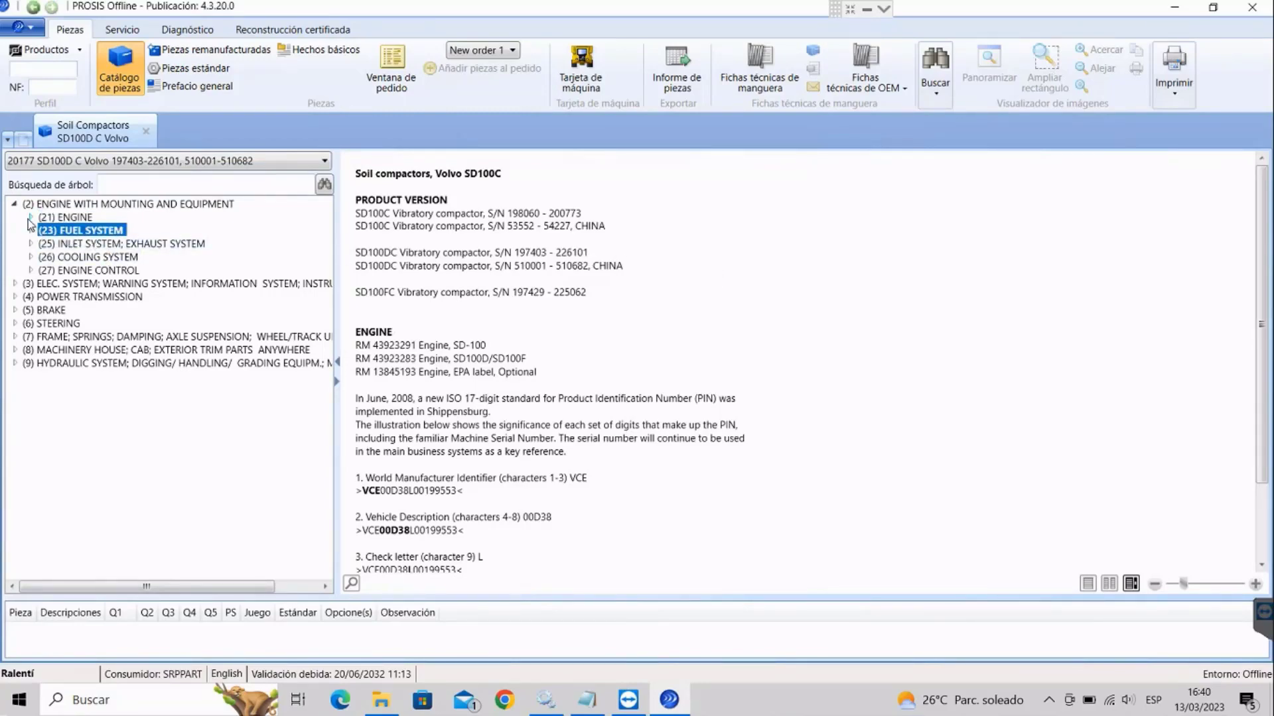
{"action": "left_click", "coordinate": [31, 217]}
{"action": "left_click", "coordinate": [53, 234]}
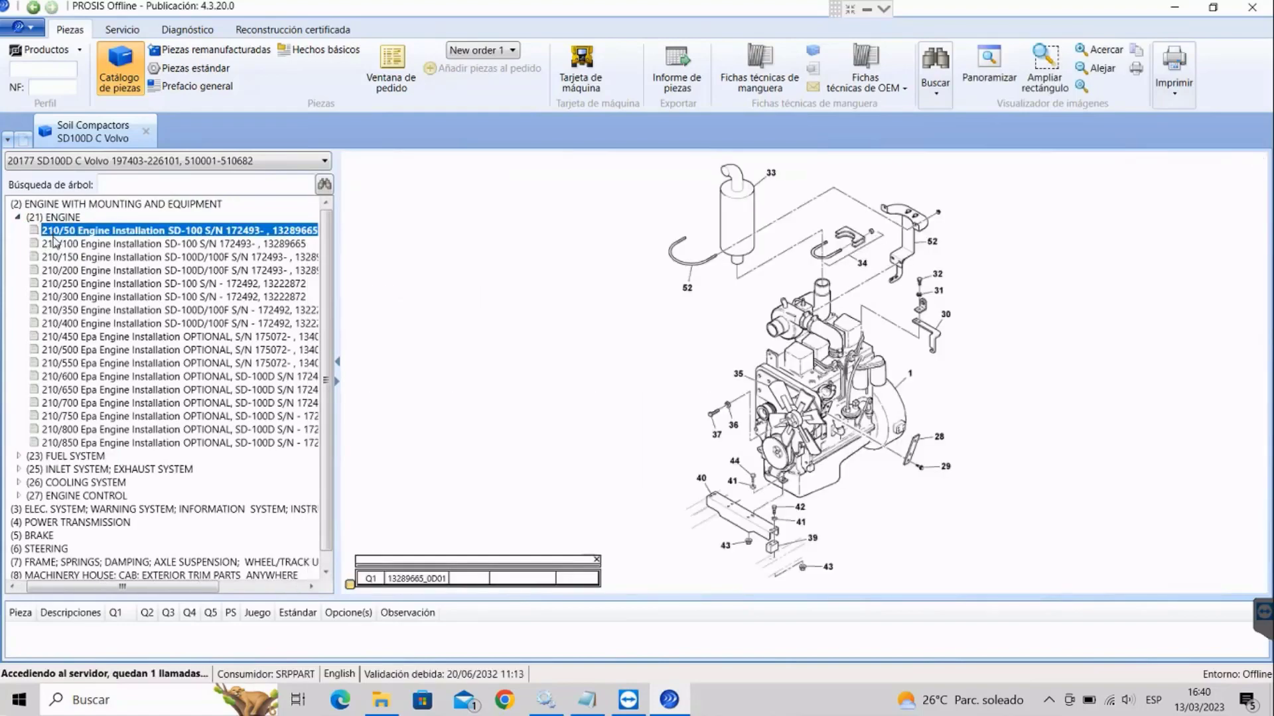
{"action": "left_click", "coordinate": [47, 244]}
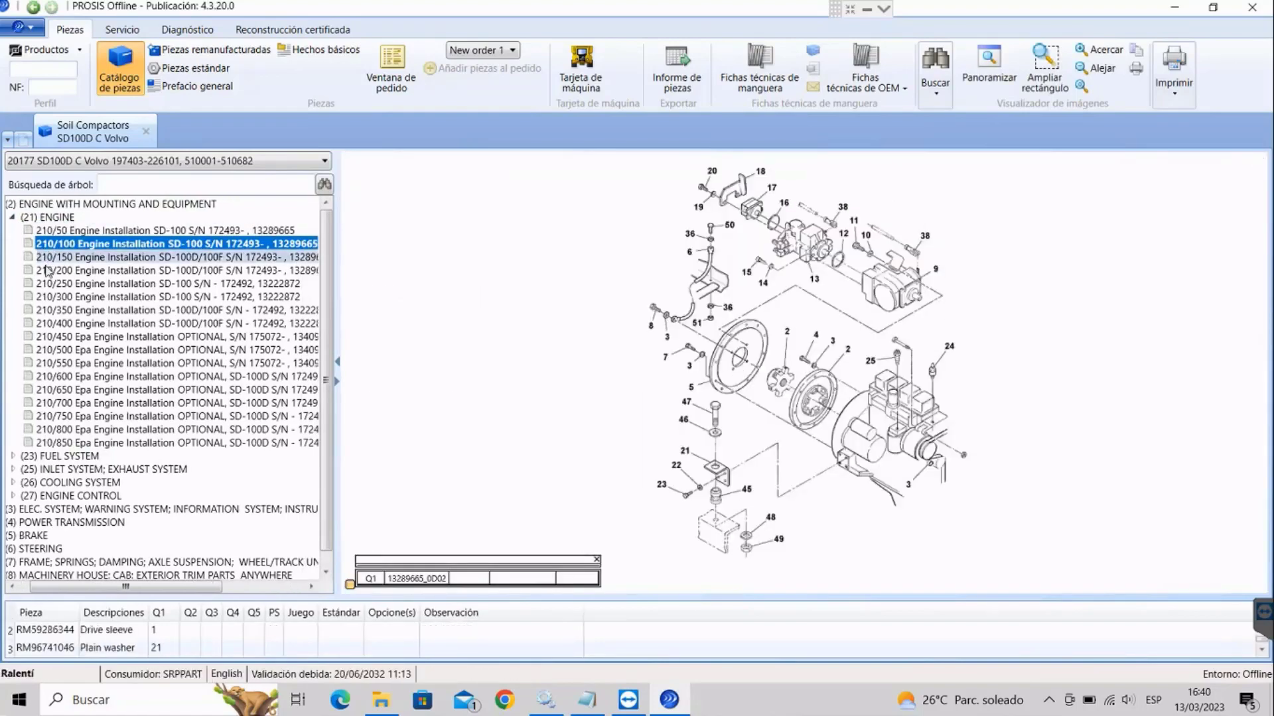
{"action": "left_click", "coordinate": [52, 258]}
{"action": "left_click", "coordinate": [52, 310]}
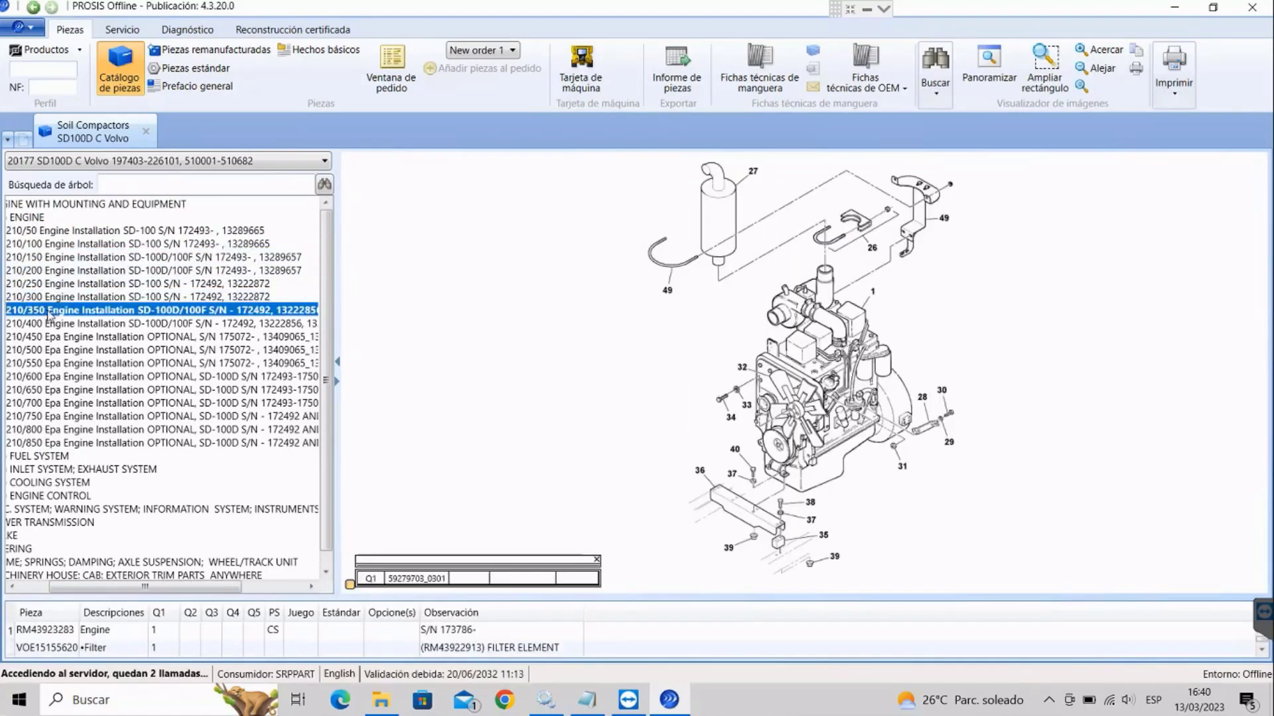
{"action": "left_click", "coordinate": [33, 366]}
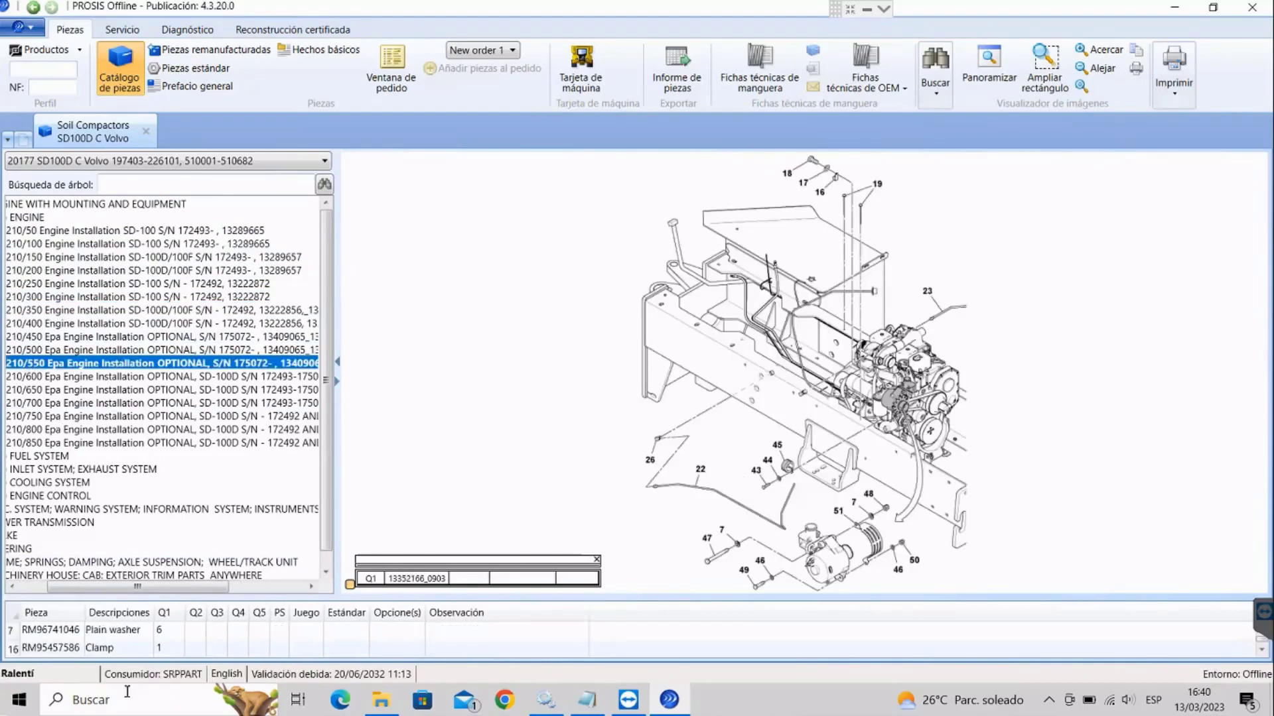
View the 210/650, 210/750 and 210/800 Epa Engine Installation drawings
{"action": "left_click_drag", "start_coordinate": [189, 591], "coordinate": [163, 591]}
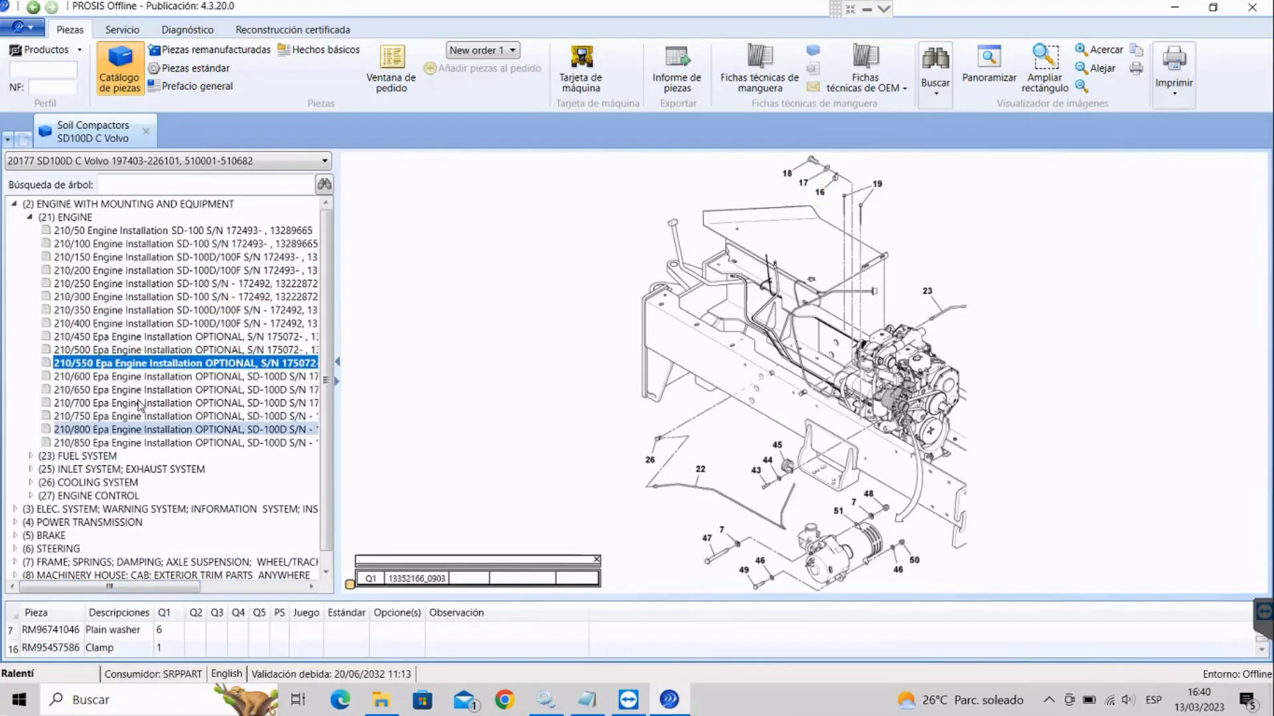
{"action": "left_click", "coordinate": [106, 390]}
{"action": "left_click", "coordinate": [99, 418]}
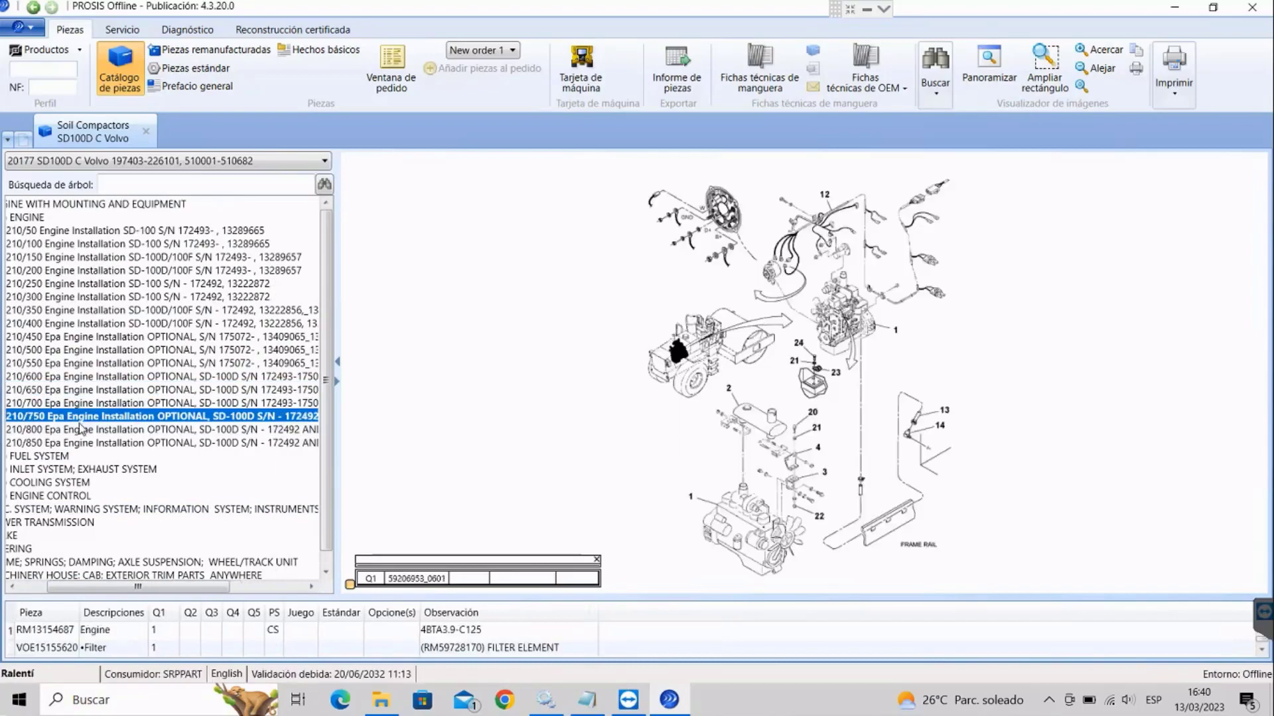
{"action": "left_click", "coordinate": [69, 432]}
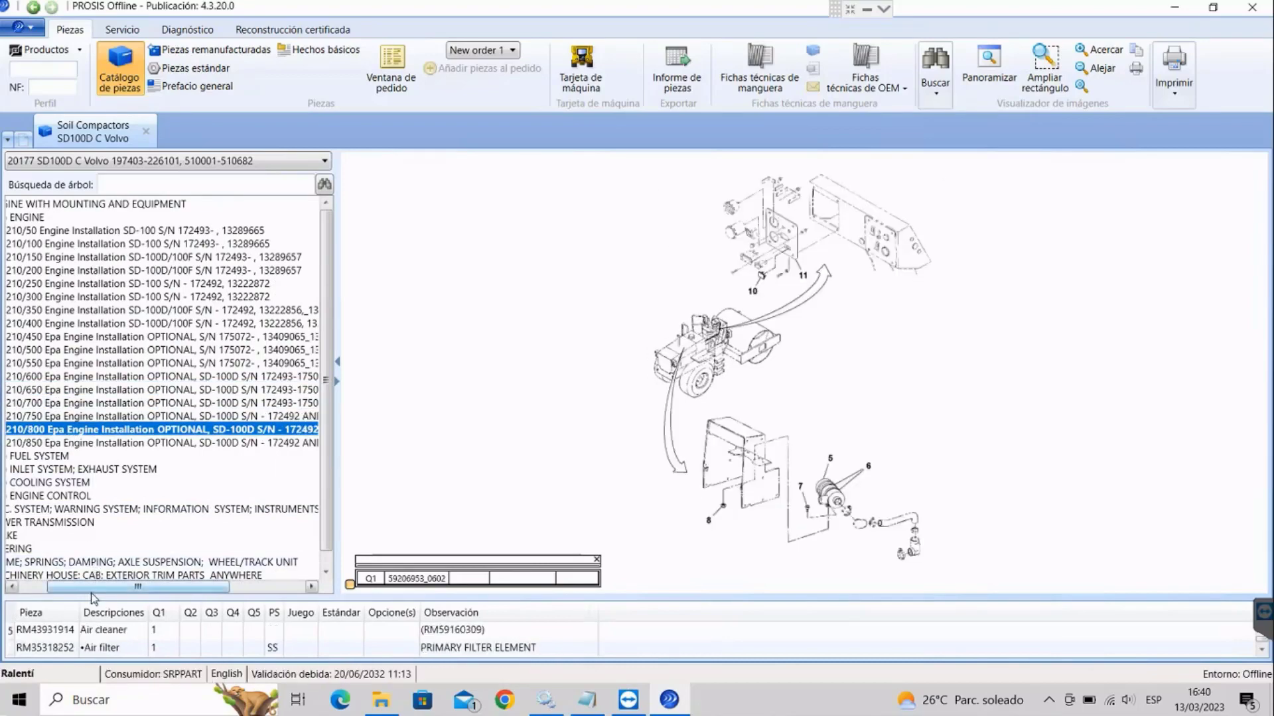
Zoom and pan the 210/800 drawing to the air cleaner detail, then collapse ENGINE
{"action": "left_click_drag", "start_coordinate": [97, 588], "coordinate": [63, 587]}
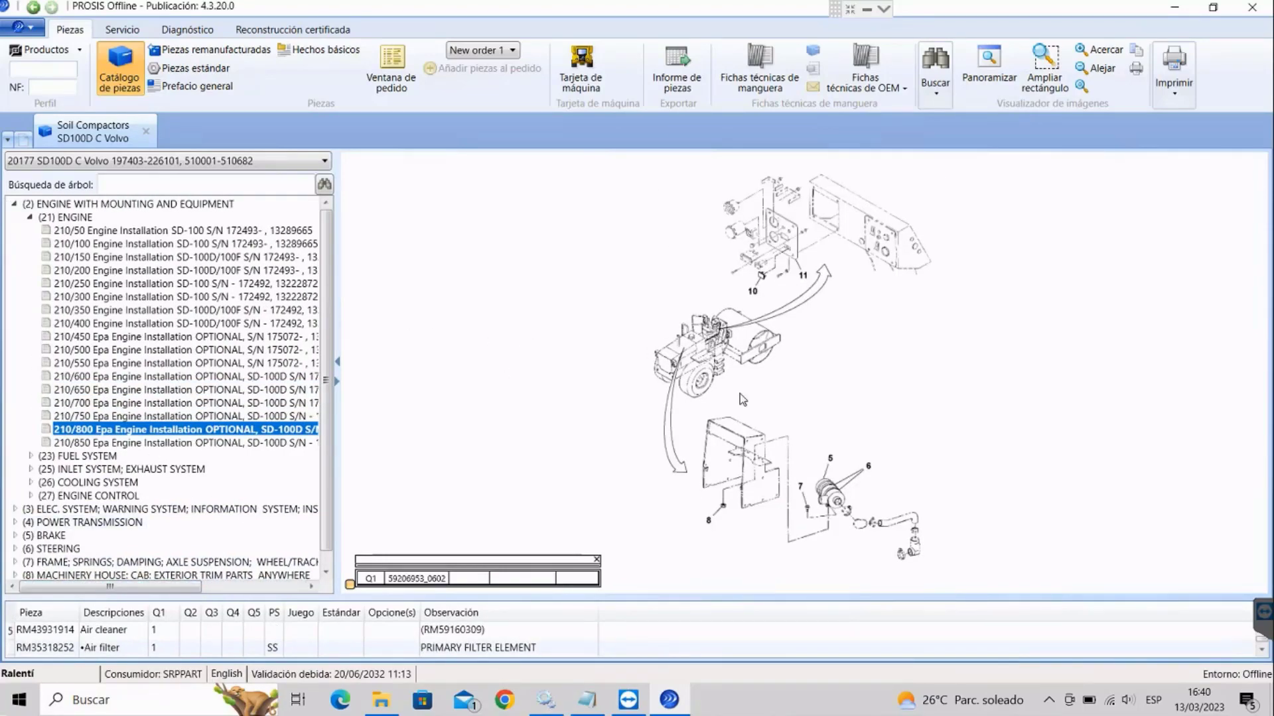
{"action": "scroll", "coordinate": [739, 393], "scroll_direction": "up", "scroll_amount": 3}
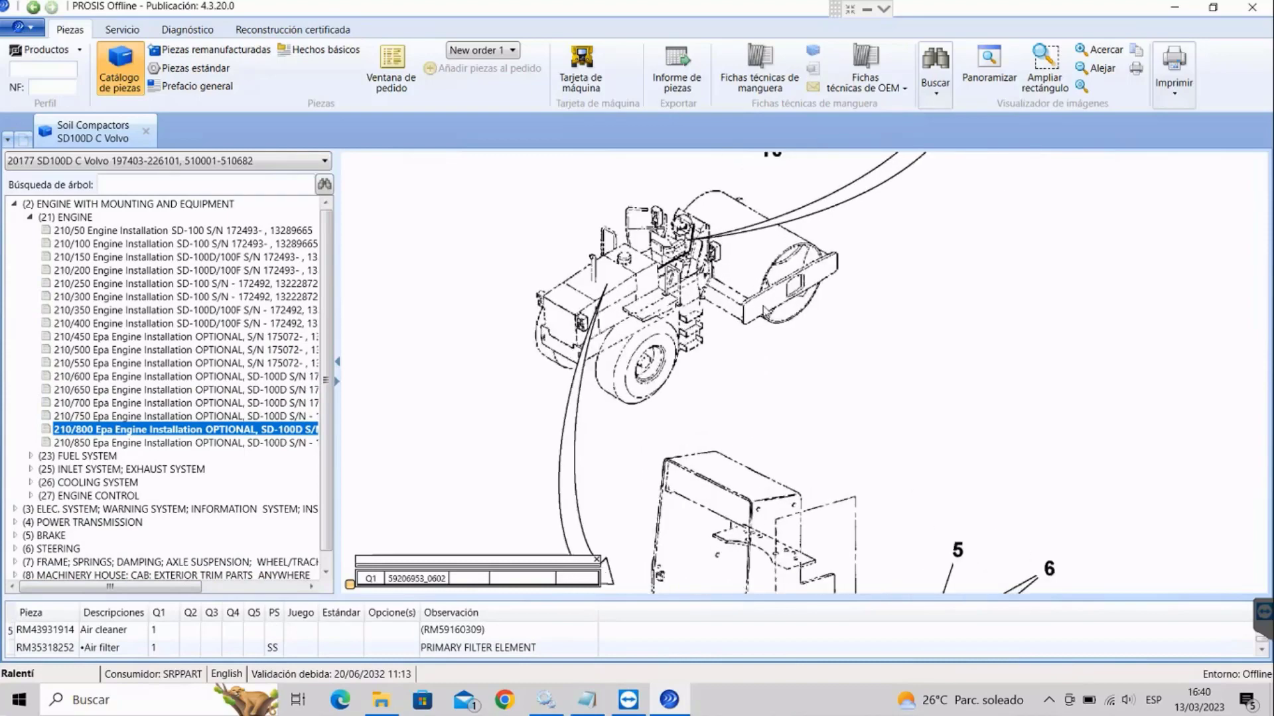
{"action": "left_click_drag", "start_coordinate": [738, 306], "coordinate": [743, 406]}
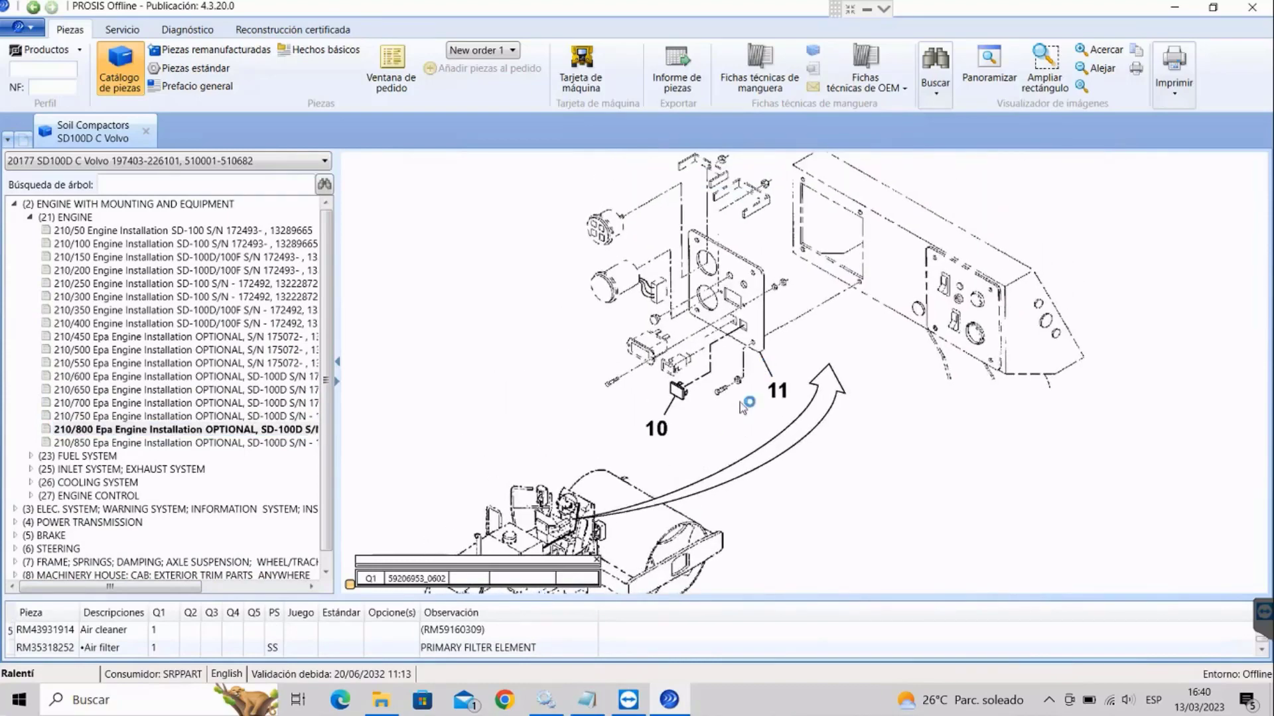
{"action": "scroll", "coordinate": [769, 428], "scroll_direction": "up", "scroll_amount": 1}
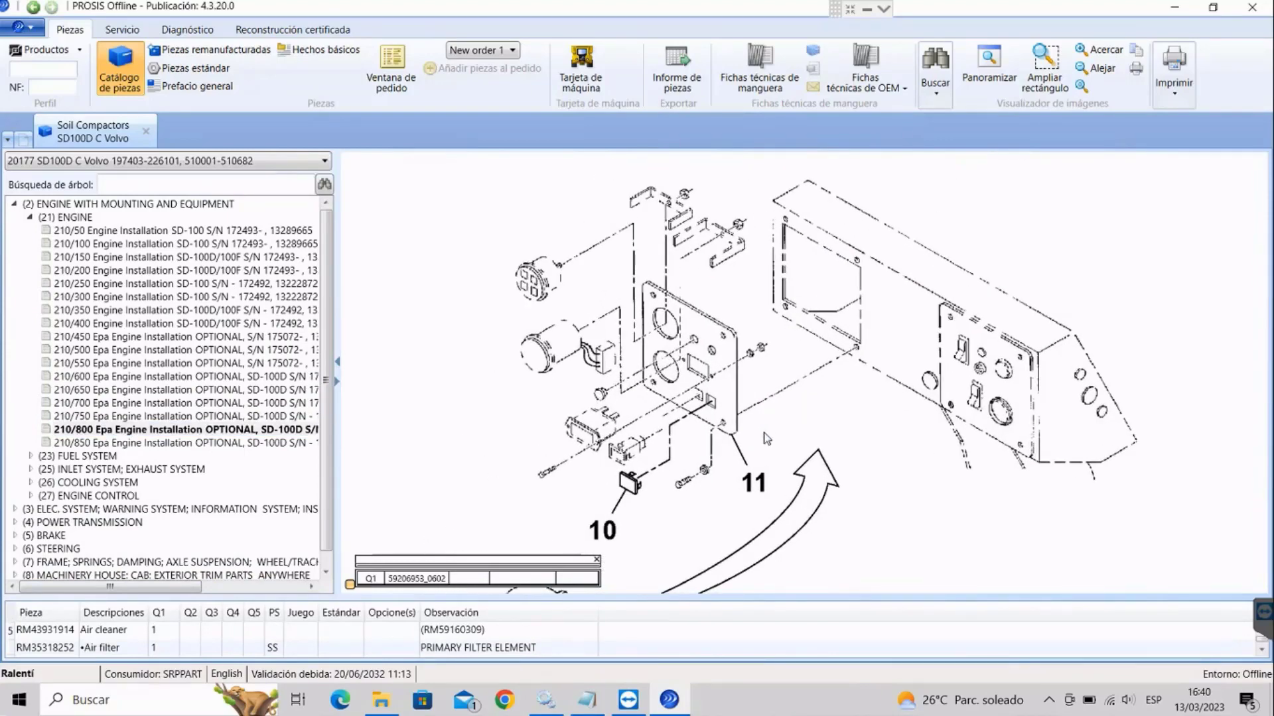
{"action": "left_click_drag", "start_coordinate": [756, 418], "coordinate": [836, 66]}
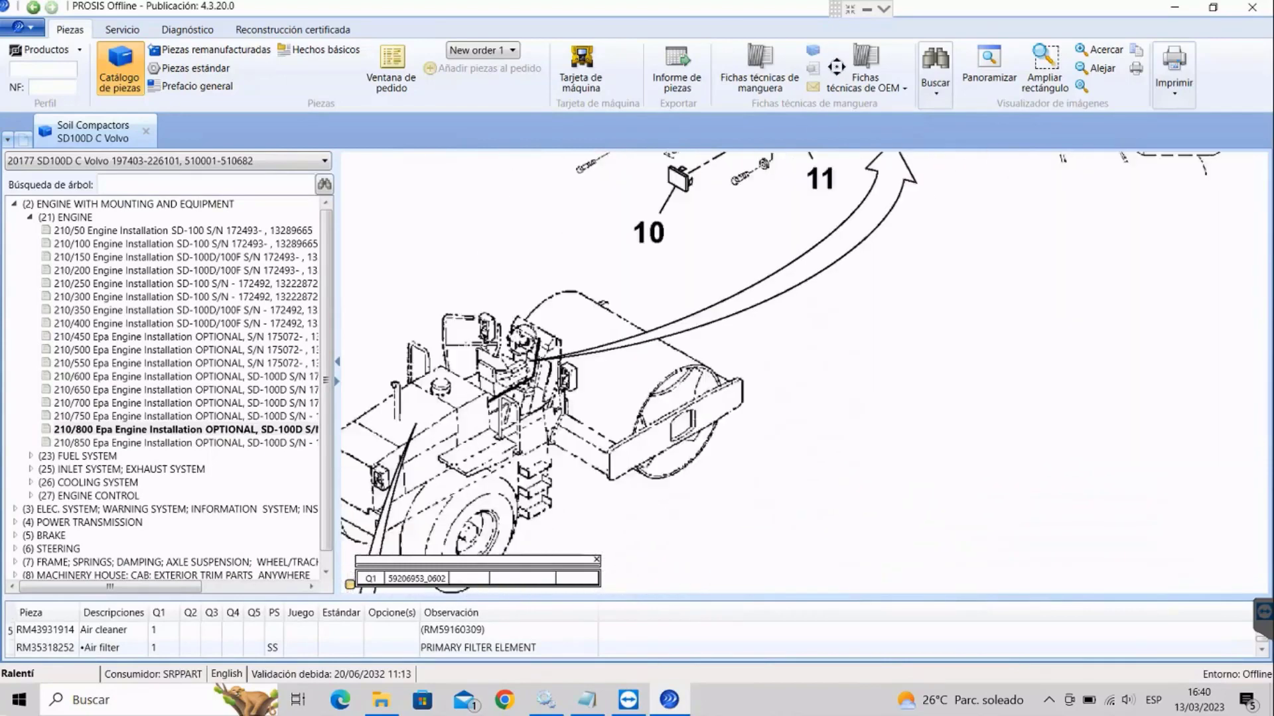
{"action": "mouse_move", "coordinate": [916, 571]}
{"action": "left_mouse_down"}
{"action": "mouse_move", "coordinate": [902, 278]}
{"action": "mouse_move", "coordinate": [819, 119]}
{"action": "left_mouse_up"}
{"action": "mouse_move", "coordinate": [934, 391]}
{"action": "left_mouse_down"}
{"action": "mouse_move", "coordinate": [826, 363]}
{"action": "mouse_move", "coordinate": [880, 369]}
{"action": "mouse_move", "coordinate": [904, 471]}
{"action": "mouse_move", "coordinate": [949, 432]}
{"action": "left_mouse_up"}
{"action": "scroll", "coordinate": [949, 431], "scroll_direction": "down", "scroll_amount": 2}
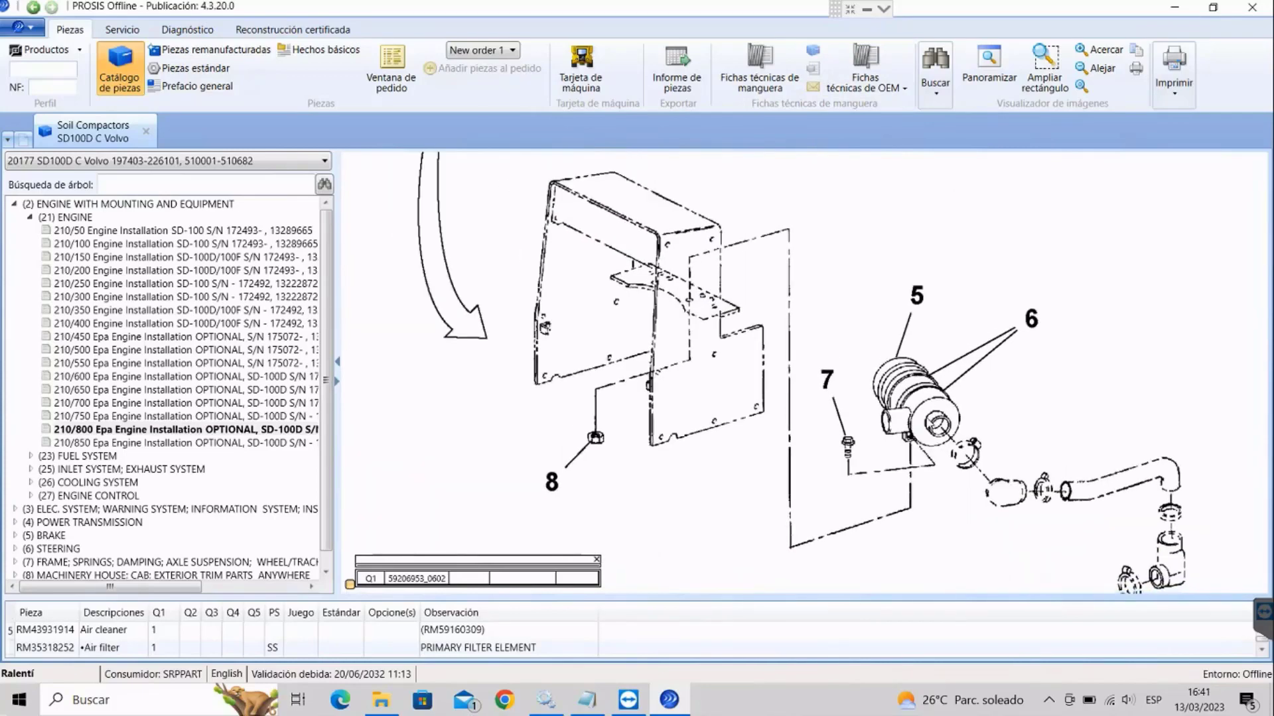
{"action": "left_click", "coordinate": [29, 218]}
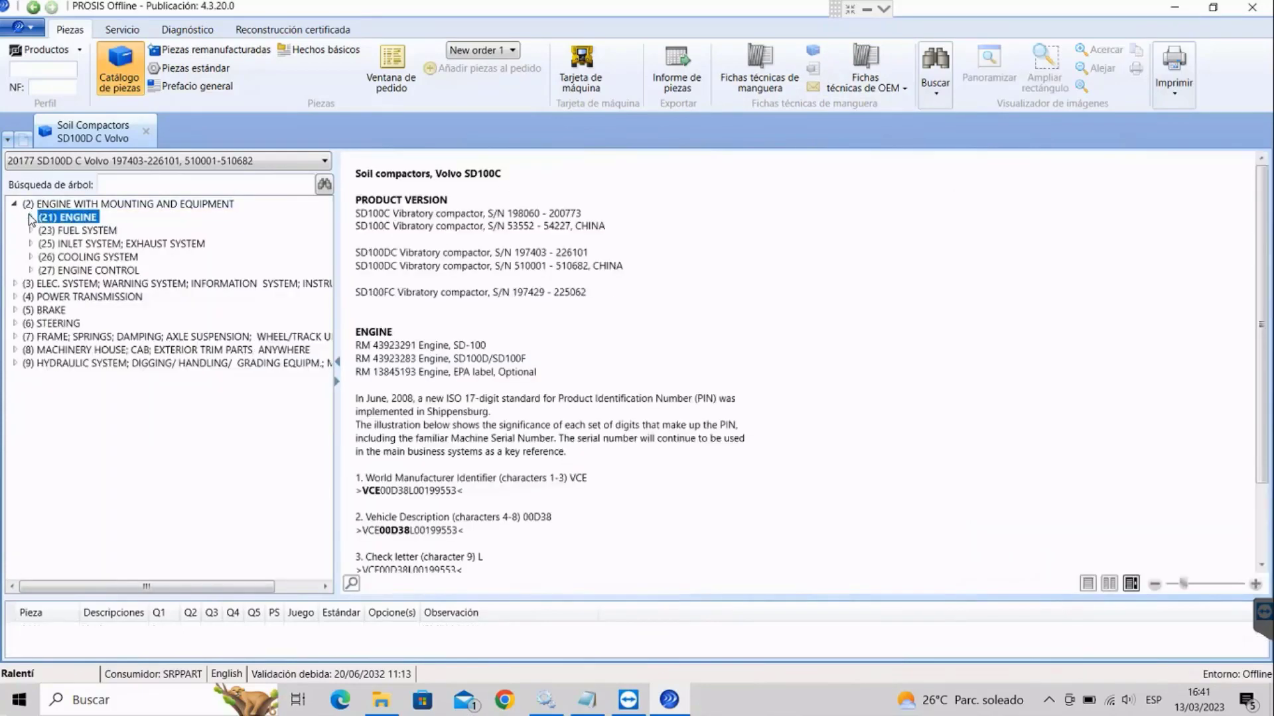
View the 333/100 Grid Heater and 333/300 and 333/400 Cold-start Kit drawings
{"action": "left_click", "coordinate": [14, 284]}
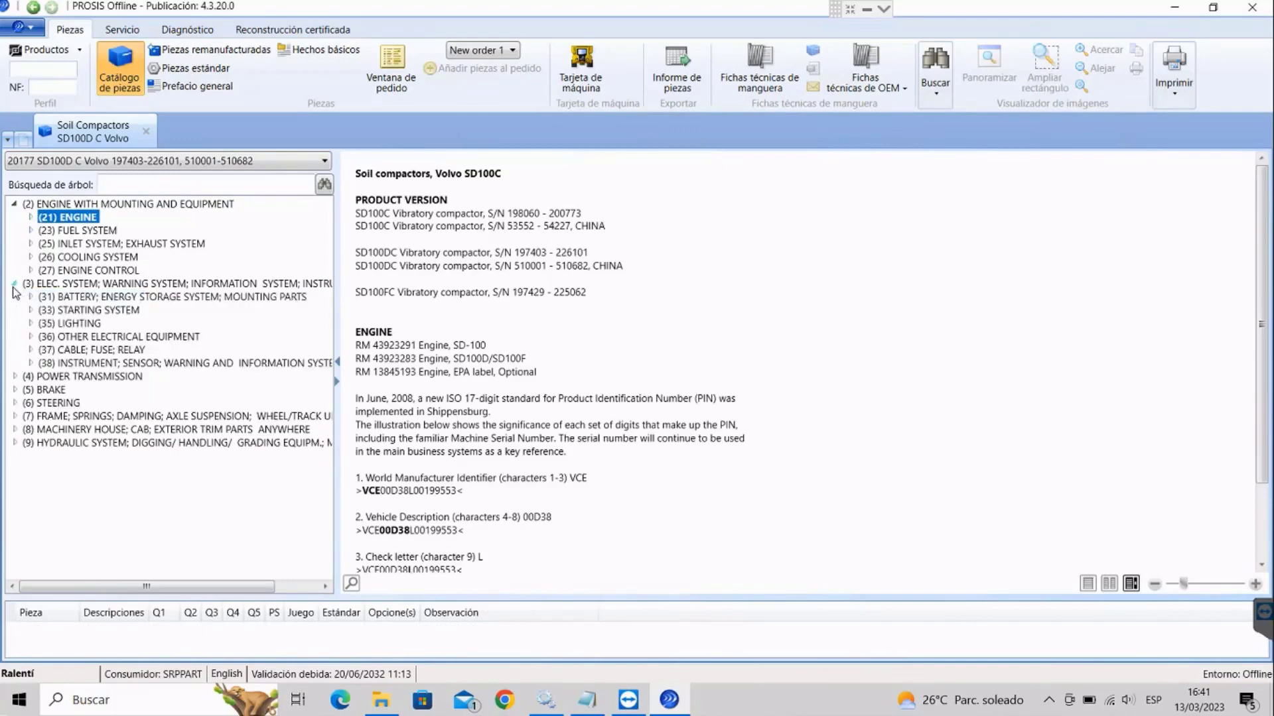
{"action": "left_click", "coordinate": [63, 312]}
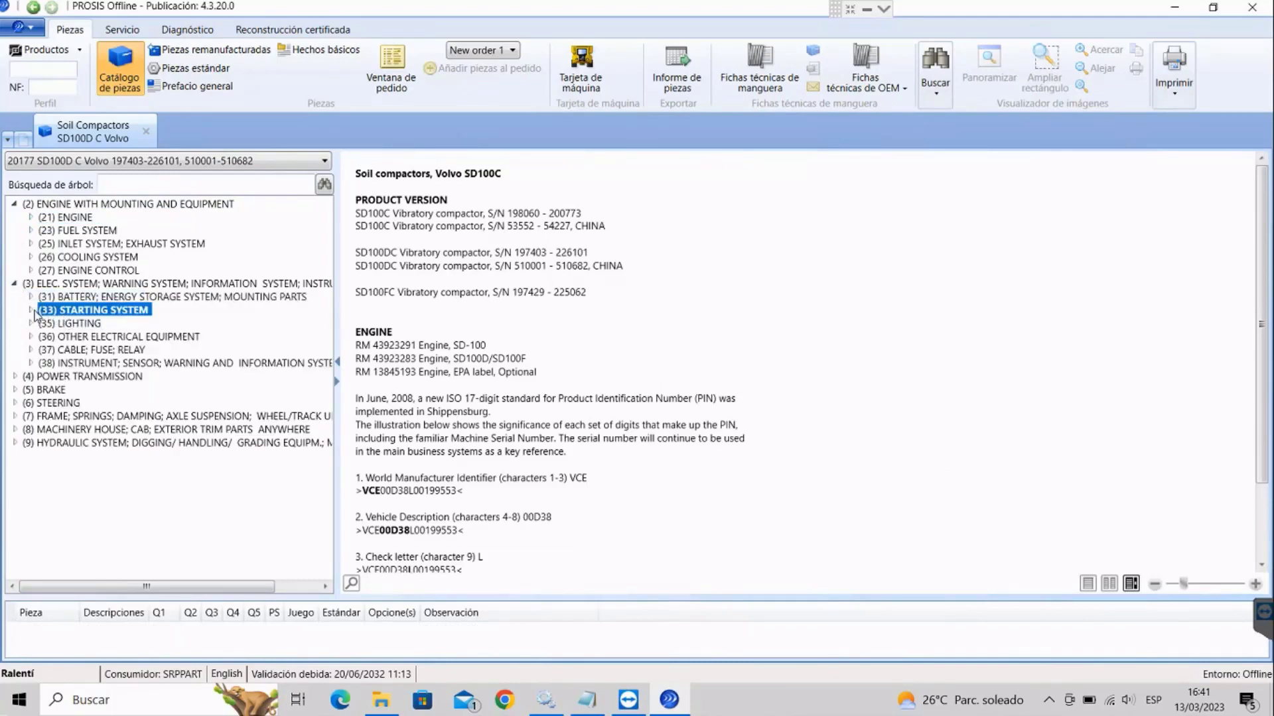
{"action": "left_click", "coordinate": [34, 310]}
{"action": "left_click", "coordinate": [53, 324]}
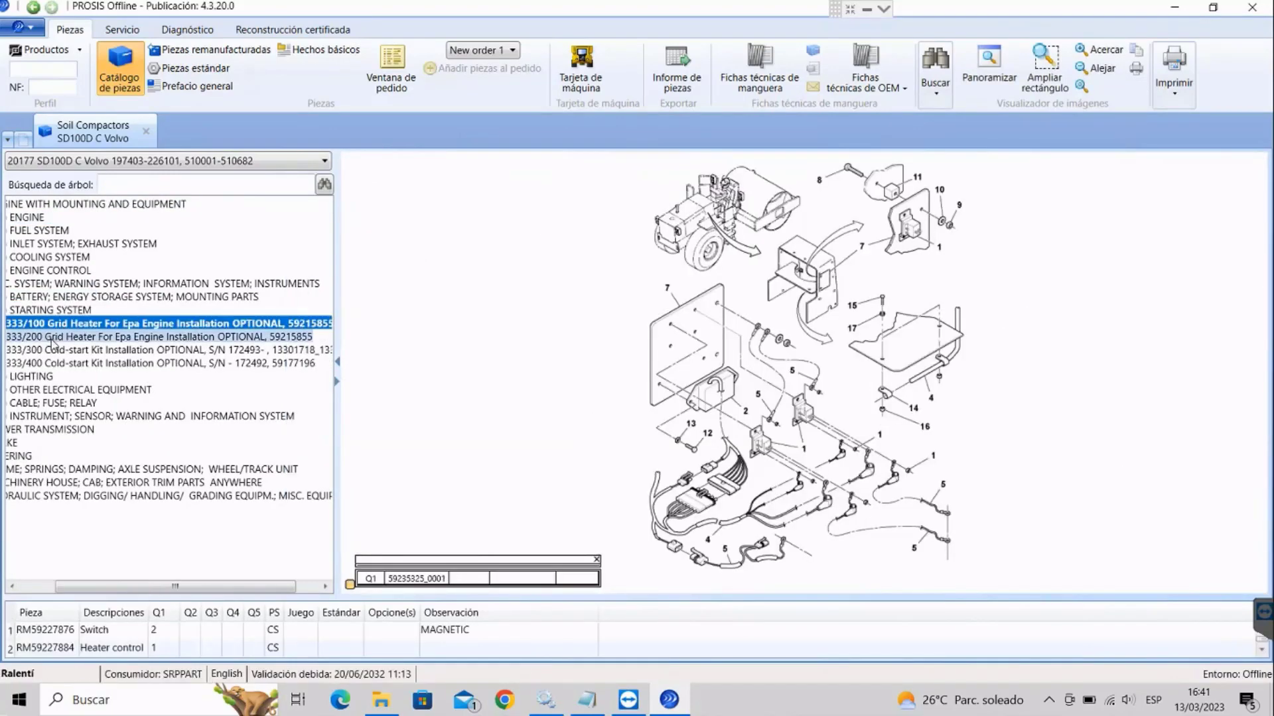
{"action": "scroll", "coordinate": [778, 396], "scroll_direction": "up", "scroll_amount": 2}
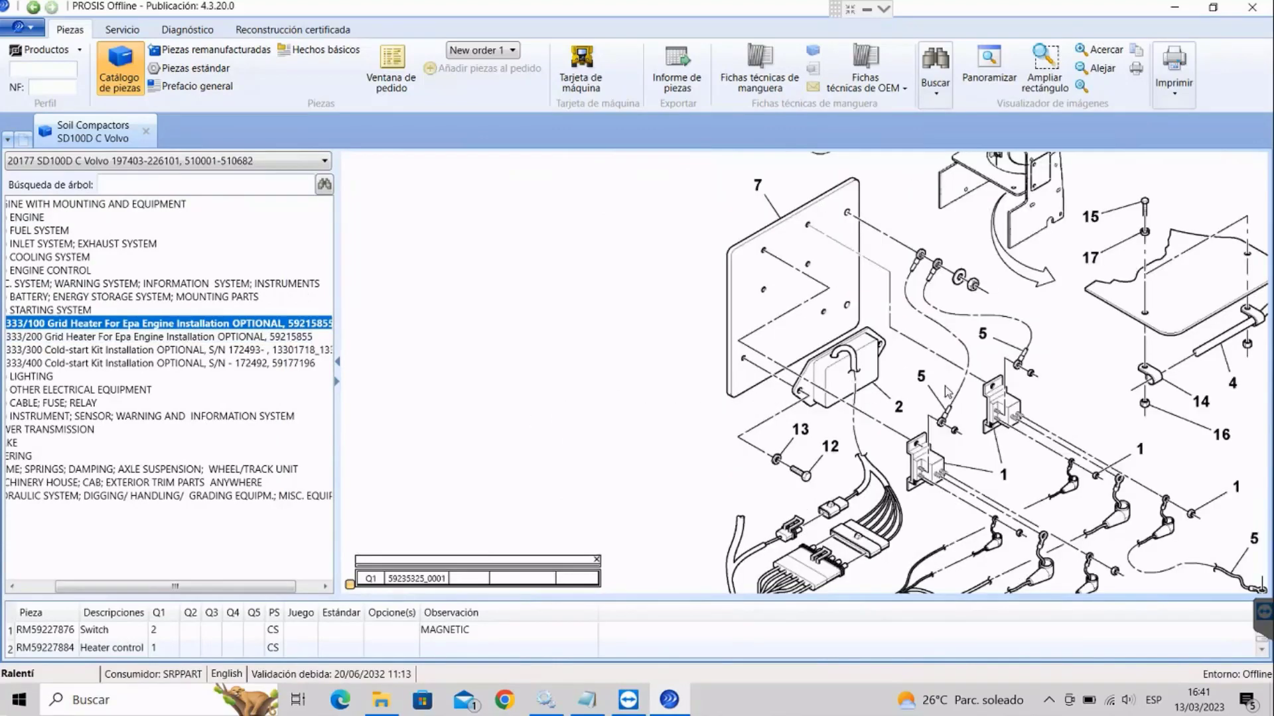
{"action": "scroll", "coordinate": [946, 392], "scroll_direction": "down", "scroll_amount": 2}
{"action": "left_click", "coordinate": [105, 350]}
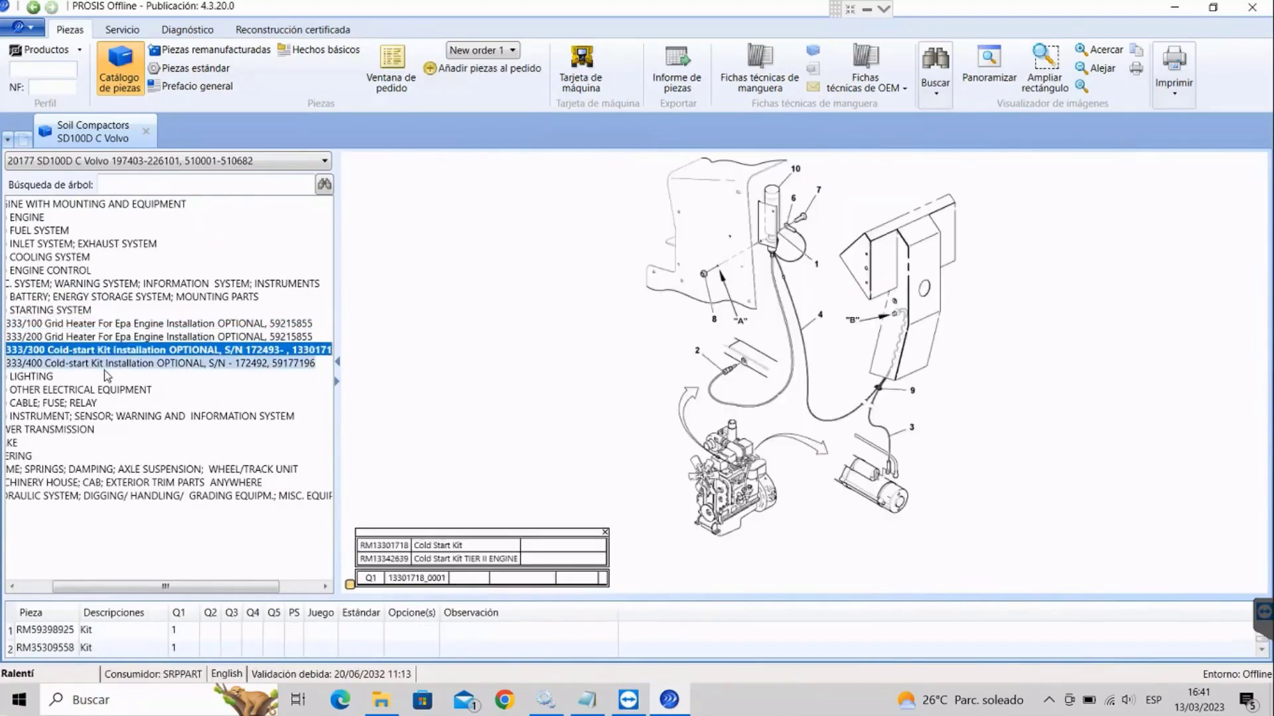
{"action": "left_click", "coordinate": [102, 369]}
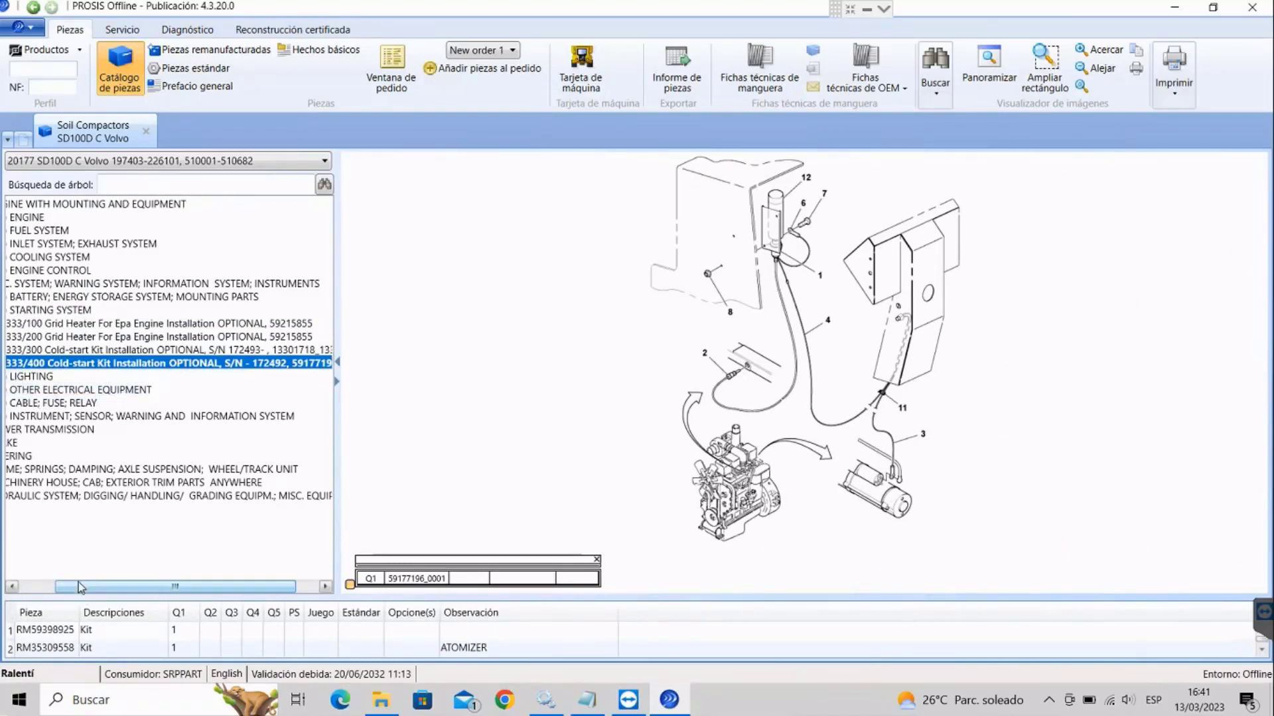
{"action": "left_click_drag", "start_coordinate": [85, 592], "coordinate": [5, 567]}
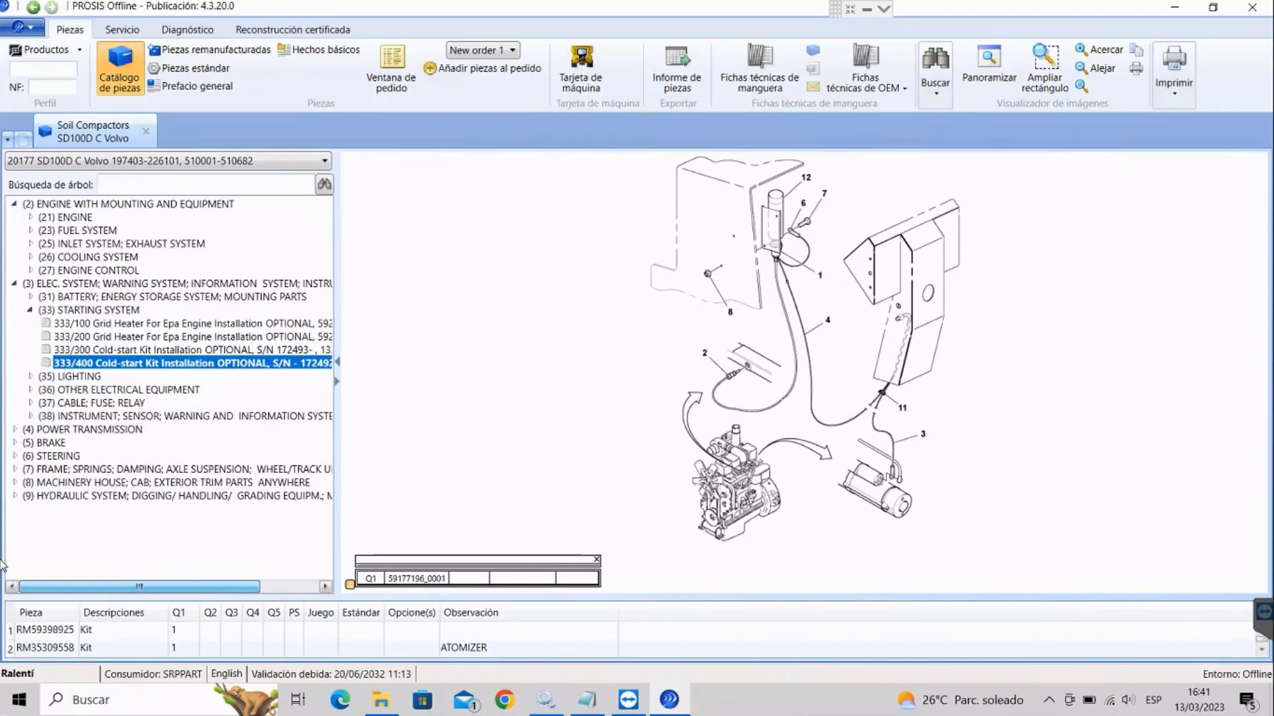
{"action": "left_click", "coordinate": [30, 310]}
{"action": "left_click", "coordinate": [14, 283]}
View the 911/100 Charge Filter and 912/700 Steering Valve drawings, then collapse the main groups
{"action": "left_click", "coordinate": [15, 363]}
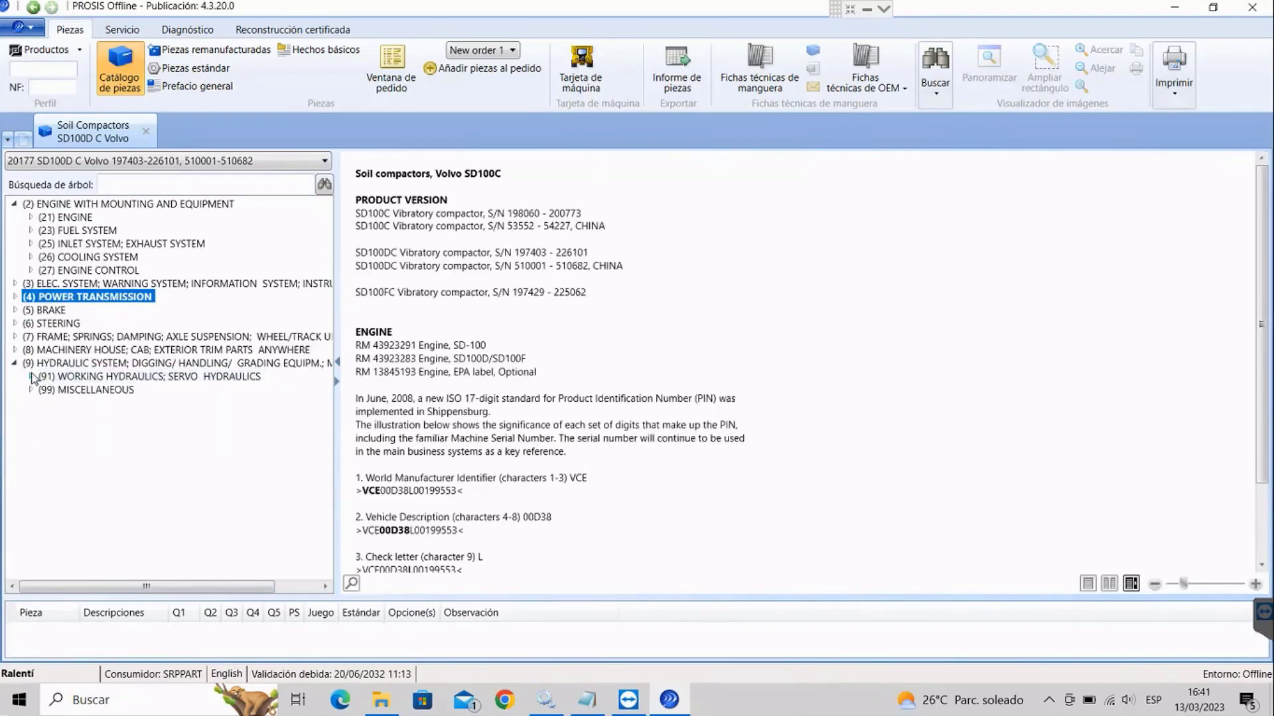
{"action": "left_click", "coordinate": [32, 377]}
{"action": "left_click", "coordinate": [58, 390]}
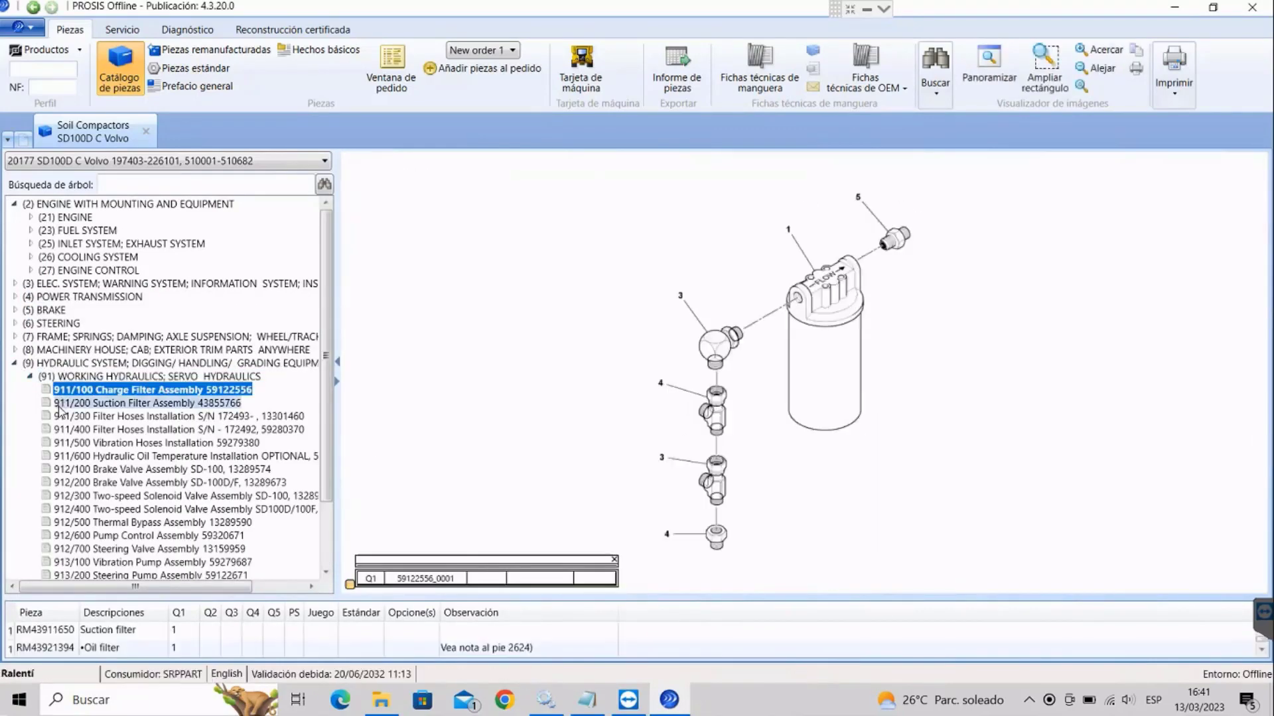
{"action": "left_click", "coordinate": [152, 549]}
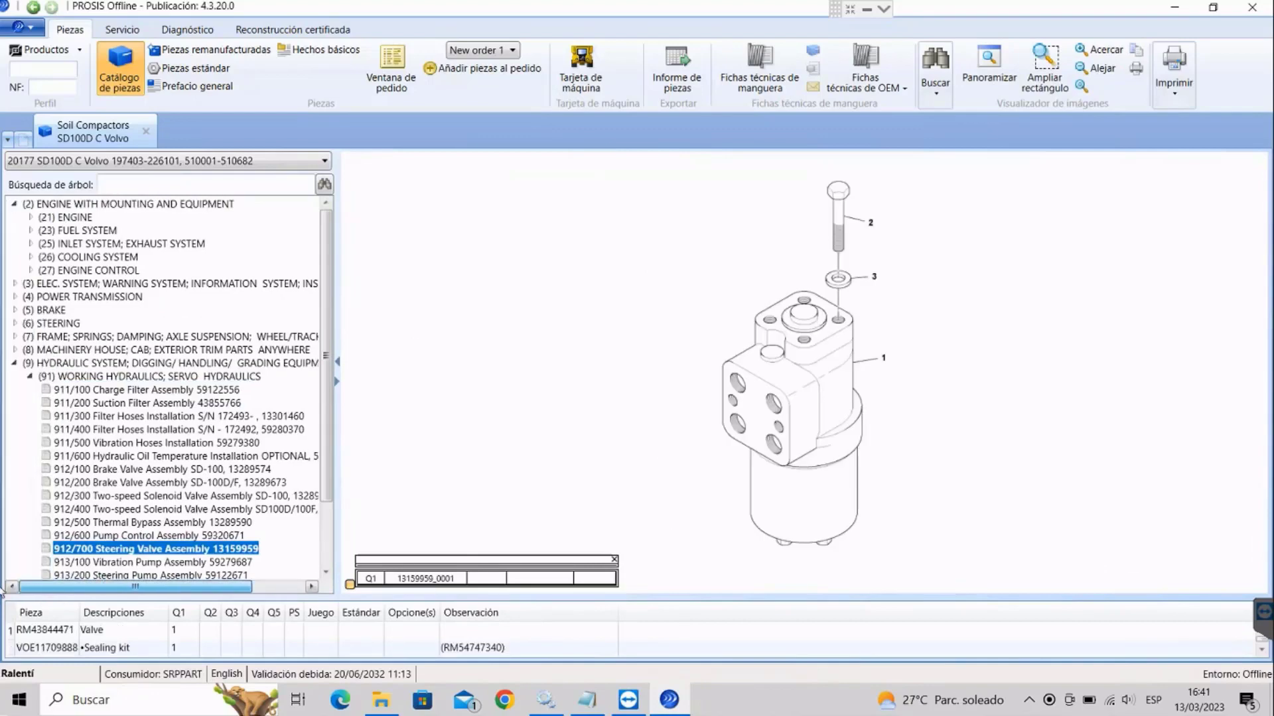
{"action": "left_click", "coordinate": [15, 206]}
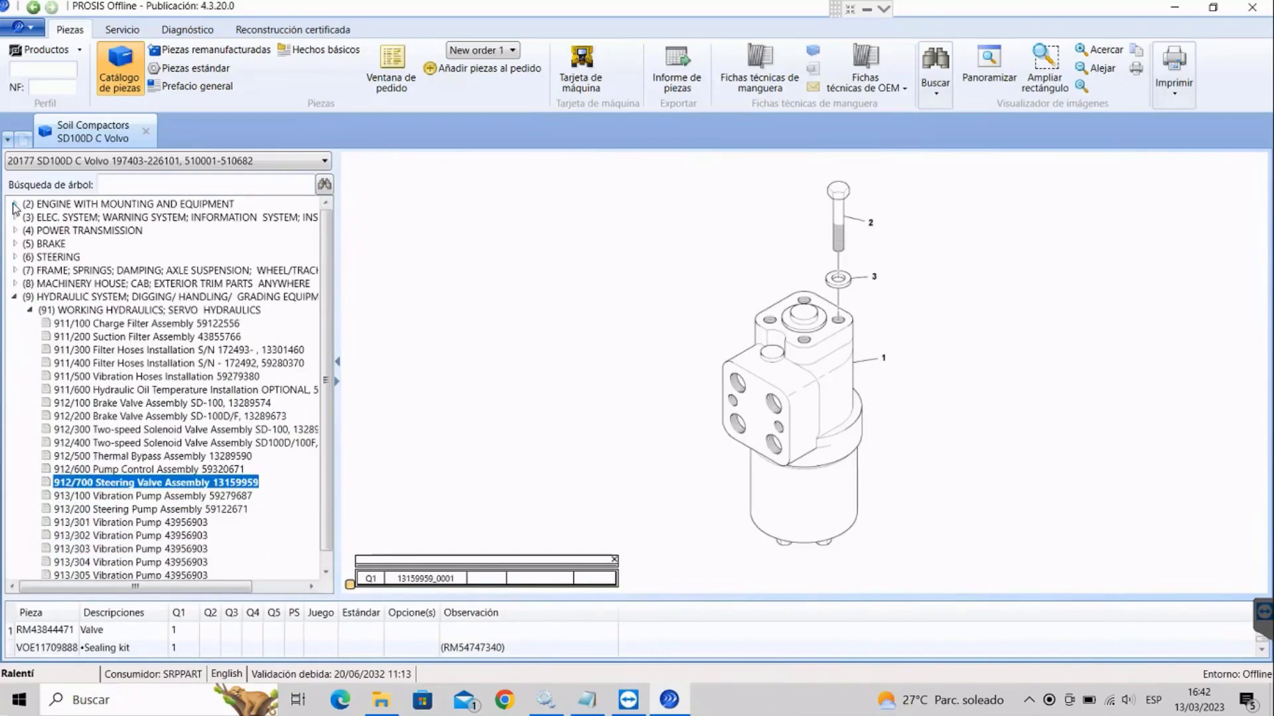
{"action": "left_click", "coordinate": [13, 298]}
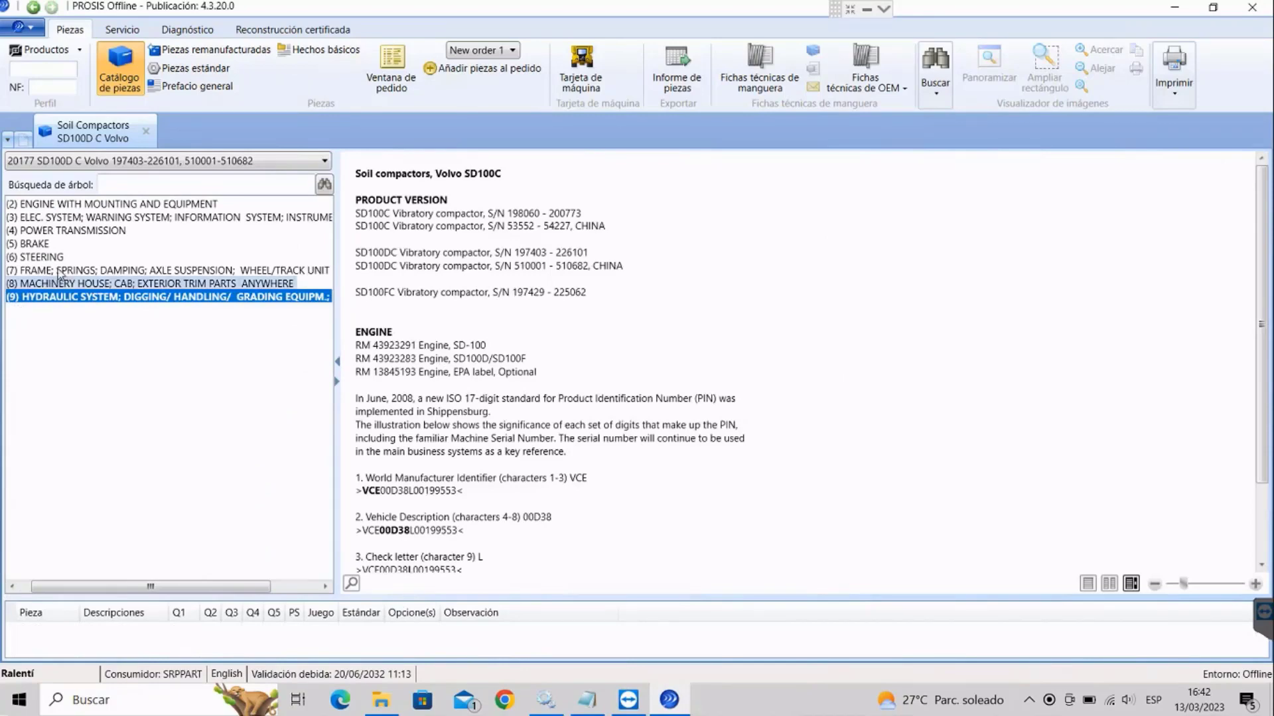
Replace the Soil Compactors catalogue with the L160 CO Volvo BM wheel loader catalogue, showing Servicio tools
{"action": "left_click", "coordinate": [148, 132]}
{"action": "left_click", "coordinate": [78, 53]}
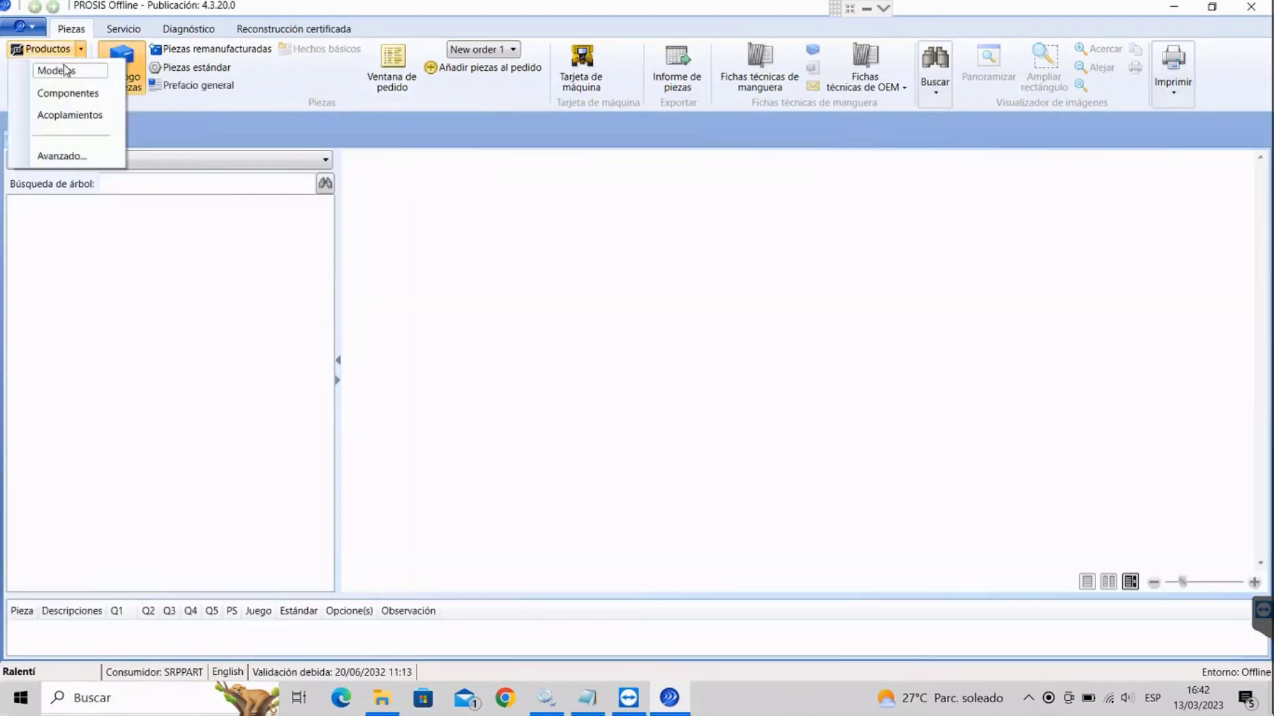
{"action": "left_click", "coordinate": [59, 71]}
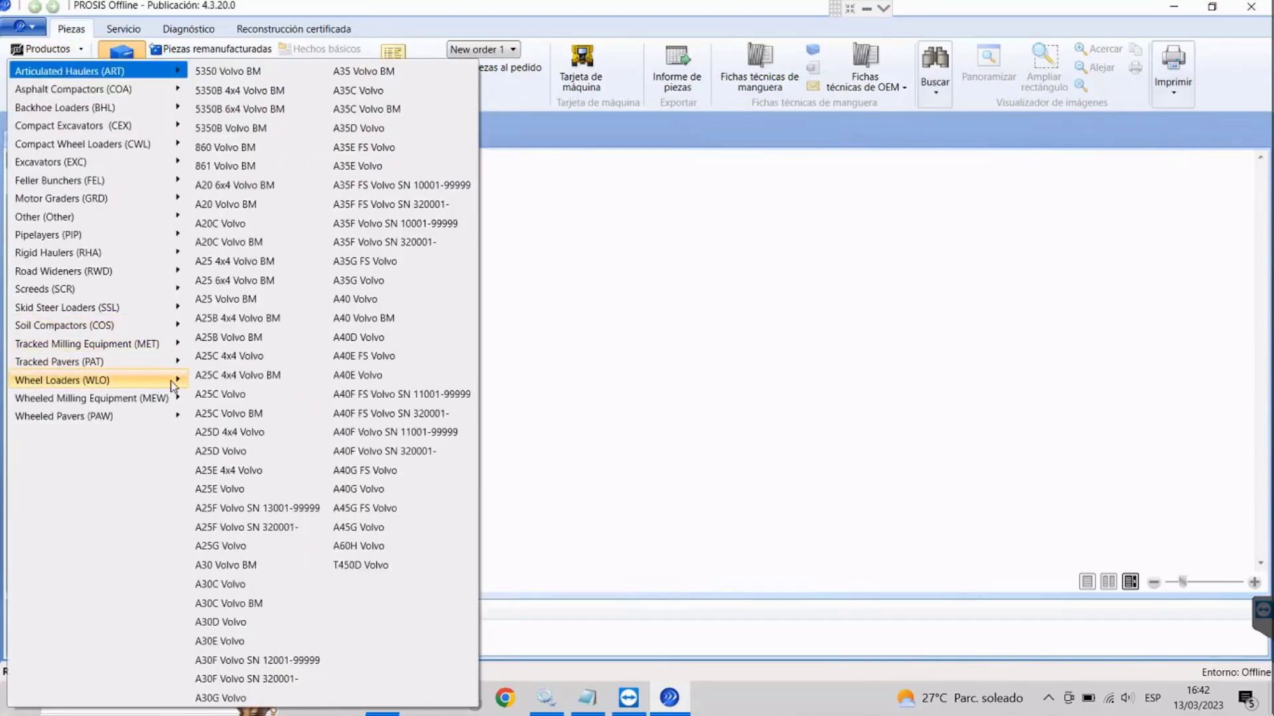
{"action": "mouse_move", "coordinate": [173, 382]}
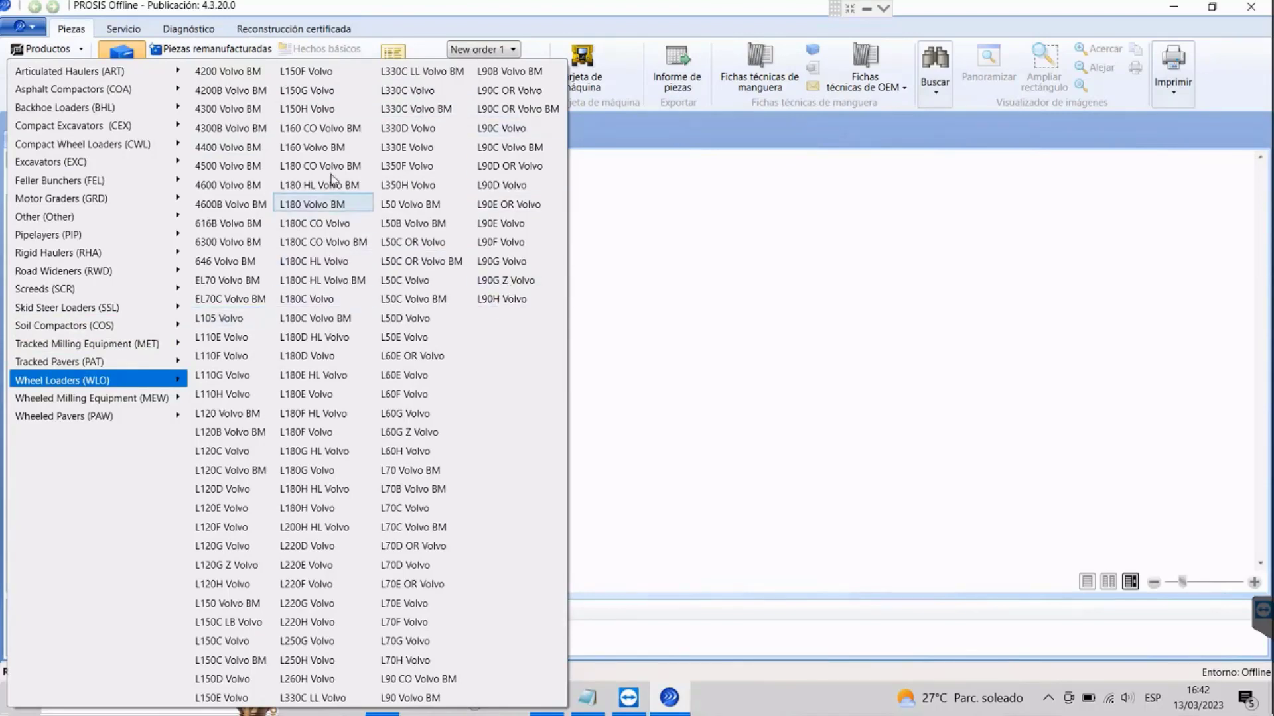
{"action": "left_click", "coordinate": [324, 130]}
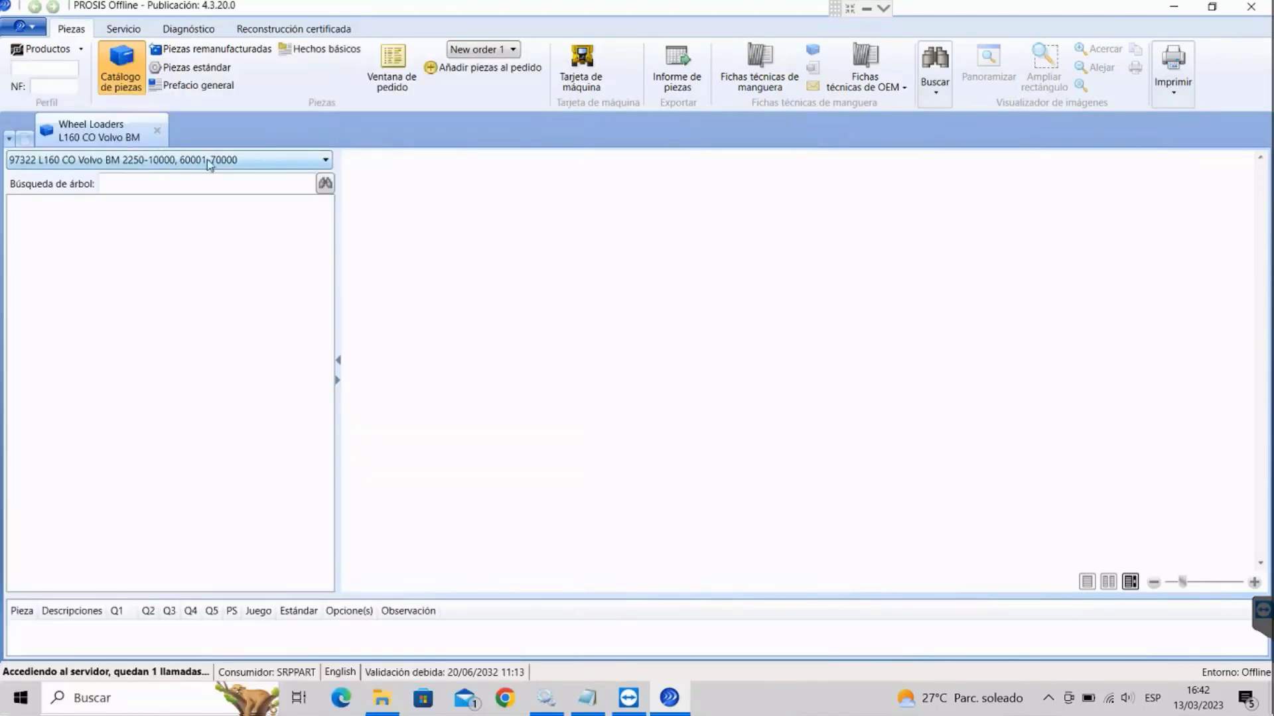
{"action": "left_click", "coordinate": [210, 163]}
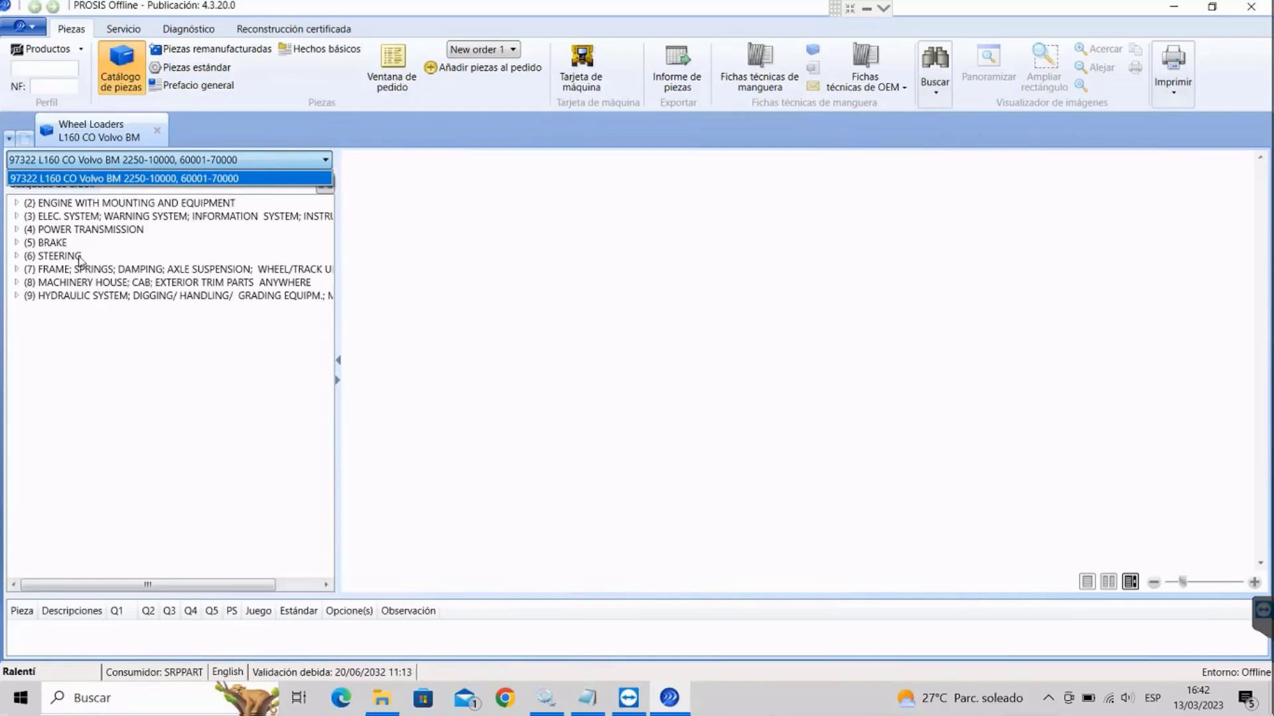
{"action": "left_click", "coordinate": [95, 352]}
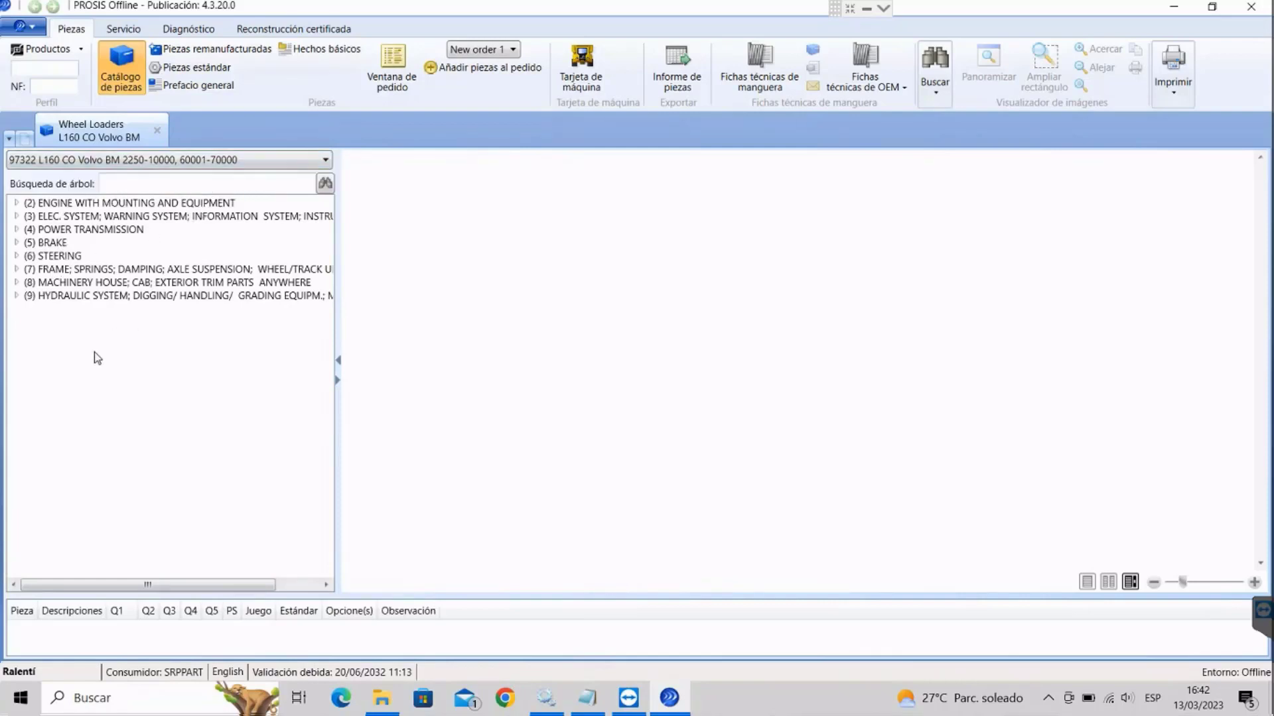
{"action": "left_click", "coordinate": [132, 30]}
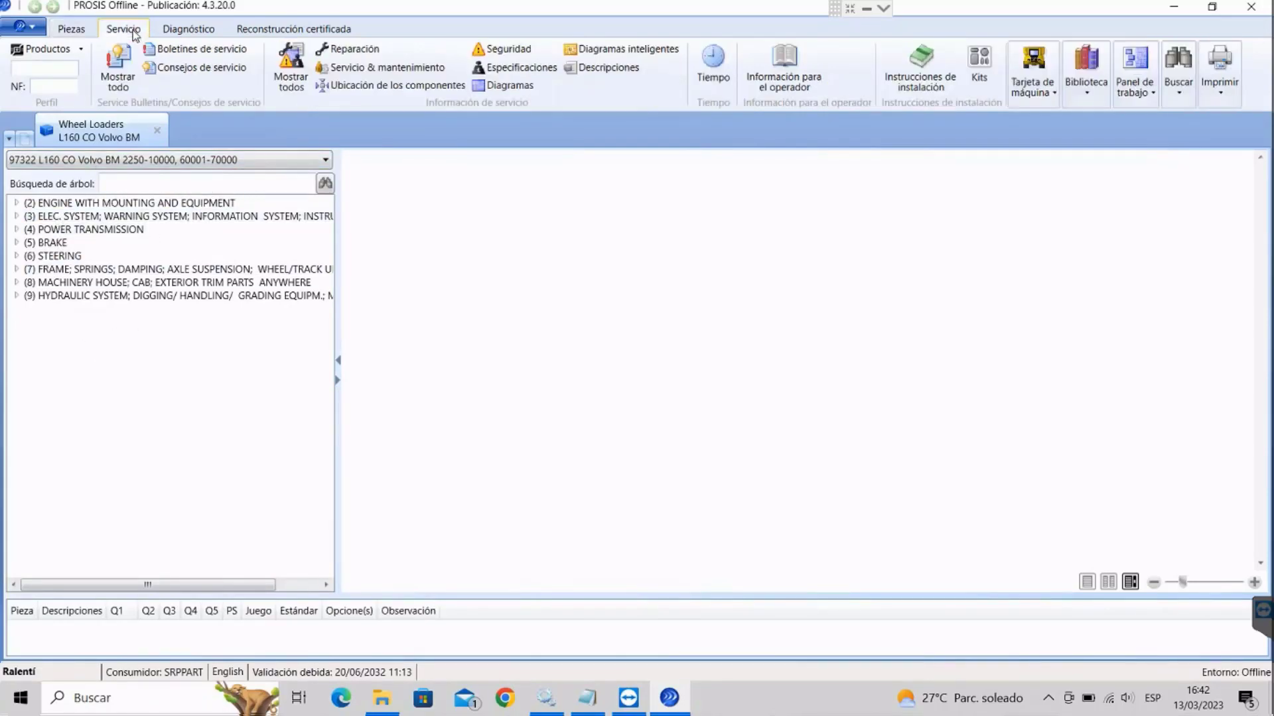
Show all service documents and open (0) GENERAL > (07) STANDARD TIME > Operation numbers for additional work
{"action": "left_click", "coordinate": [291, 71]}
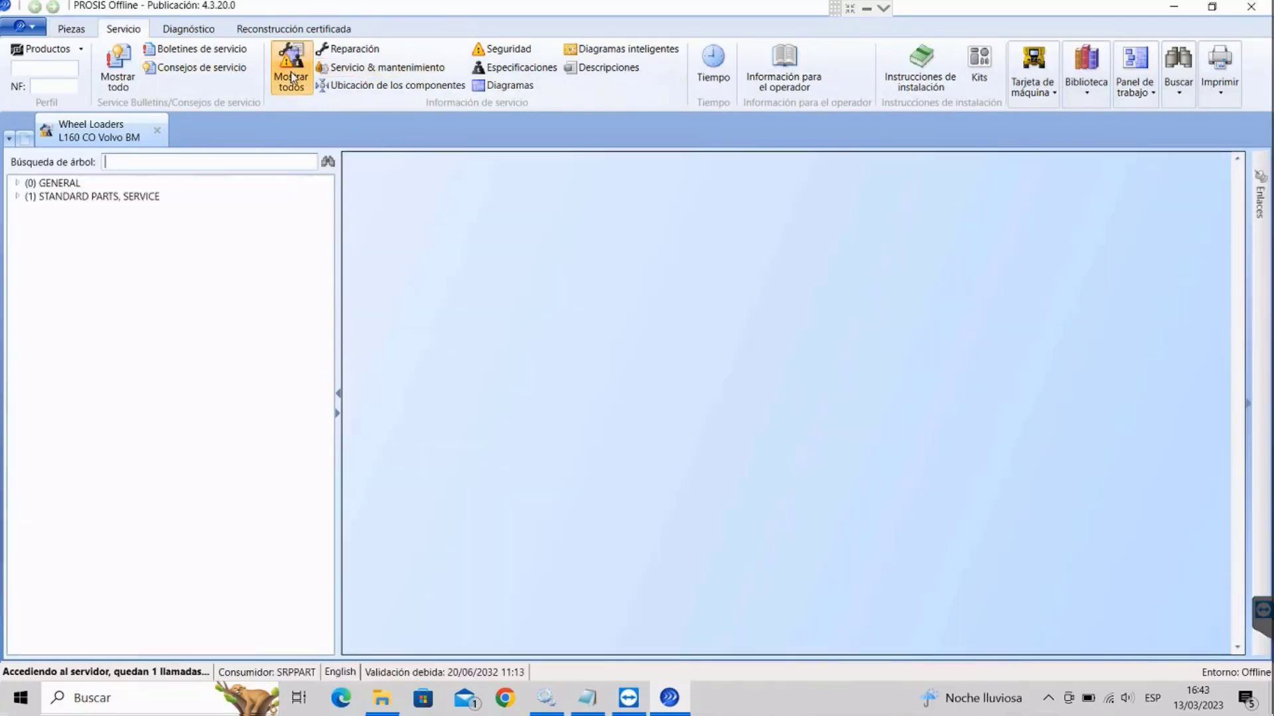
{"action": "left_click", "coordinate": [19, 187]}
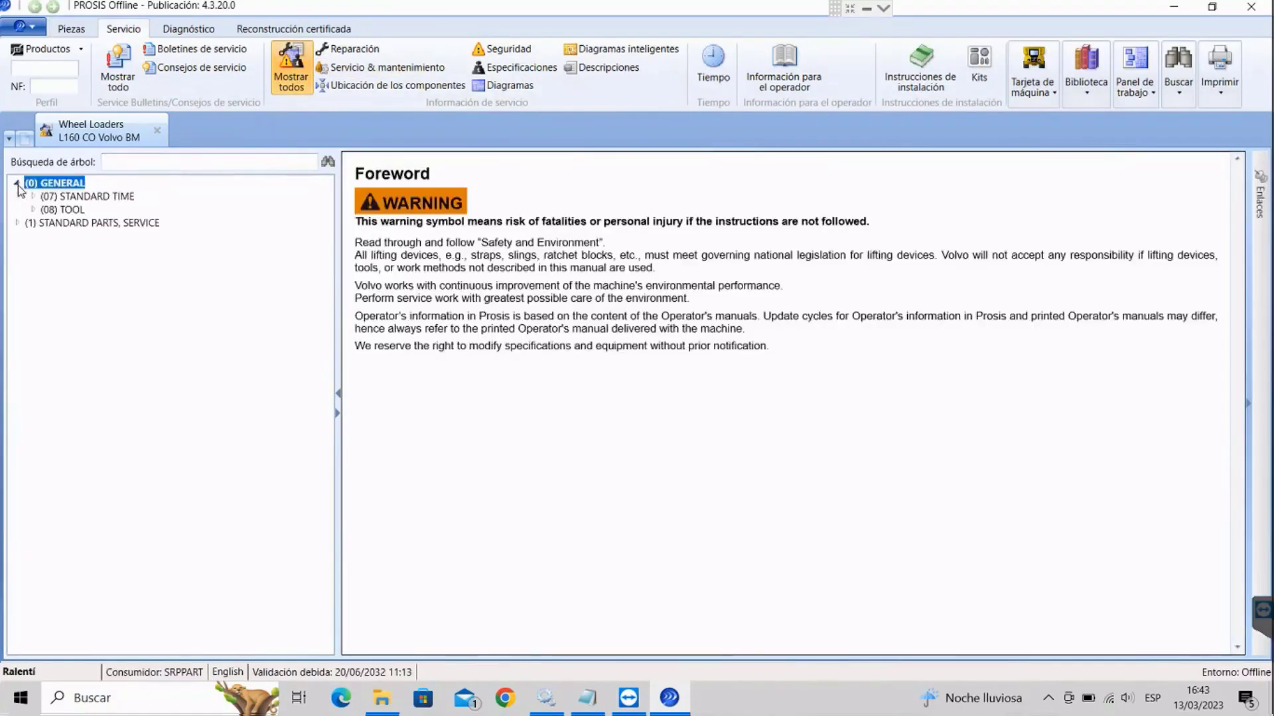
{"action": "left_click", "coordinate": [33, 197]}
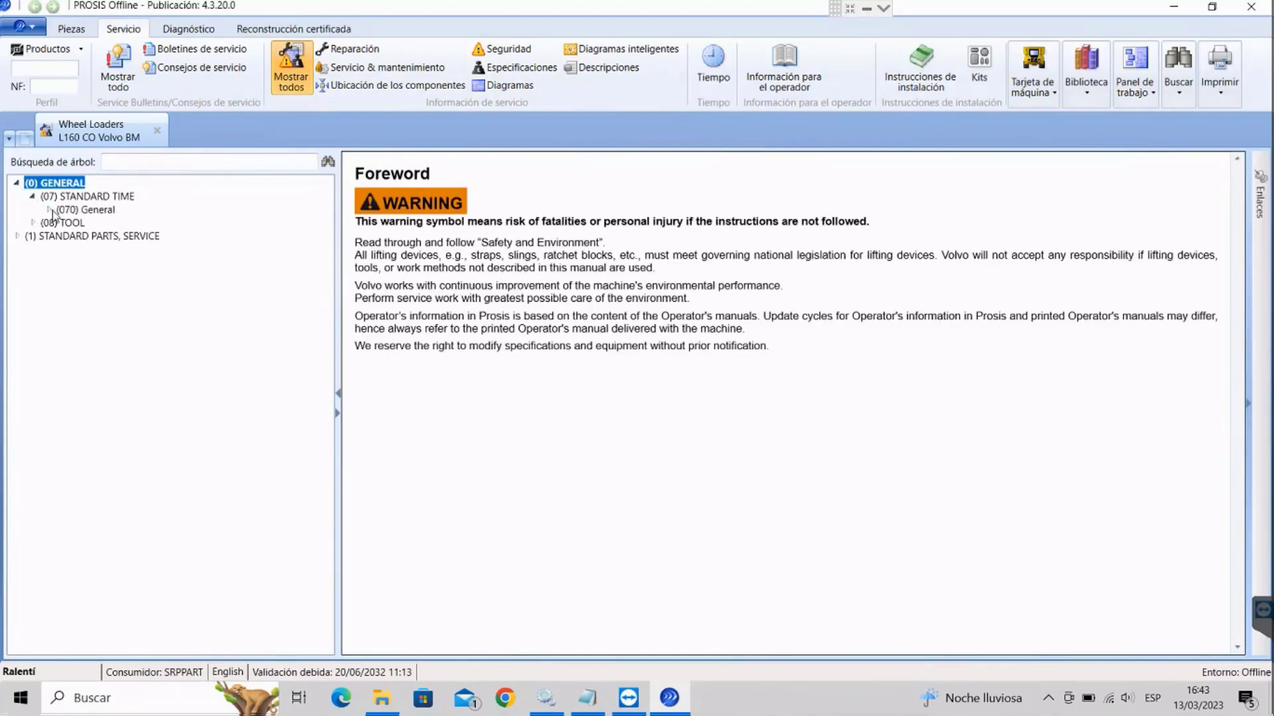
{"action": "left_click", "coordinate": [52, 211]}
{"action": "left_click", "coordinate": [48, 211]}
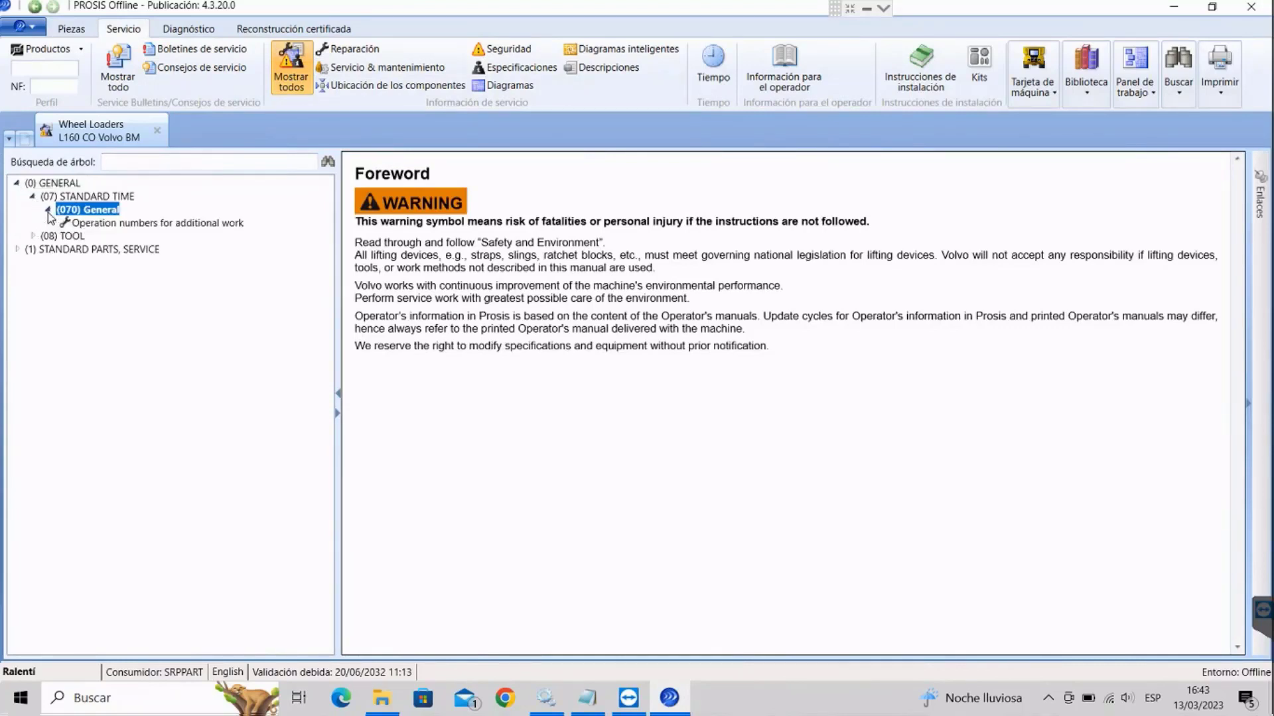
{"action": "left_click", "coordinate": [80, 224]}
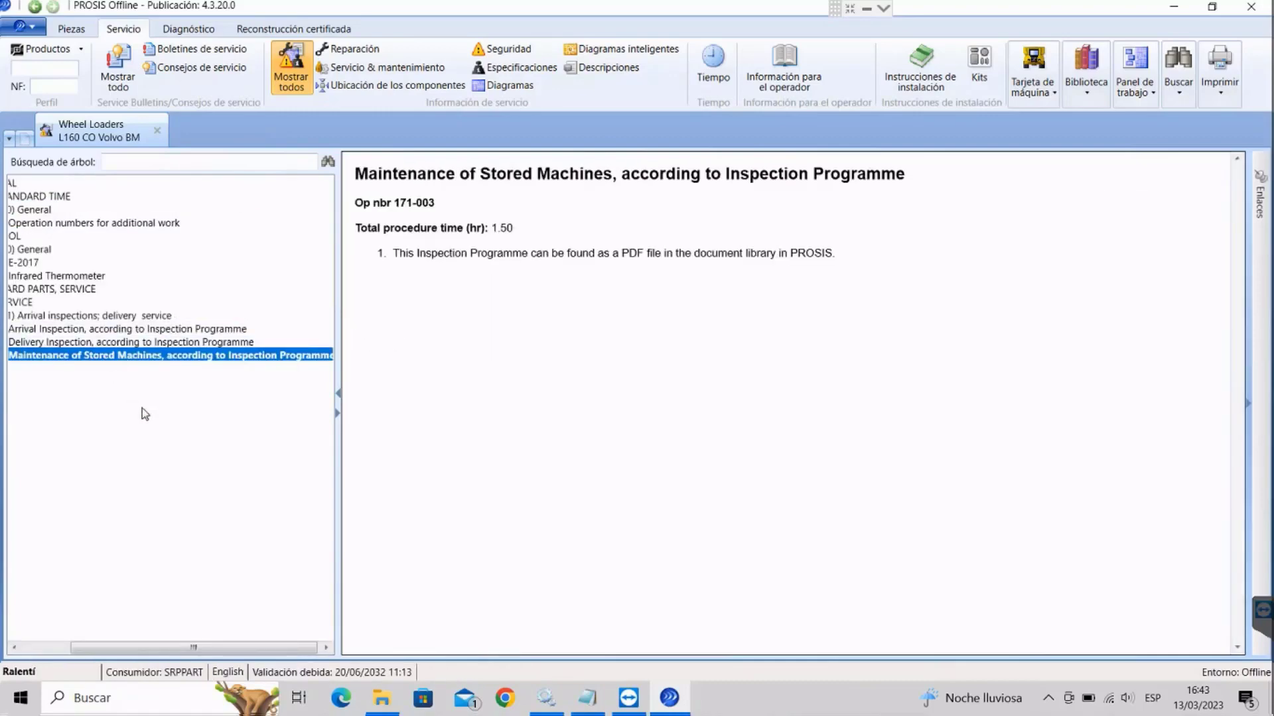
{"action": "left_click_drag", "start_coordinate": [232, 649], "coordinate": [183, 649]}
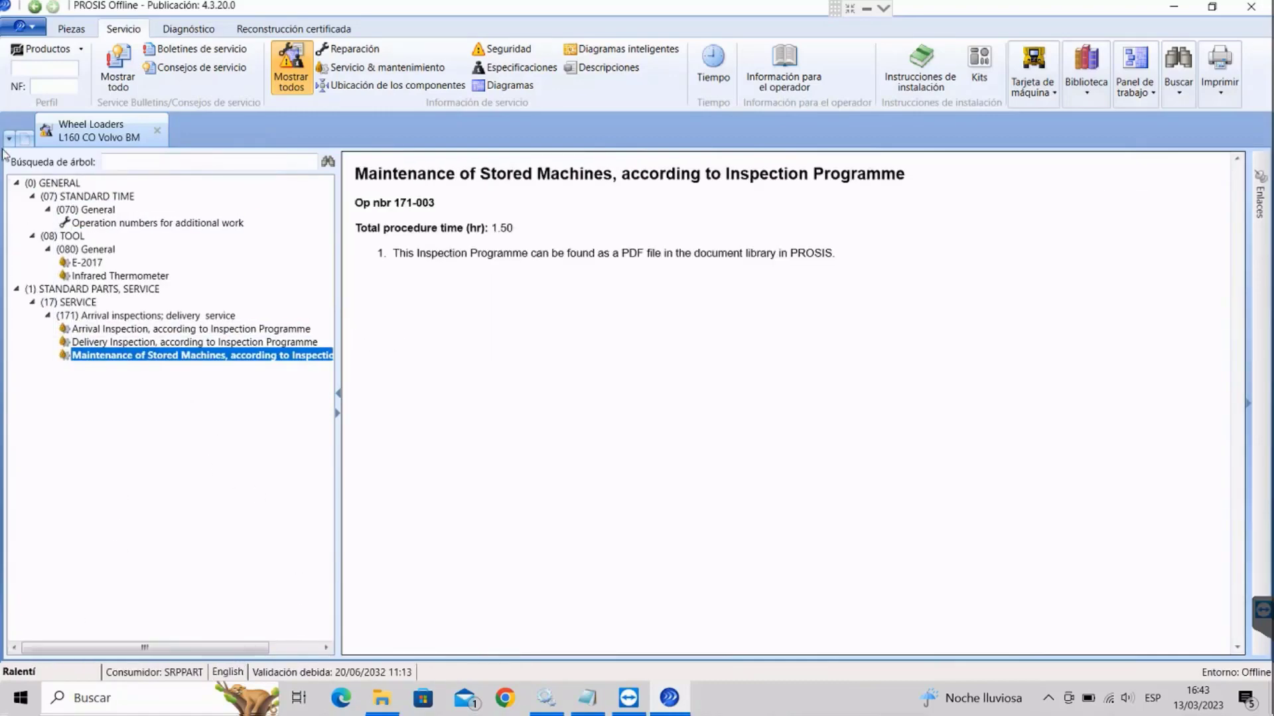
Step back through earlier documents to Operation numbers, then return to the L160 CO parts catalogue
{"action": "left_click", "coordinate": [16, 185]}
{"action": "left_click", "coordinate": [174, 160]}
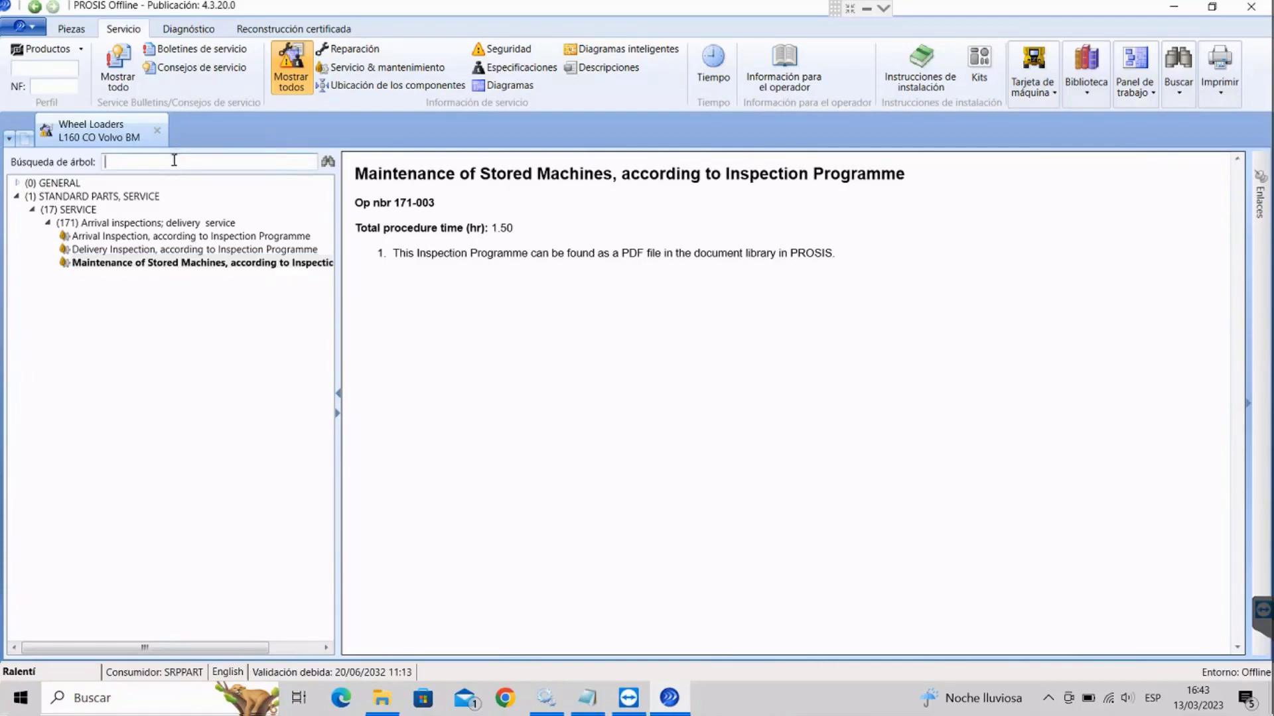
{"action": "left_click", "coordinate": [34, 8]}
{"action": "left_click", "coordinate": [34, 8]}
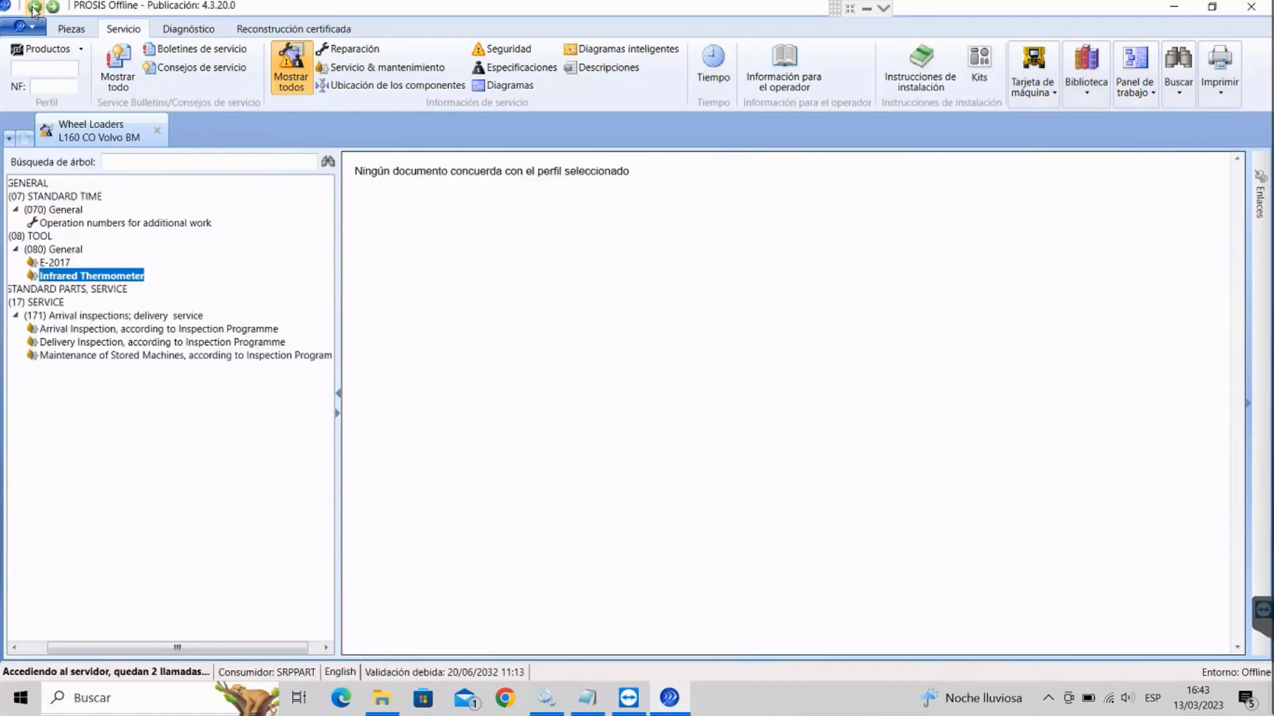
{"action": "left_click", "coordinate": [34, 8]}
{"action": "left_click", "coordinate": [34, 8]}
{"action": "left_click", "coordinate": [34, 8]}
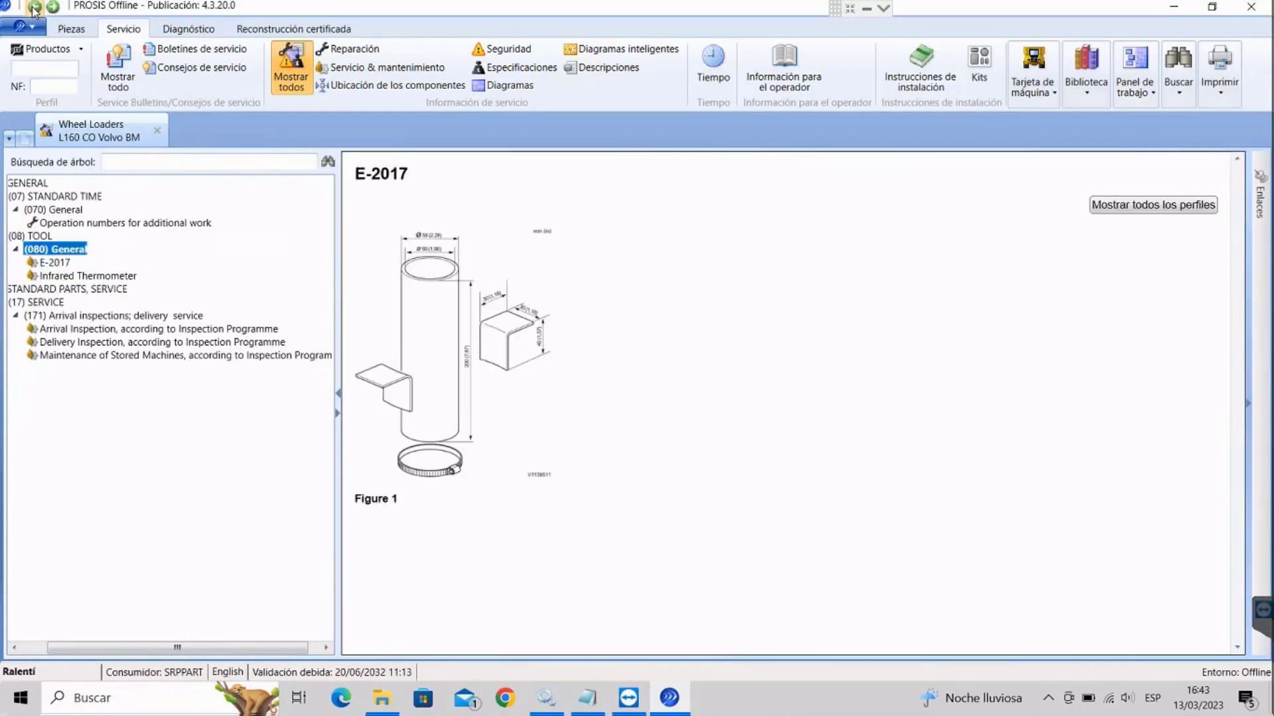
{"action": "left_click", "coordinate": [34, 8]}
{"action": "left_click", "coordinate": [34, 8]}
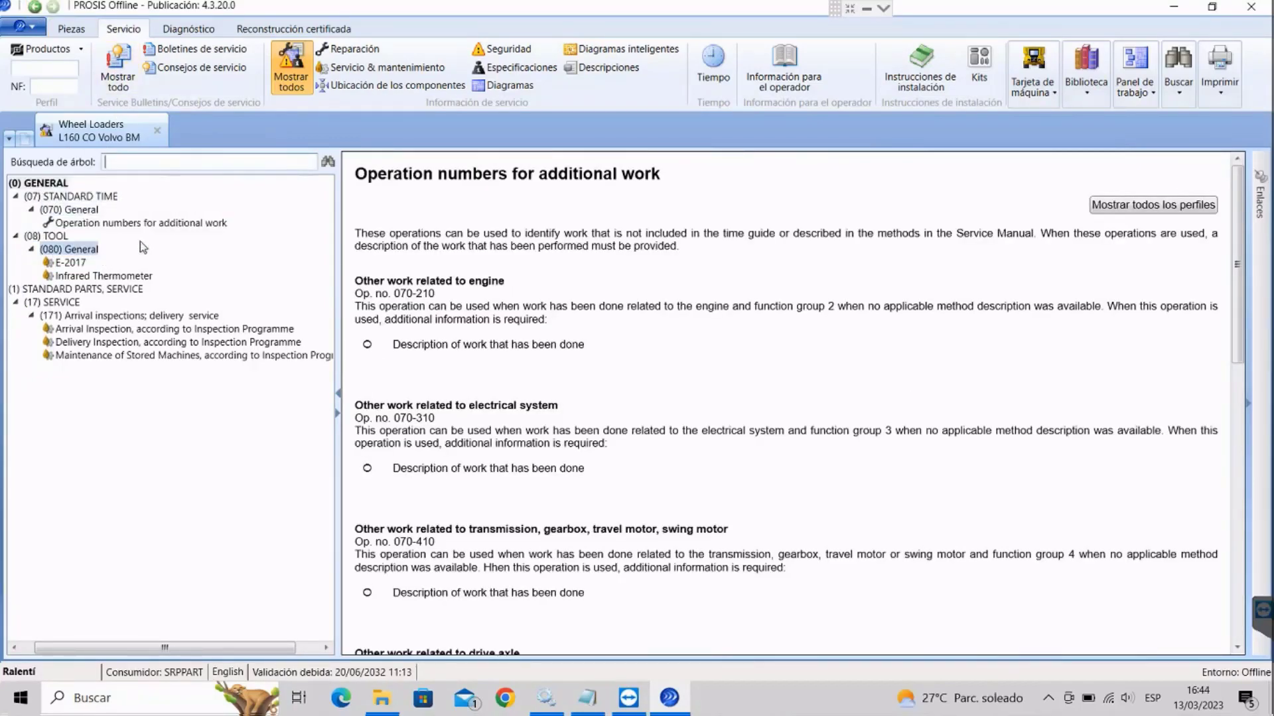
{"action": "left_click", "coordinate": [86, 30]}
{"action": "left_click", "coordinate": [127, 65]}
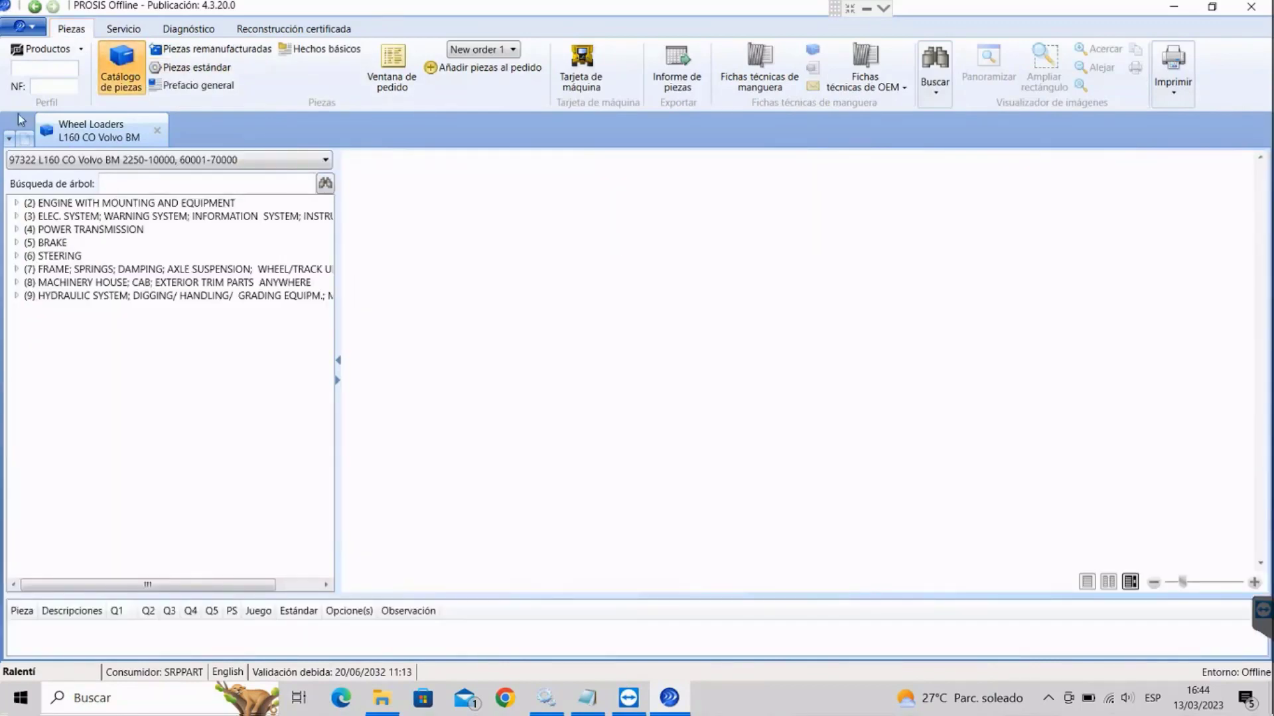
{"action": "double_click", "coordinate": [56, 204]}
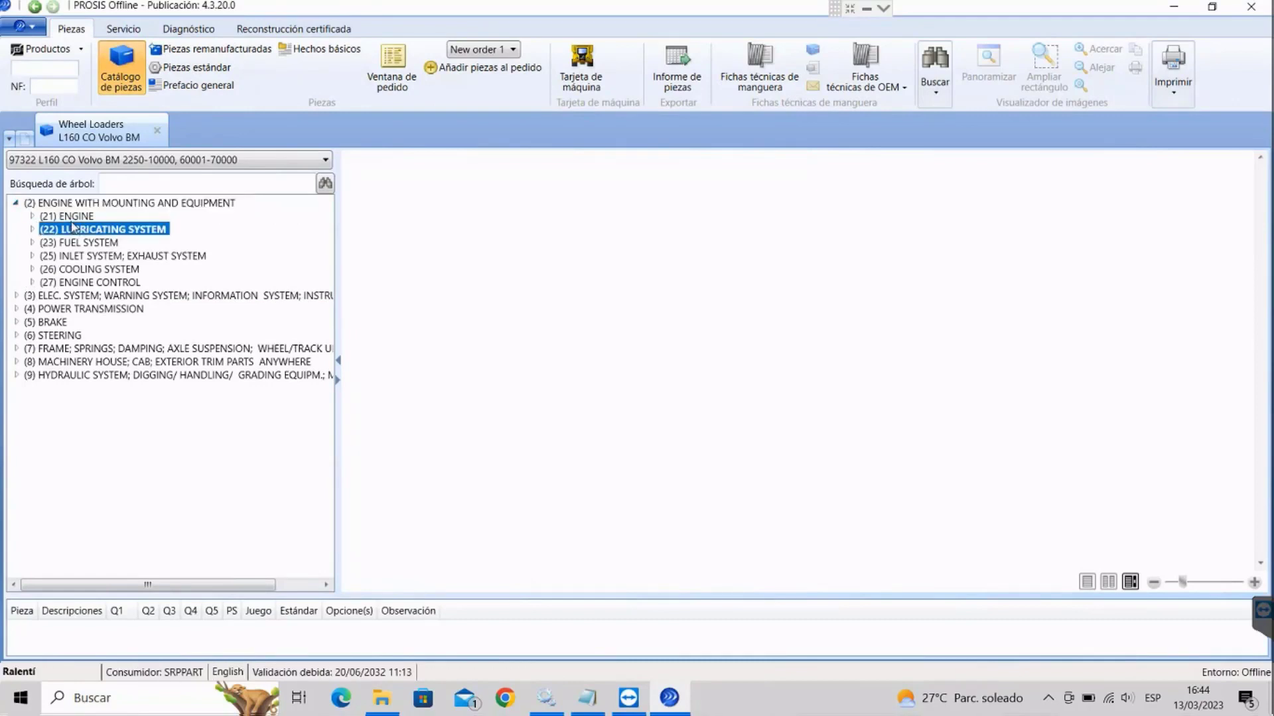
{"action": "double_click", "coordinate": [67, 217]}
{"action": "left_click", "coordinate": [72, 231]}
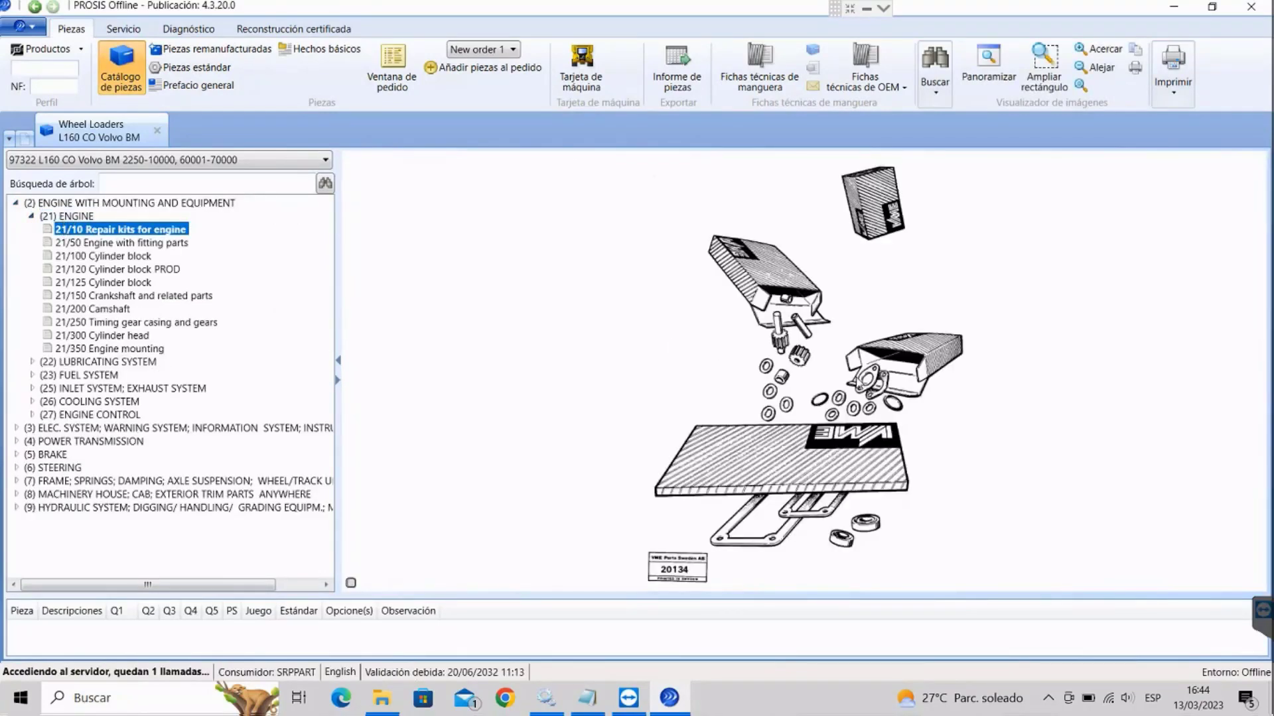
{"action": "left_click", "coordinate": [76, 243]}
{"action": "left_click", "coordinate": [87, 256]}
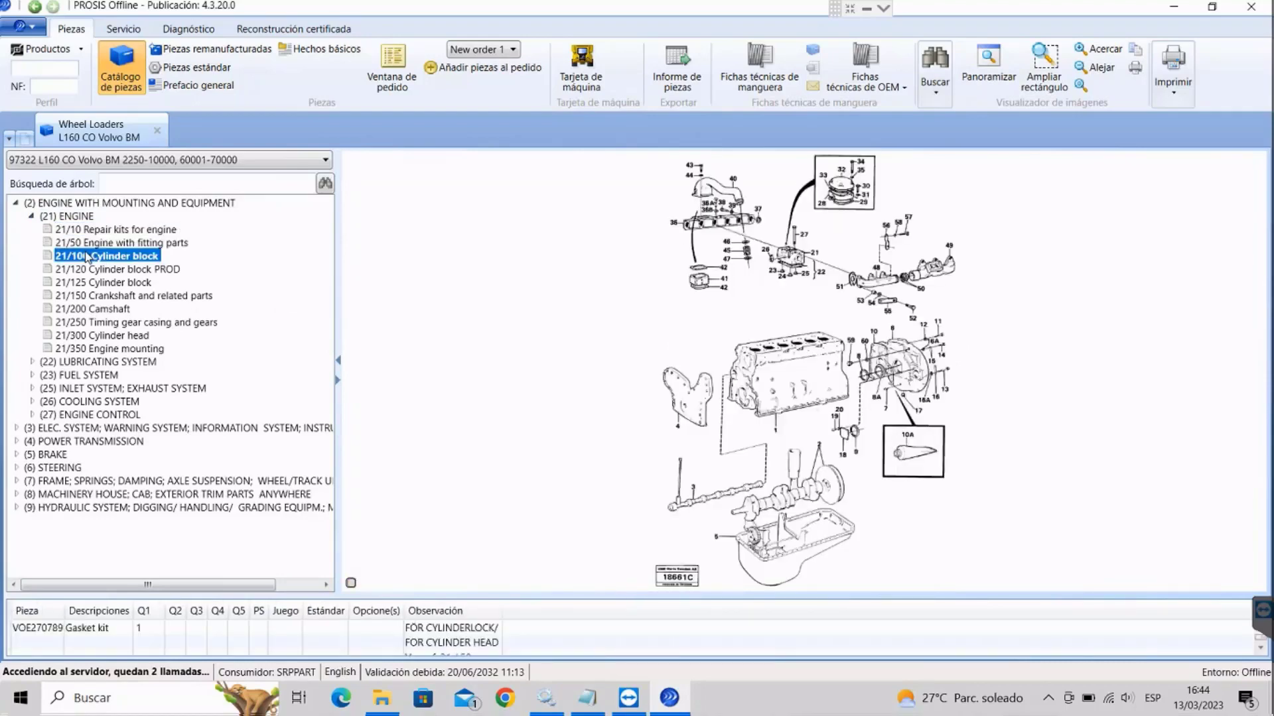
{"action": "left_click", "coordinate": [94, 270]}
{"action": "left_click", "coordinate": [100, 283]}
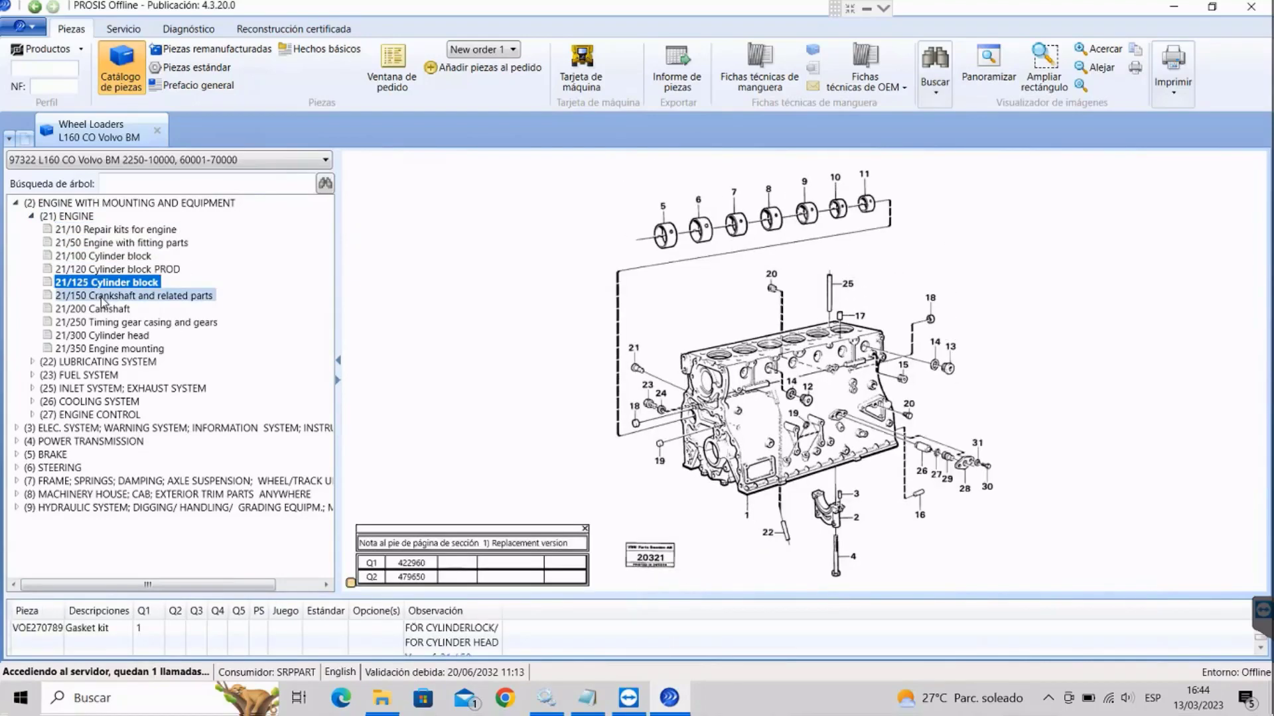
{"action": "left_click", "coordinate": [103, 296]}
{"action": "left_click", "coordinate": [99, 309]}
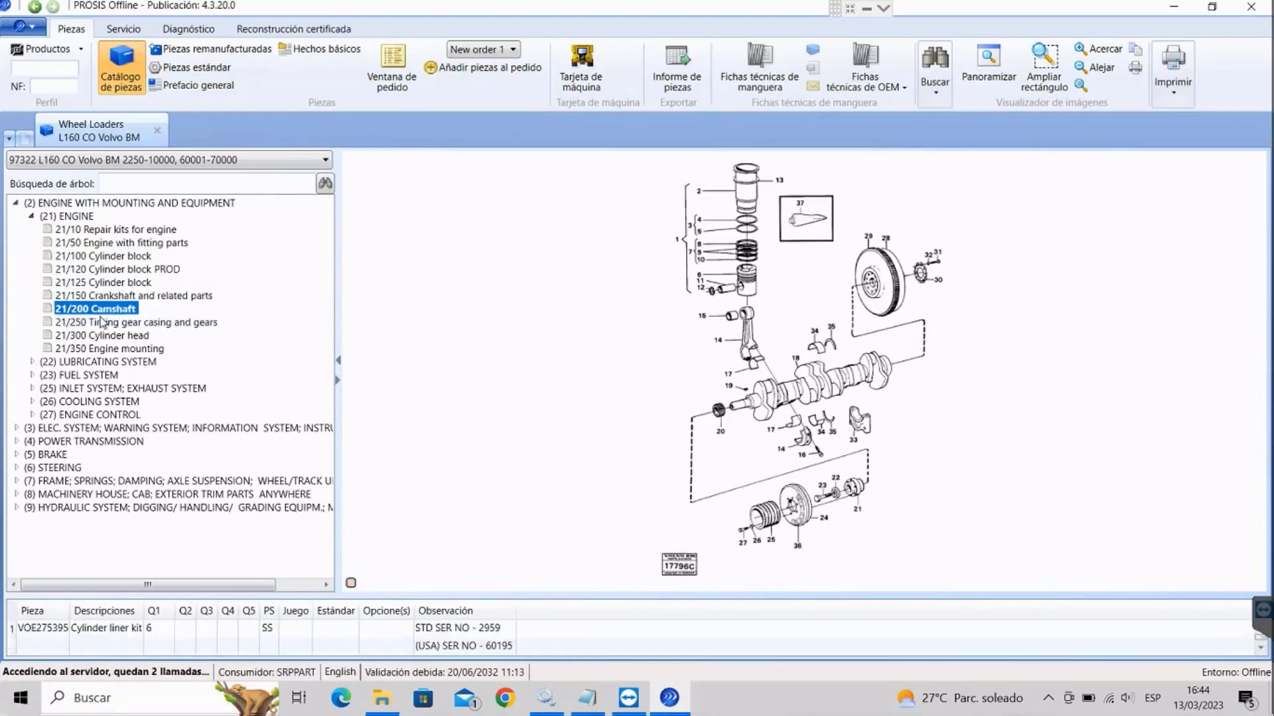
{"action": "left_click", "coordinate": [109, 323]}
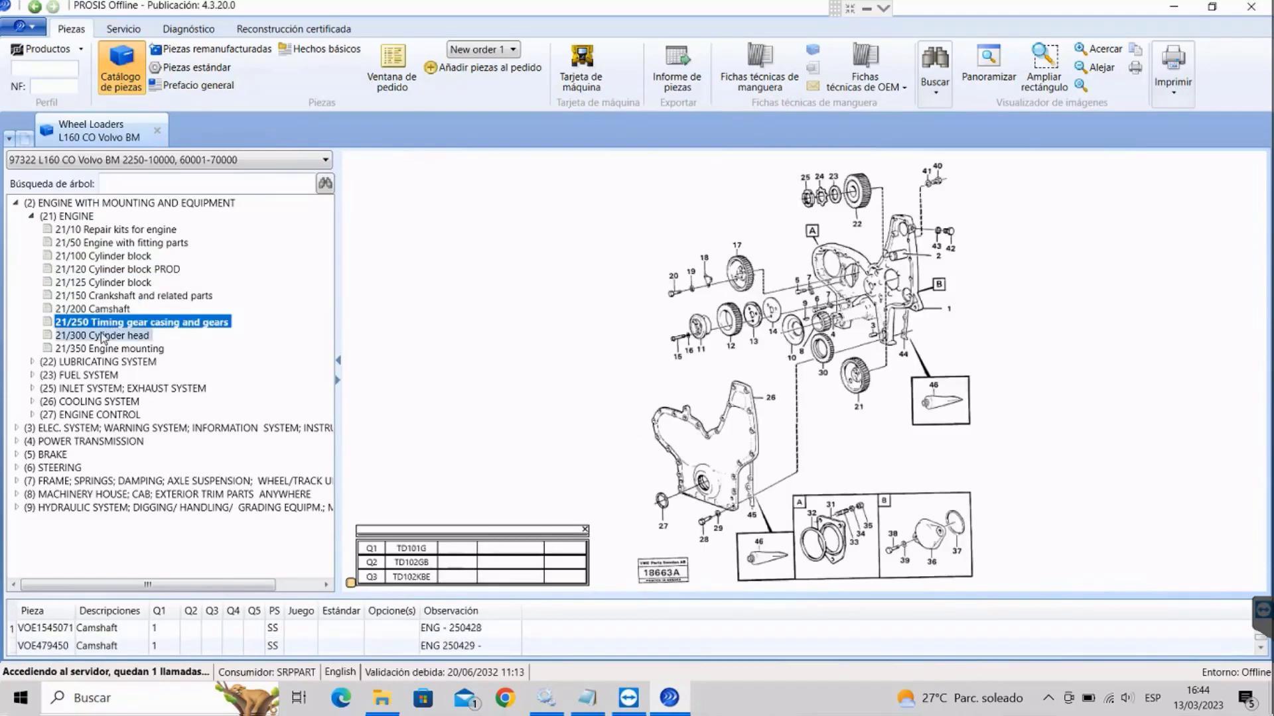
{"action": "left_click", "coordinate": [109, 335]}
{"action": "left_click", "coordinate": [106, 350]}
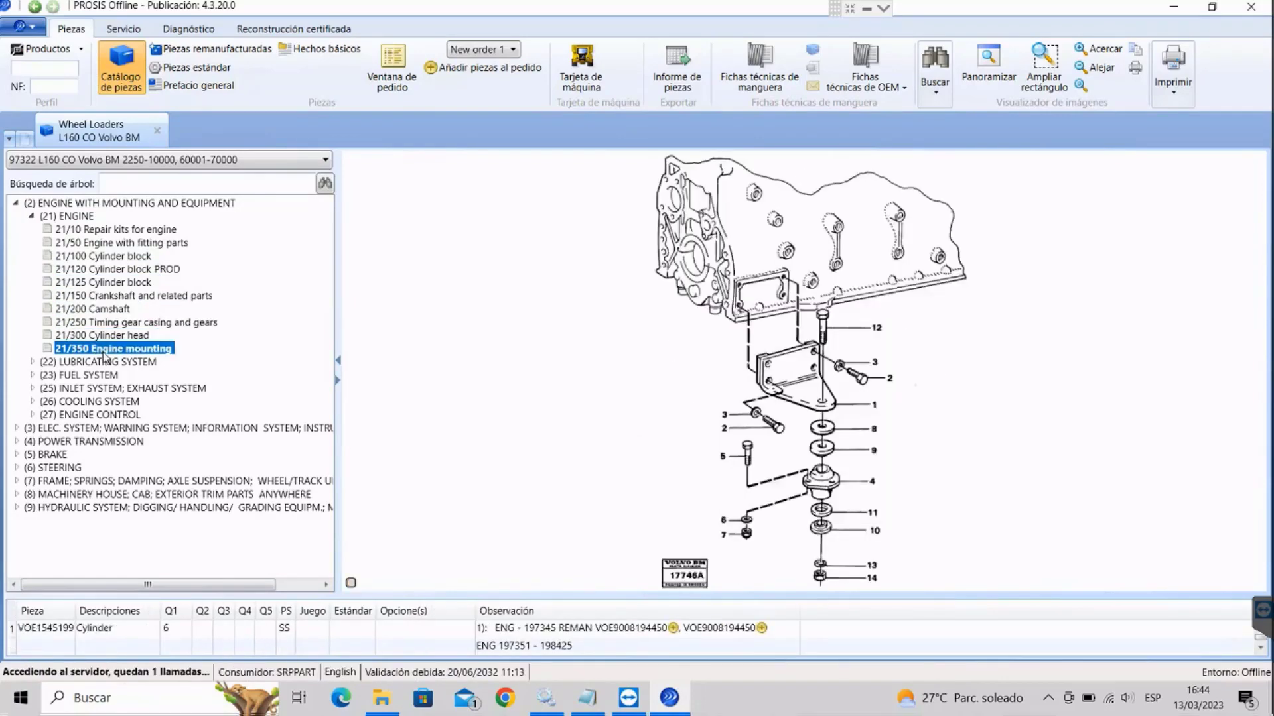
{"action": "left_click", "coordinate": [31, 217]}
{"action": "left_click", "coordinate": [31, 230]}
{"action": "left_click", "coordinate": [48, 244]}
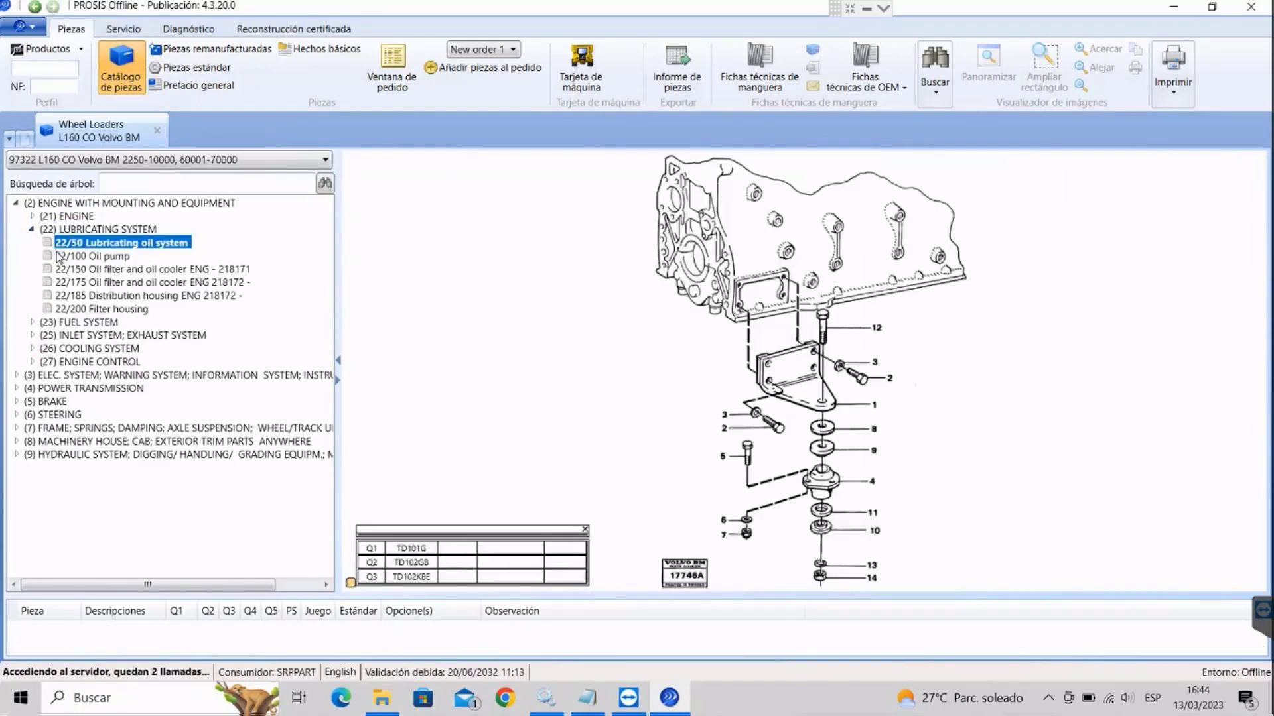
{"action": "left_click", "coordinate": [72, 256]}
{"action": "left_click", "coordinate": [77, 283]}
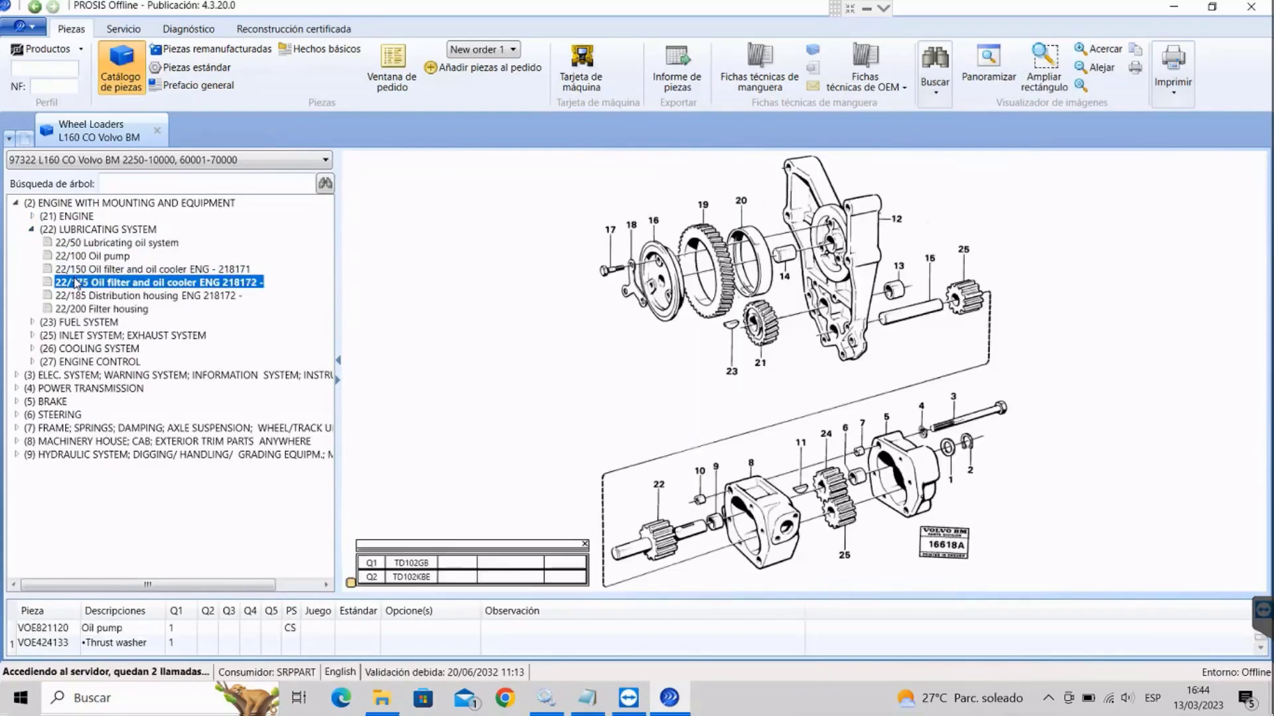
{"action": "left_click", "coordinate": [87, 297]}
{"action": "left_click", "coordinate": [85, 309]}
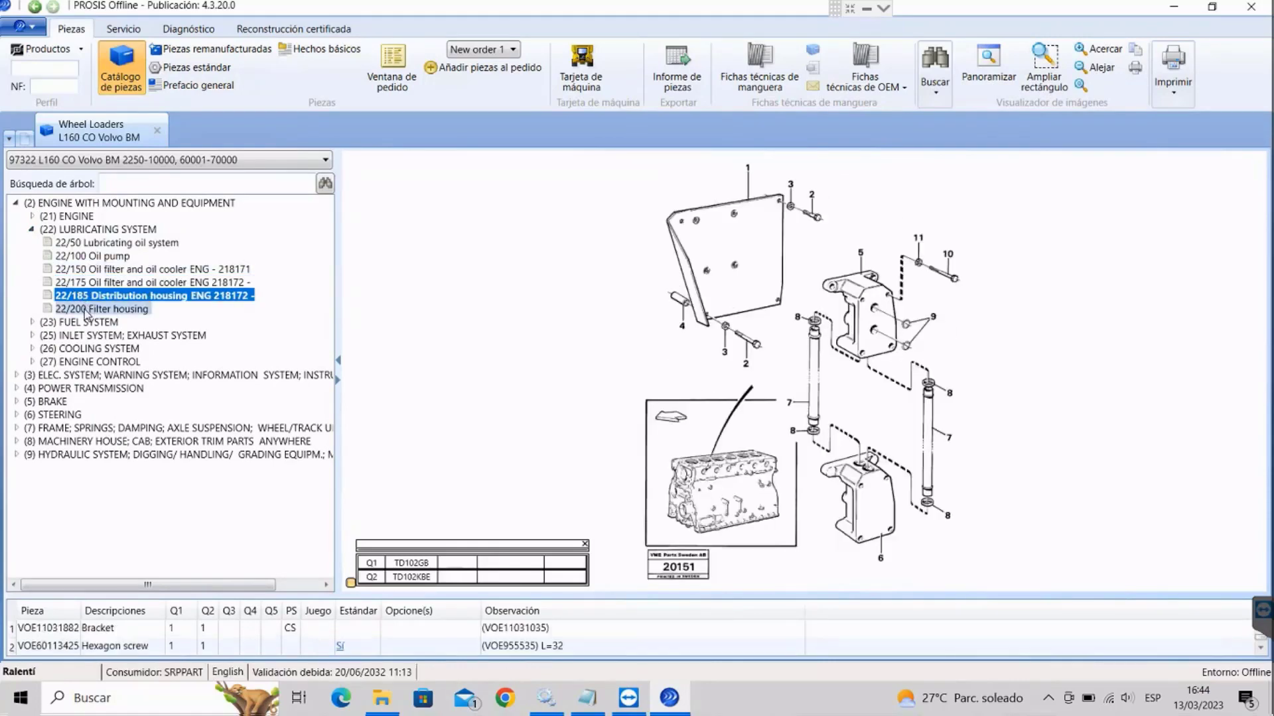
{"action": "left_click", "coordinate": [32, 230]}
{"action": "left_click", "coordinate": [31, 243]}
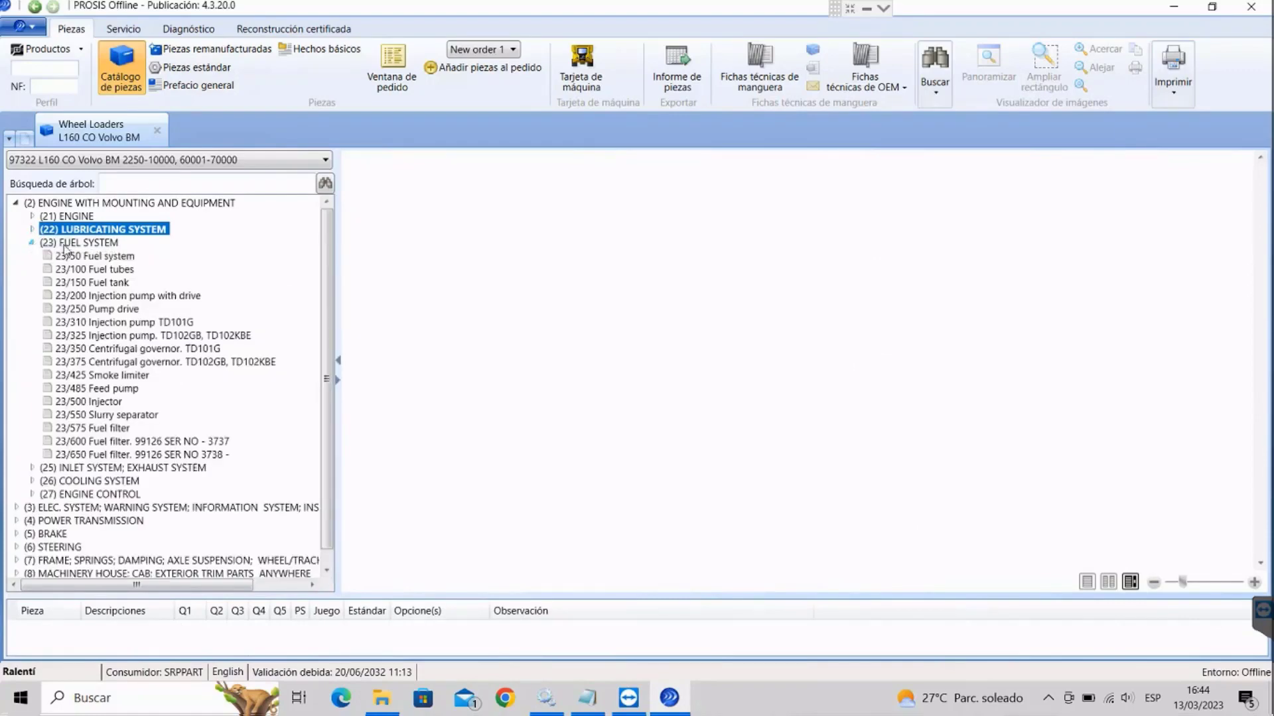
{"action": "left_click", "coordinate": [93, 260]}
{"action": "left_click", "coordinate": [95, 268]}
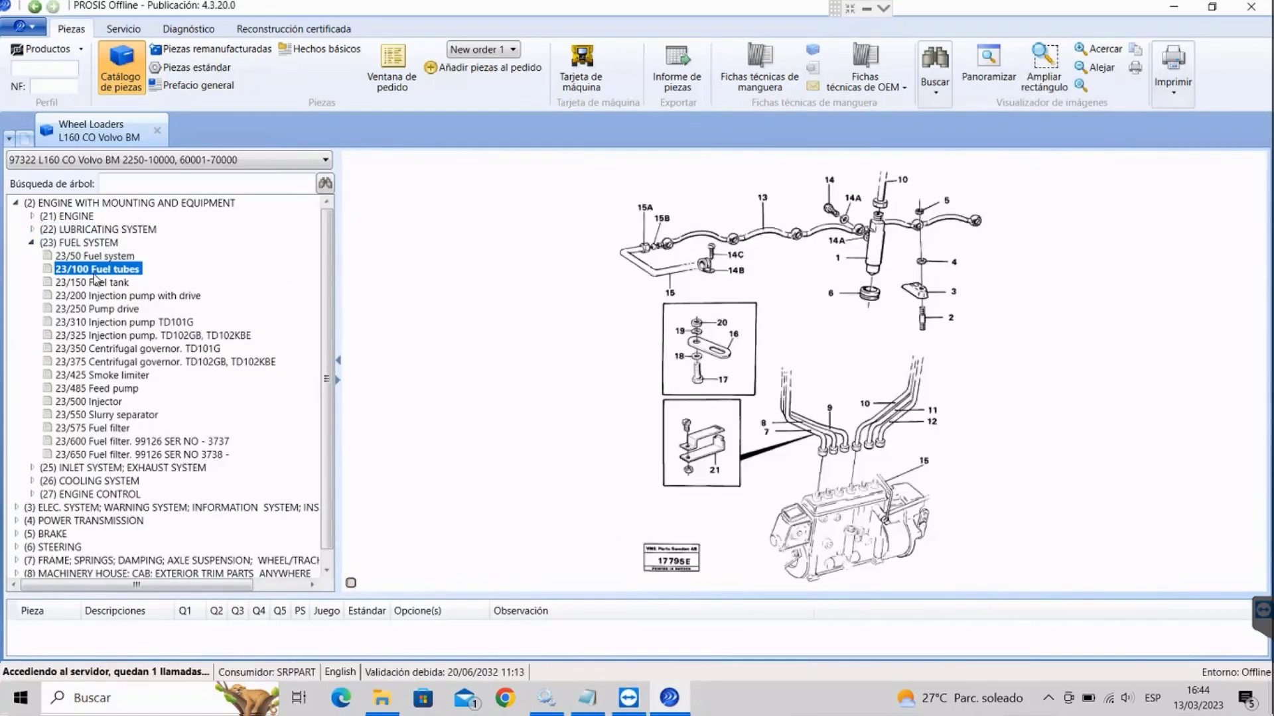
{"action": "left_click", "coordinate": [96, 298]}
{"action": "left_click", "coordinate": [86, 309]}
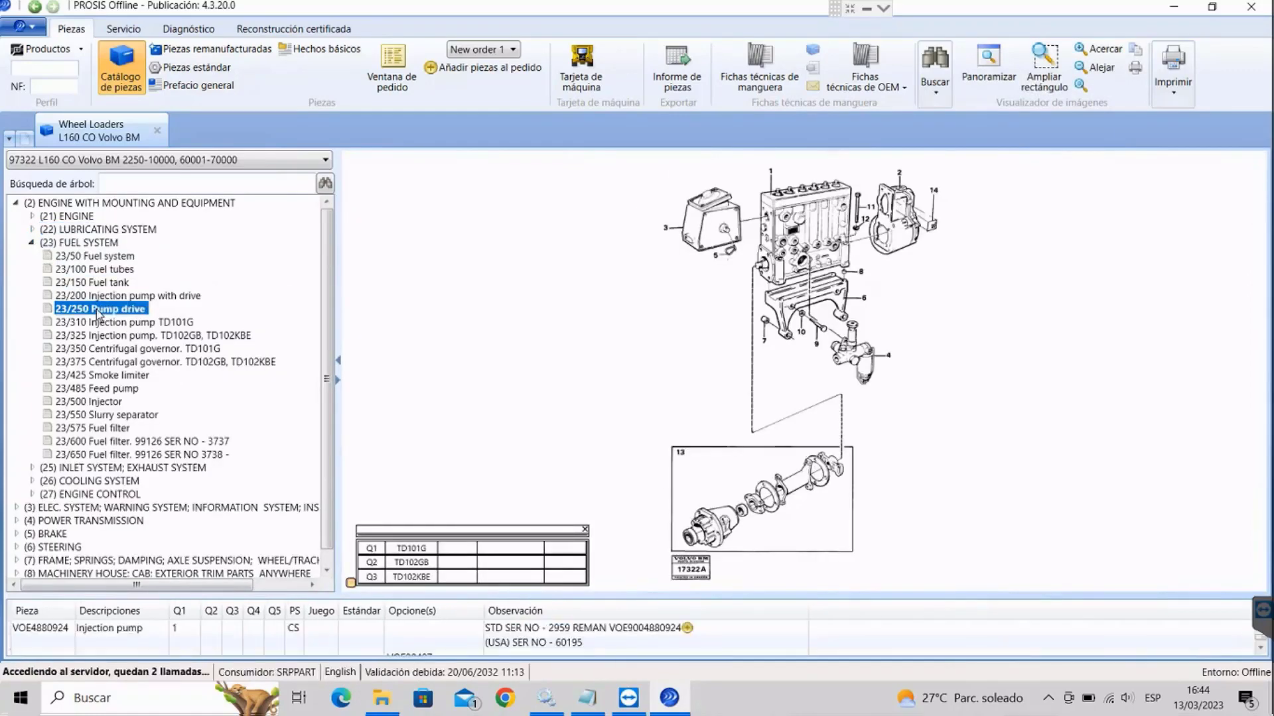
{"action": "left_click", "coordinate": [64, 376]}
{"action": "left_click", "coordinate": [75, 389]}
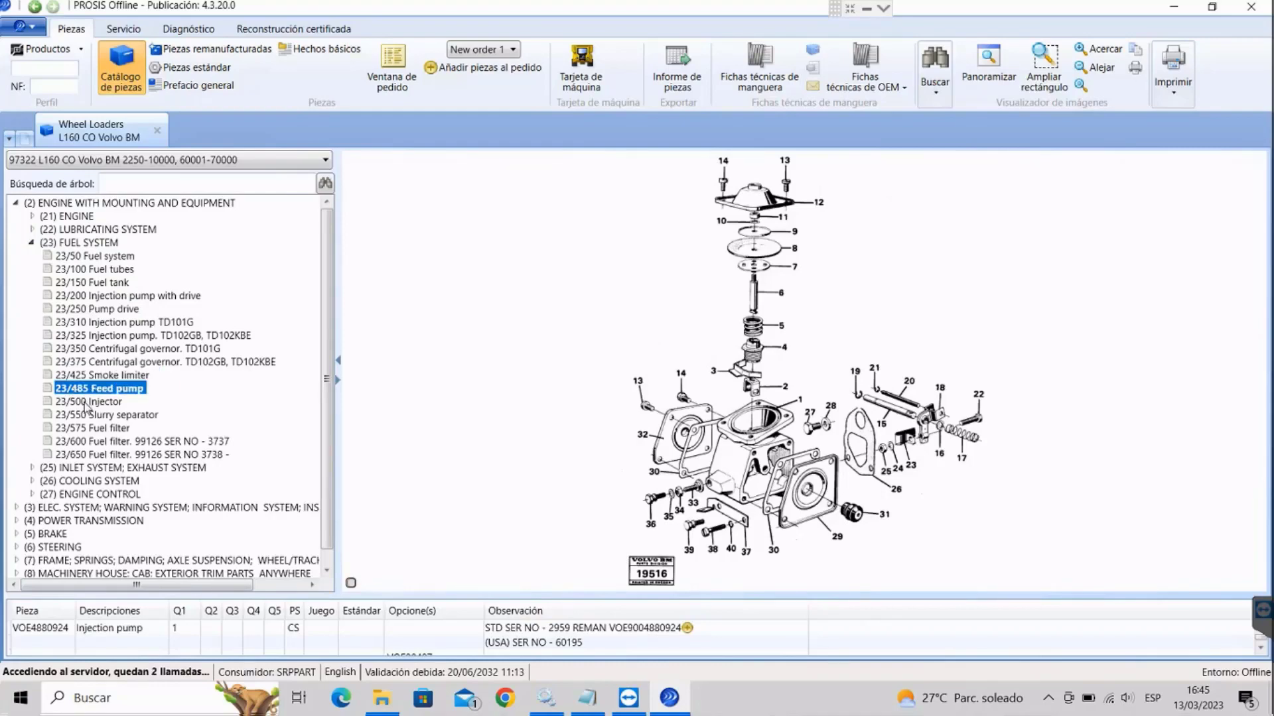
{"action": "left_click", "coordinate": [86, 402]}
{"action": "left_click", "coordinate": [106, 442]}
{"action": "left_click", "coordinate": [132, 456]}
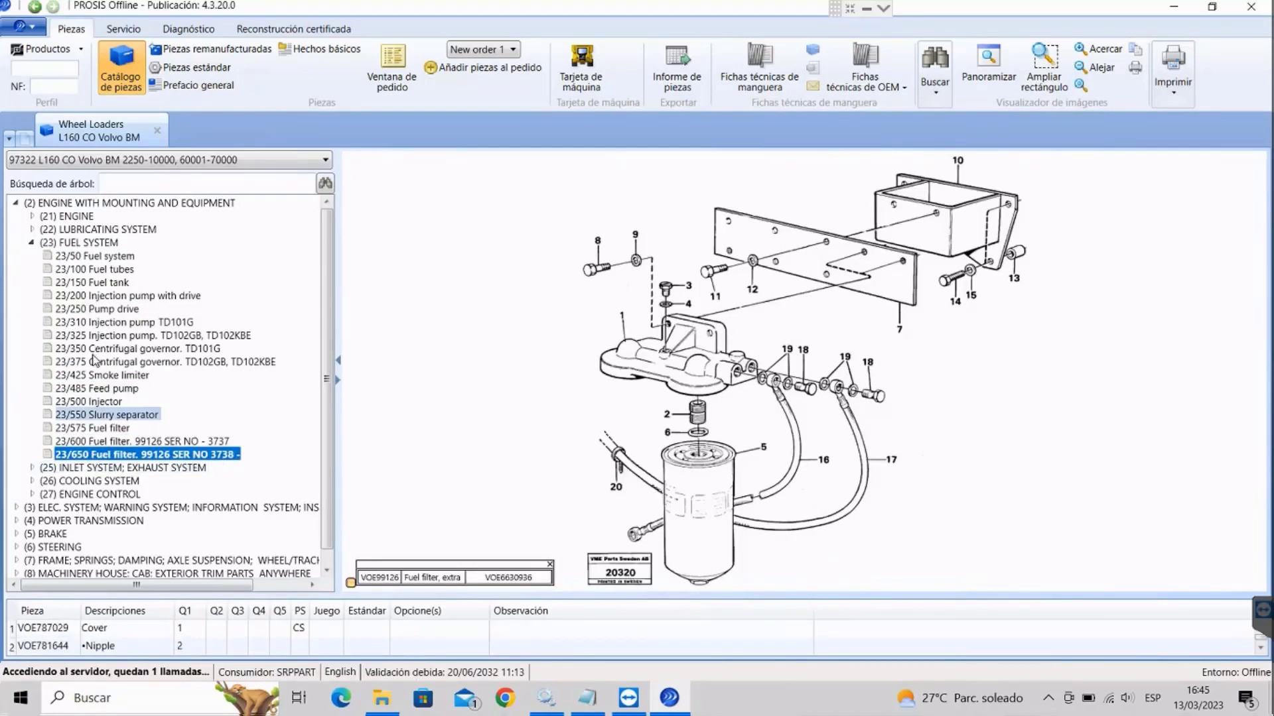
{"action": "left_click", "coordinate": [31, 243]}
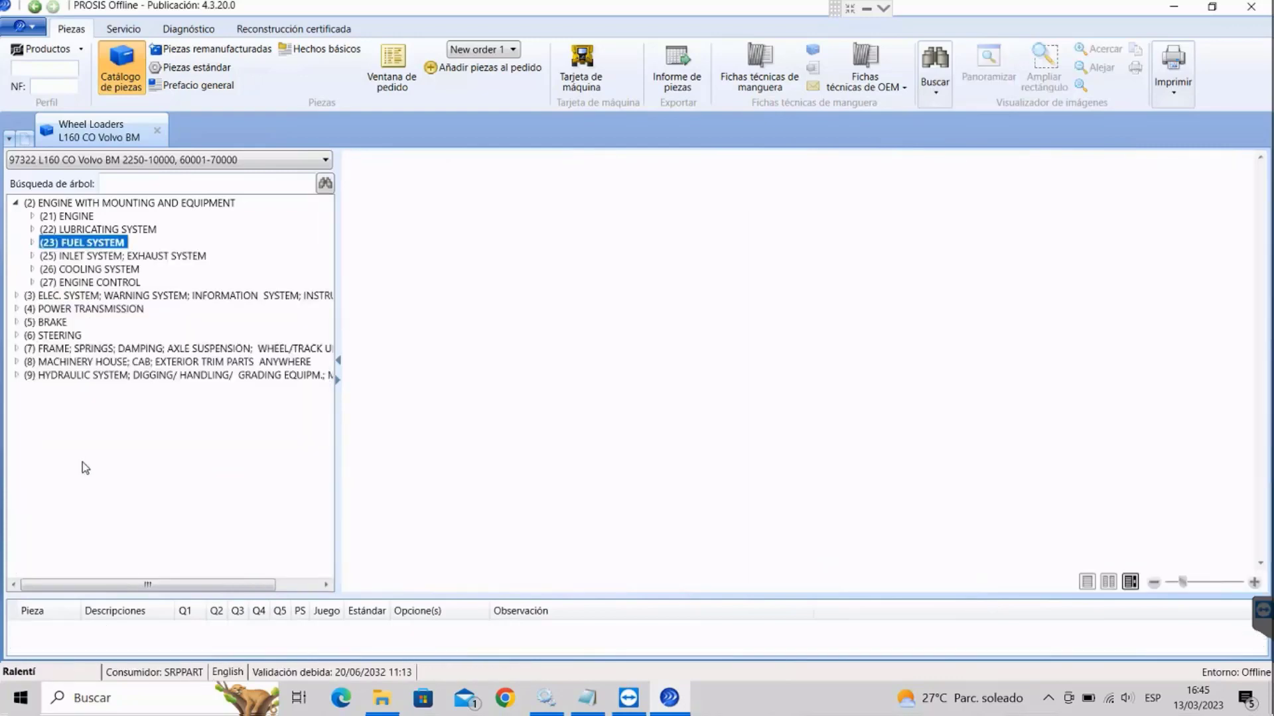
View the 41/10 transmission repair kit and 41/100 Torque converter drawings under (4) POWER TRANSMISSION
{"action": "left_click", "coordinate": [16, 309]}
{"action": "left_click", "coordinate": [86, 336]}
{"action": "left_click", "coordinate": [86, 349]}
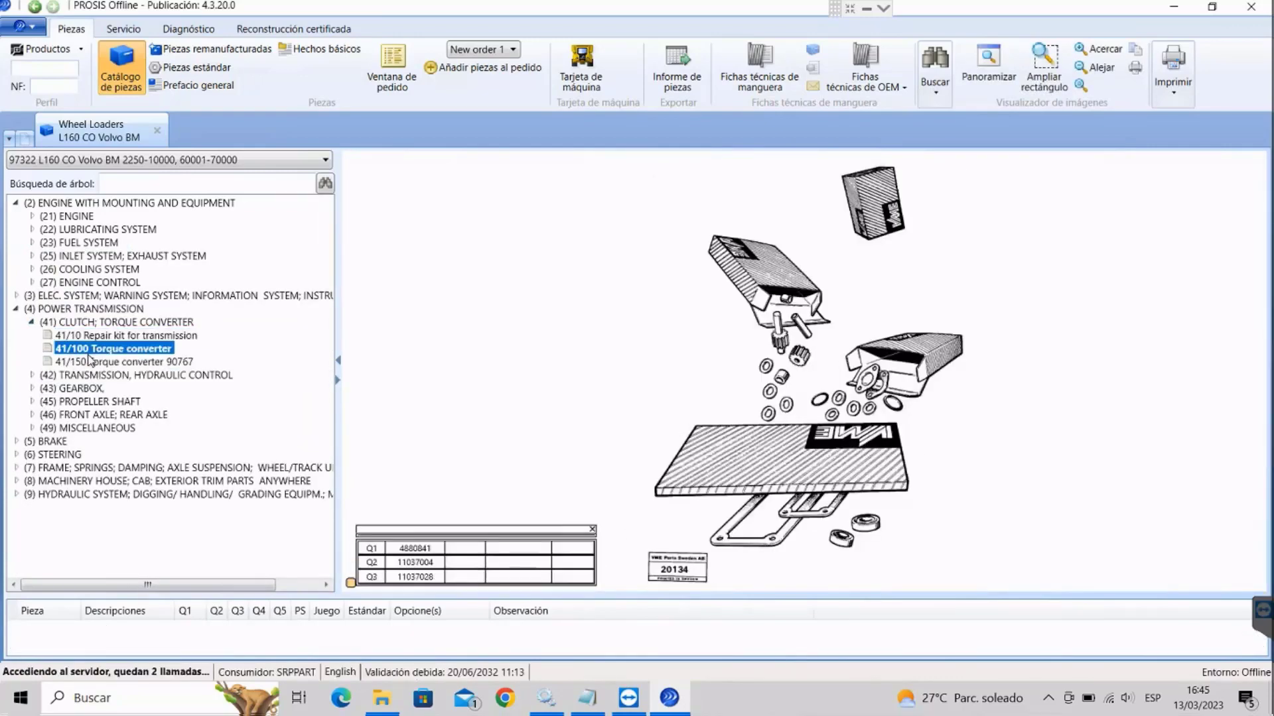
Under (91) WORKING HYDRAULICS, view the 91/50, 91/125 Lifting and 91/150 Tilting hydraulic drawings
{"action": "left_click", "coordinate": [16, 495]}
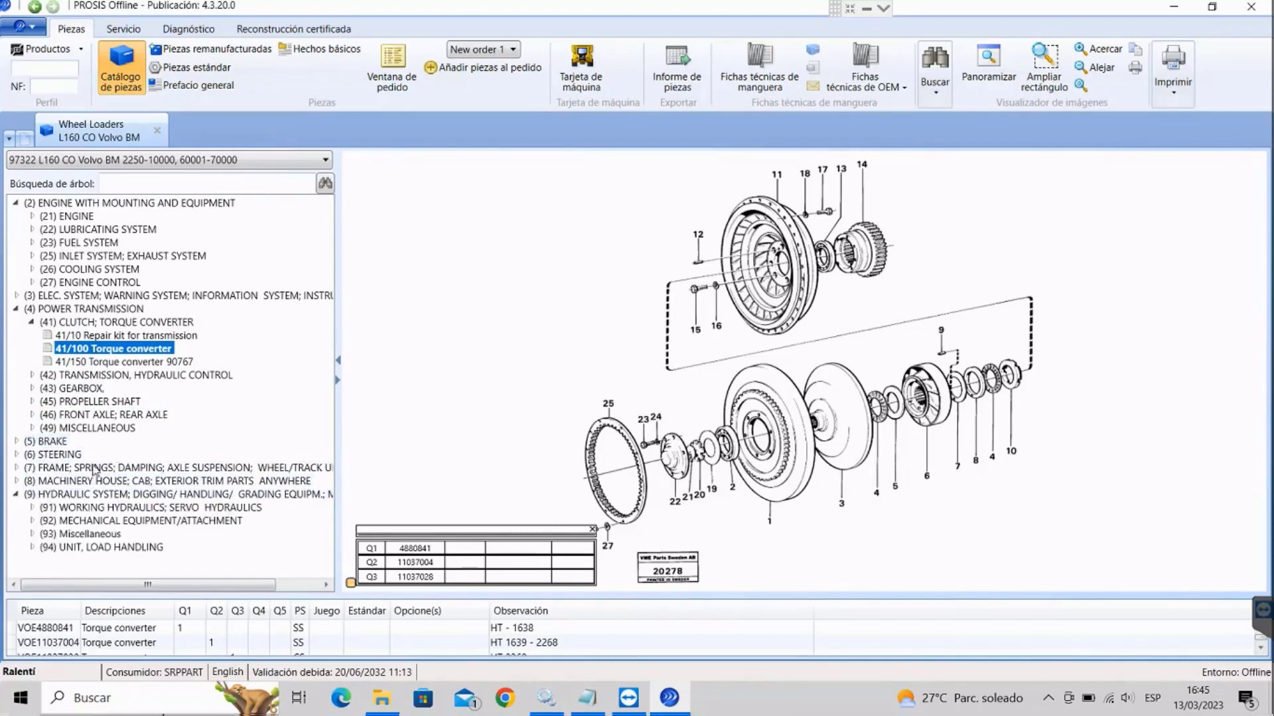
{"action": "left_click", "coordinate": [54, 508]}
{"action": "left_click", "coordinate": [32, 509]}
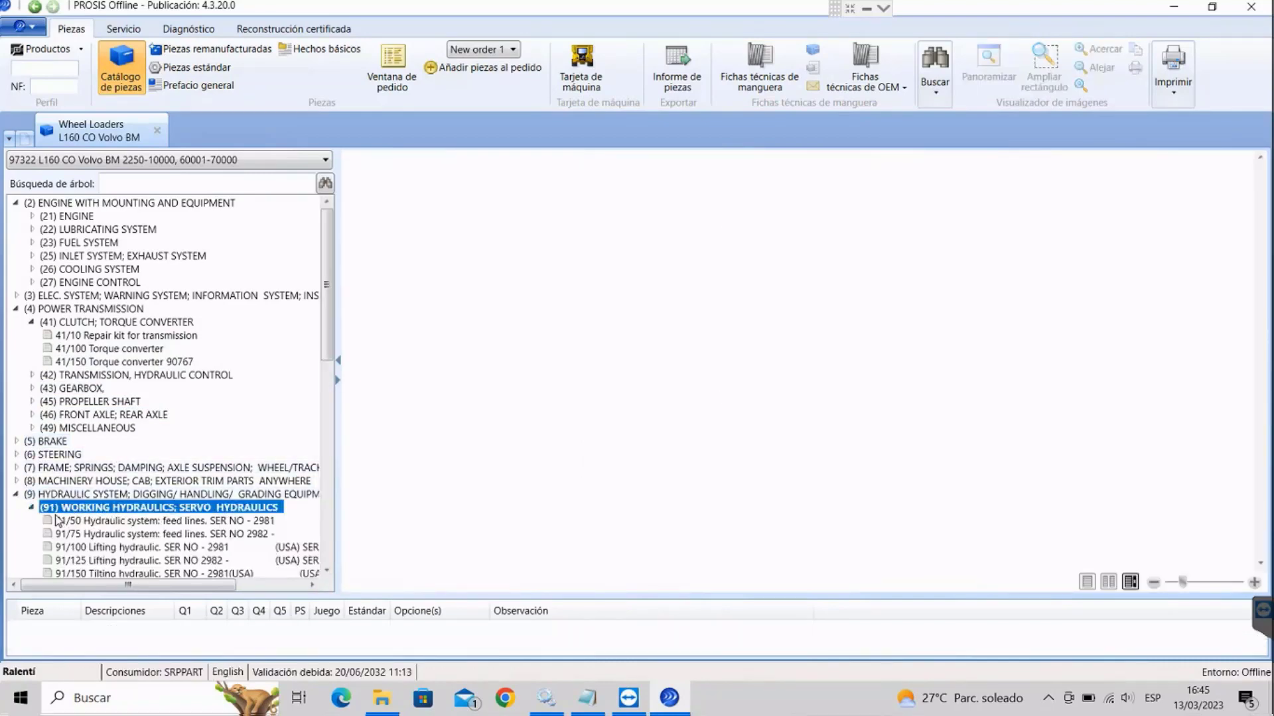
{"action": "left_click", "coordinate": [73, 521]}
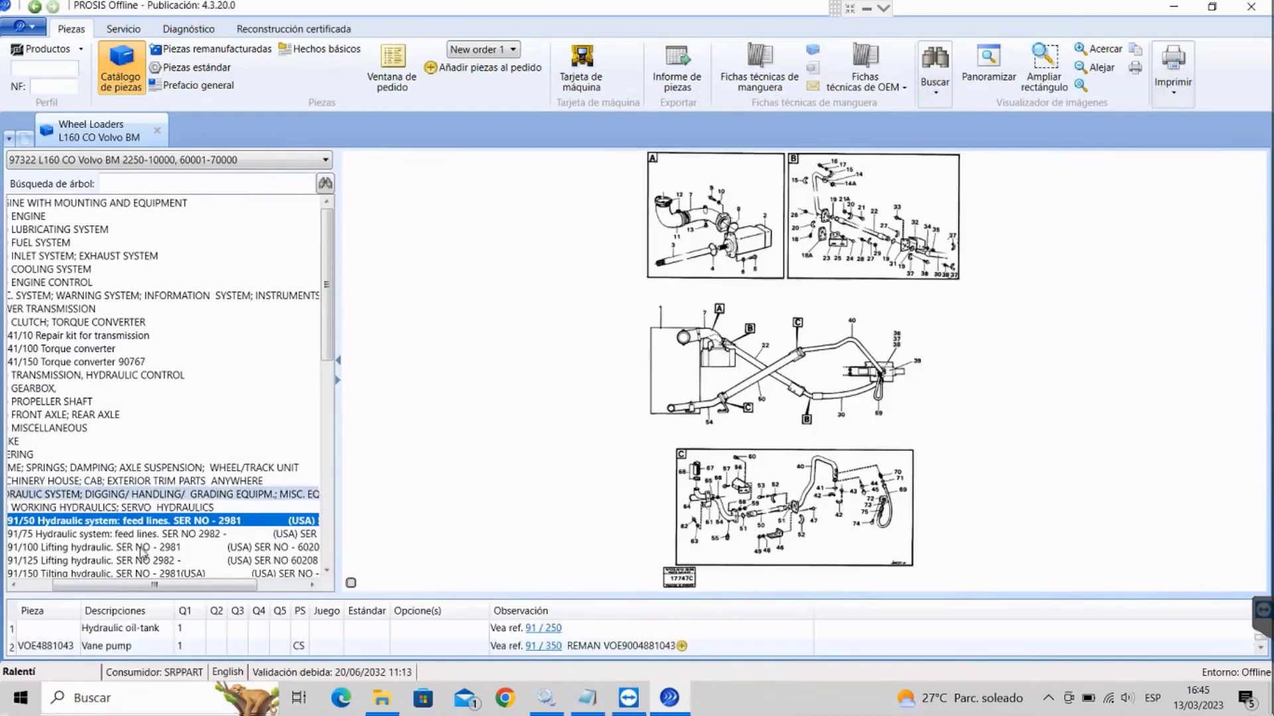
{"action": "left_click", "coordinate": [74, 560]}
{"action": "left_click", "coordinate": [32, 572]}
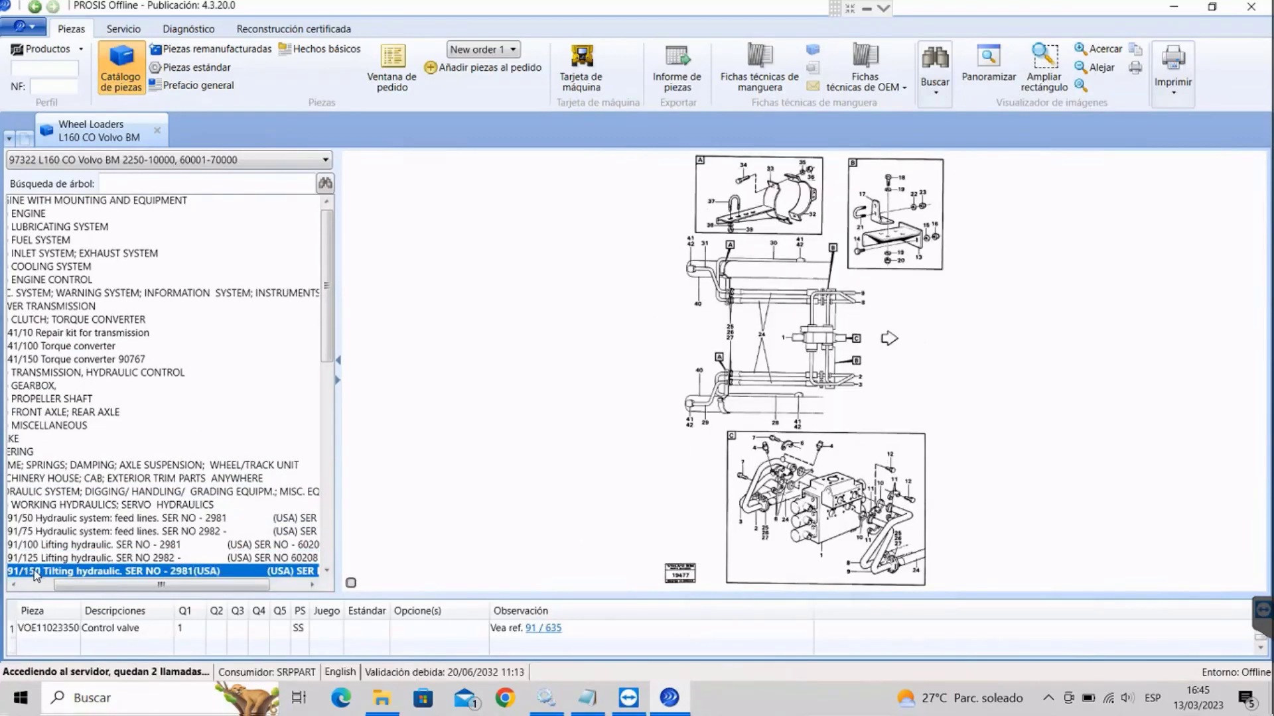
{"action": "scroll", "coordinate": [310, 563], "scroll_direction": "down", "scroll_amount": 10}
{"action": "scroll", "coordinate": [309, 563], "scroll_direction": "up", "scroll_amount": 12}
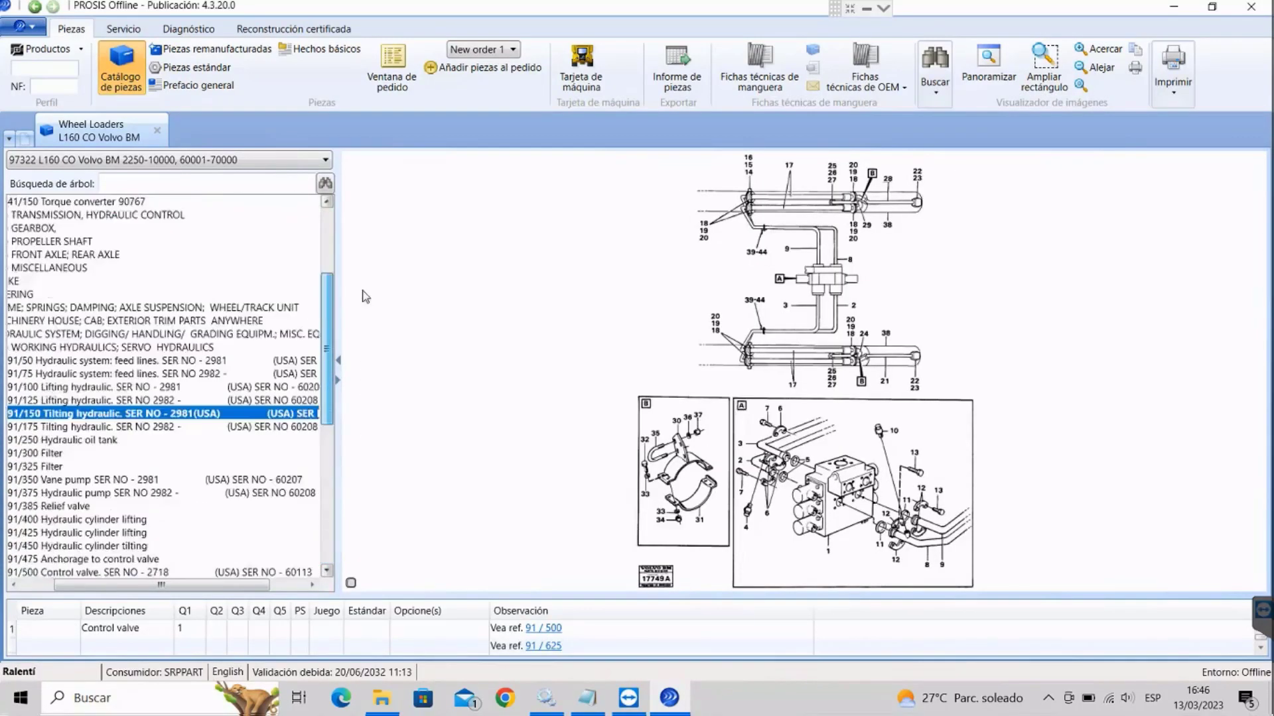
Open the EC240 LR Volvo catalogue from the Excavators (EXC) product models
{"action": "left_click", "coordinate": [80, 49]}
{"action": "left_click", "coordinate": [71, 70]}
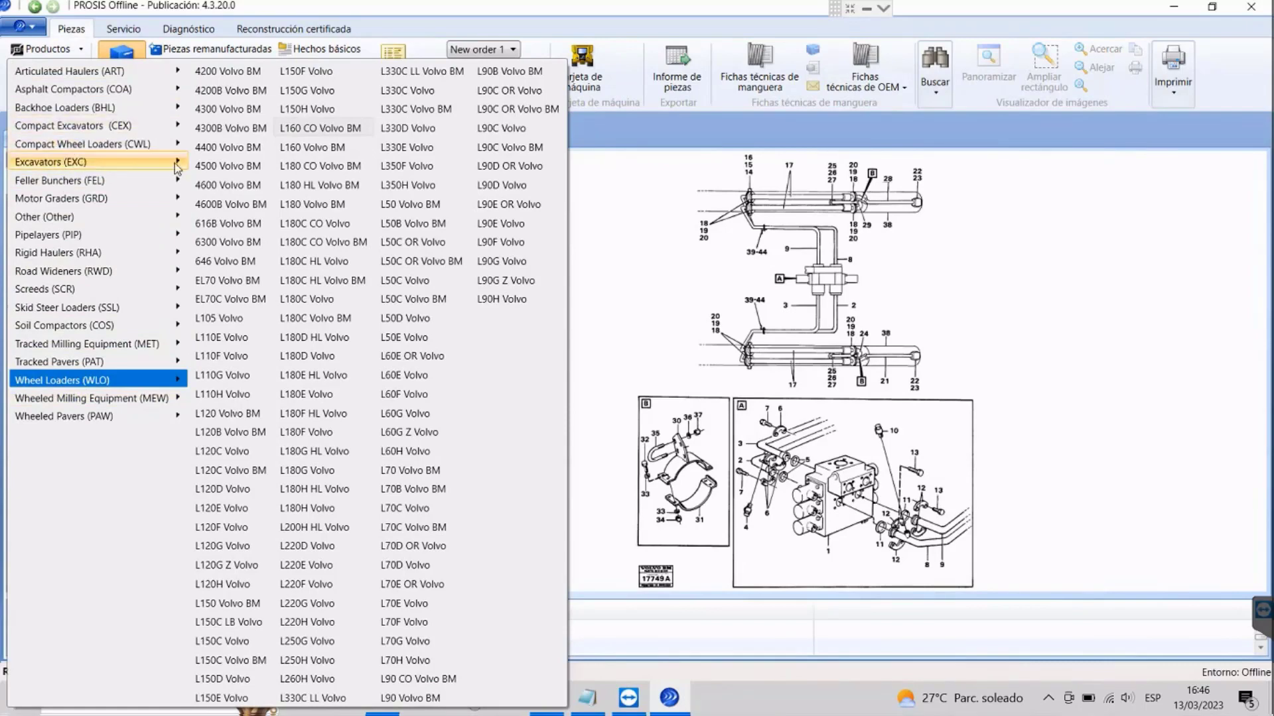
{"action": "mouse_move", "coordinate": [189, 165]}
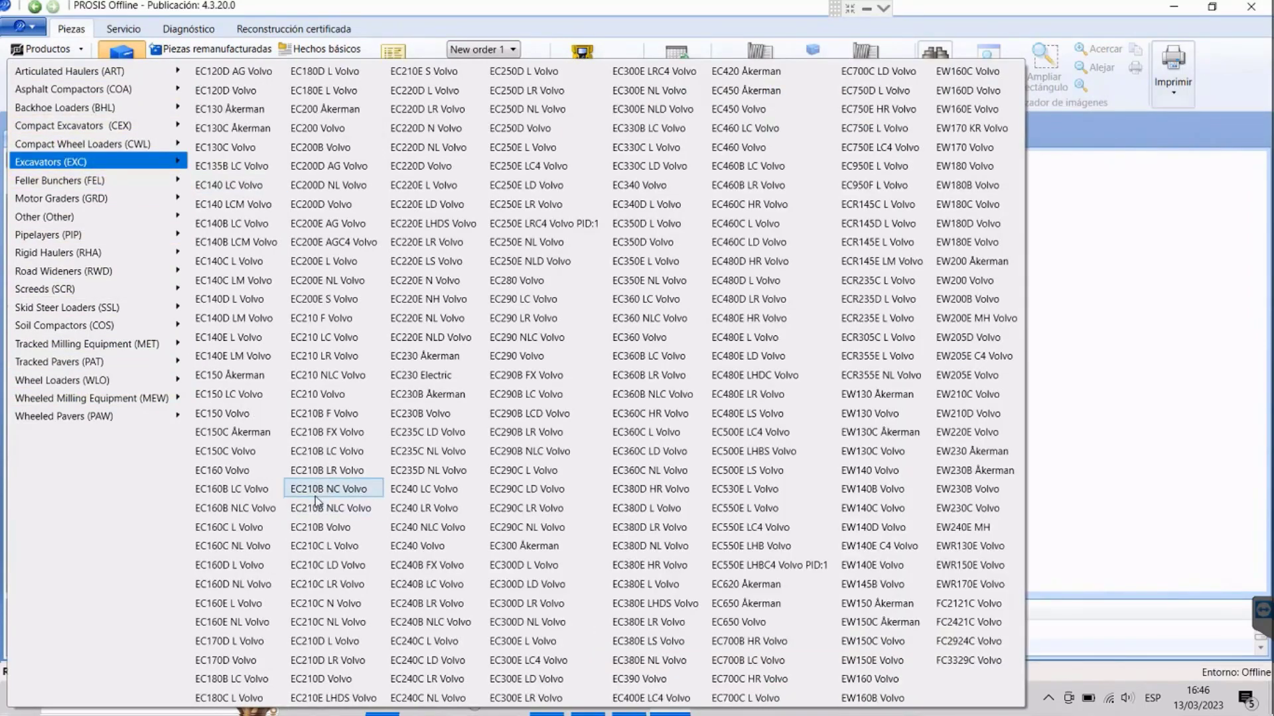
{"action": "left_click", "coordinate": [424, 507]}
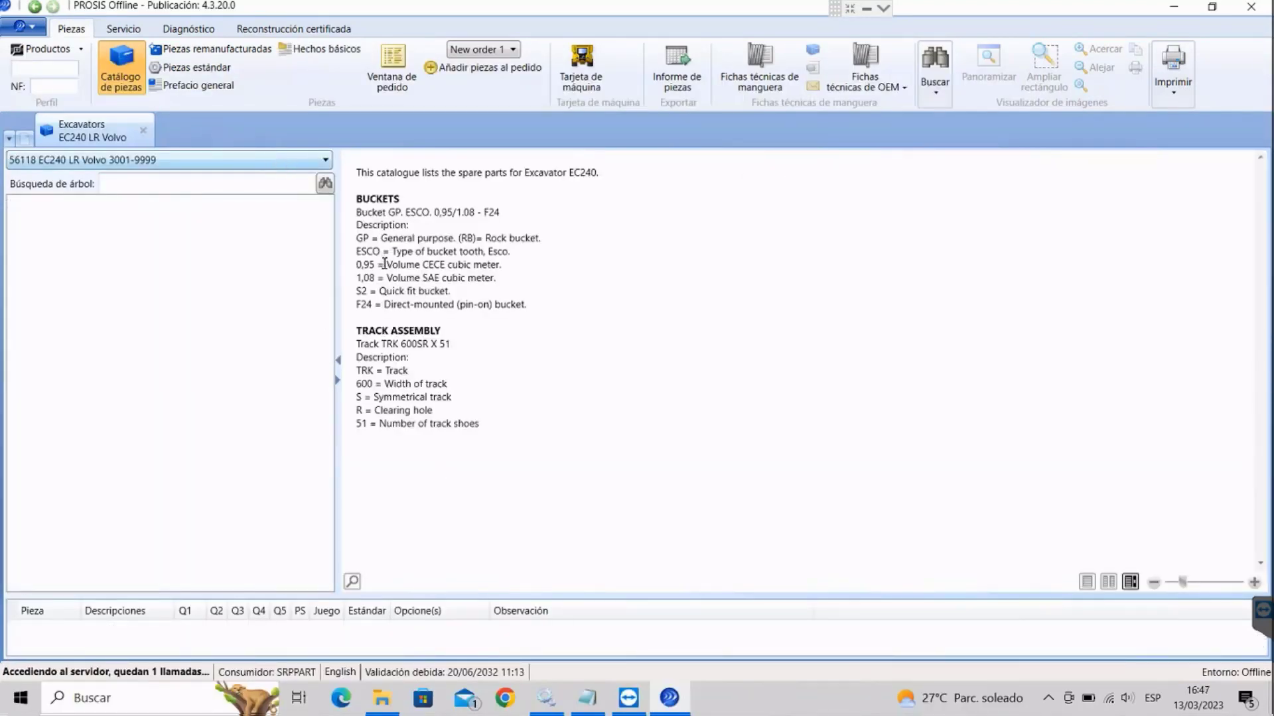
Under (0) GENERAL > (03) SPECIFICATIONS, view the 030/100 Product identification plate drawing
{"action": "scroll", "coordinate": [275, 225], "scroll_direction": "up", "scroll_amount": 3}
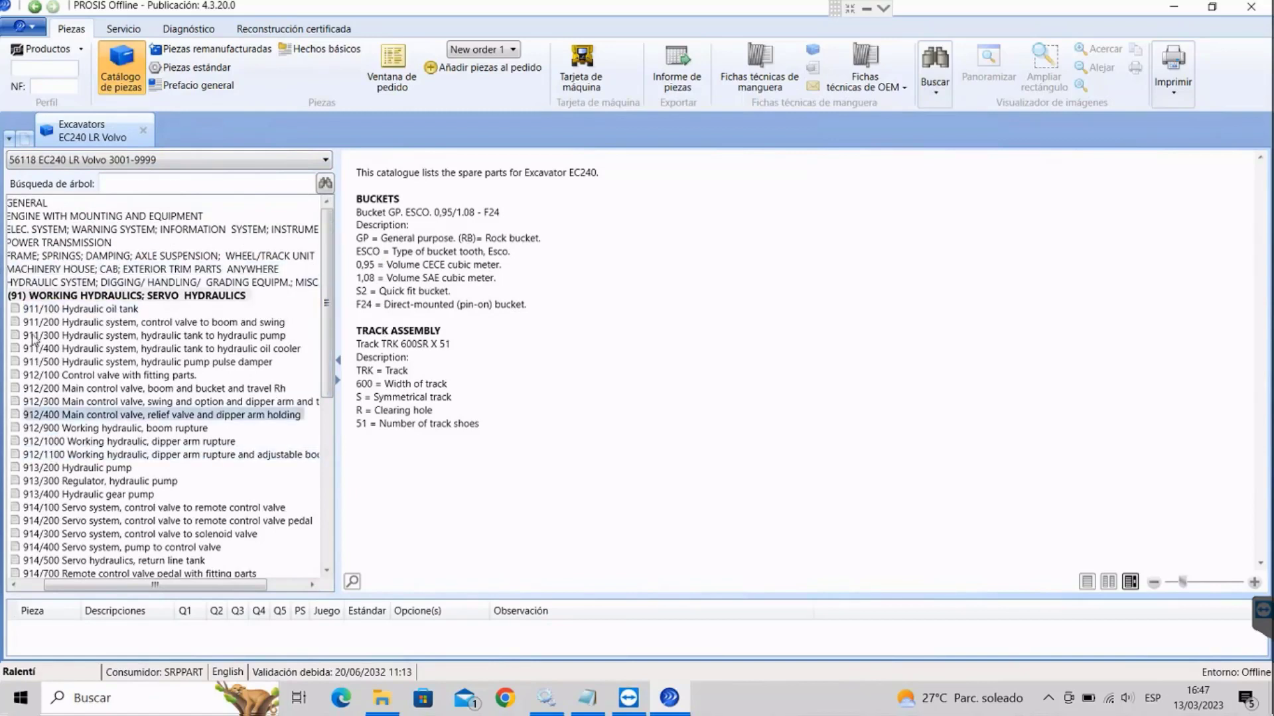
{"action": "left_click_drag", "start_coordinate": [80, 583], "coordinate": [56, 583]}
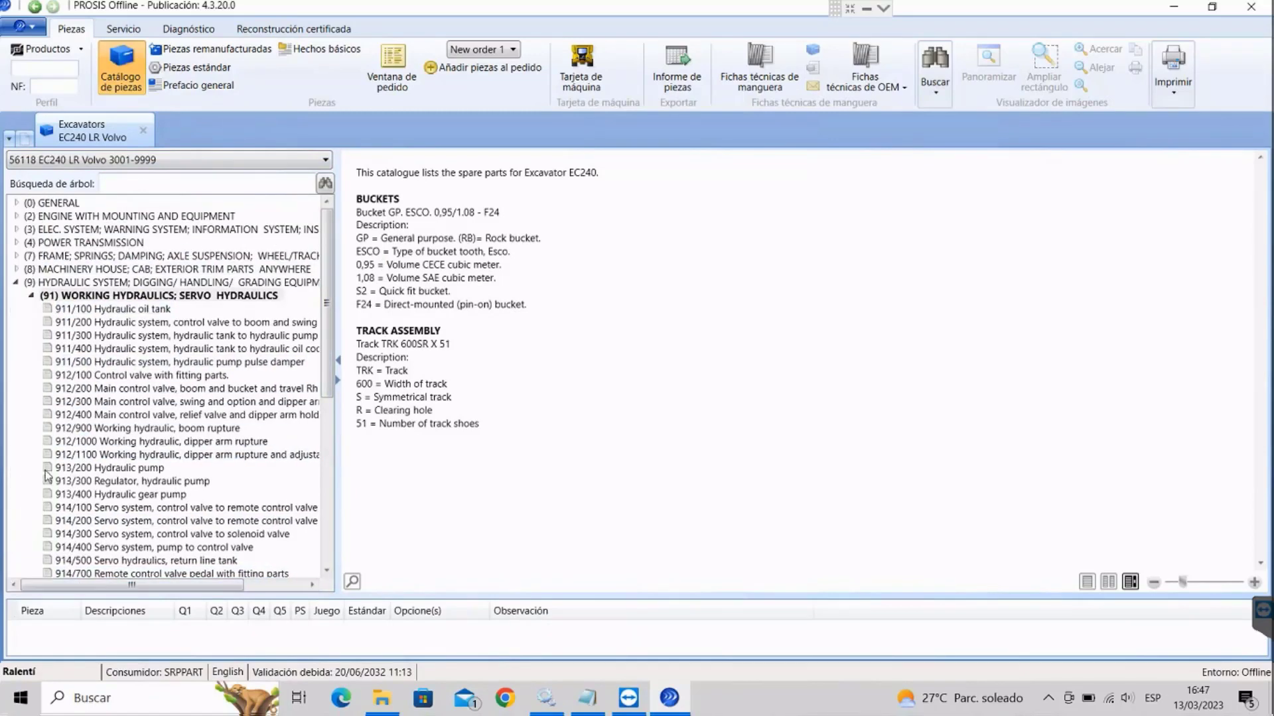
{"action": "left_click", "coordinate": [32, 295]}
{"action": "left_click", "coordinate": [16, 203]}
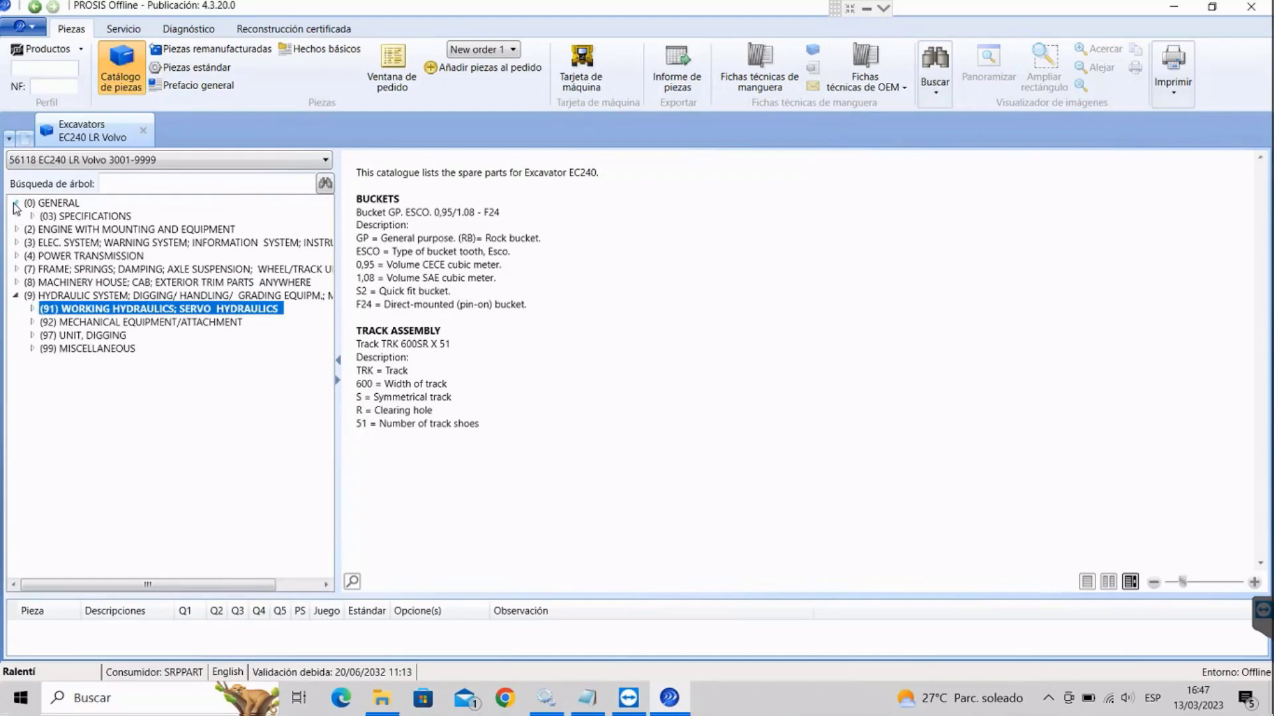
{"action": "left_click", "coordinate": [31, 216]}
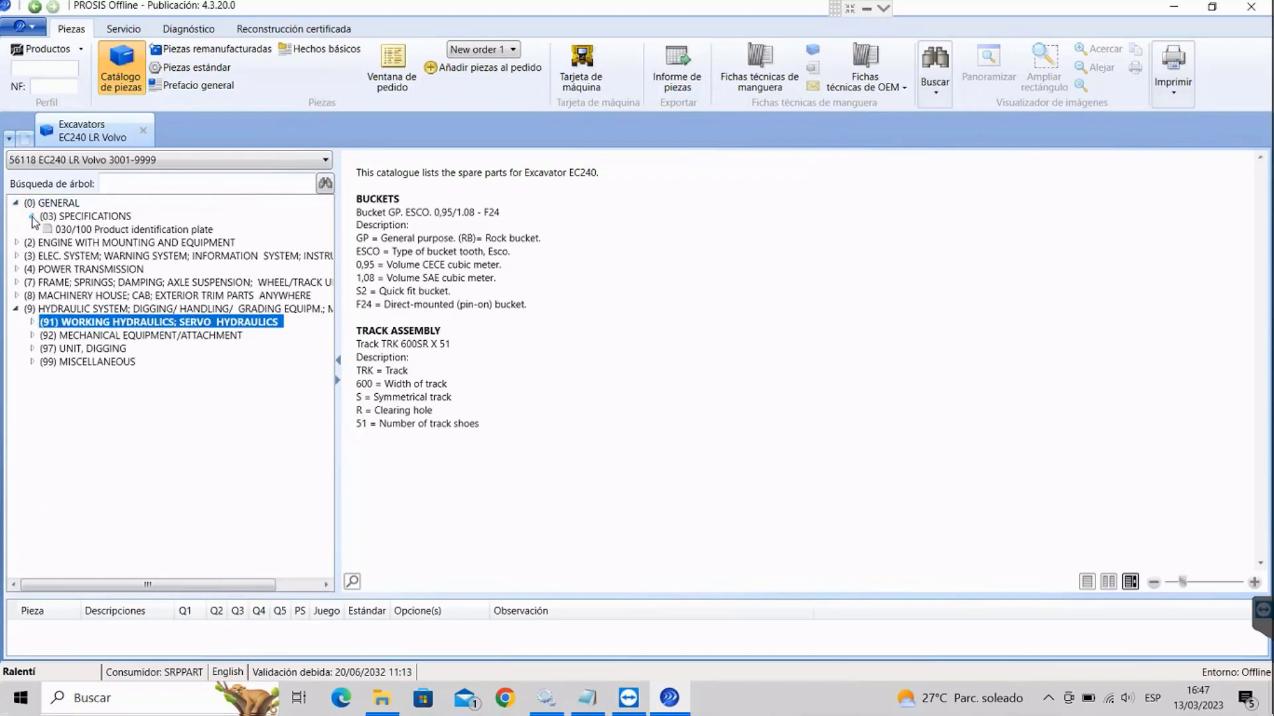
{"action": "left_click", "coordinate": [64, 230]}
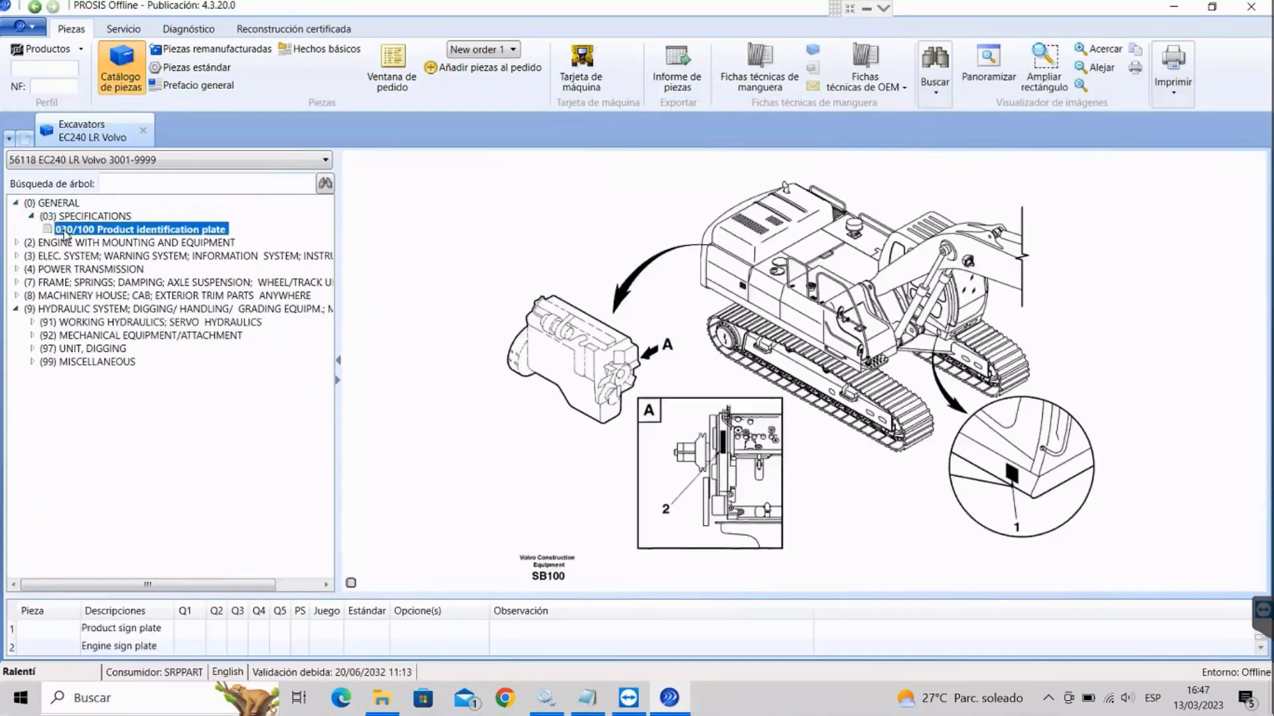
Open the 210/100 Engine diagram with its variant table moved aside, then 211/100 Cylinder head
{"action": "left_click", "coordinate": [16, 243]}
{"action": "left_click", "coordinate": [32, 256]}
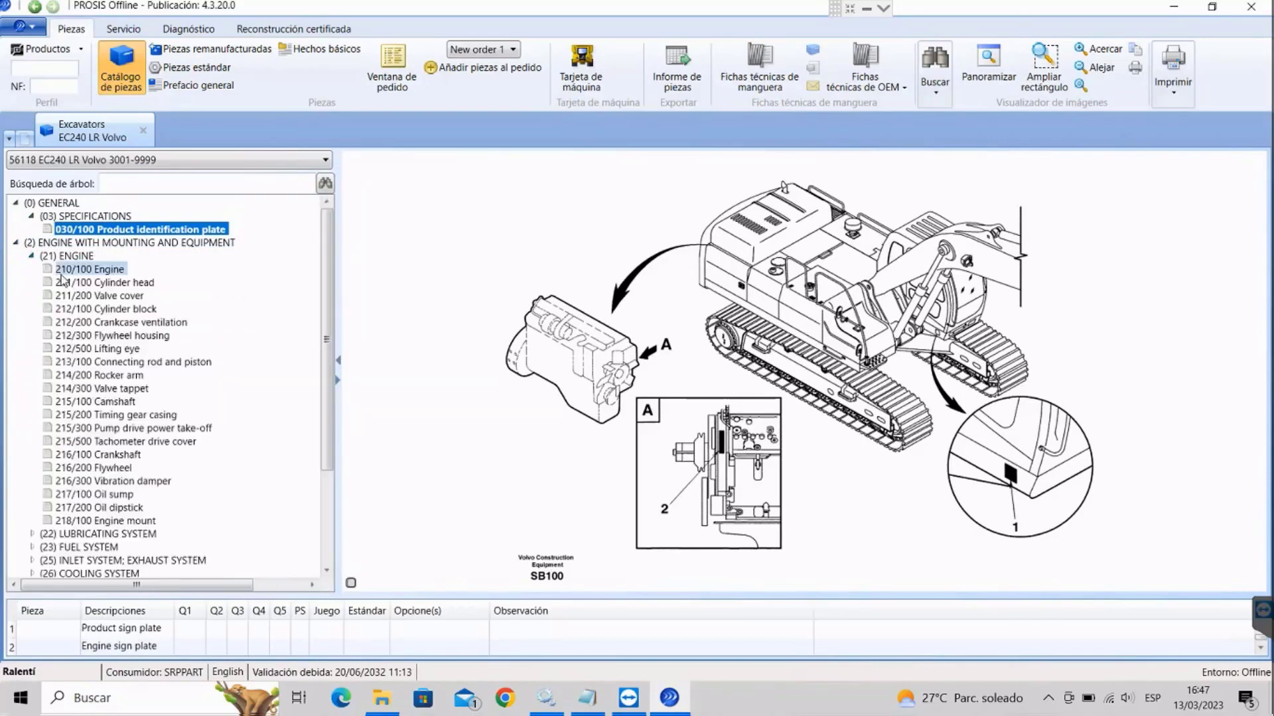
{"action": "left_click", "coordinate": [79, 269]}
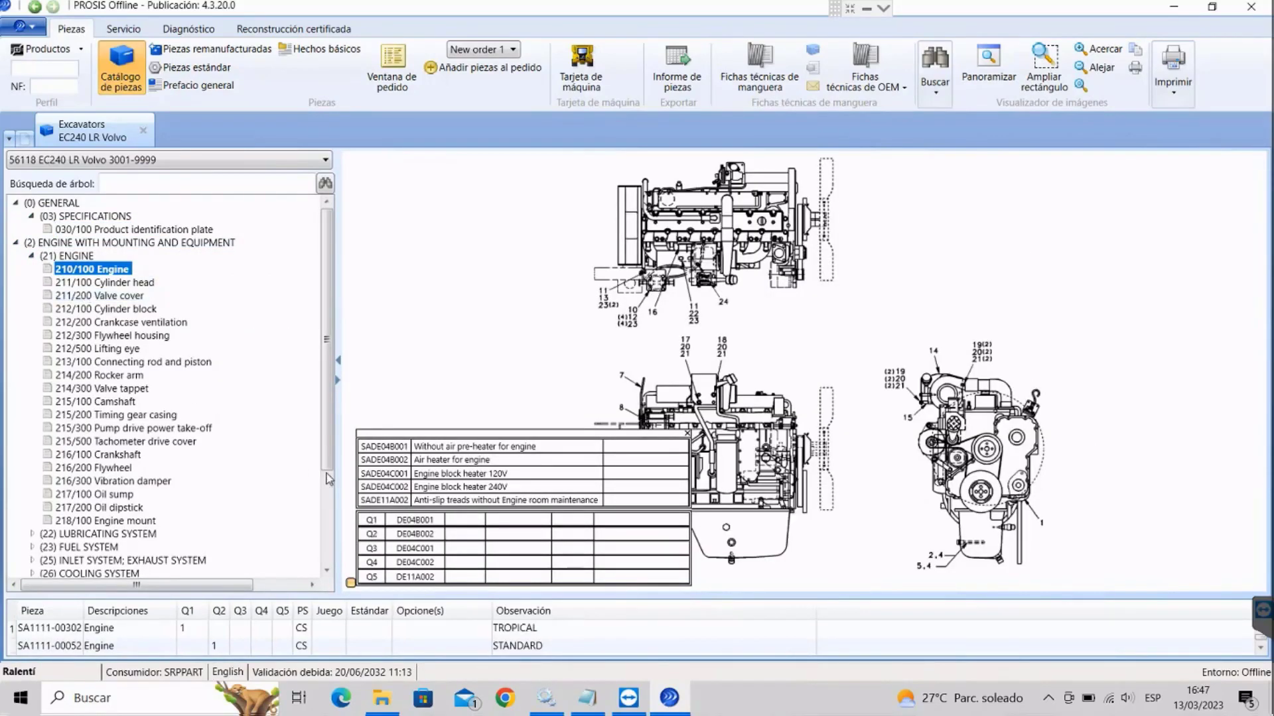
{"action": "left_click_drag", "start_coordinate": [389, 442], "coordinate": [937, 168]}
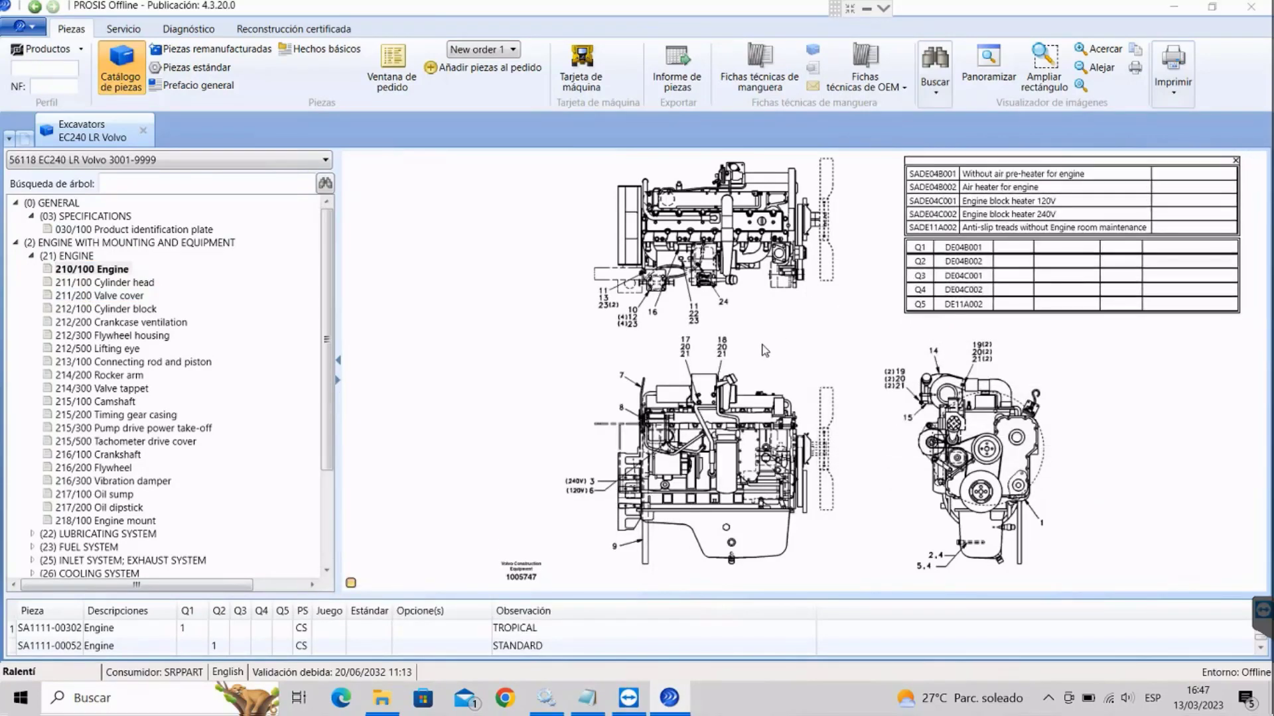
{"action": "scroll", "coordinate": [727, 312], "scroll_direction": "up", "scroll_amount": 2}
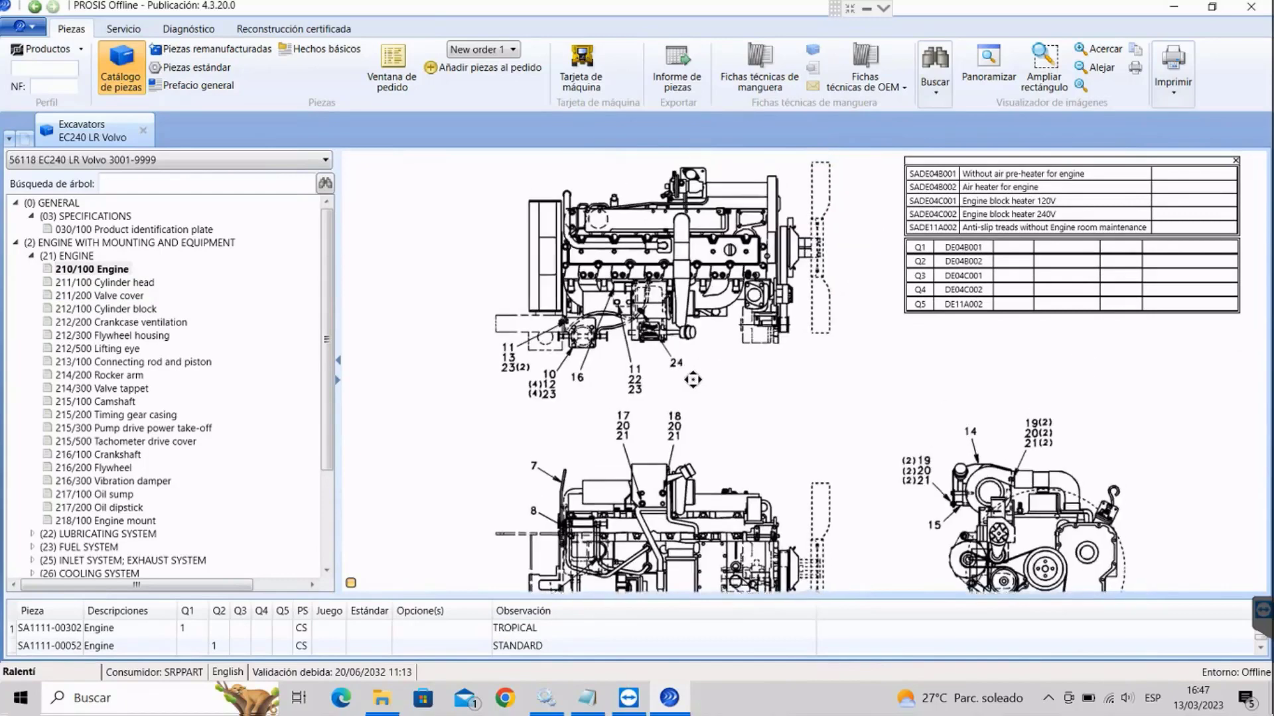
{"action": "scroll", "coordinate": [678, 311], "scroll_direction": "down", "scroll_amount": 3}
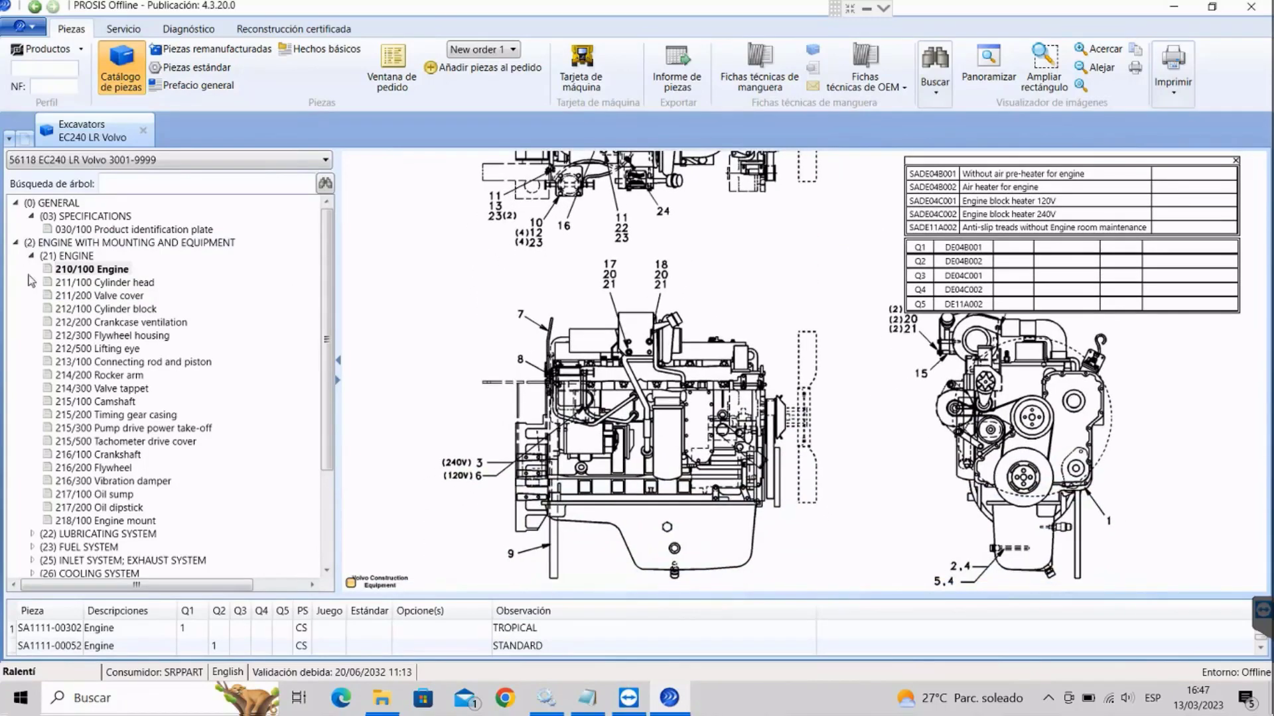
{"action": "left_click", "coordinate": [70, 284]}
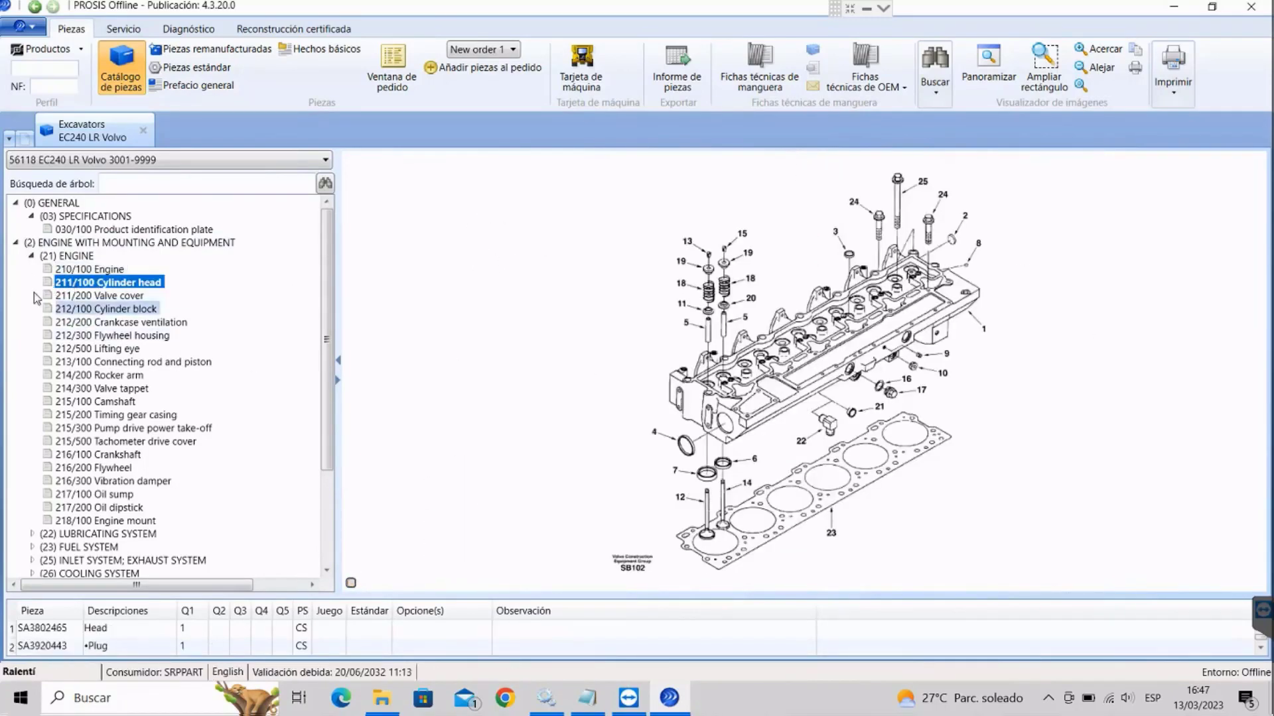
View the 212/100 Cylinder block, 212/300 Flywheel housing, 213/100 Connecting rod and 215/500 diagrams
{"action": "left_click", "coordinate": [76, 306]}
{"action": "left_click", "coordinate": [73, 335]}
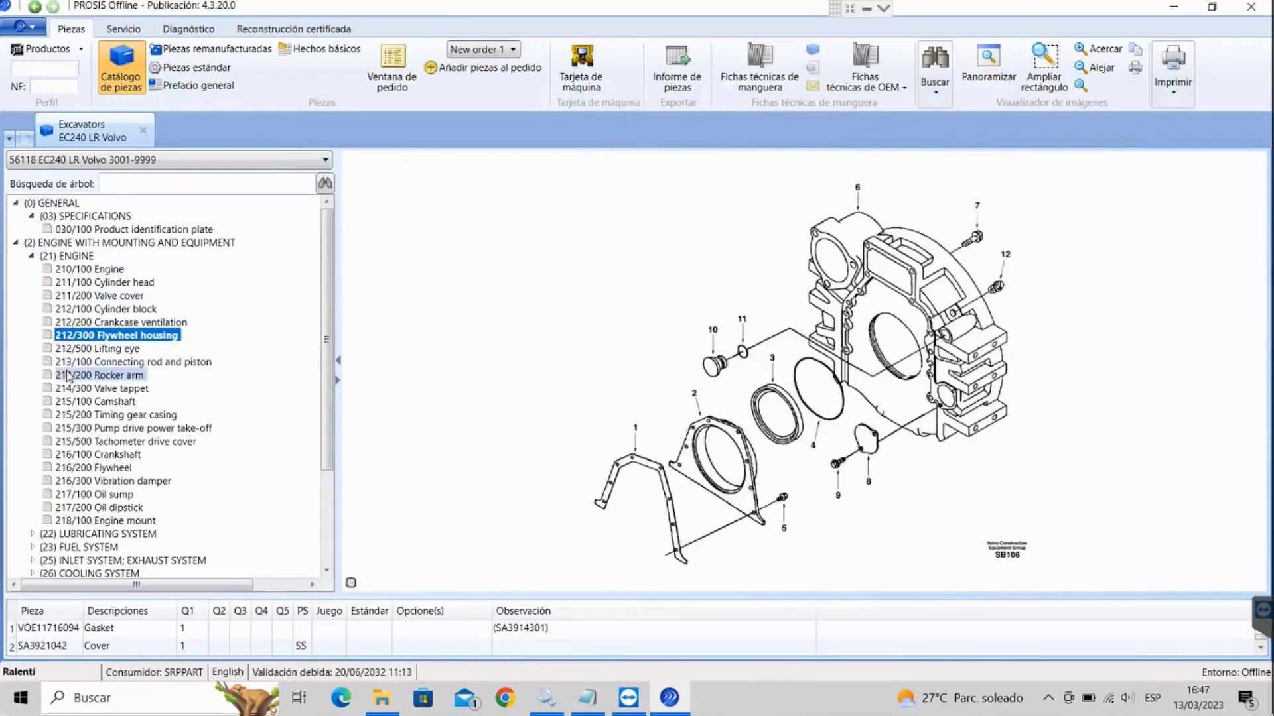
{"action": "left_click", "coordinate": [69, 365]}
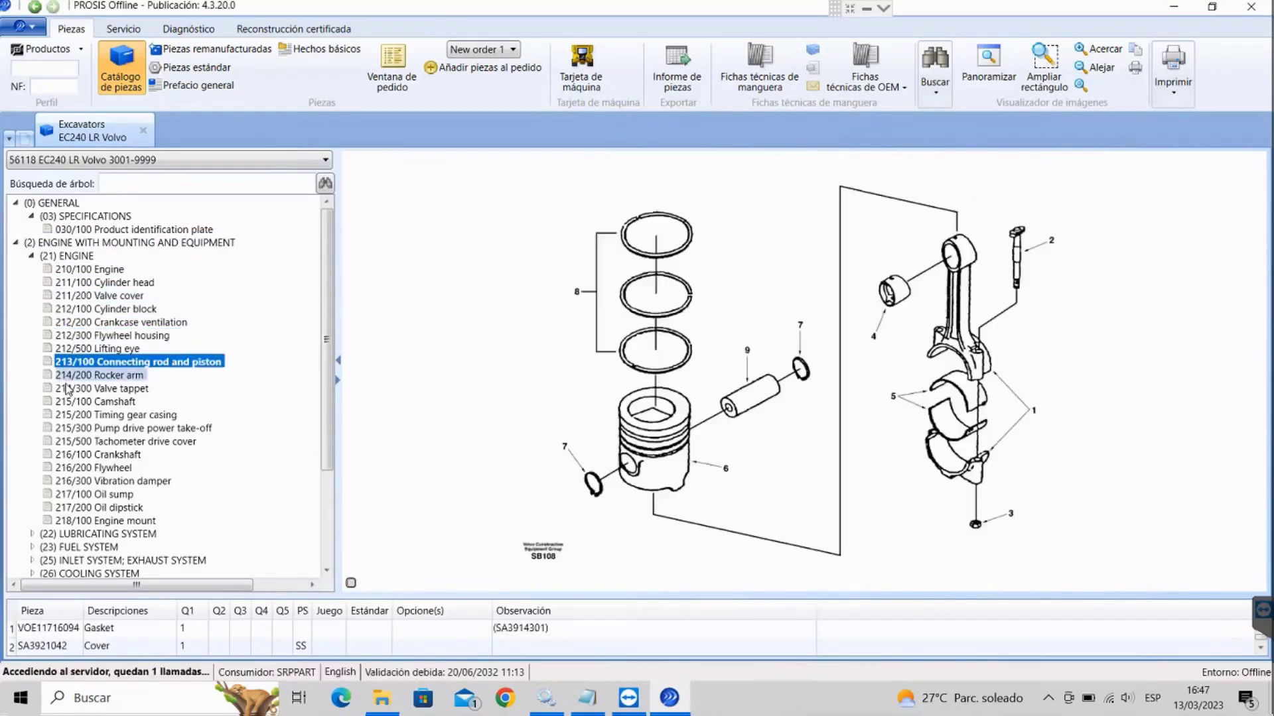
{"action": "left_click", "coordinate": [75, 443]}
View fuel system diagrams 233/100, 234/100, 234/300, 235/300 and 235/400, then fold the fuel system
{"action": "left_click", "coordinate": [78, 547]}
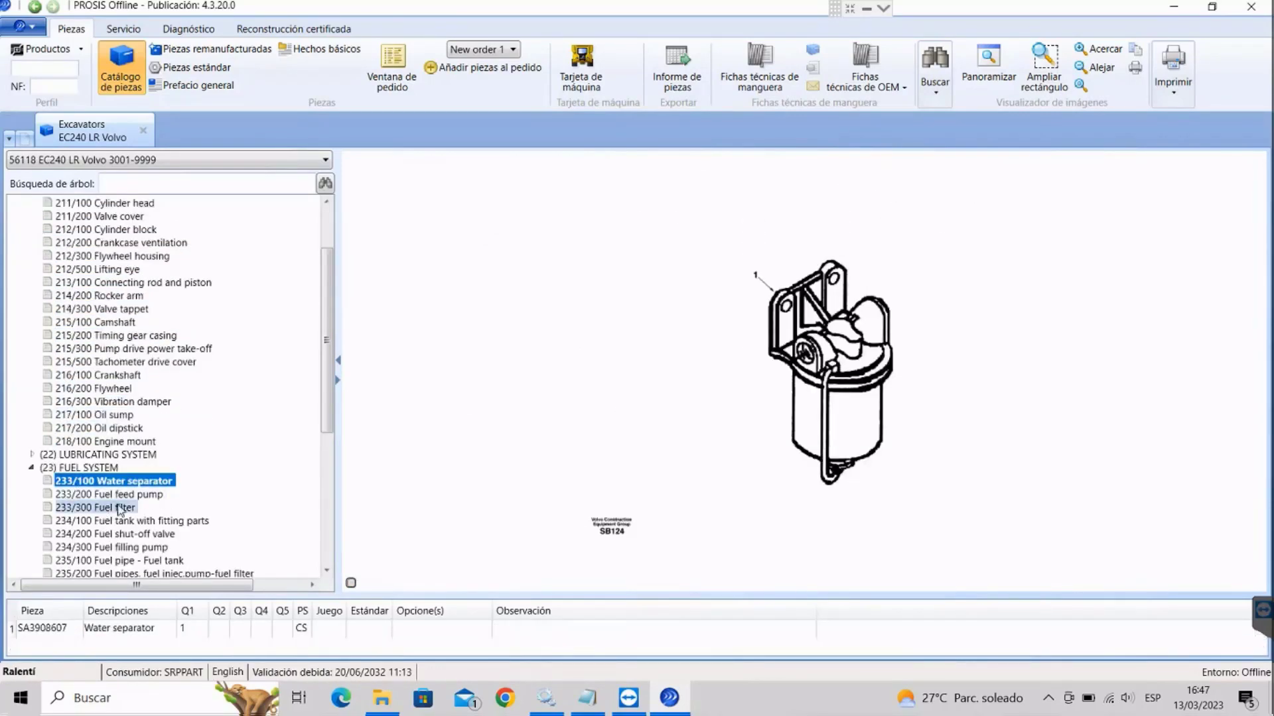
{"action": "left_click", "coordinate": [57, 523]}
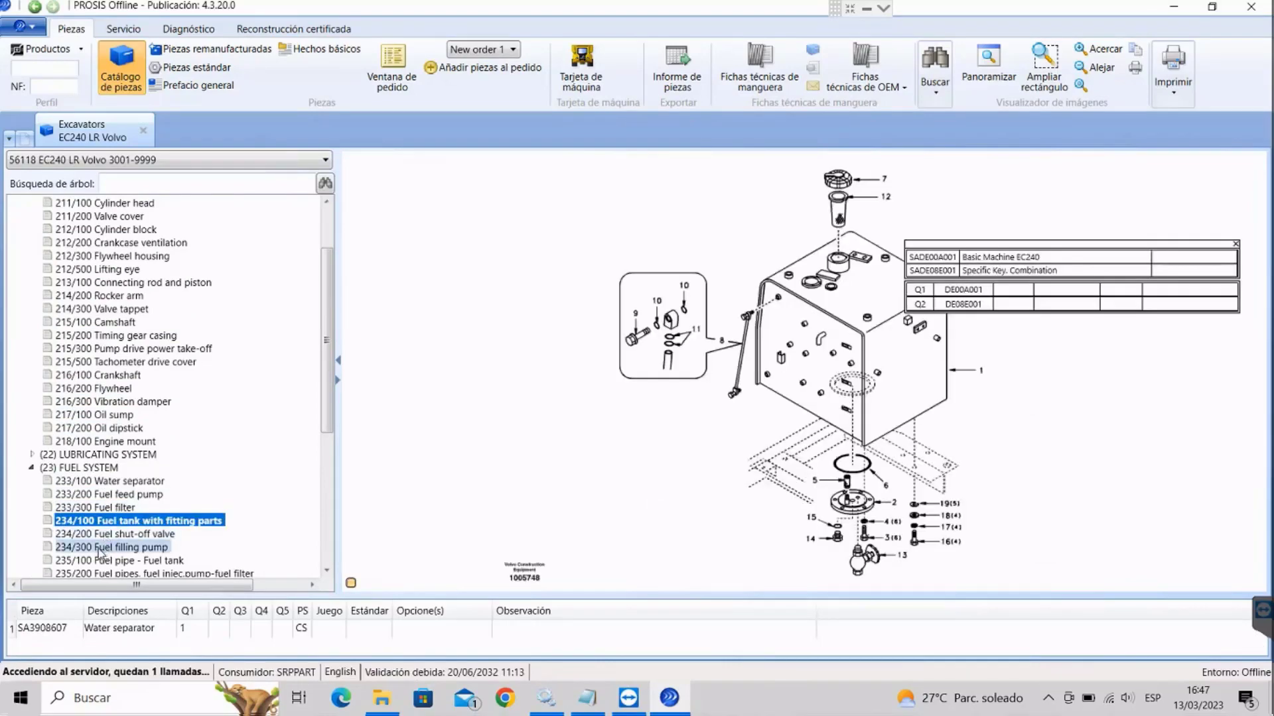
{"action": "left_click", "coordinate": [98, 548]}
{"action": "left_click_drag", "start_coordinate": [949, 230], "coordinate": [1047, 207]}
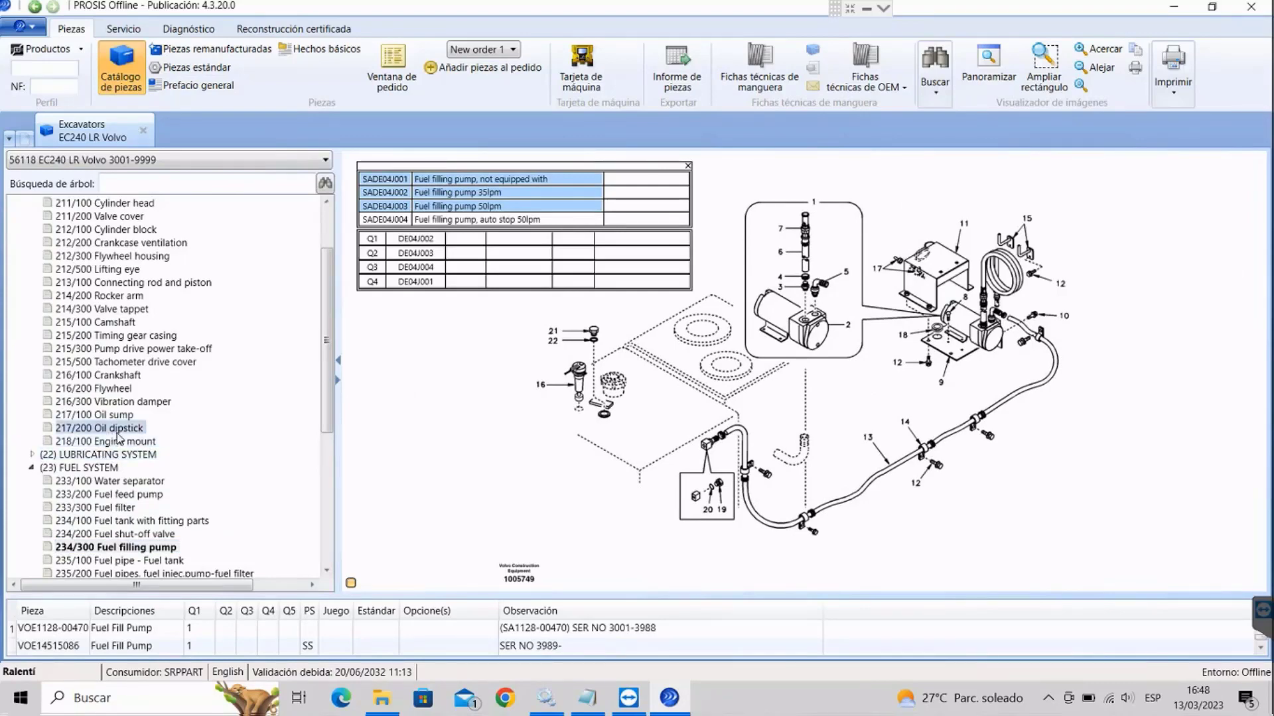
{"action": "scroll", "coordinate": [104, 465], "scroll_direction": "down", "scroll_amount": 1}
{"action": "scroll", "coordinate": [104, 464], "scroll_direction": "down", "scroll_amount": 2}
{"action": "left_click", "coordinate": [99, 467]}
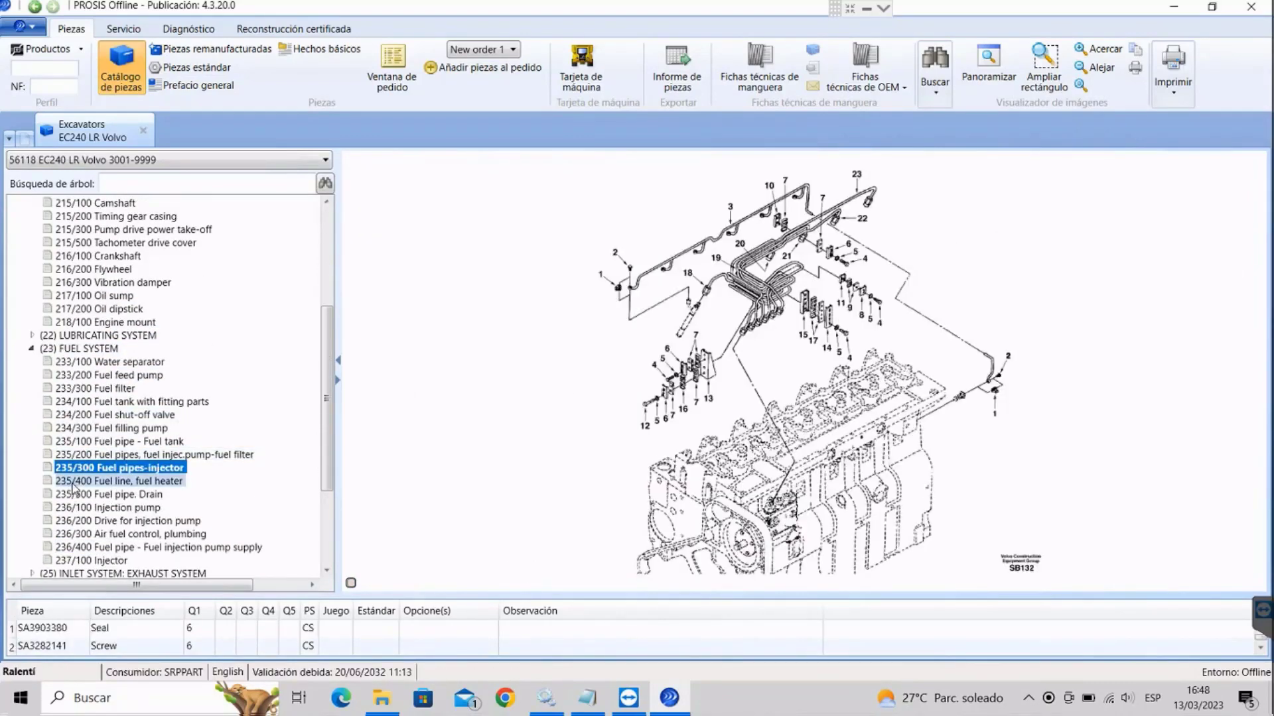
{"action": "left_click", "coordinate": [75, 483]}
{"action": "scroll", "coordinate": [105, 472], "scroll_direction": "down", "scroll_amount": 1}
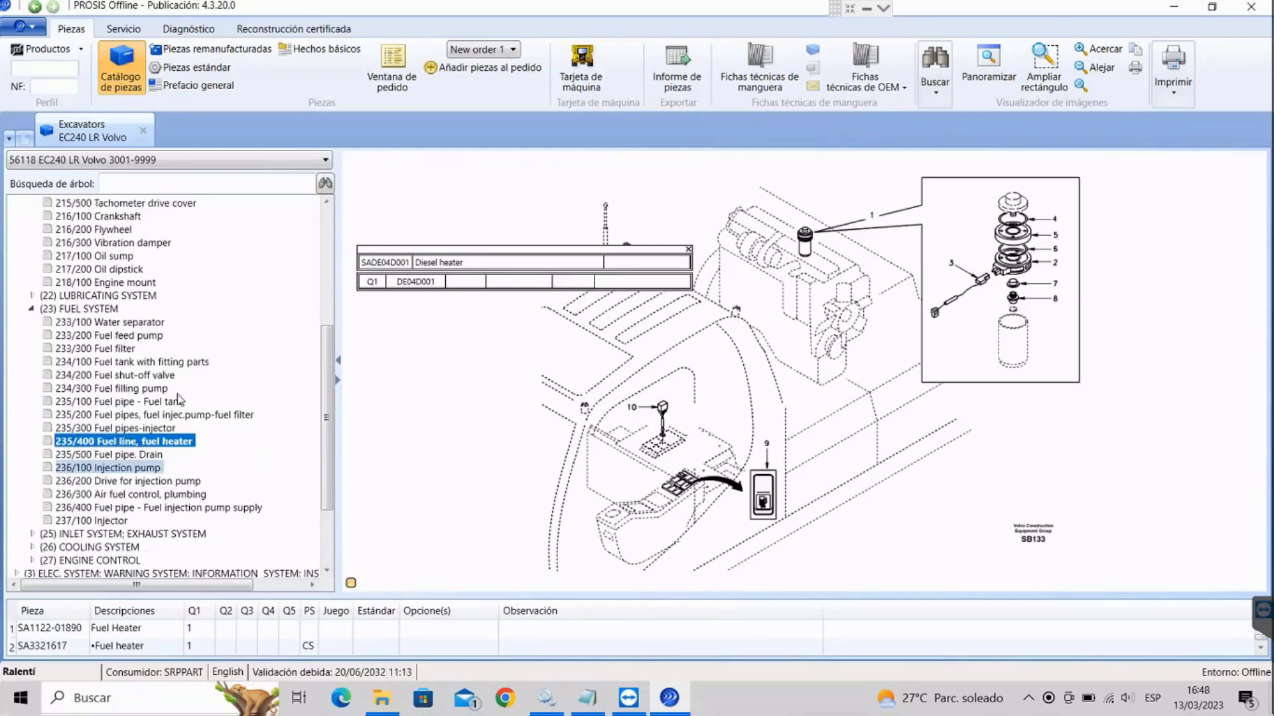
{"action": "left_click_drag", "start_coordinate": [493, 250], "coordinate": [472, 158]}
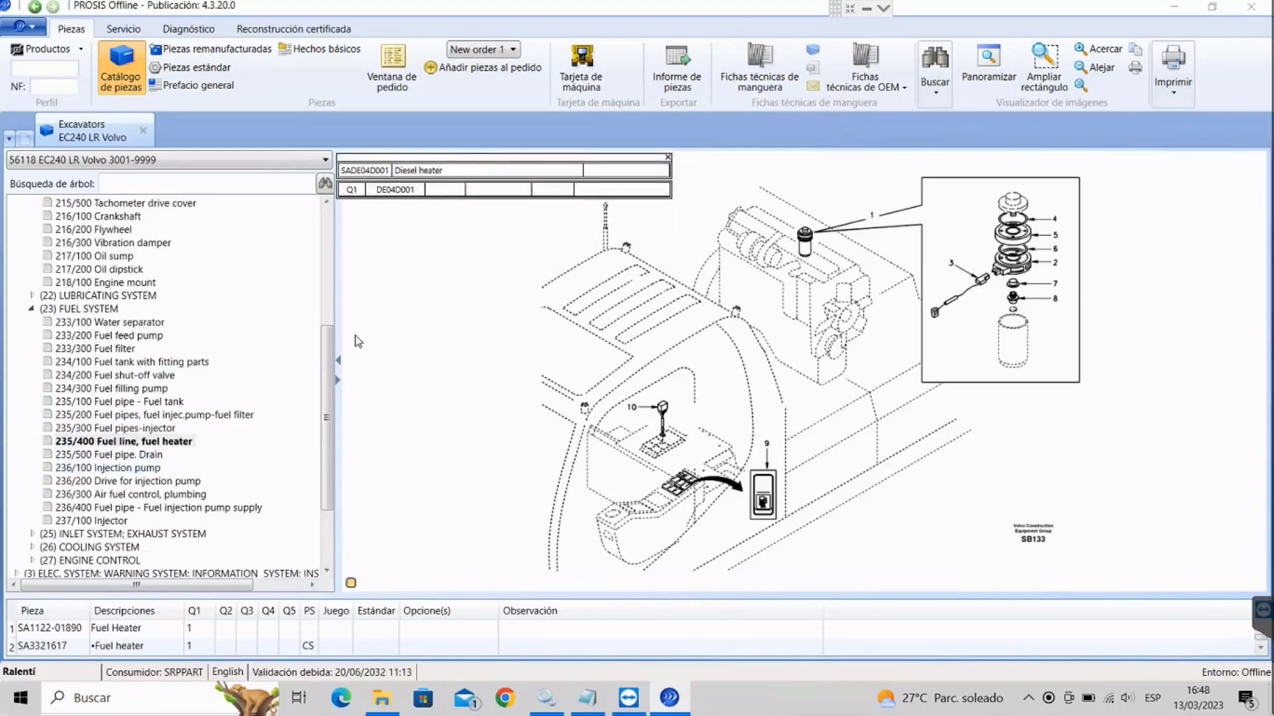
{"action": "scroll", "coordinate": [152, 491], "scroll_direction": "down", "scroll_amount": 3}
{"action": "left_click", "coordinate": [52, 393]}
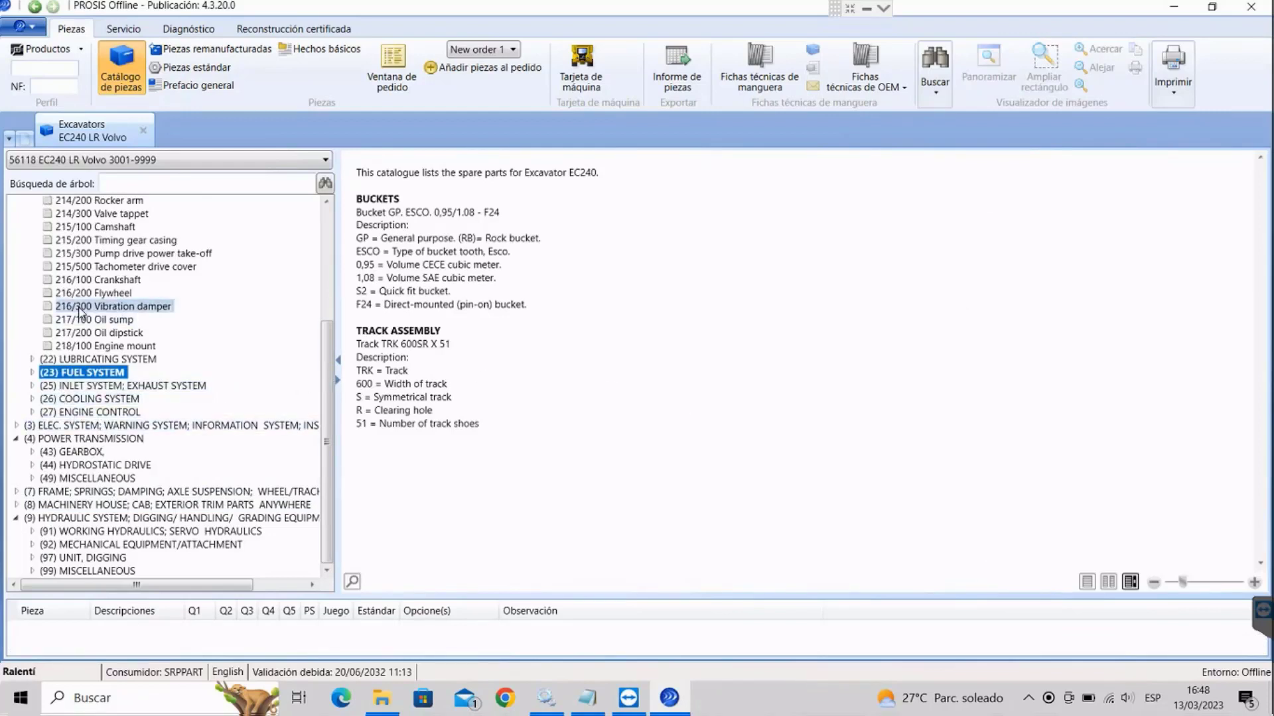
Collapse (21) ENGINE and view the 275/100 Speed control and 277/100 Automatic Speed control diagrams
{"action": "scroll", "coordinate": [106, 306], "scroll_direction": "up", "scroll_amount": 2}
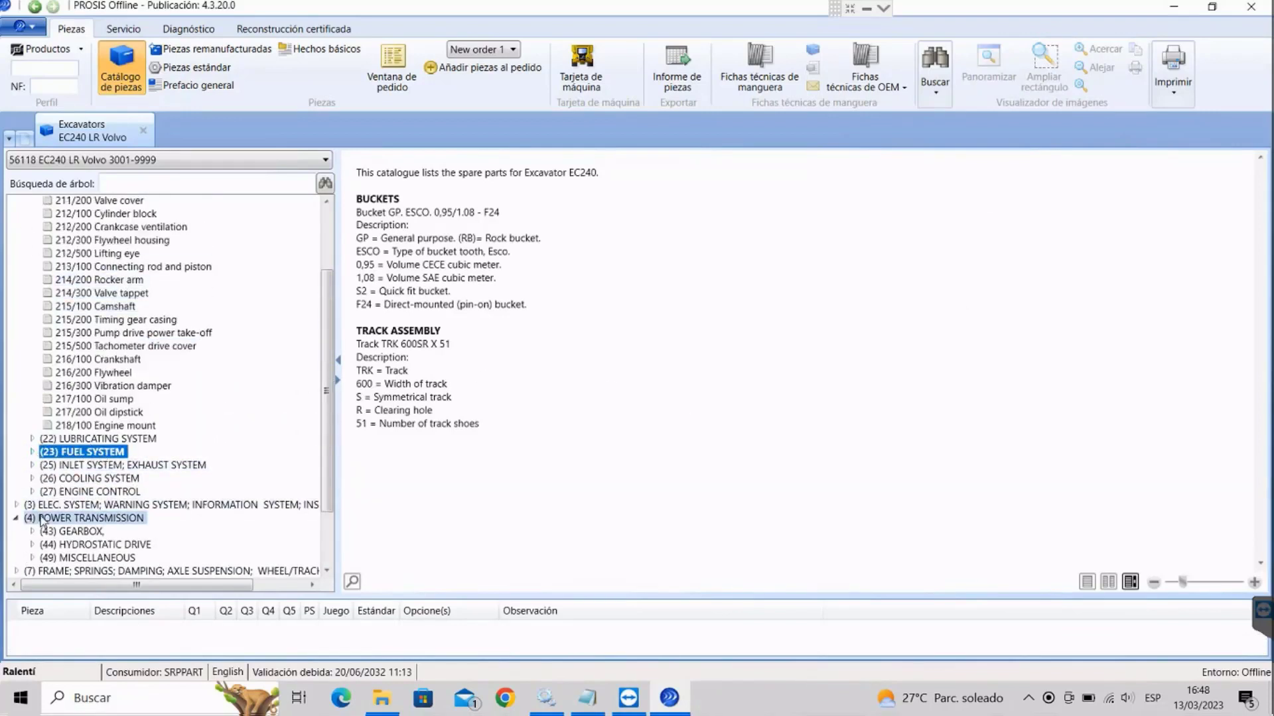
{"action": "scroll", "coordinate": [28, 383], "scroll_direction": "up", "scroll_amount": 3}
{"action": "left_click", "coordinate": [29, 256]}
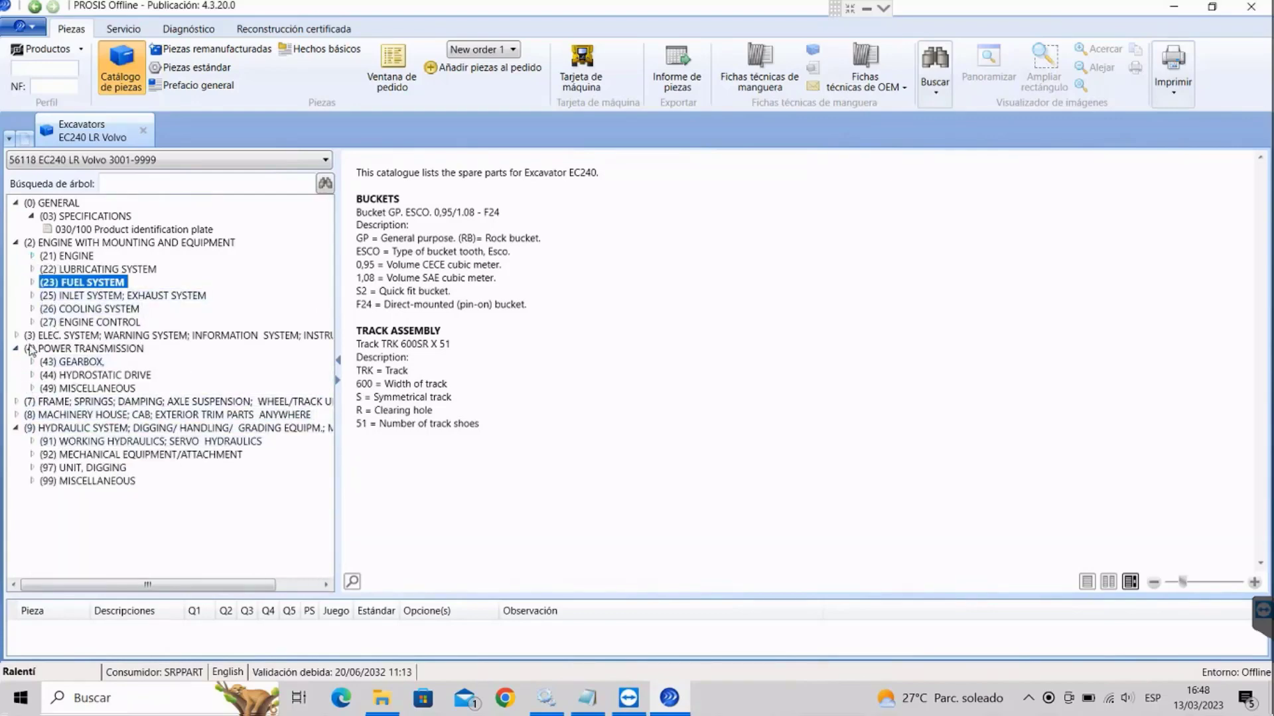
{"action": "left_click", "coordinate": [31, 322]}
{"action": "left_click", "coordinate": [87, 340]}
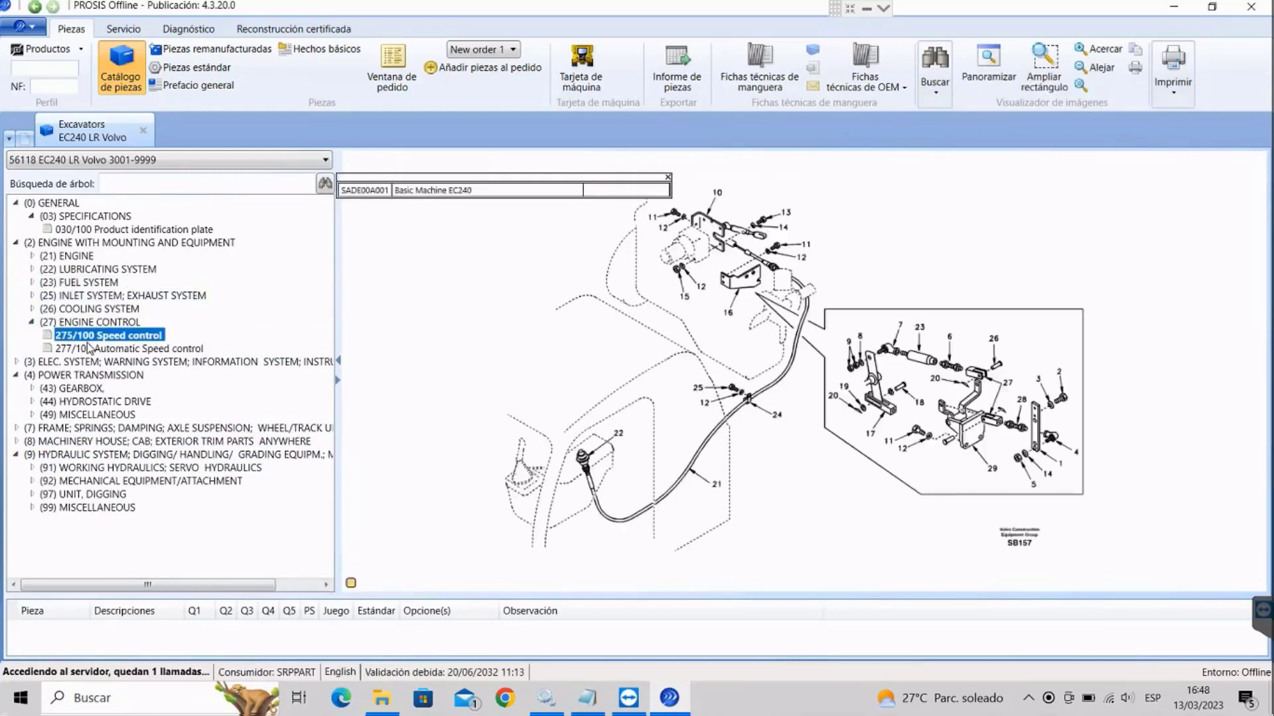
{"action": "left_click", "coordinate": [87, 352]}
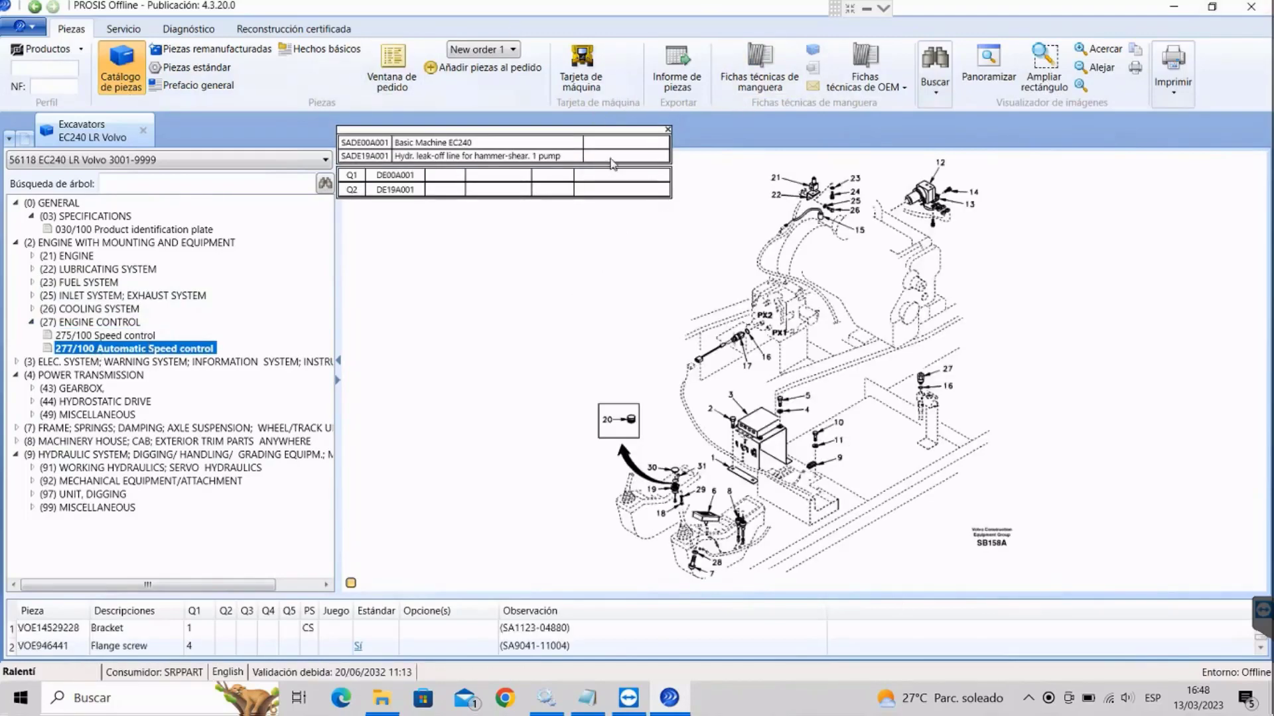
Collapse group (2), view 030/100 Product identification plate, then open 431/100 Travel gearbox under (43)
{"action": "scroll", "coordinate": [789, 396], "scroll_direction": "up", "scroll_amount": 2}
{"action": "left_click", "coordinate": [16, 242]}
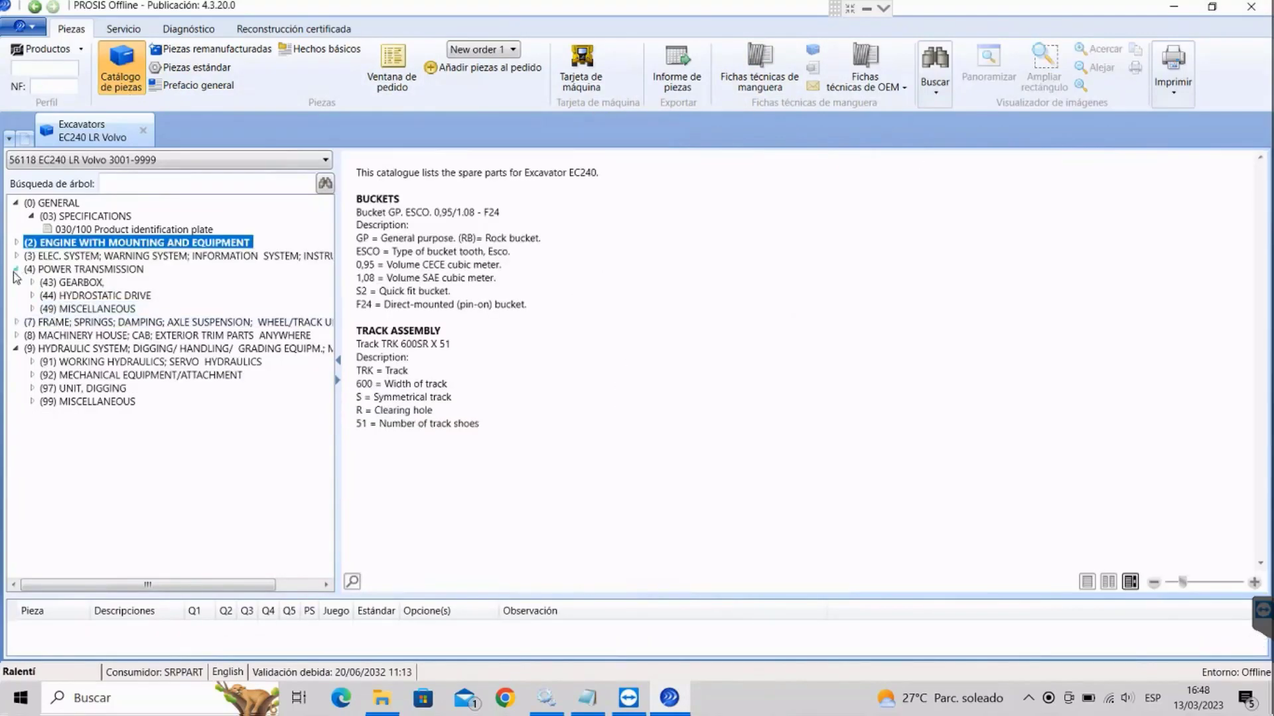
{"action": "left_click", "coordinate": [74, 230]}
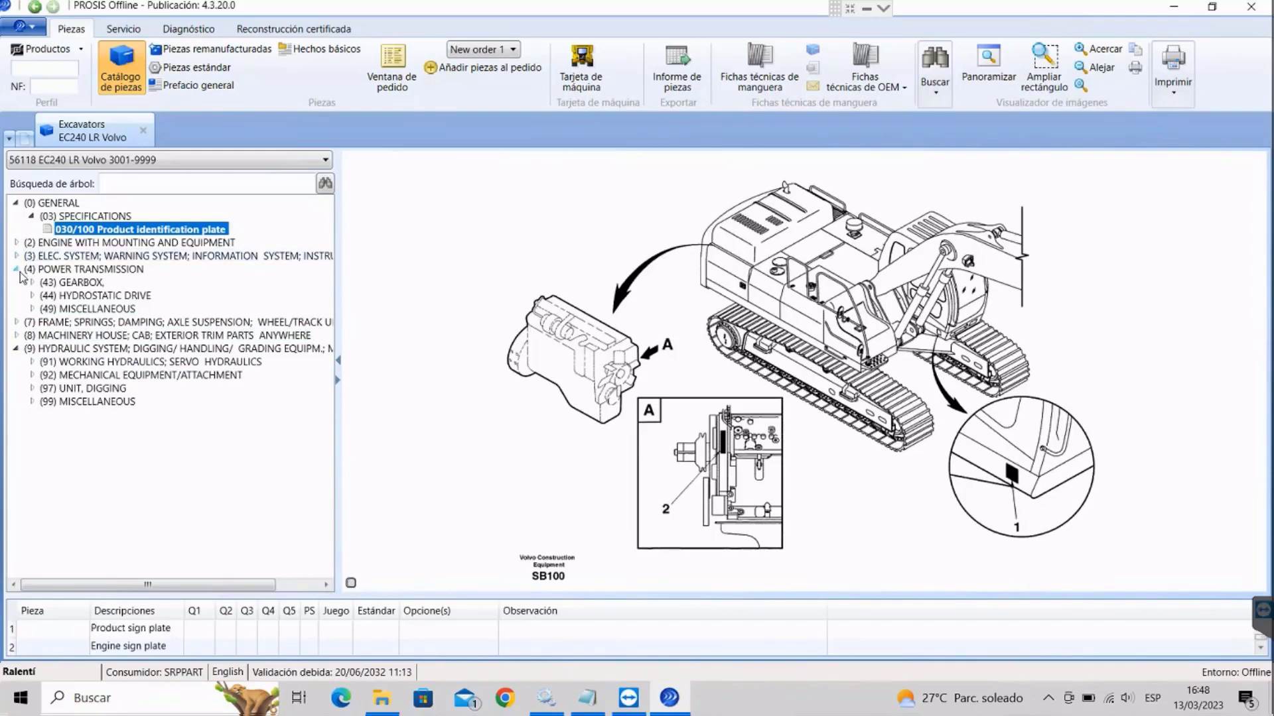
{"action": "left_click", "coordinate": [60, 283]}
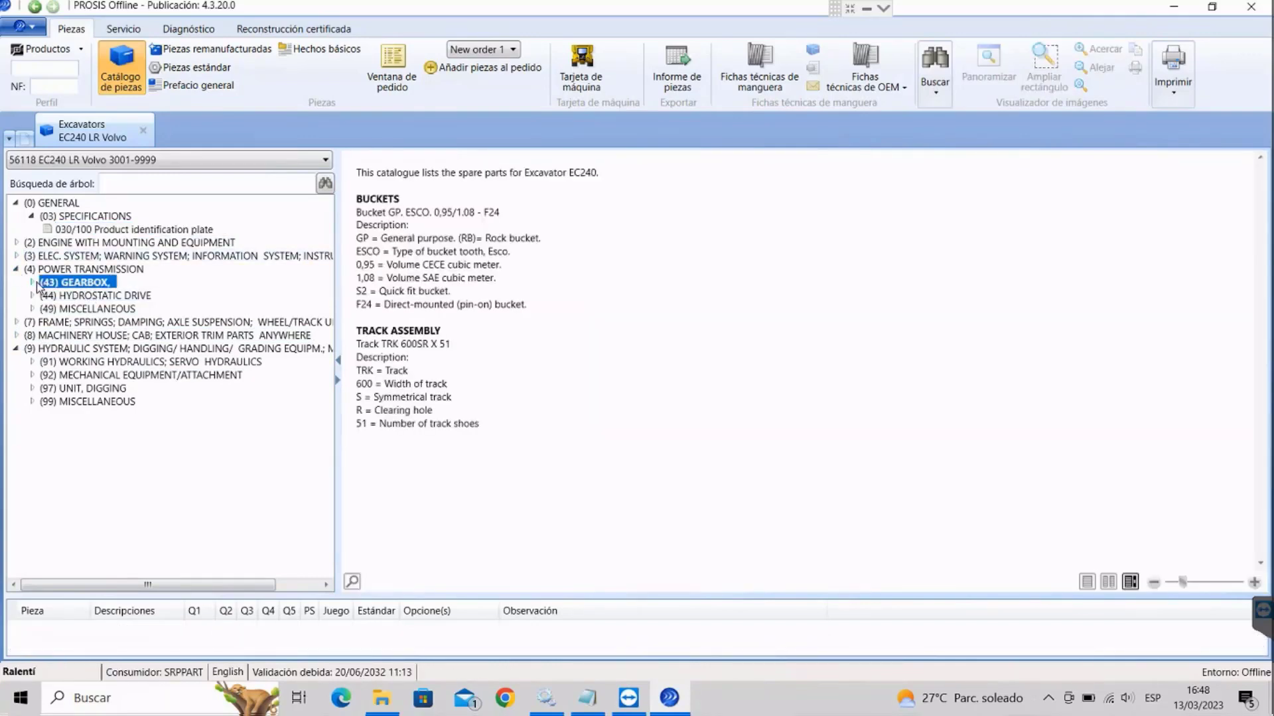
{"action": "left_click", "coordinate": [33, 284]}
{"action": "left_click", "coordinate": [73, 296]}
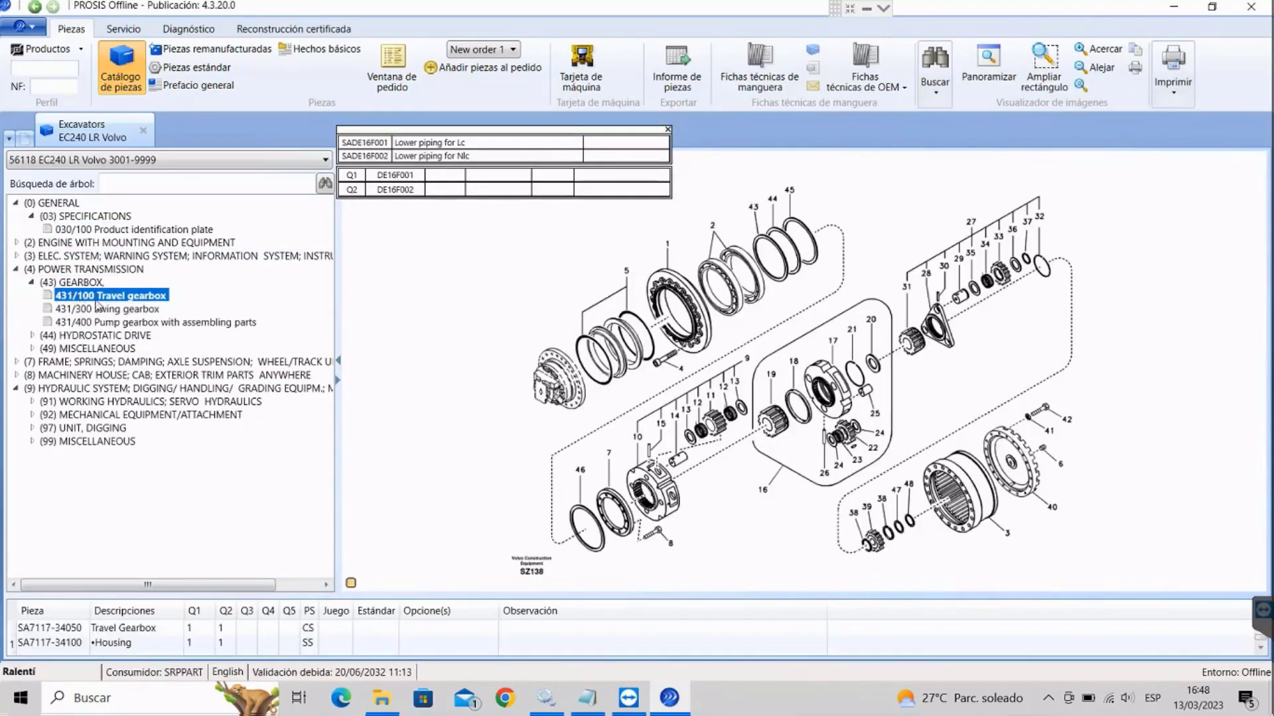
View the 431/300 Swing and 431/400 Pump gearboxes, then 443/300 piping with callout 14 as an O-ring
{"action": "left_click", "coordinate": [100, 311]}
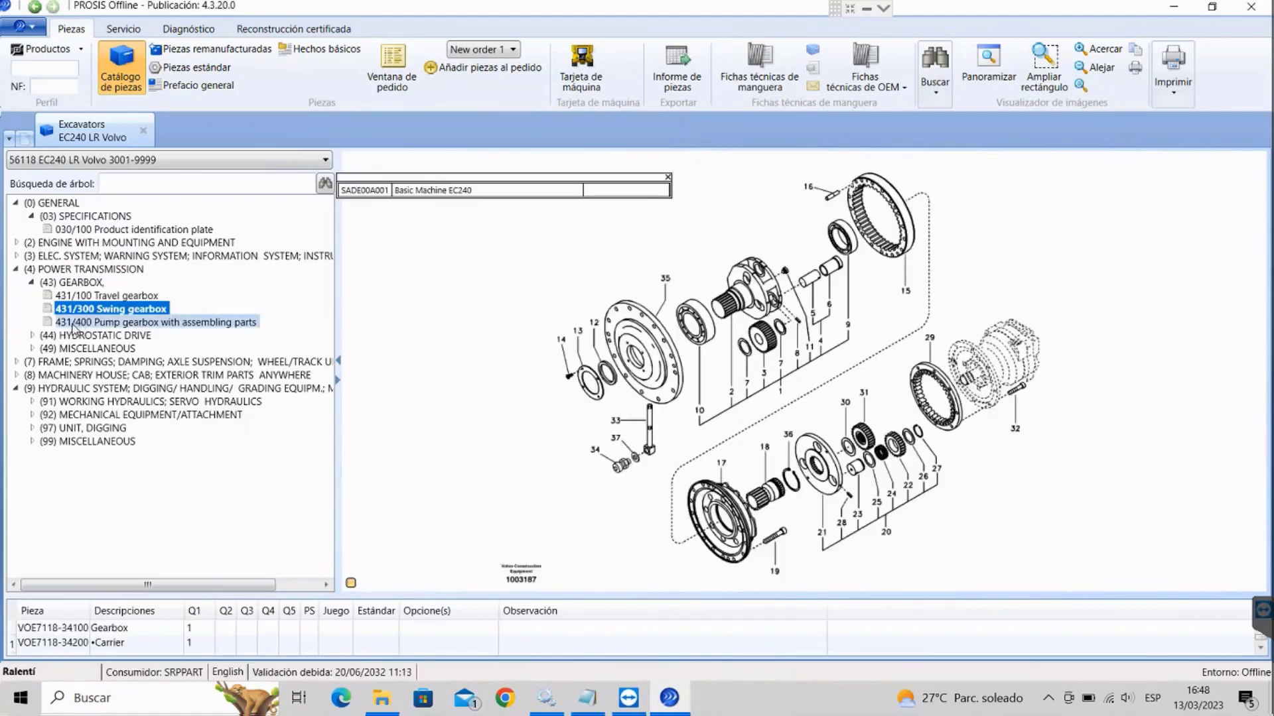
{"action": "left_click", "coordinate": [73, 324]}
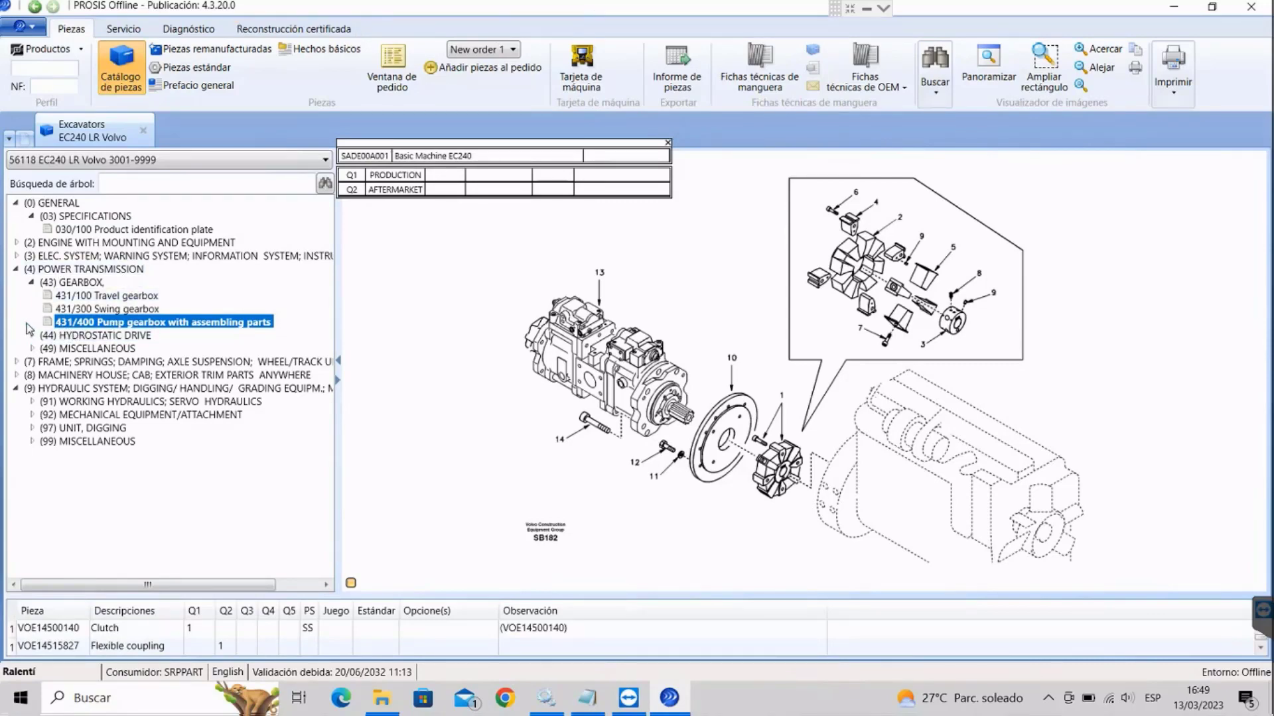
{"action": "left_click", "coordinate": [31, 283]}
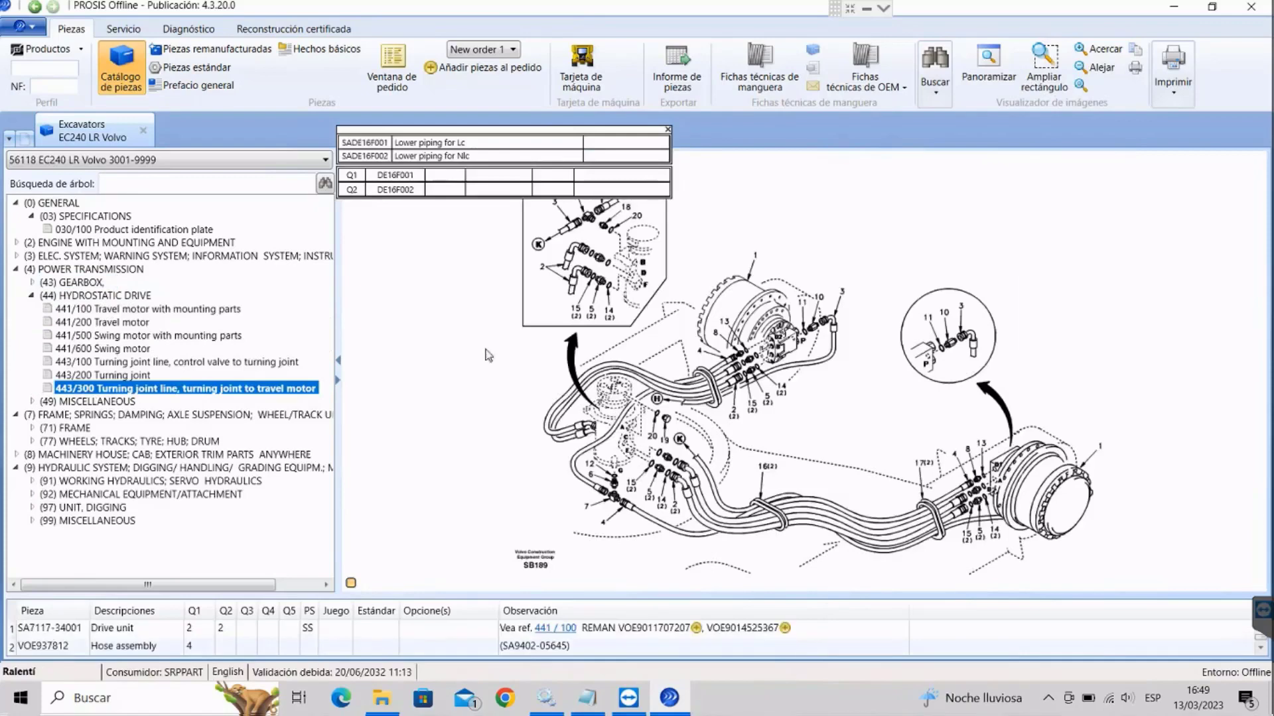
{"action": "left_click", "coordinate": [627, 358]}
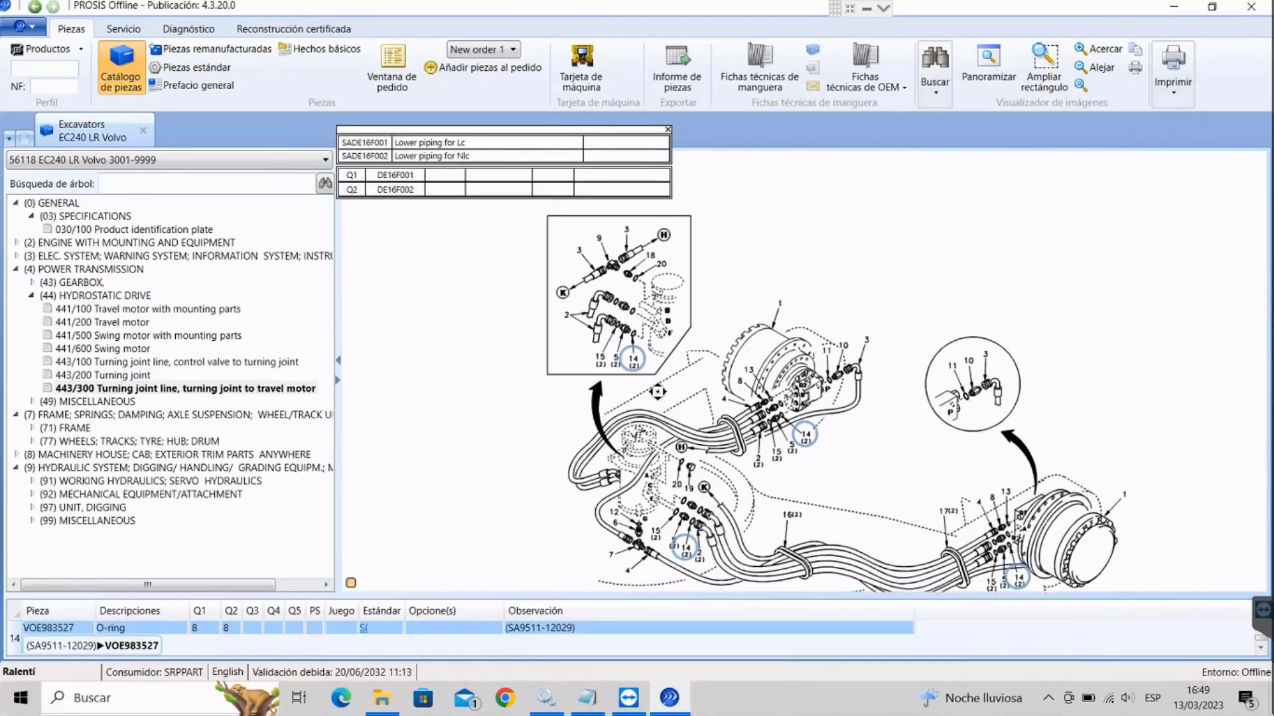
{"action": "scroll", "coordinate": [653, 376], "scroll_direction": "up", "scroll_amount": 1}
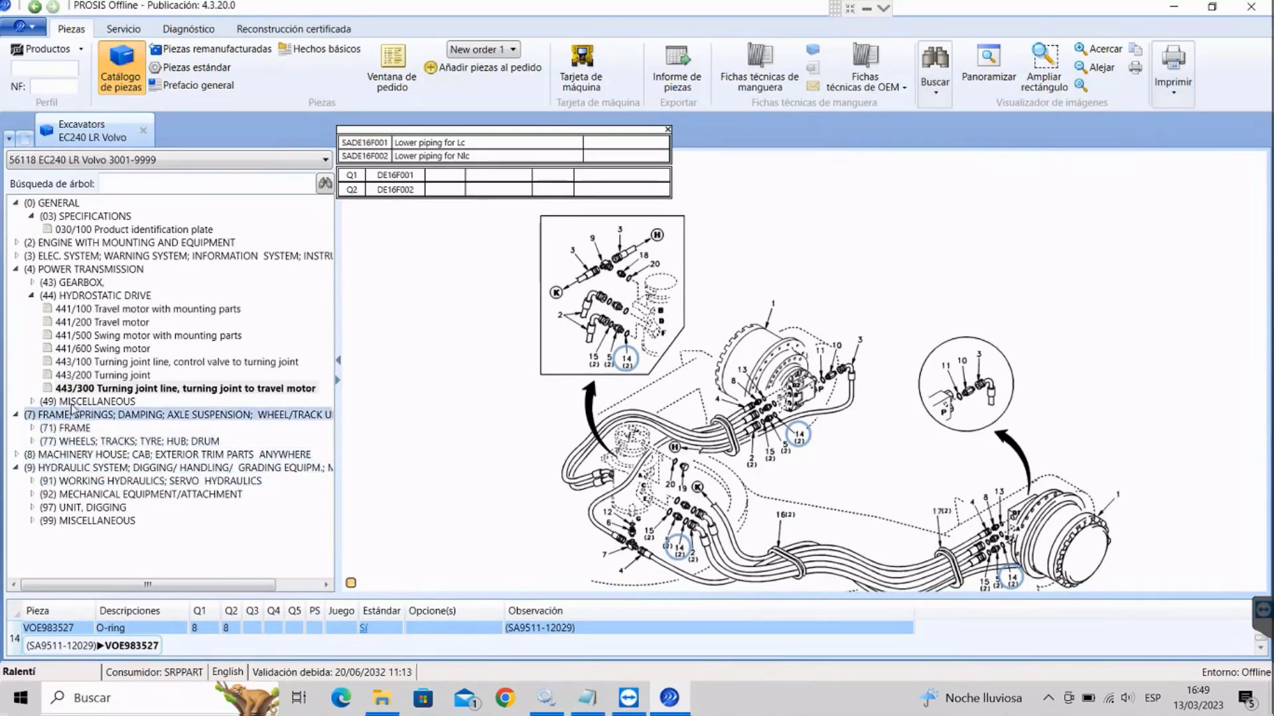
{"action": "left_click", "coordinate": [33, 296]}
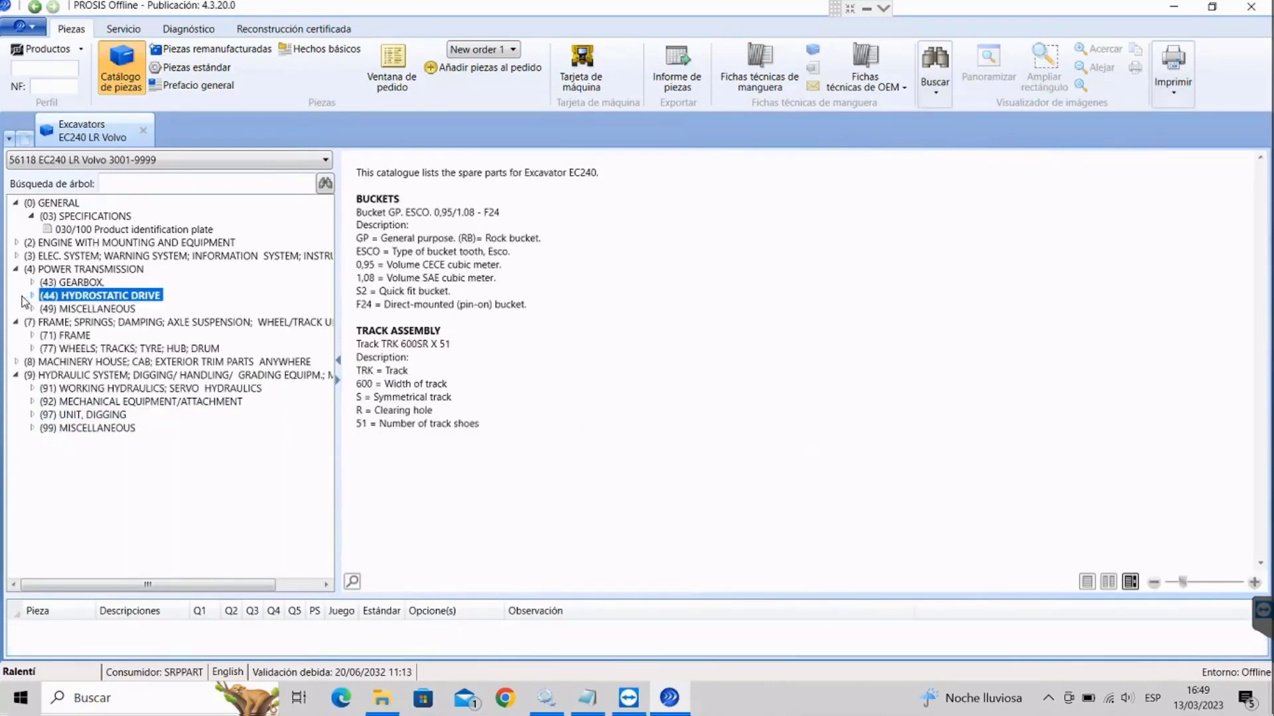
Under (91) WORKING HYDRAULICS, view the 911/100, 911/300, 912/200 and 913/200 diagrams
{"action": "left_click", "coordinate": [16, 270]}
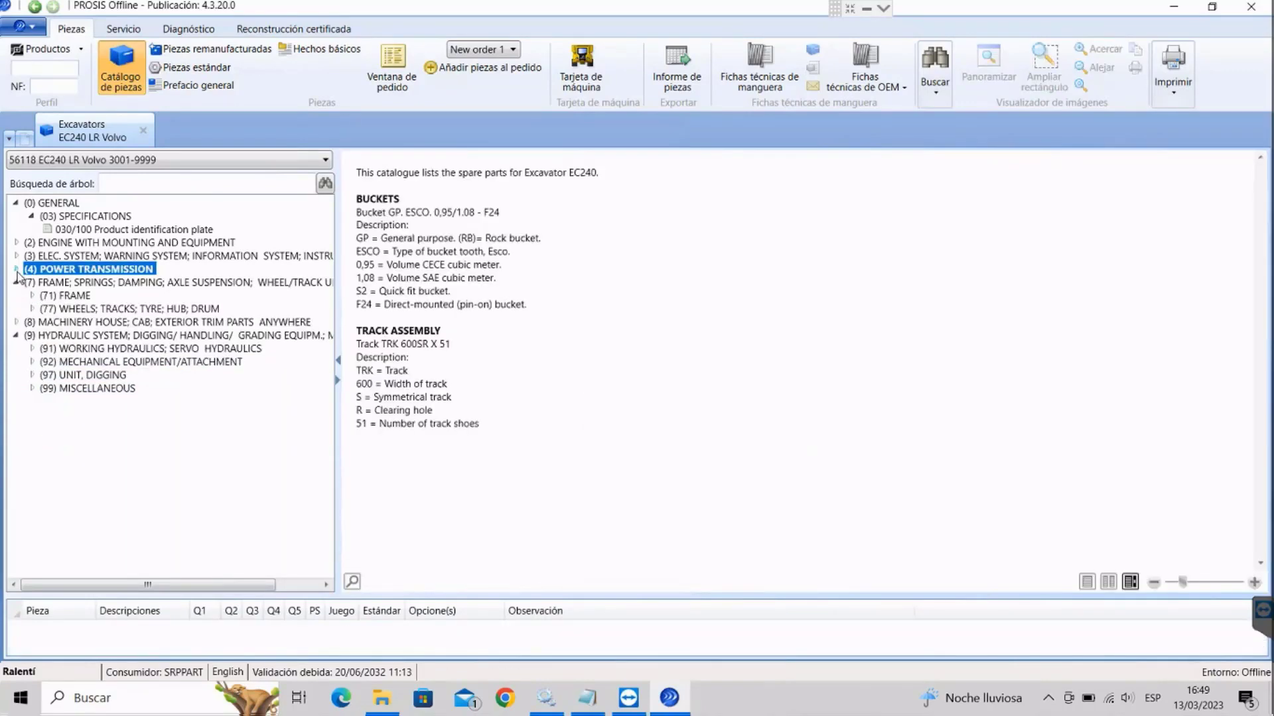
{"action": "left_click", "coordinate": [16, 336]}
{"action": "left_click", "coordinate": [18, 336]}
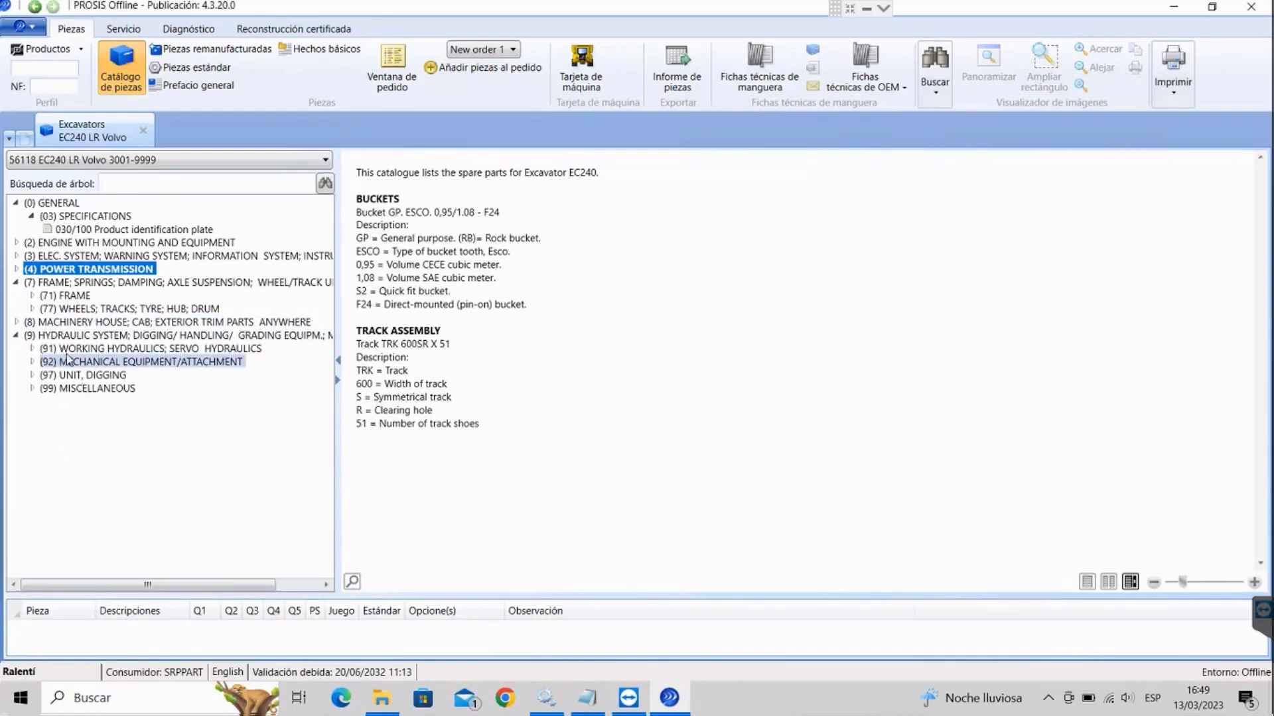
{"action": "left_click", "coordinate": [31, 348]}
{"action": "left_click", "coordinate": [52, 360]}
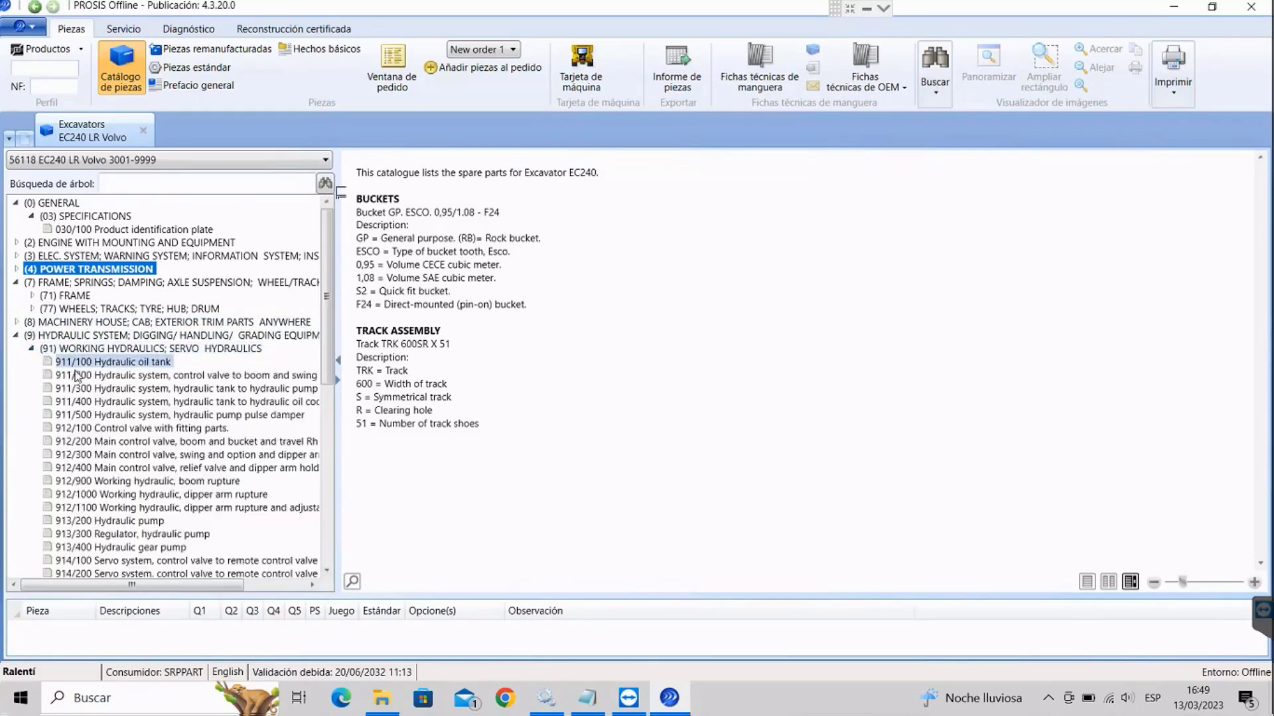
{"action": "left_click", "coordinate": [85, 389]}
{"action": "left_click", "coordinate": [104, 441]}
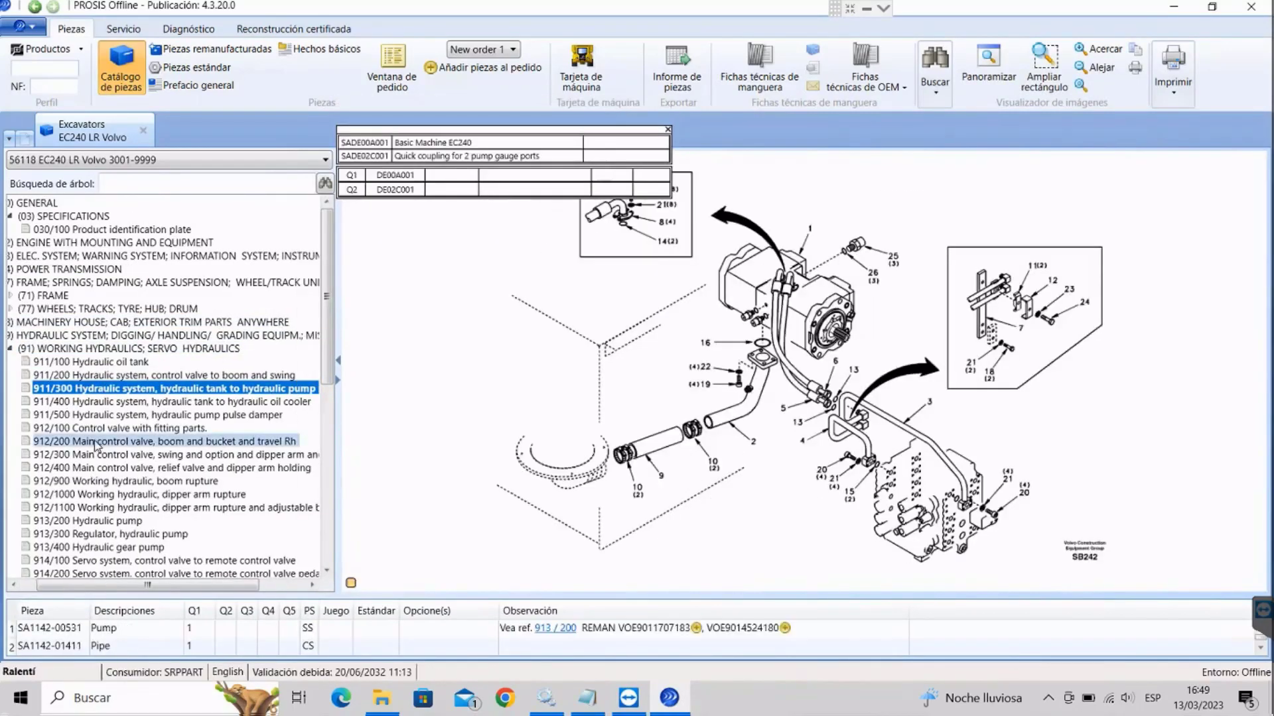
{"action": "left_click", "coordinate": [93, 521]}
{"action": "scroll", "coordinate": [112, 524], "scroll_direction": "down", "scroll_amount": 4}
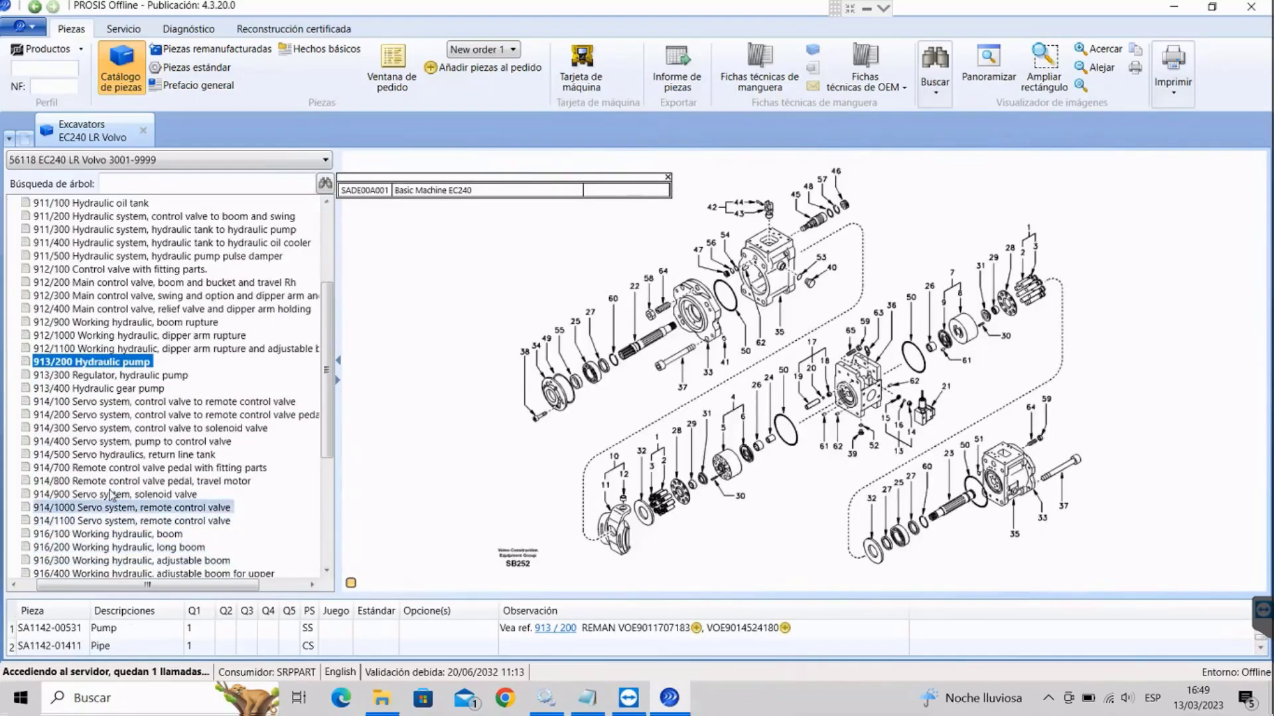
View 914/900, 916/200, 916/800 (hose table moved aside), 916/900, 916/1300 and 916/1400 diagrams
{"action": "left_click", "coordinate": [114, 494]}
{"action": "scroll", "coordinate": [116, 500], "scroll_direction": "down", "scroll_amount": 2}
{"action": "left_click", "coordinate": [111, 468]}
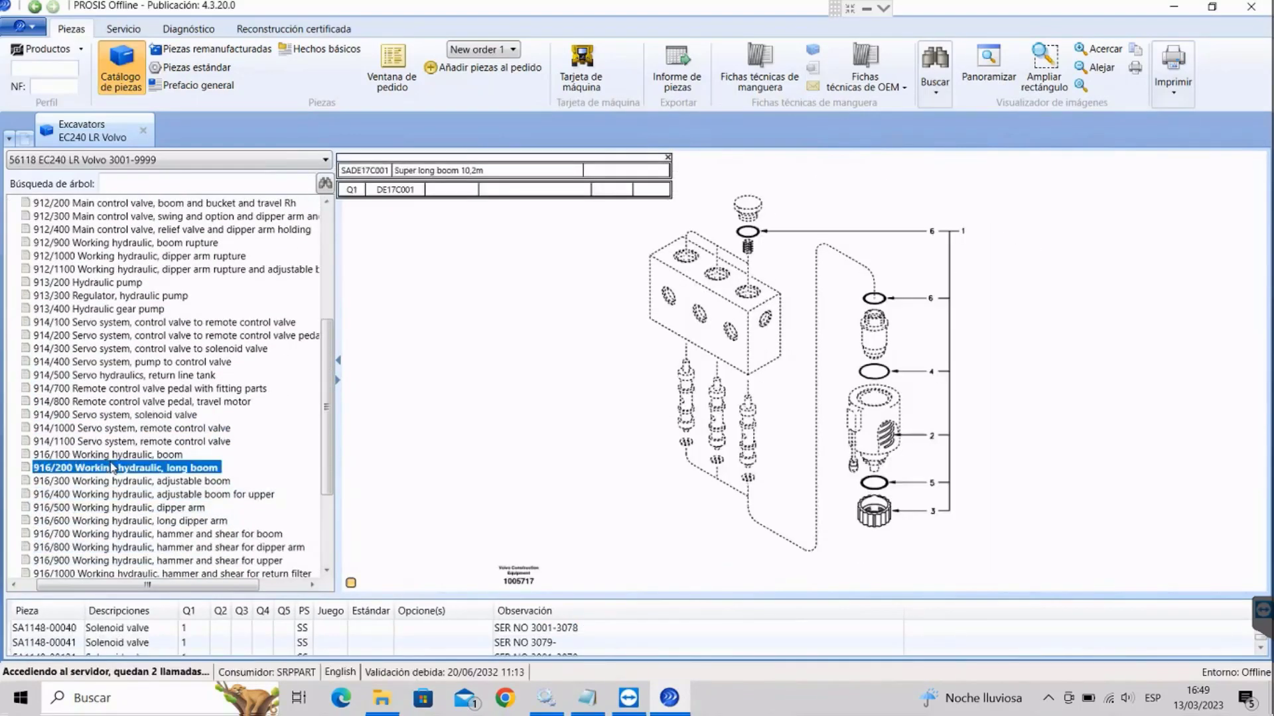
{"action": "left_click", "coordinate": [111, 547]}
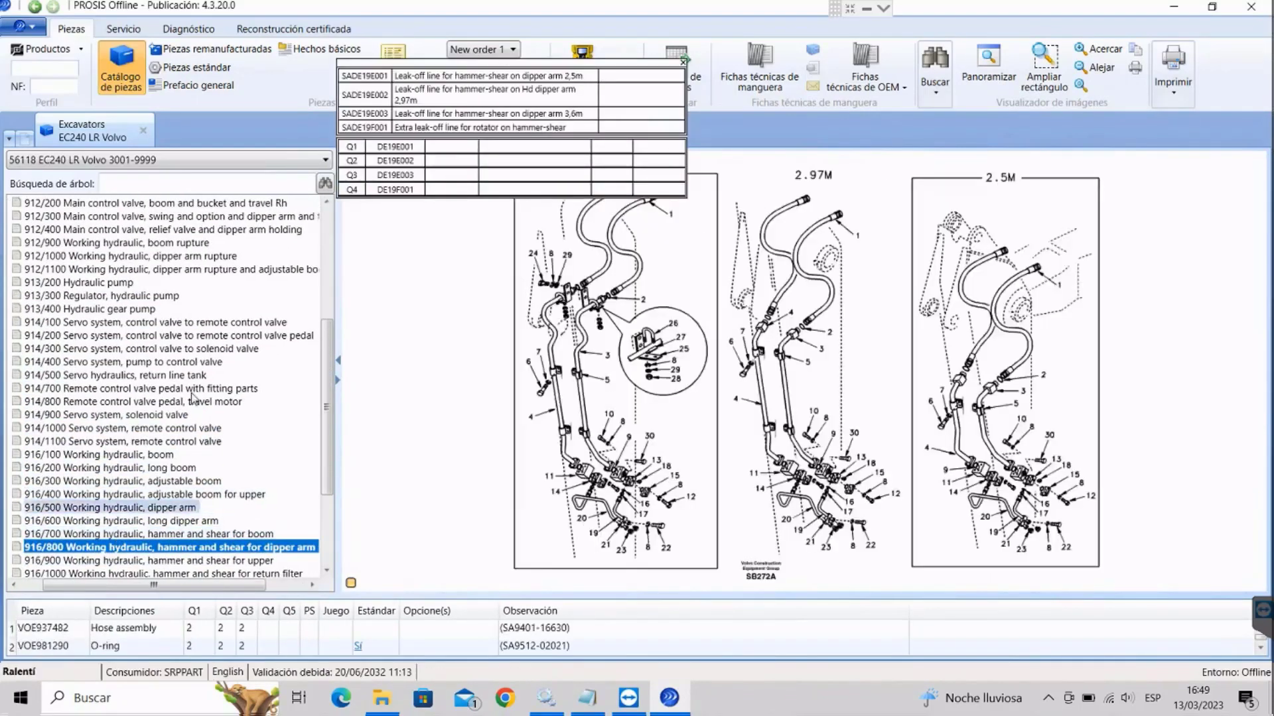
{"action": "left_click_drag", "start_coordinate": [416, 69], "coordinate": [939, 20]}
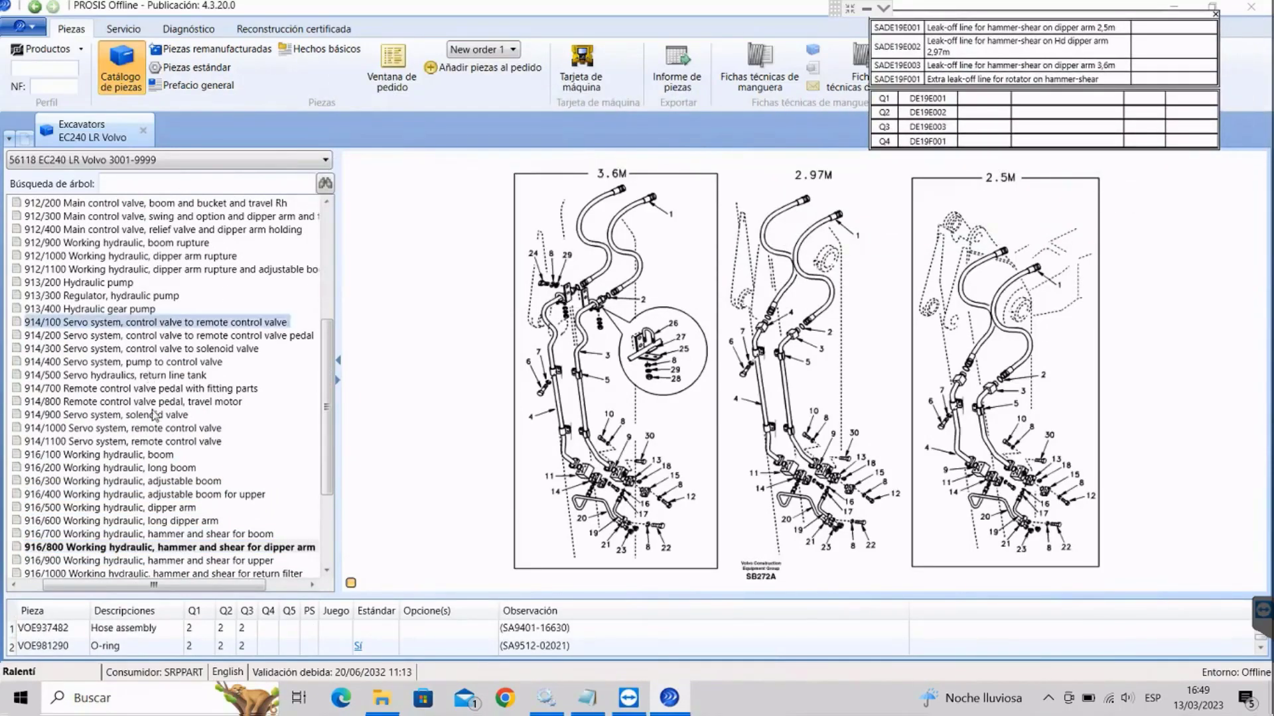
{"action": "scroll", "coordinate": [86, 492], "scroll_direction": "down", "scroll_amount": 2}
{"action": "left_click", "coordinate": [85, 483]}
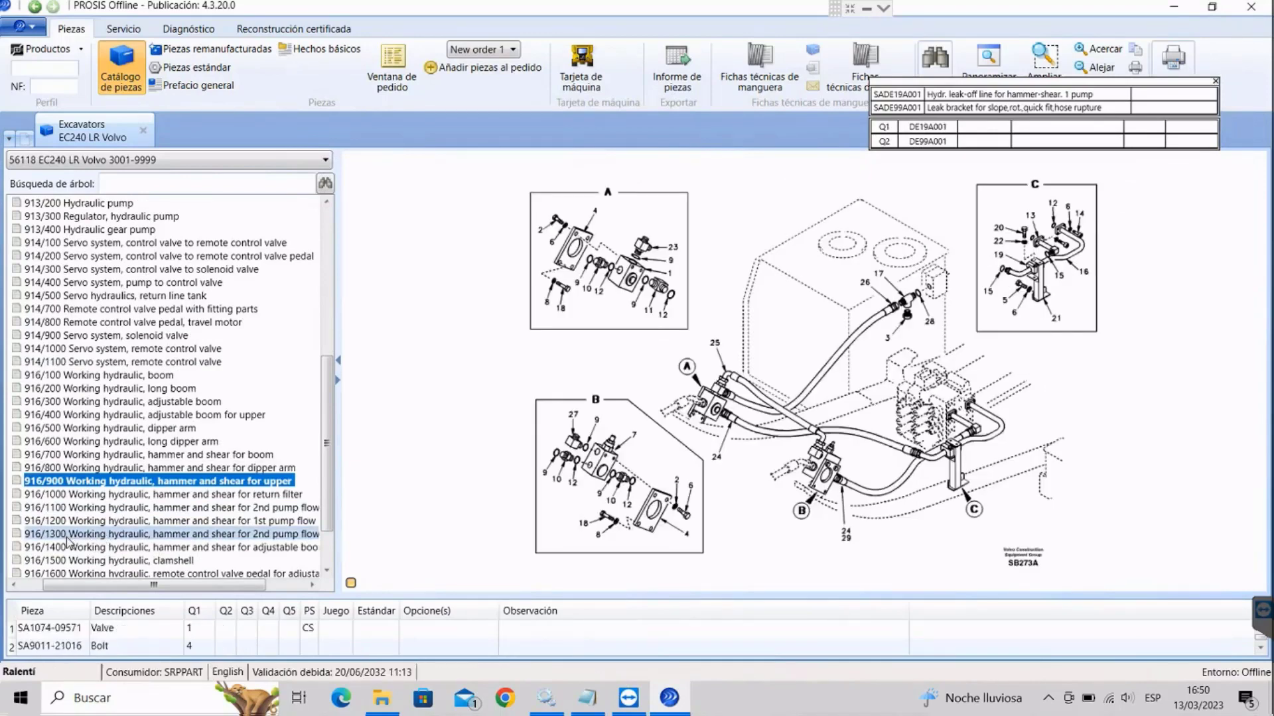
{"action": "left_click", "coordinate": [80, 534]}
{"action": "left_click", "coordinate": [77, 550]}
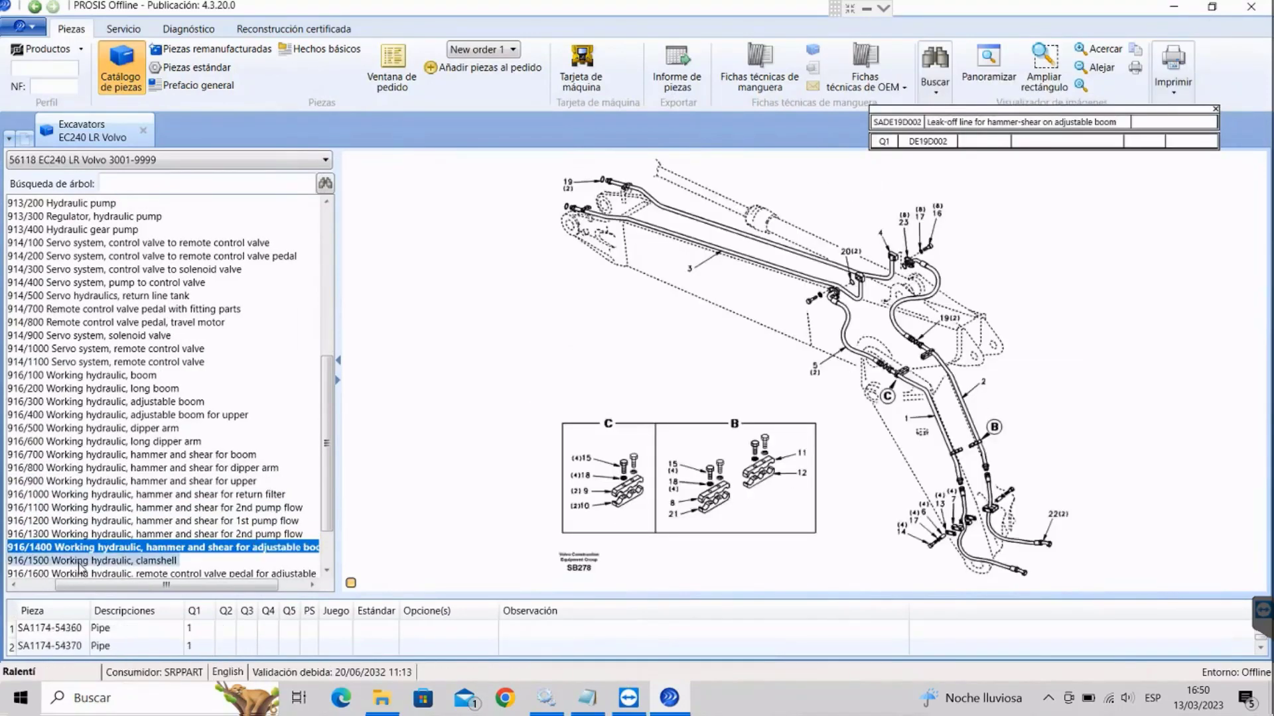
View the 916/1500 and 916/1700 diagrams, then fold (9) and open 030/100 Product identification plate
{"action": "left_click", "coordinate": [80, 561]}
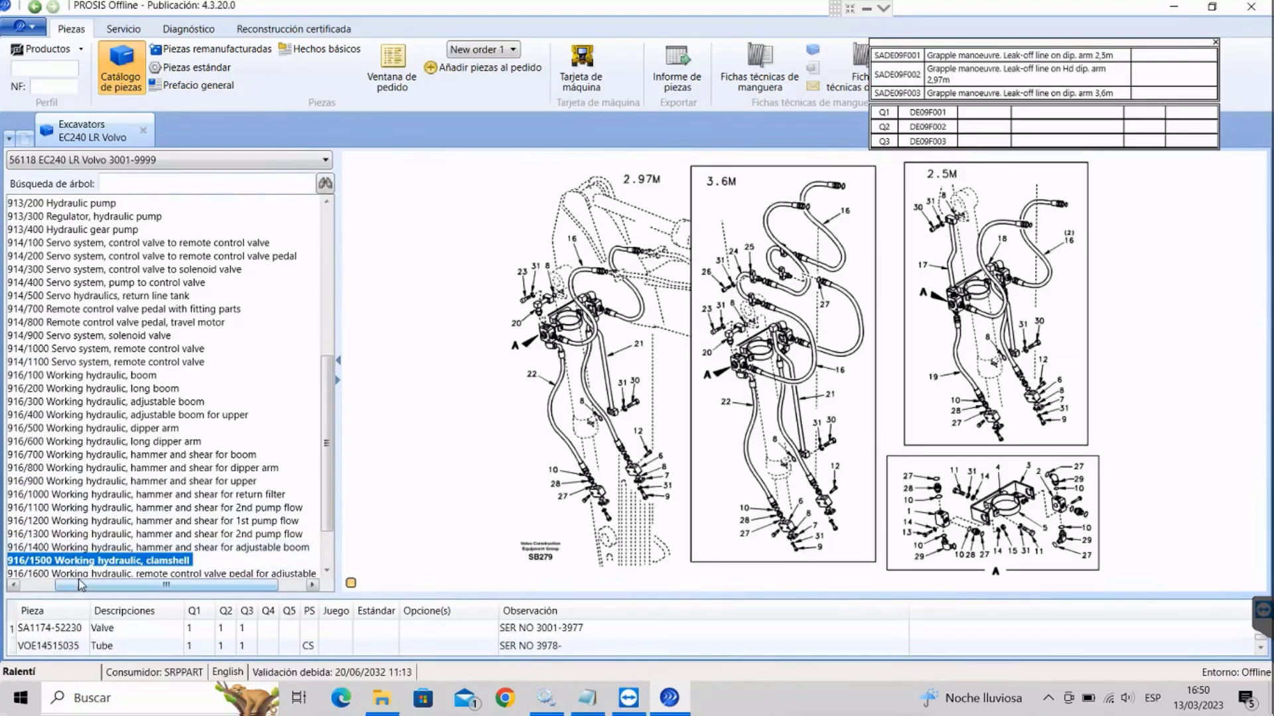
{"action": "scroll", "coordinate": [93, 557], "scroll_direction": "down", "scroll_amount": 1}
{"action": "left_click", "coordinate": [75, 549]}
{"action": "scroll", "coordinate": [71, 559], "scroll_direction": "down", "scroll_amount": 1}
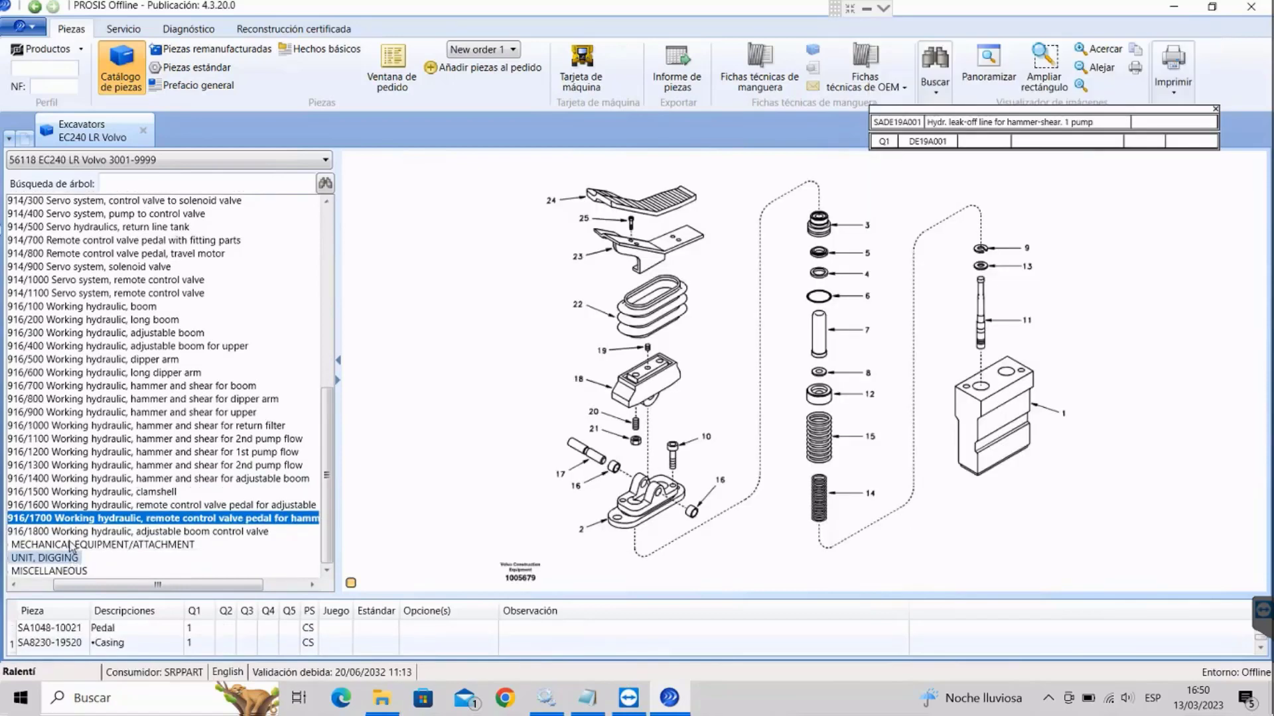
{"action": "left_click", "coordinate": [71, 559]}
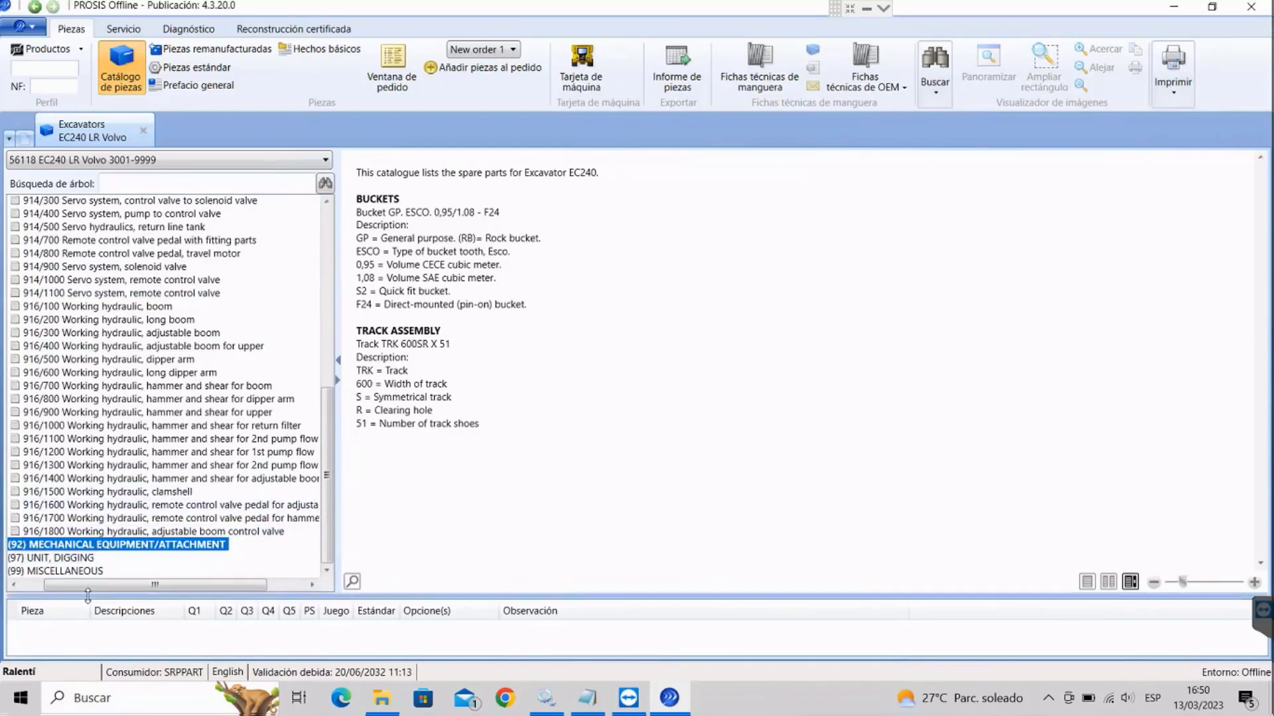
{"action": "left_click_drag", "start_coordinate": [73, 585], "coordinate": [3, 552]}
{"action": "scroll", "coordinate": [12, 347], "scroll_direction": "up", "scroll_amount": 10}
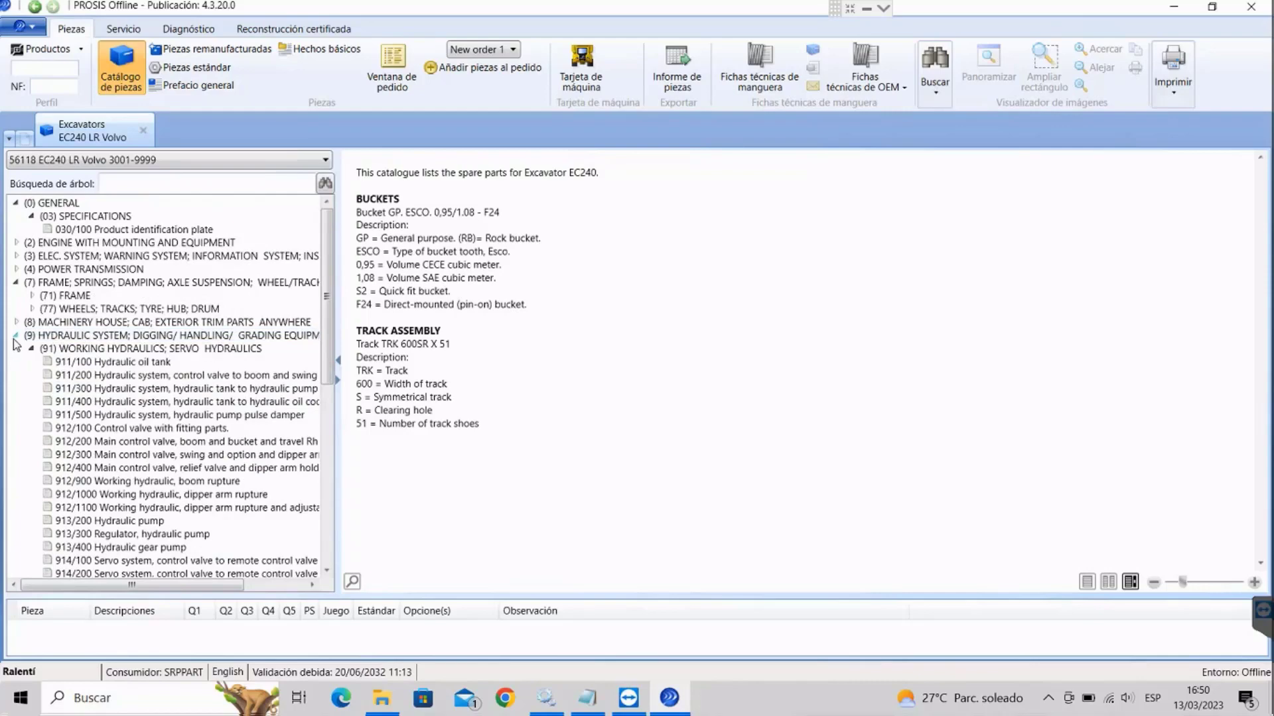
{"action": "left_click", "coordinate": [15, 337]}
{"action": "left_click", "coordinate": [47, 231]}
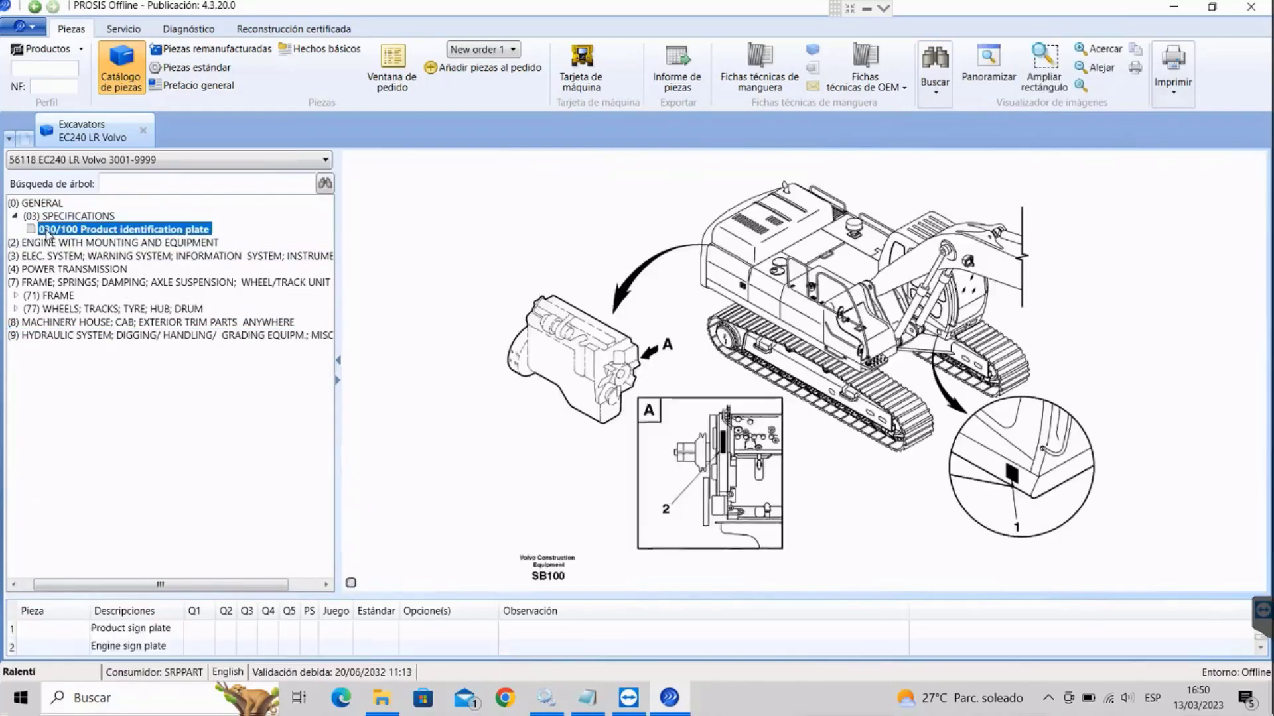
Open Servicio > Reparación and view the three Time Guide entries under (07) STANDARD TIME > (070) General
{"action": "left_click", "coordinate": [137, 32]}
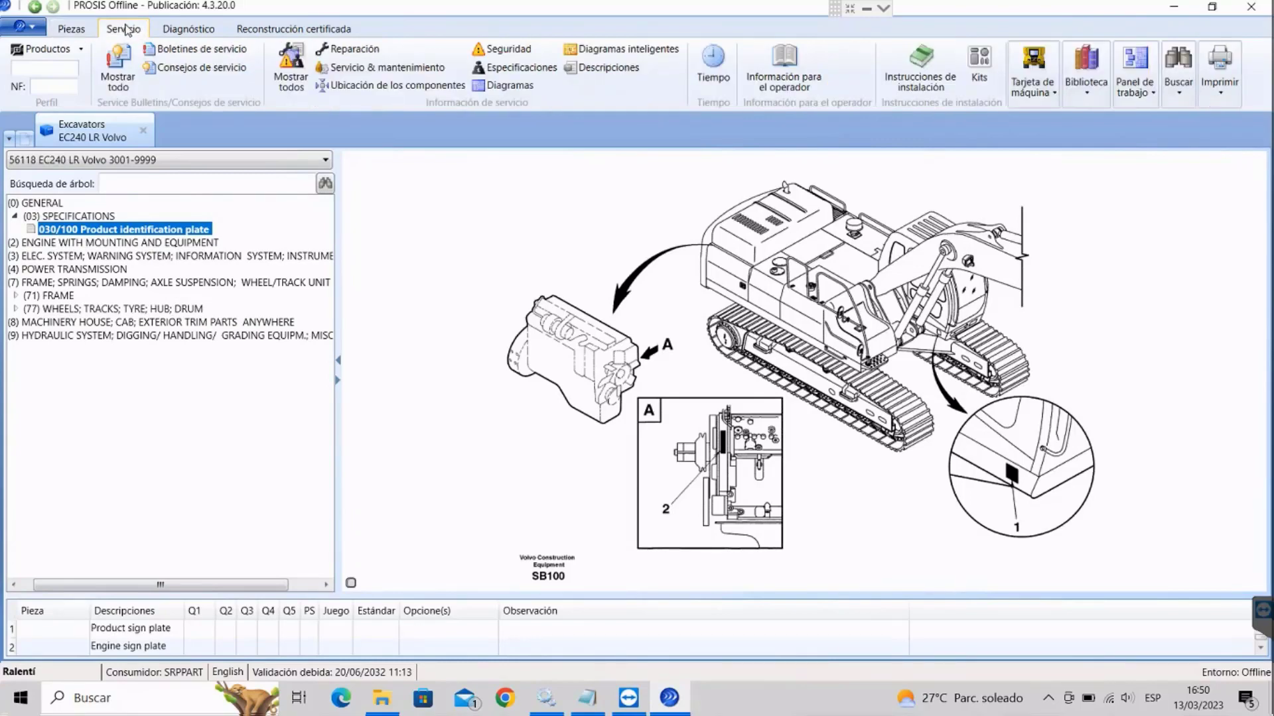
{"action": "left_click", "coordinate": [350, 49]}
{"action": "left_click", "coordinate": [67, 210]}
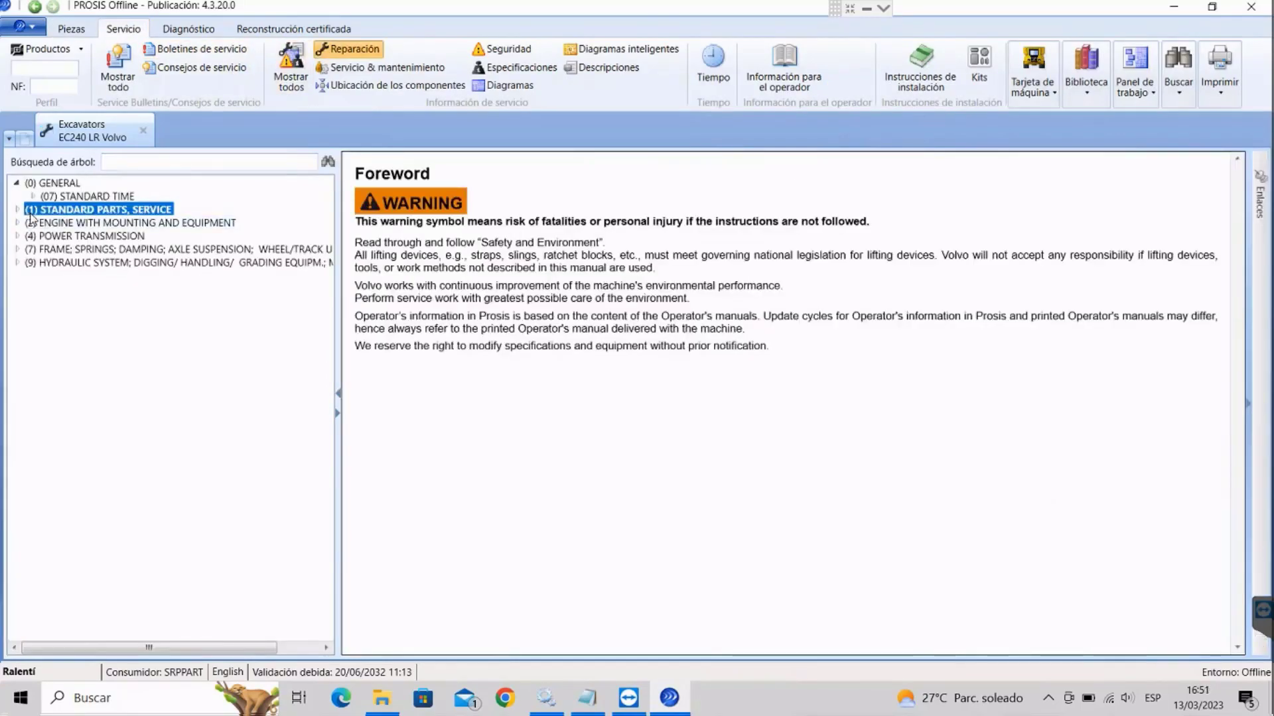
{"action": "left_click", "coordinate": [32, 196]}
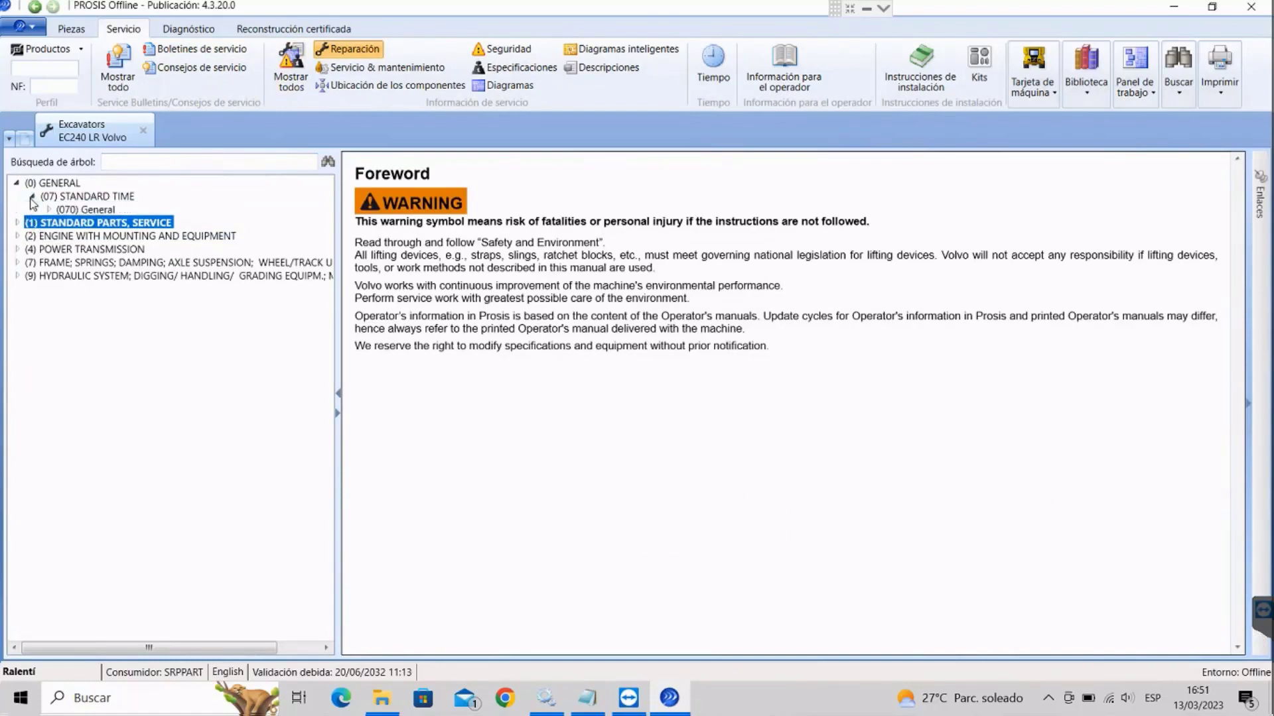
{"action": "left_click", "coordinate": [86, 210]}
{"action": "left_click", "coordinate": [48, 210]}
{"action": "left_click", "coordinate": [97, 223]}
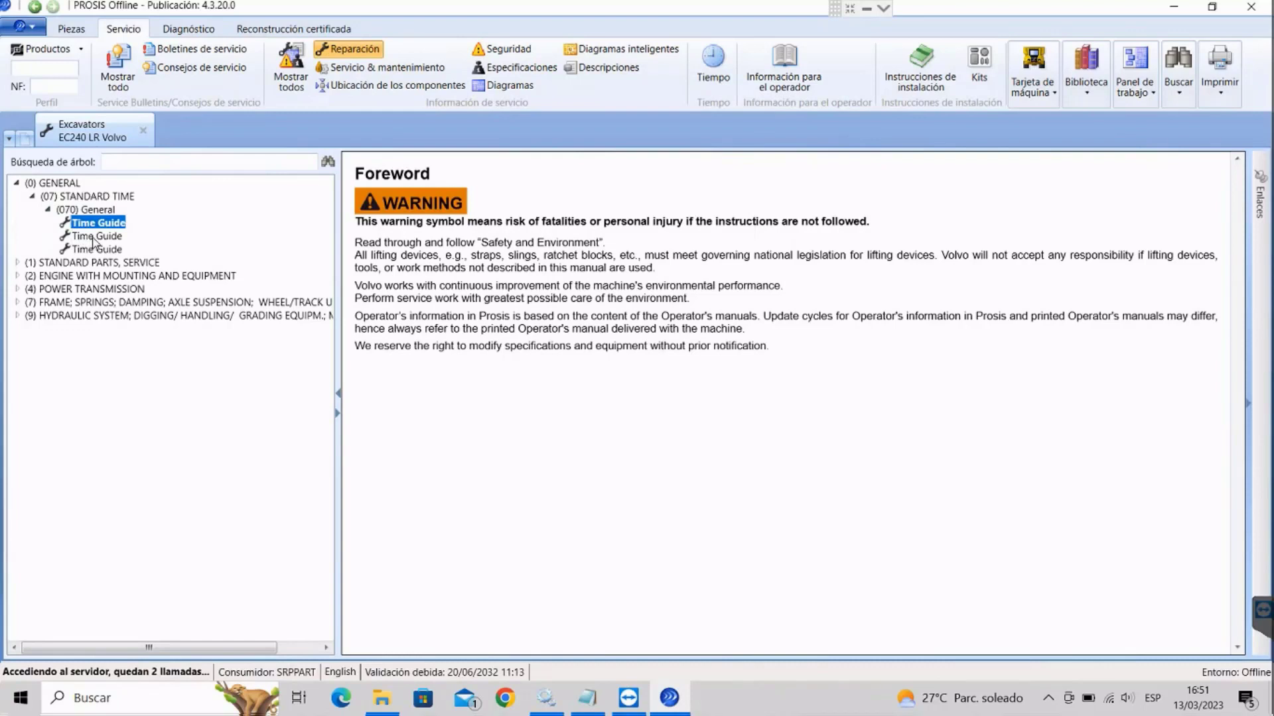
{"action": "left_click", "coordinate": [94, 237]}
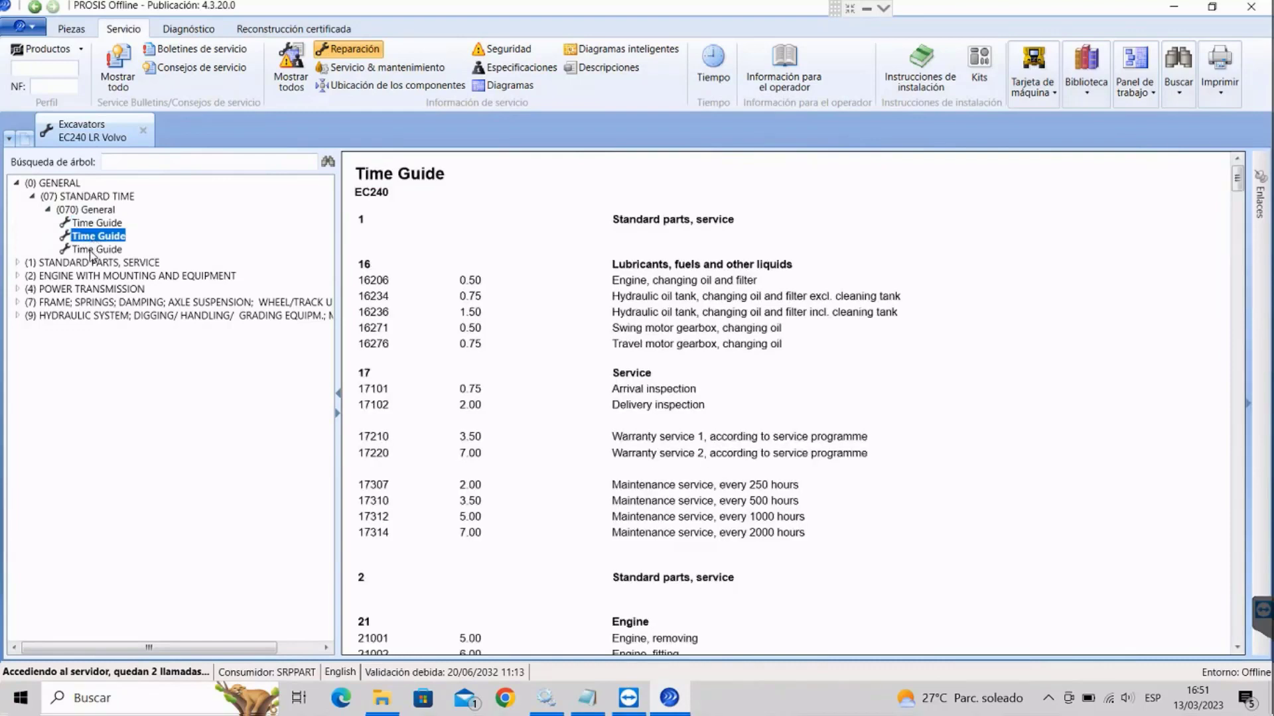
{"action": "left_click", "coordinate": [87, 250]}
Under (2) > (21) > (214) Valve mechanism, open the Valve clearance adjustment document
{"action": "left_click", "coordinate": [17, 276]}
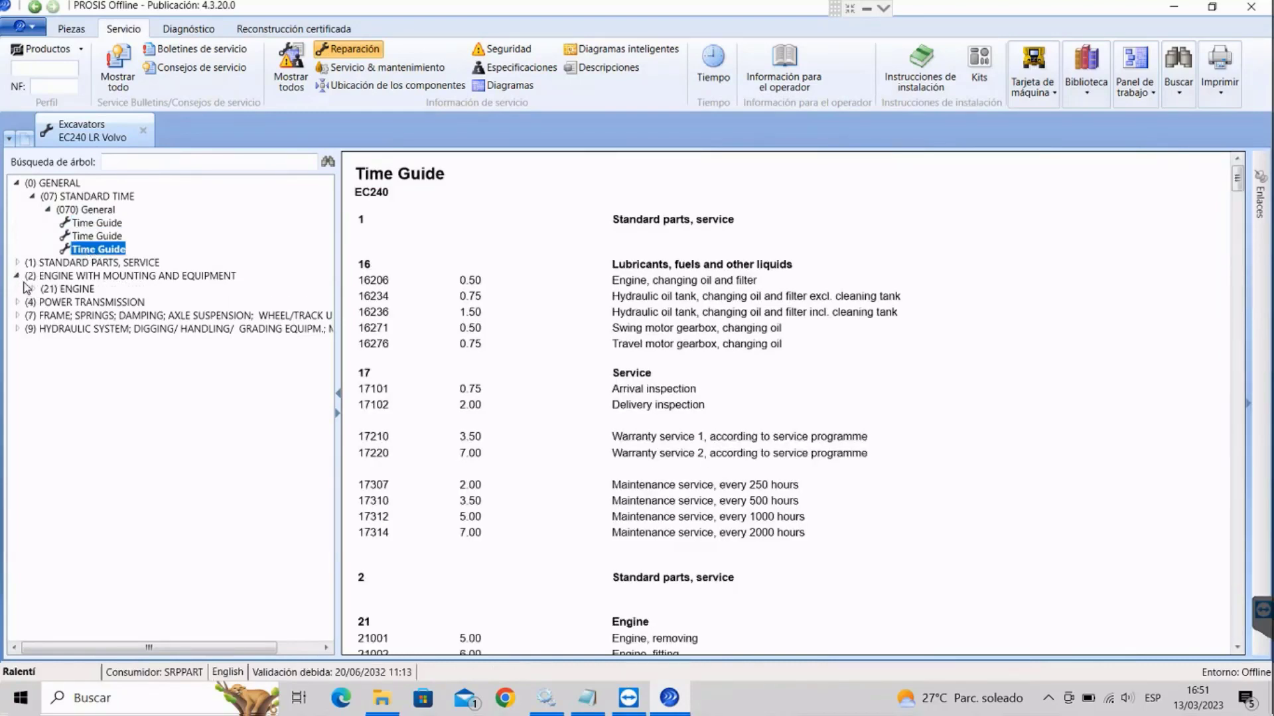
{"action": "left_click", "coordinate": [32, 290]}
{"action": "double_click", "coordinate": [69, 304]}
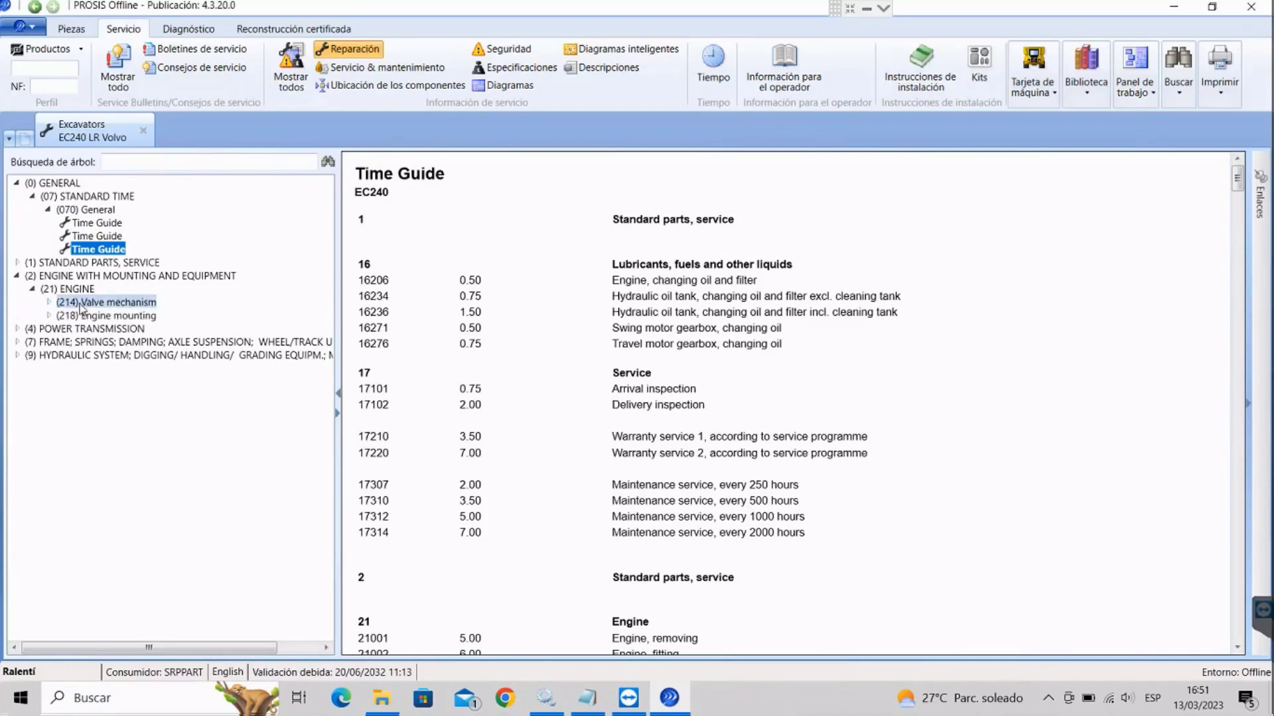
{"action": "left_click", "coordinate": [100, 329]}
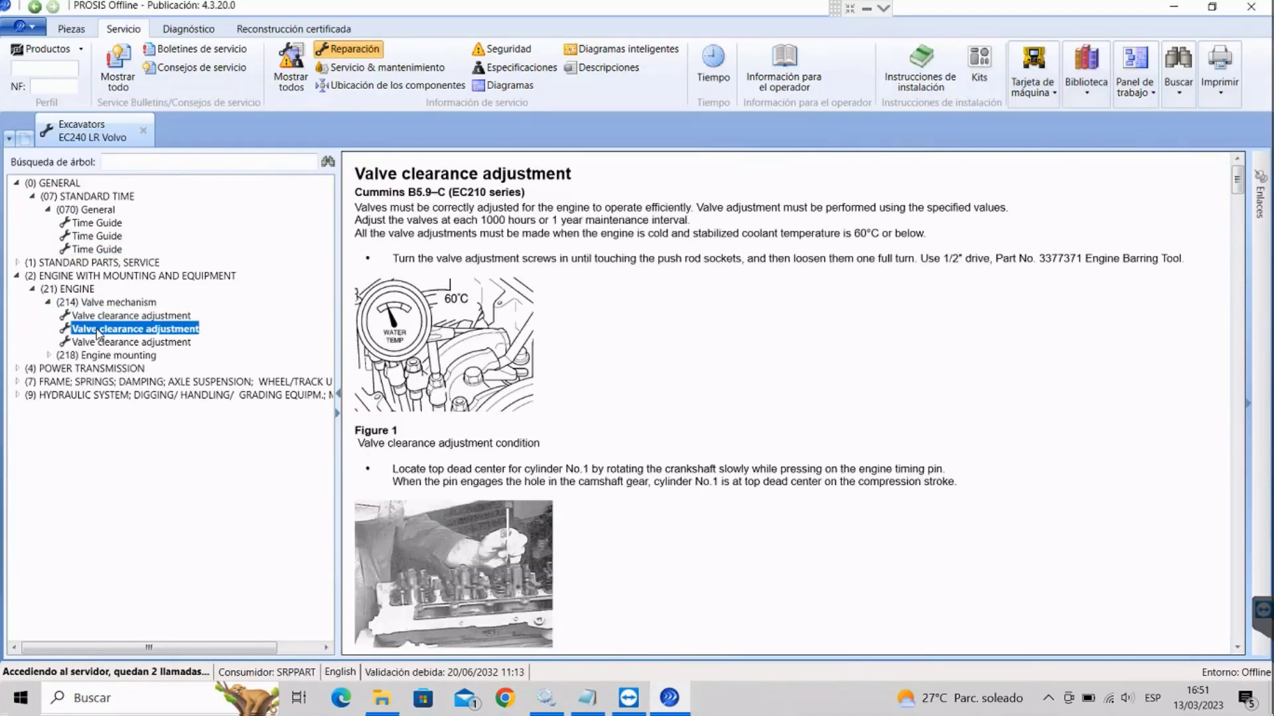
Open the third Valve clearance adjustment page and read down to Figure 20's timing pin removal
{"action": "left_click", "coordinate": [100, 342]}
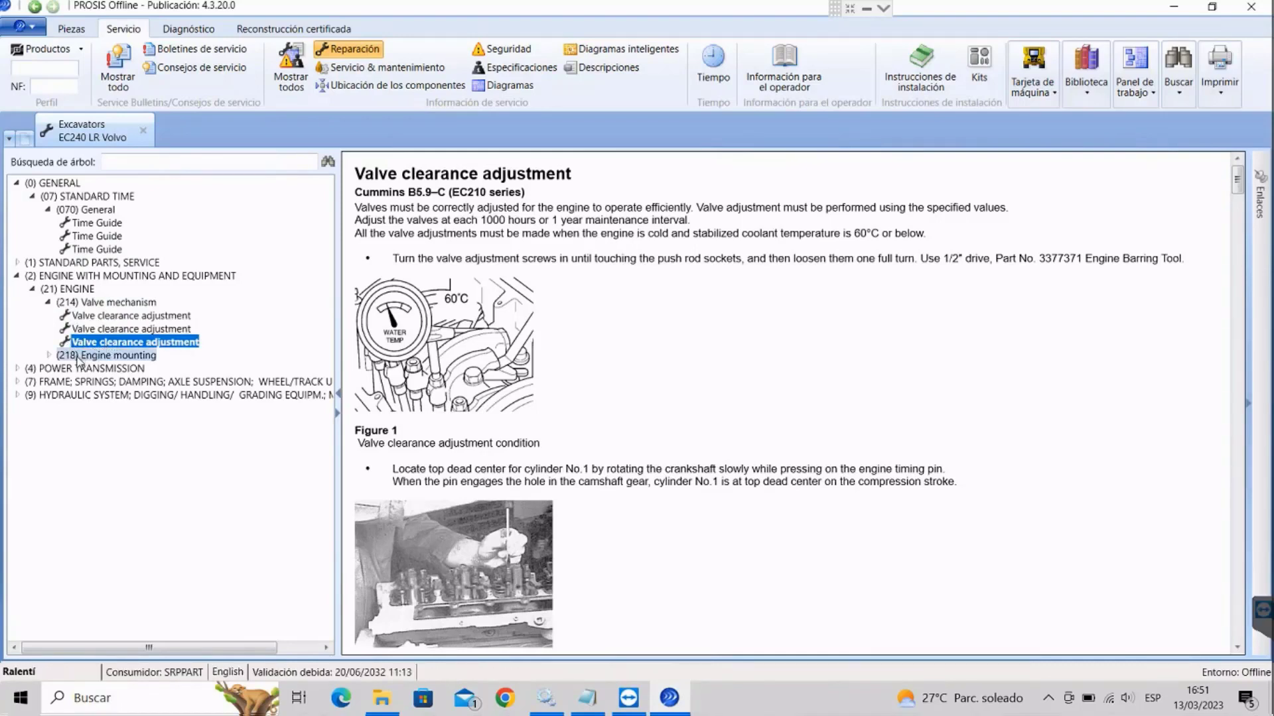
{"action": "left_click", "coordinate": [33, 293]}
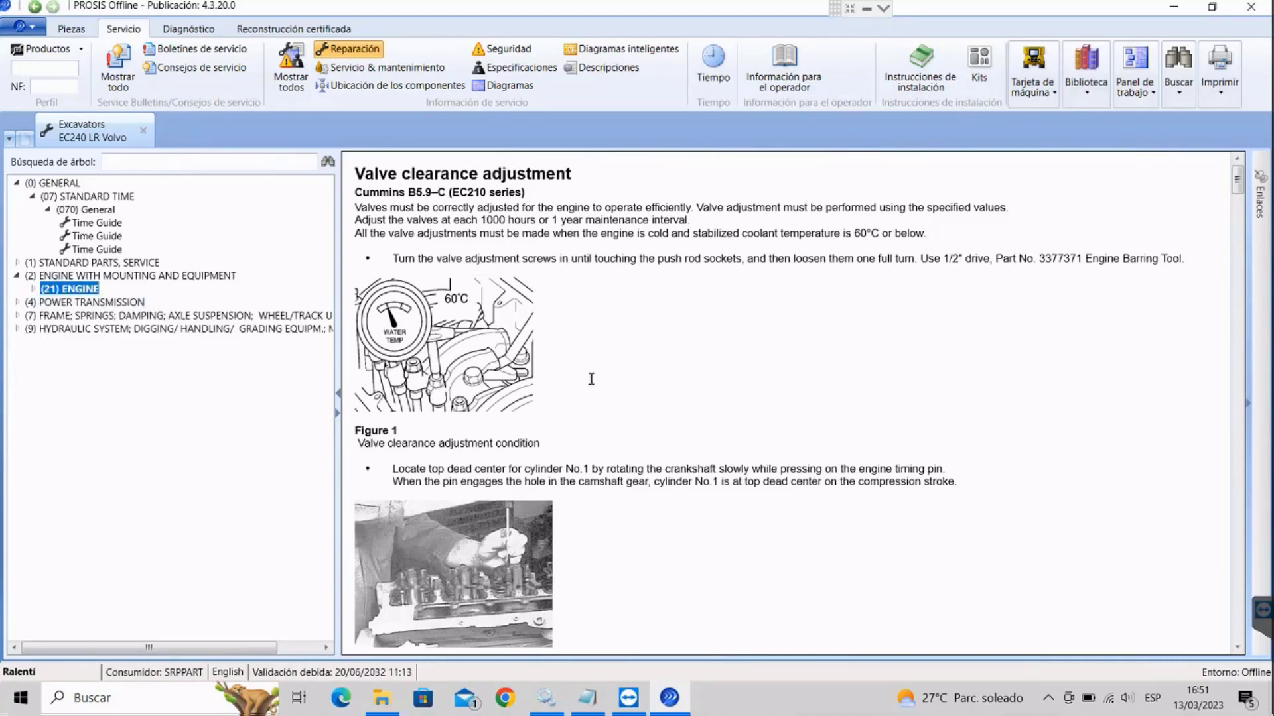
{"action": "scroll", "coordinate": [593, 379], "scroll_direction": "down", "scroll_amount": 3}
{"action": "scroll", "coordinate": [593, 379], "scroll_direction": "down", "scroll_amount": 12}
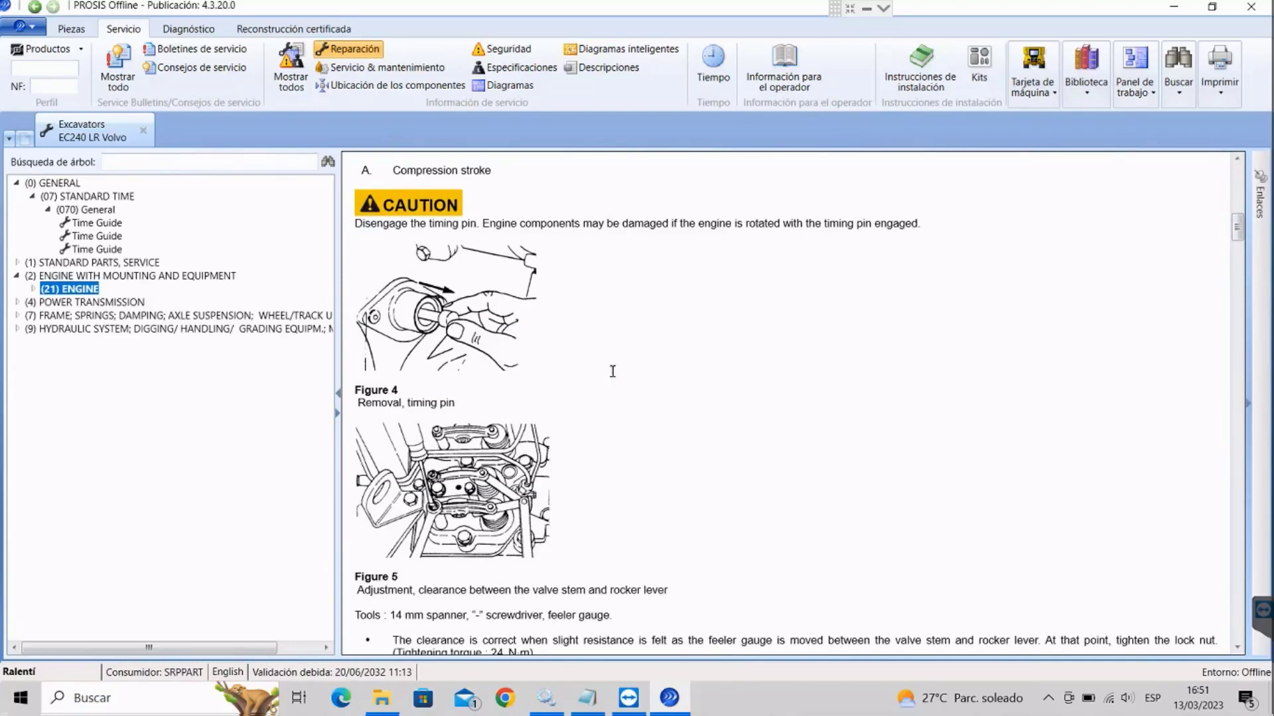
{"action": "scroll", "coordinate": [773, 384], "scroll_direction": "down", "scroll_amount": 15}
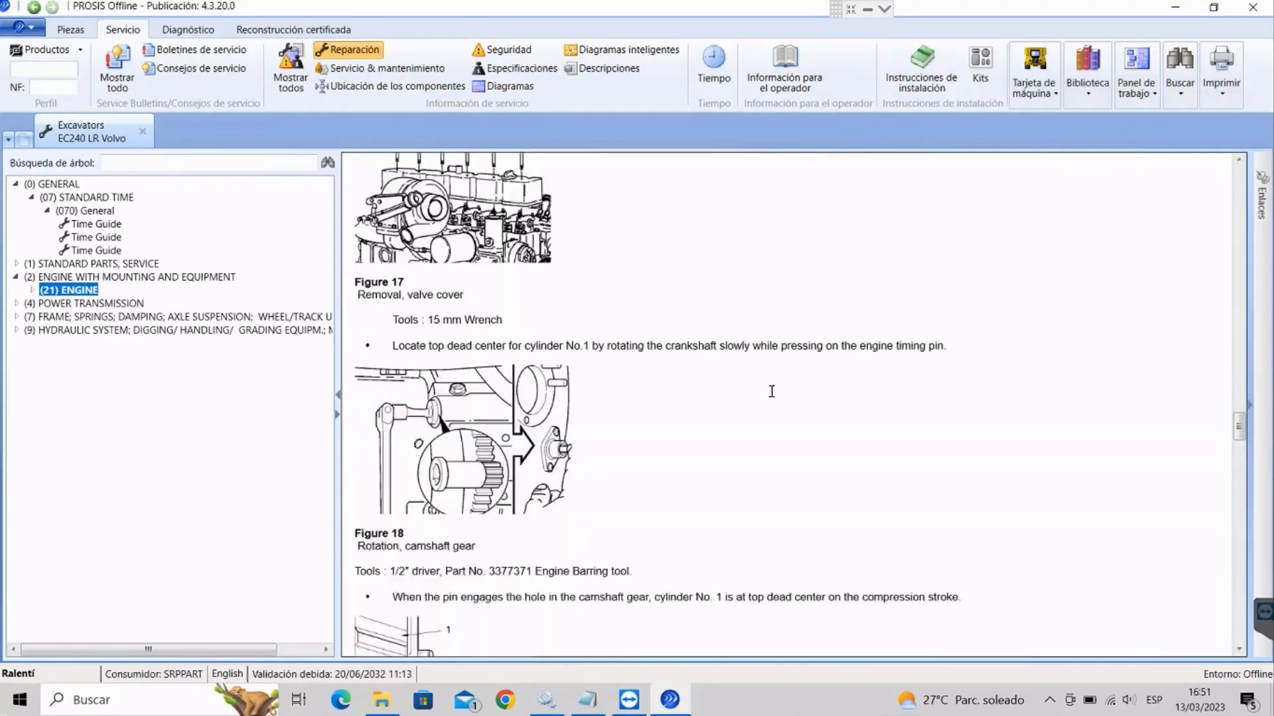
{"action": "scroll", "coordinate": [771, 391], "scroll_direction": "down", "scroll_amount": 12}
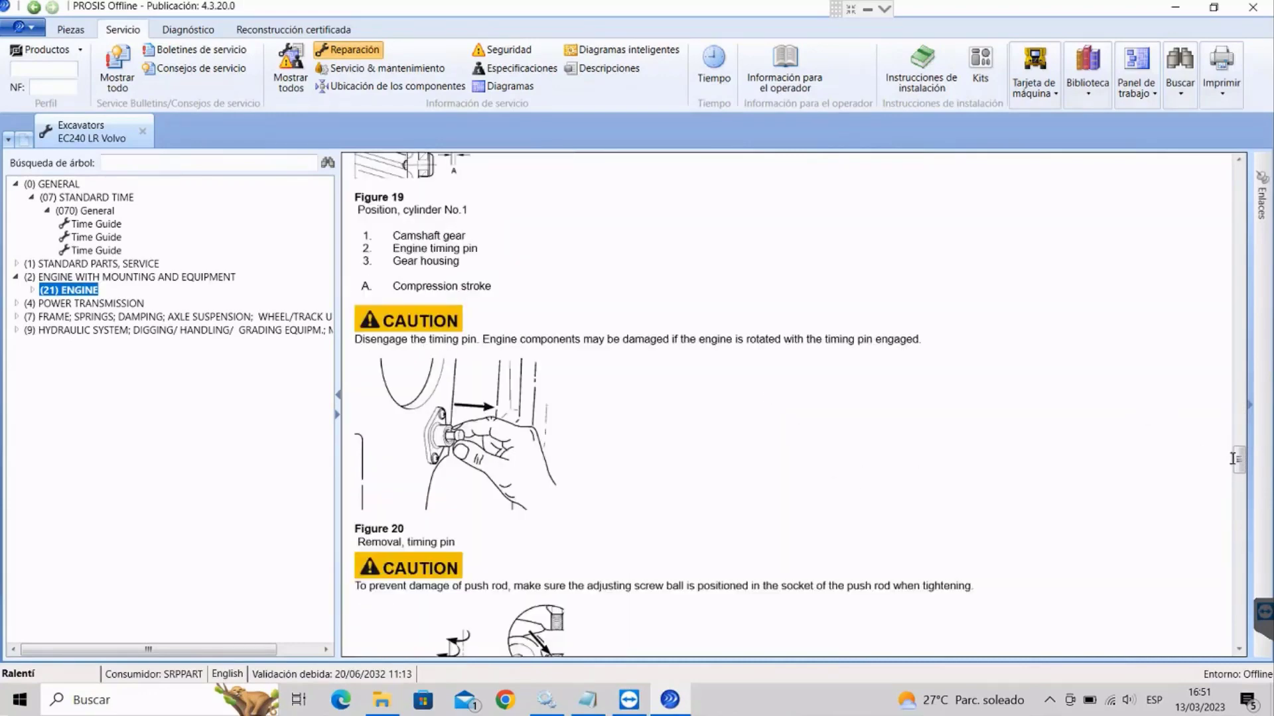
{"action": "left_click_drag", "start_coordinate": [1233, 458], "coordinate": [1206, 670]}
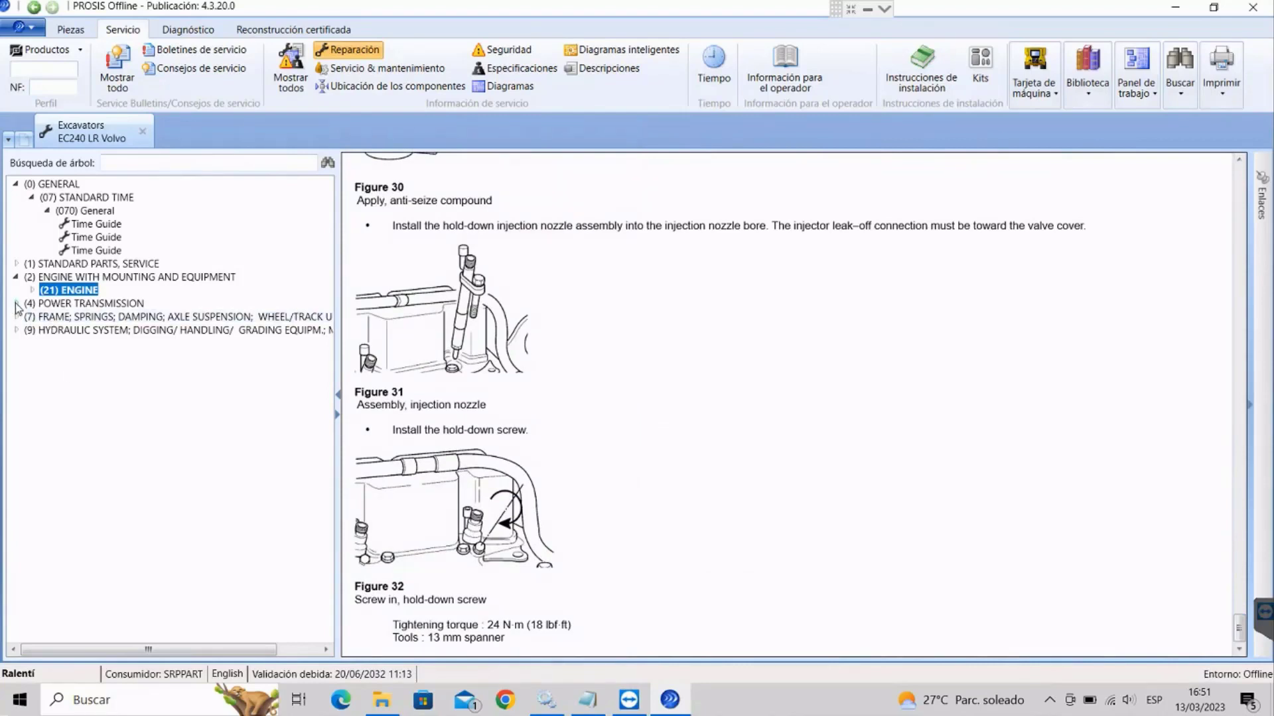
Collapse the engine group and expand (4) POWER TRANSMISSION down to (4311) Track gearbox
{"action": "left_click", "coordinate": [17, 278]}
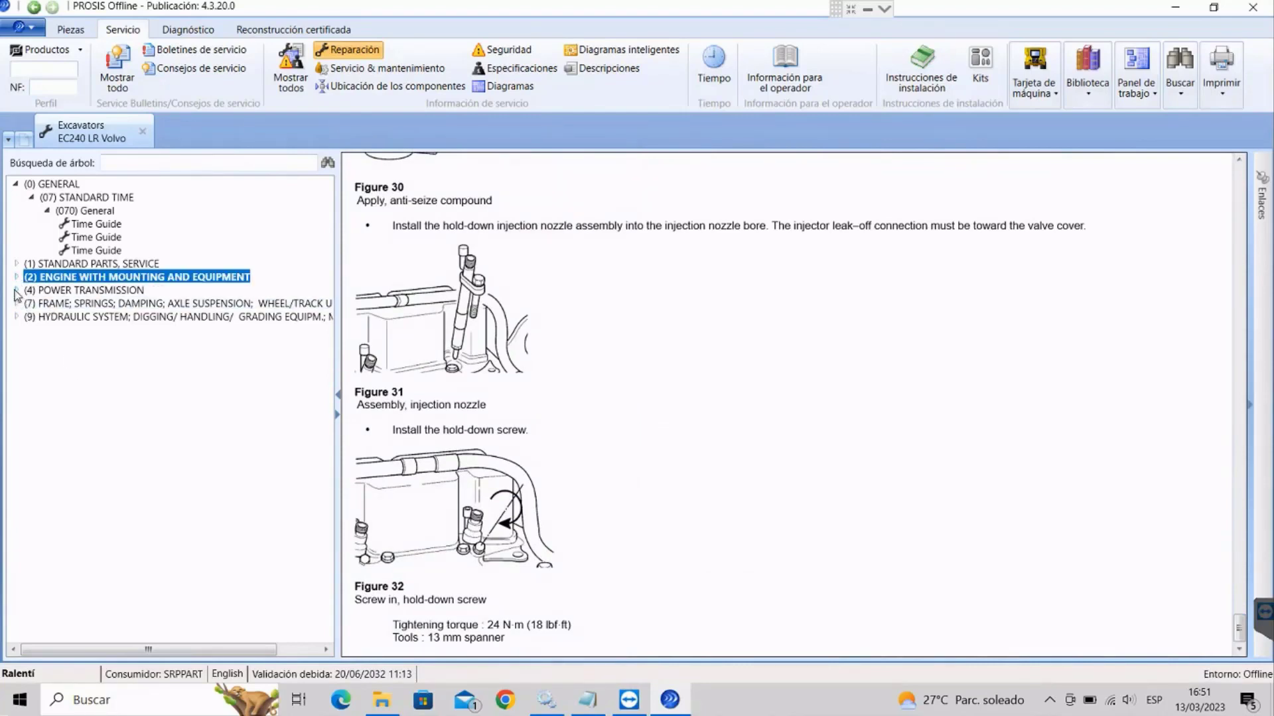
{"action": "left_click", "coordinate": [16, 290]}
{"action": "left_click", "coordinate": [31, 305]}
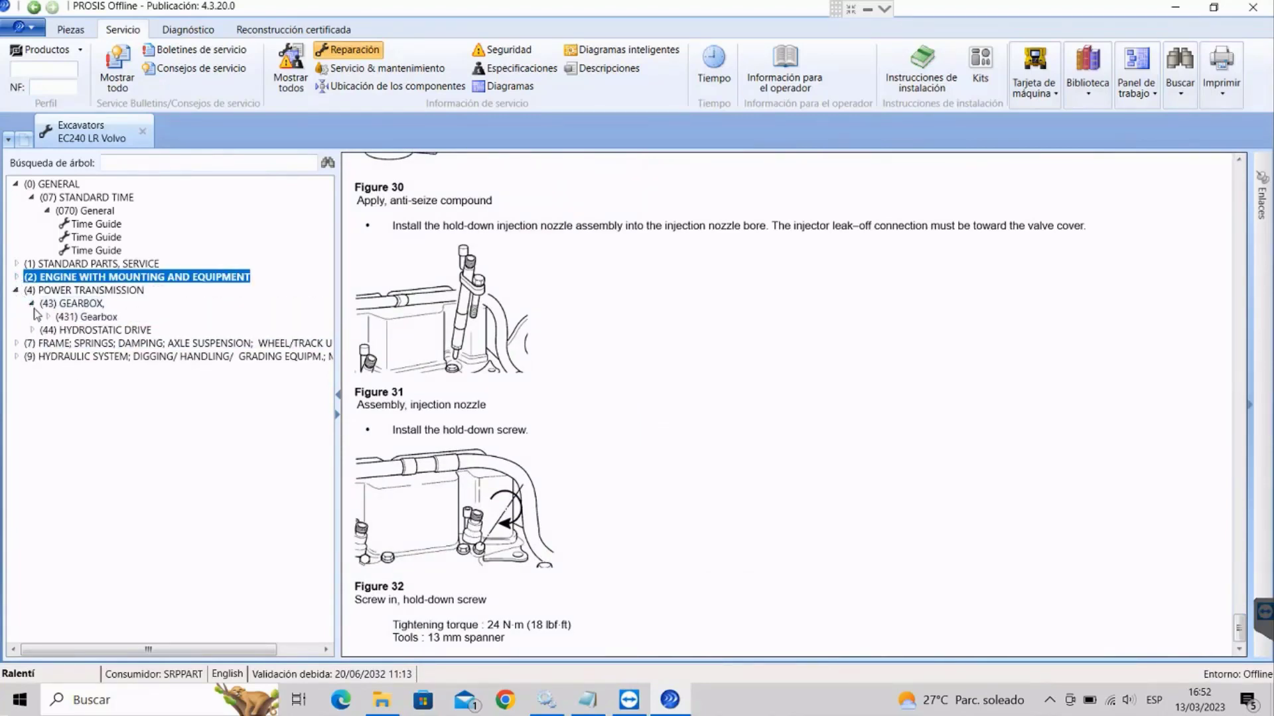
{"action": "left_click", "coordinate": [48, 317]}
{"action": "left_click", "coordinate": [63, 331]}
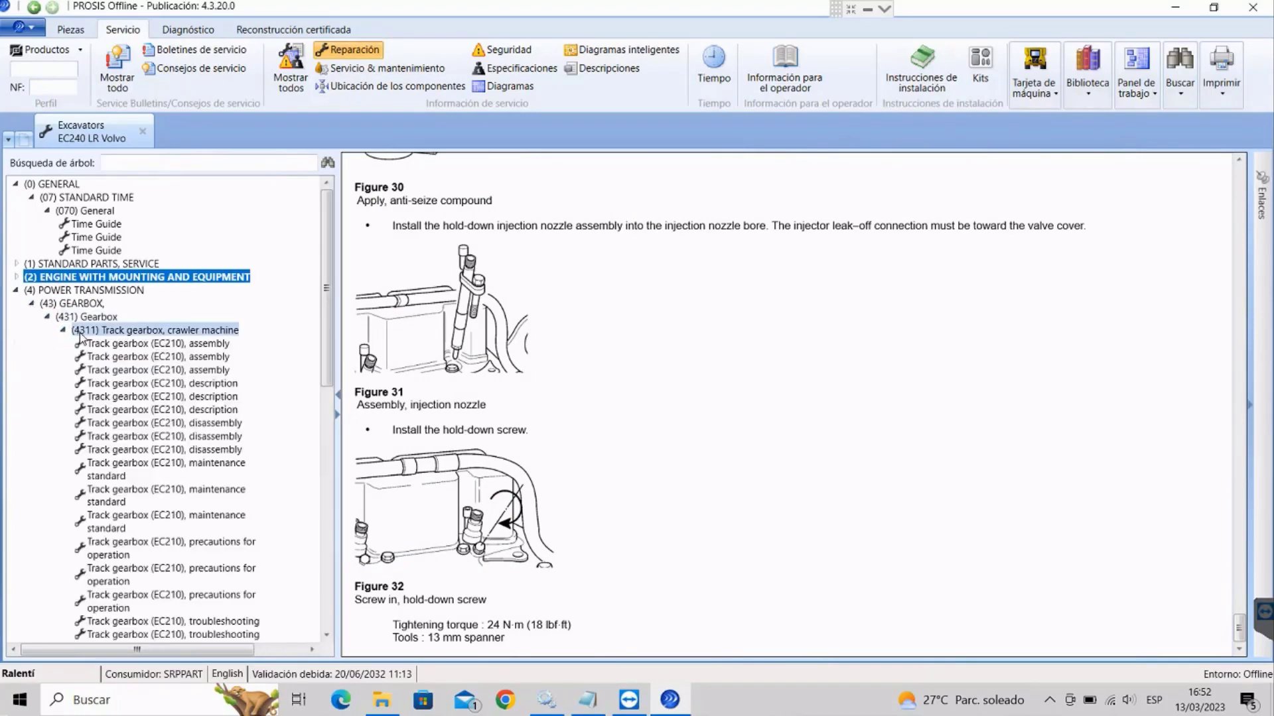
Browse the EC210 track gearbox assembly, maintenance standard and troubleshooting pages, then the EC240 maintenance standard
{"action": "left_click", "coordinate": [130, 345]}
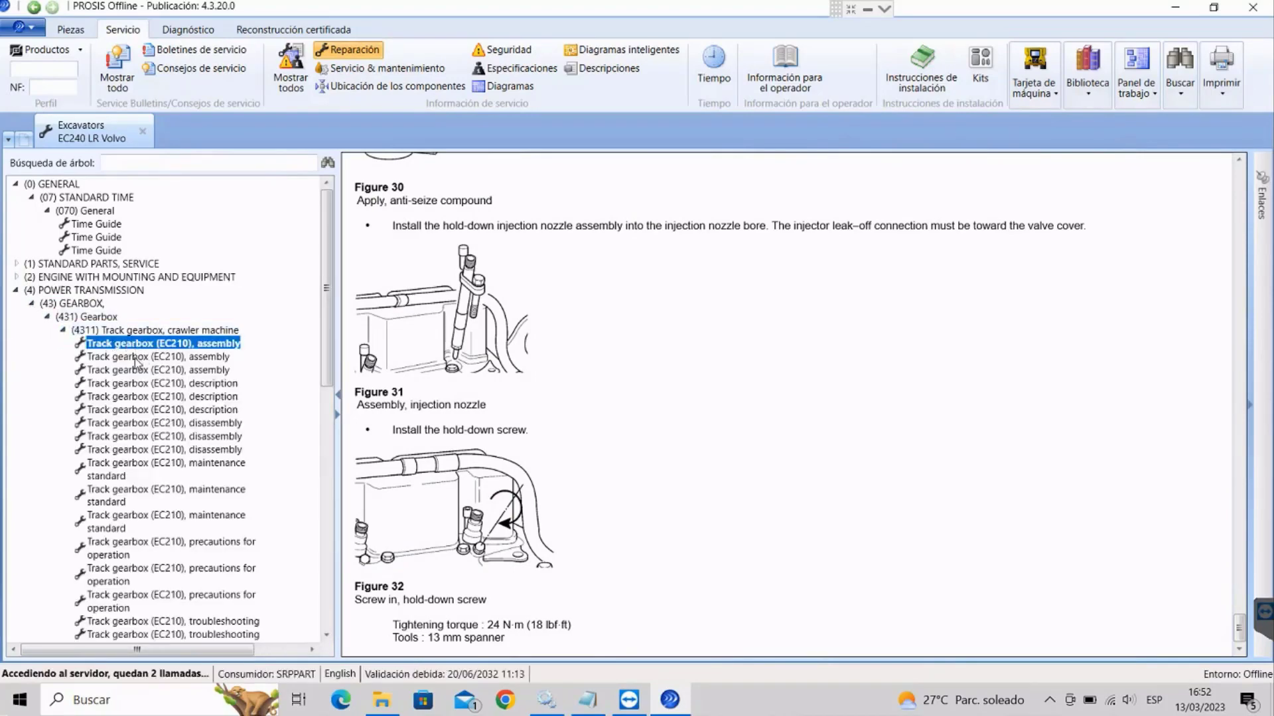
{"action": "left_click", "coordinate": [131, 359]}
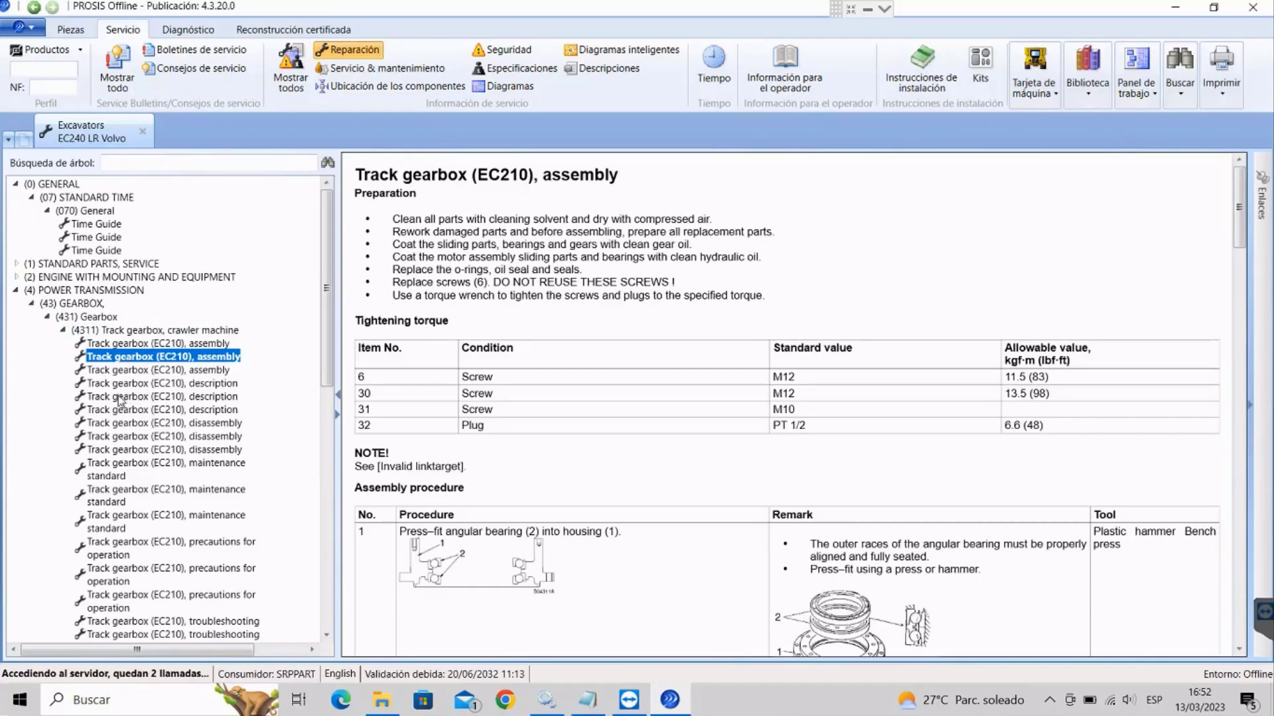
{"action": "left_click", "coordinate": [108, 498]}
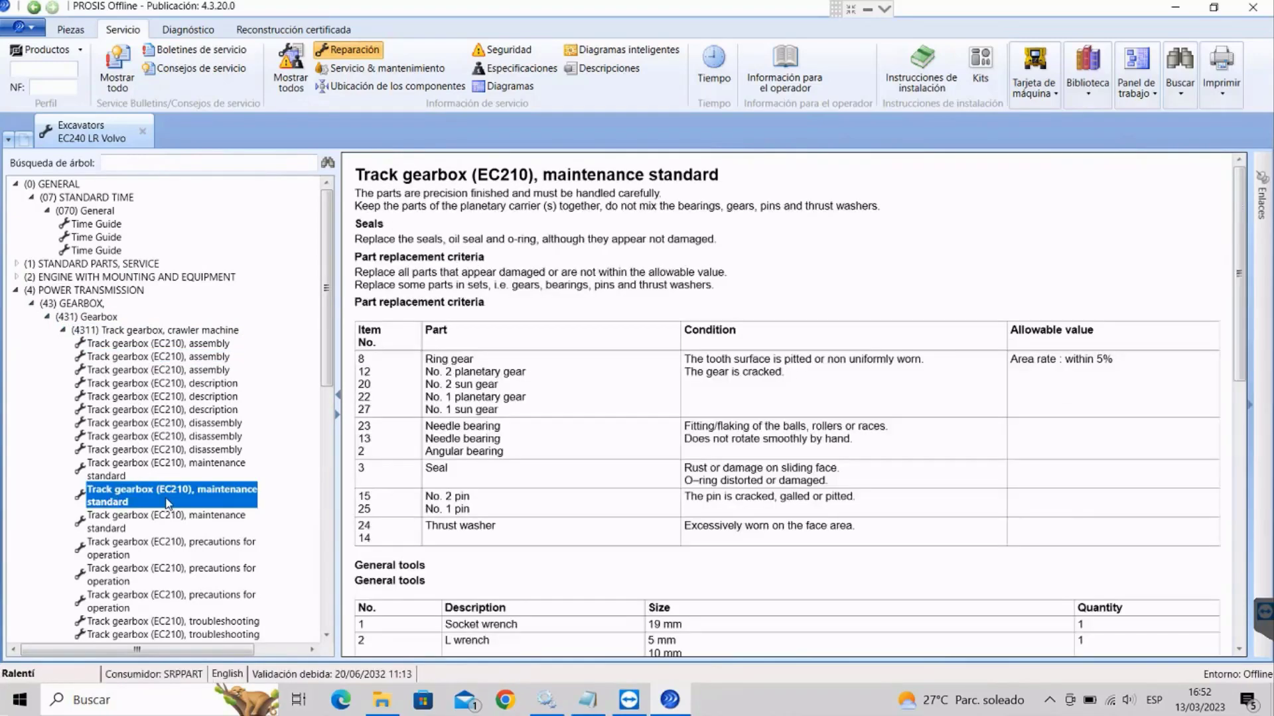
{"action": "scroll", "coordinate": [161, 503], "scroll_direction": "down", "scroll_amount": 1}
{"action": "scroll", "coordinate": [158, 496], "scroll_direction": "down", "scroll_amount": 3}
{"action": "left_click", "coordinate": [159, 491]}
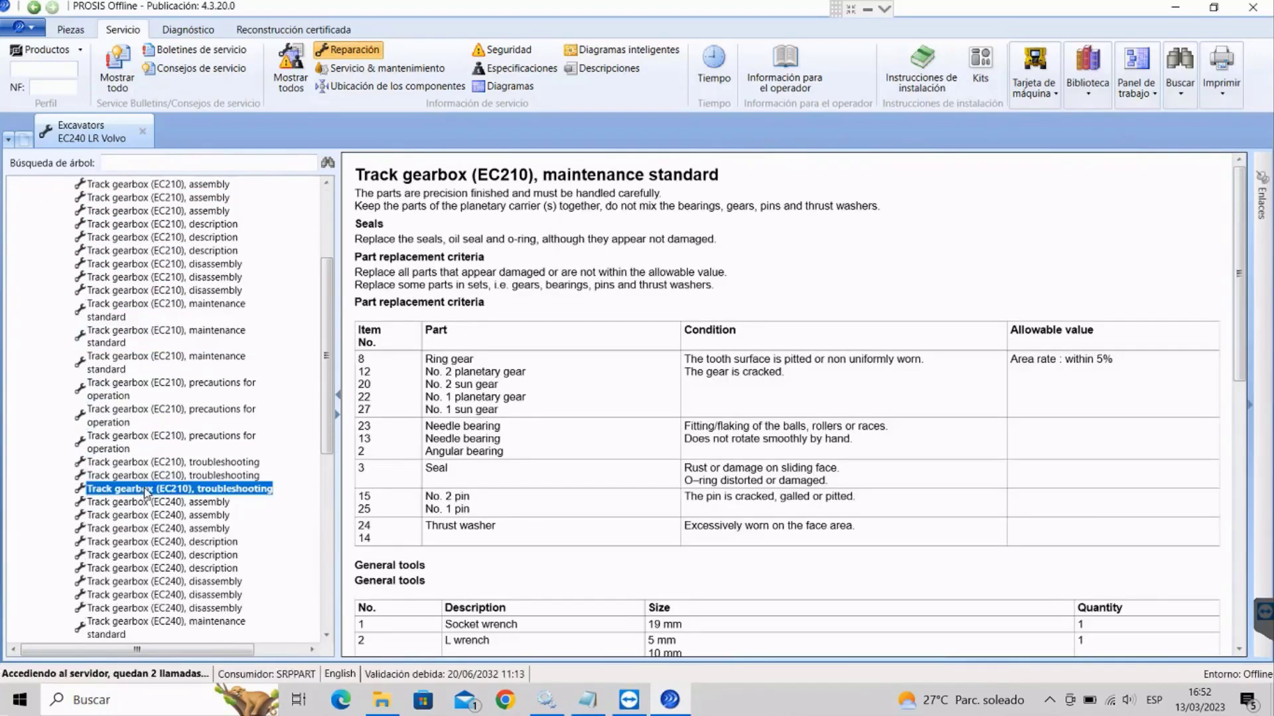
{"action": "scroll", "coordinate": [158, 491], "scroll_direction": "down", "scroll_amount": 3}
{"action": "left_click", "coordinate": [162, 531]}
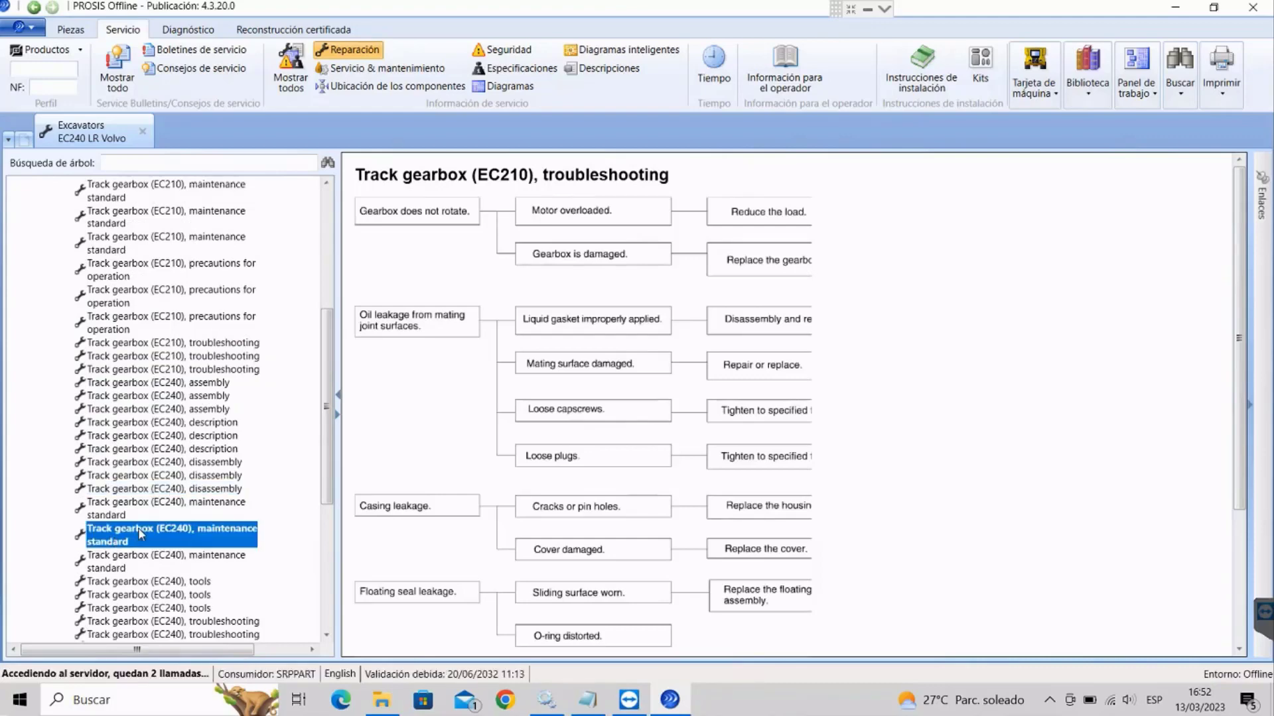
{"action": "scroll", "coordinate": [161, 521], "scroll_direction": "down", "scroll_amount": 3}
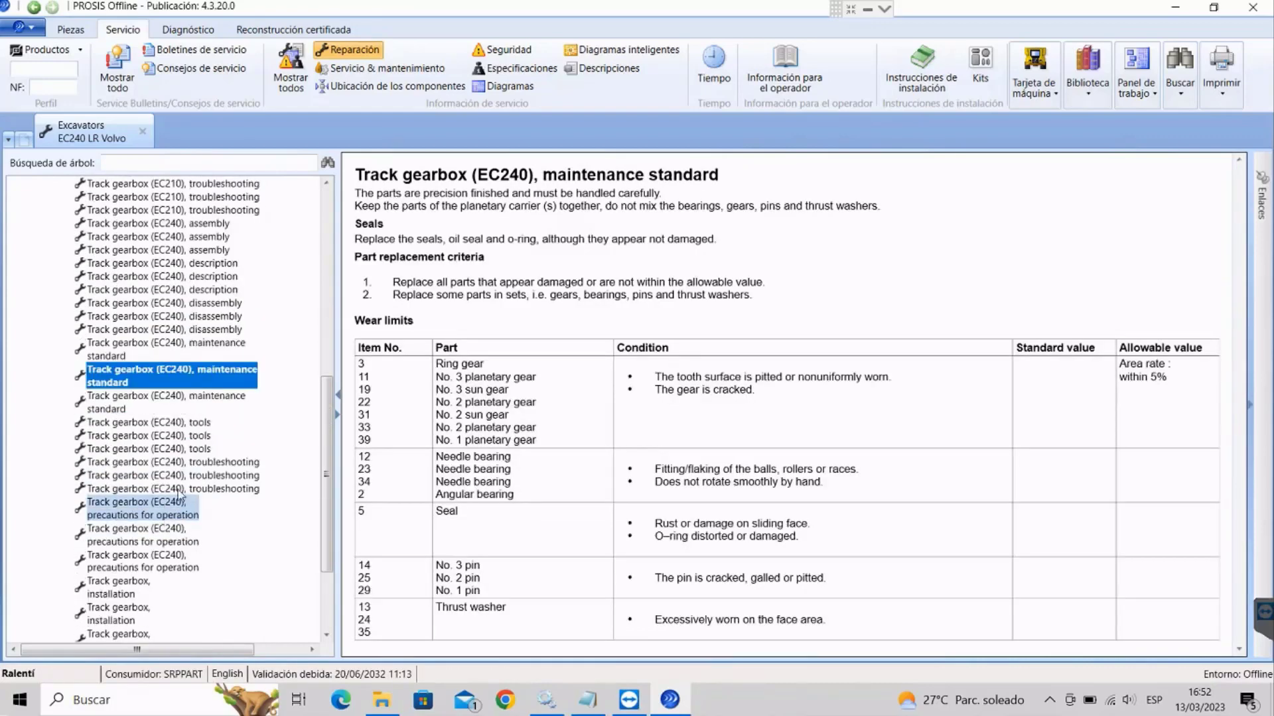
Read the EC240 track gearbox precautions for operation, including oil replacement and case temperature limits
{"action": "left_click", "coordinate": [103, 564]}
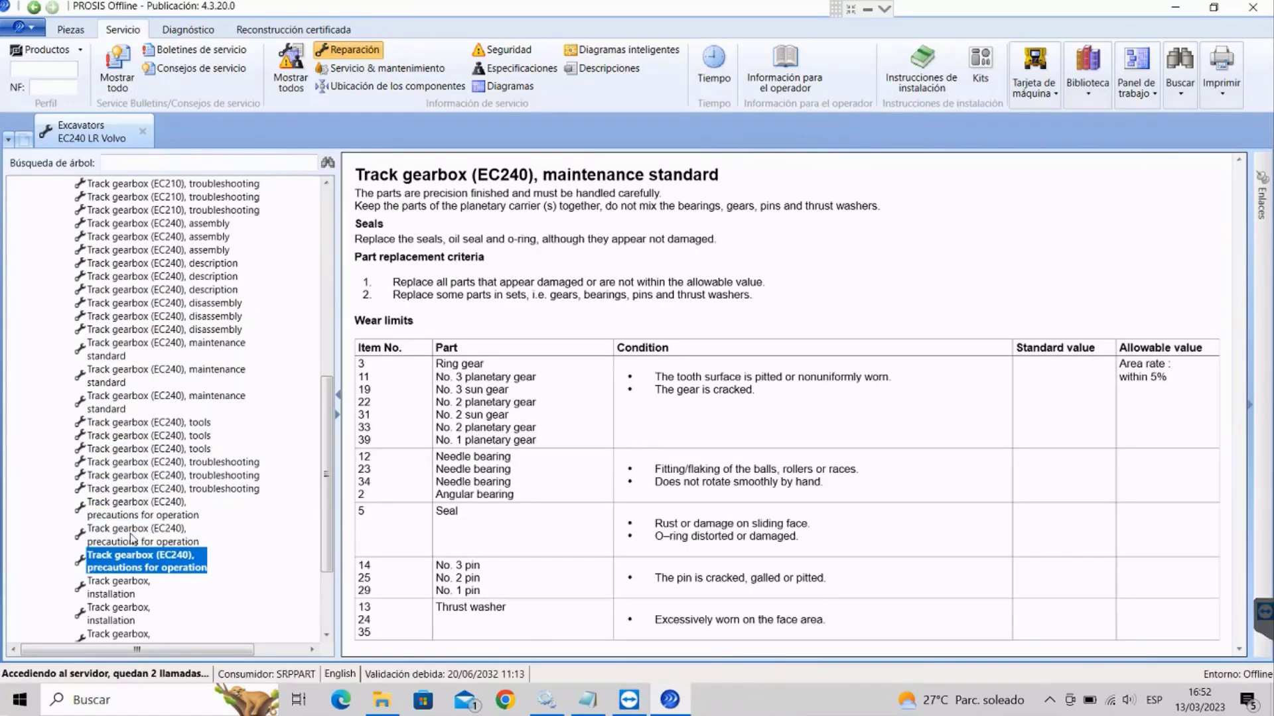
{"action": "scroll", "coordinate": [327, 496], "scroll_direction": "down", "scroll_amount": 2}
{"action": "scroll", "coordinate": [561, 451], "scroll_direction": "down", "scroll_amount": 10}
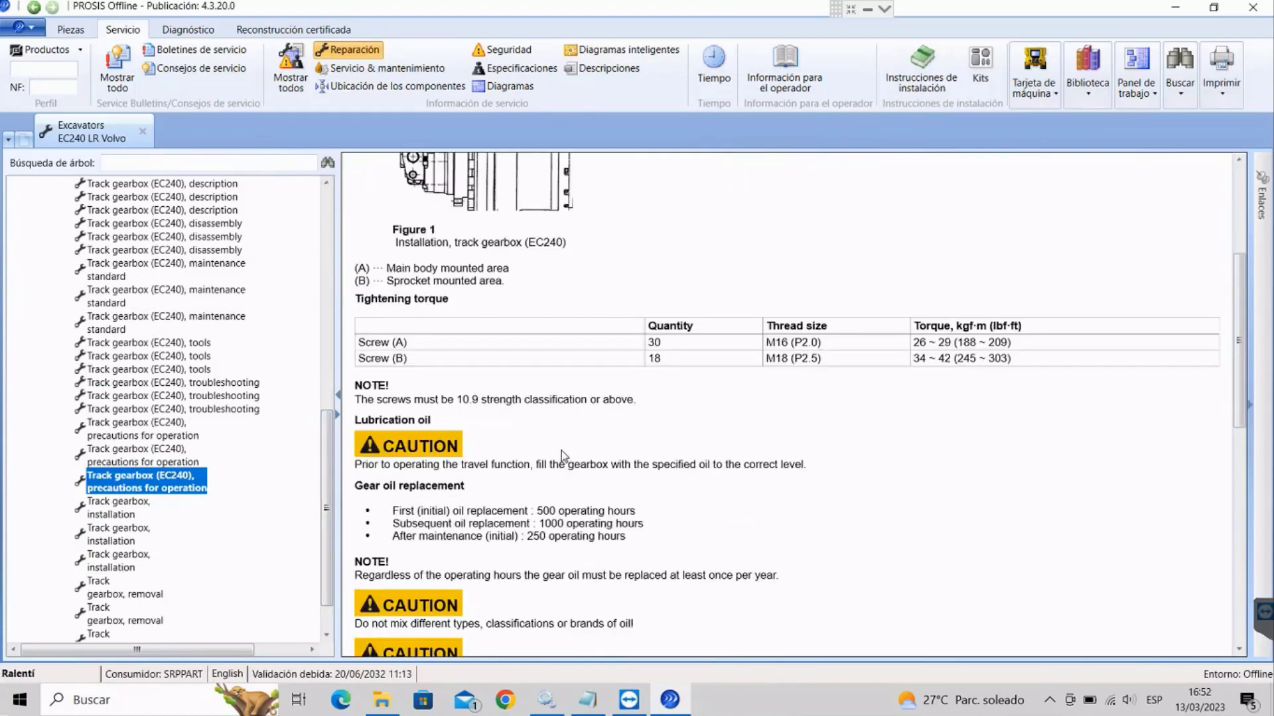
{"action": "scroll", "coordinate": [564, 442], "scroll_direction": "up", "scroll_amount": 4}
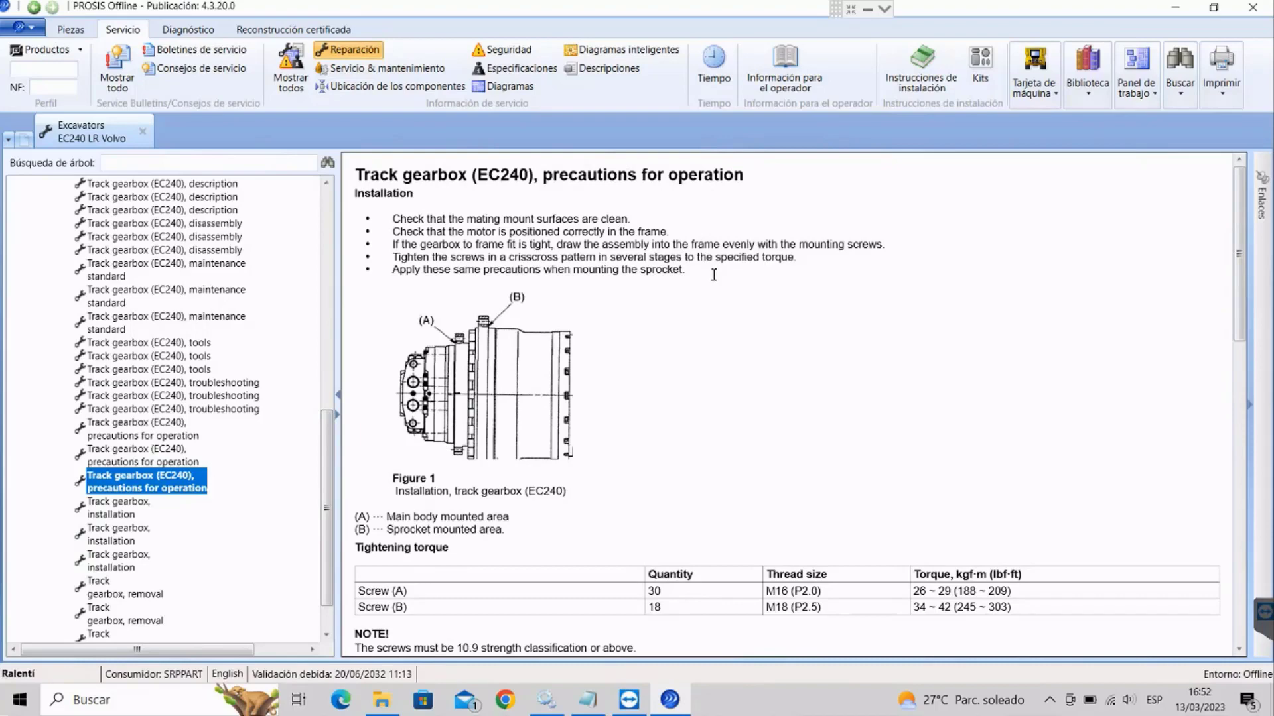
{"action": "scroll", "coordinate": [709, 278], "scroll_direction": "down", "scroll_amount": 5}
{"action": "scroll", "coordinate": [701, 303], "scroll_direction": "down", "scroll_amount": 5}
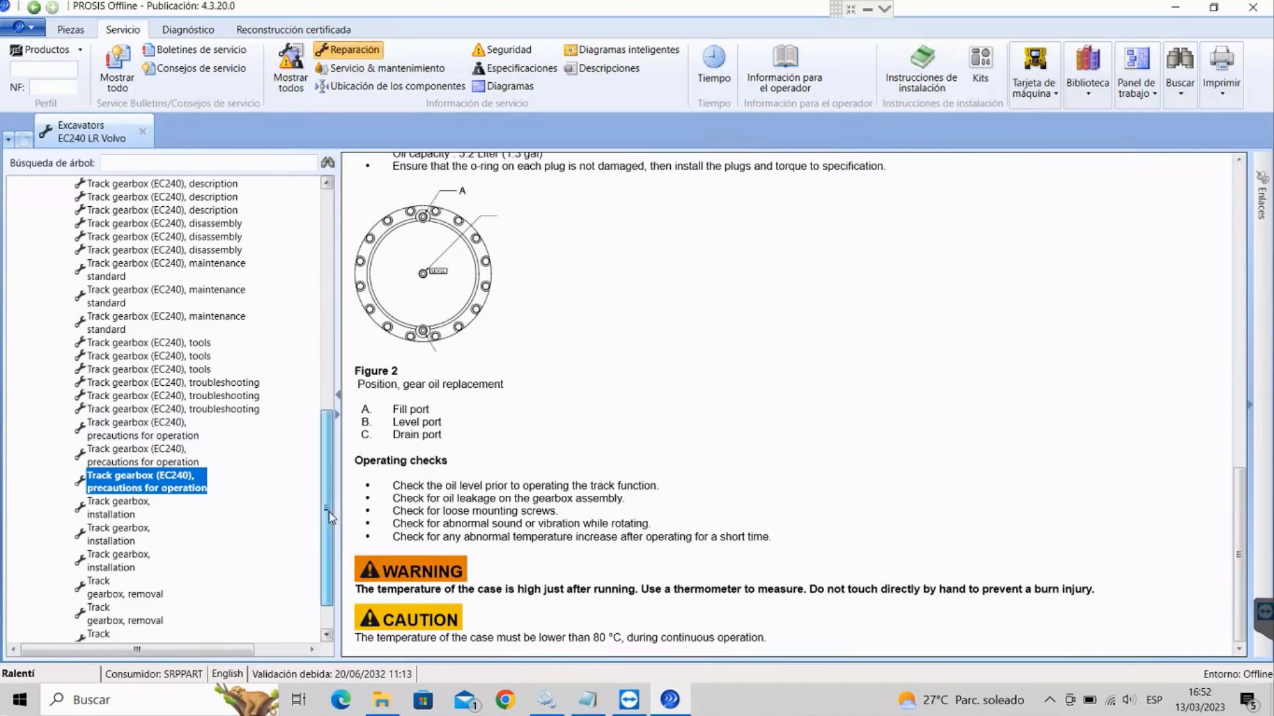
{"action": "scroll", "coordinate": [199, 464], "scroll_direction": "down", "scroll_amount": 2}
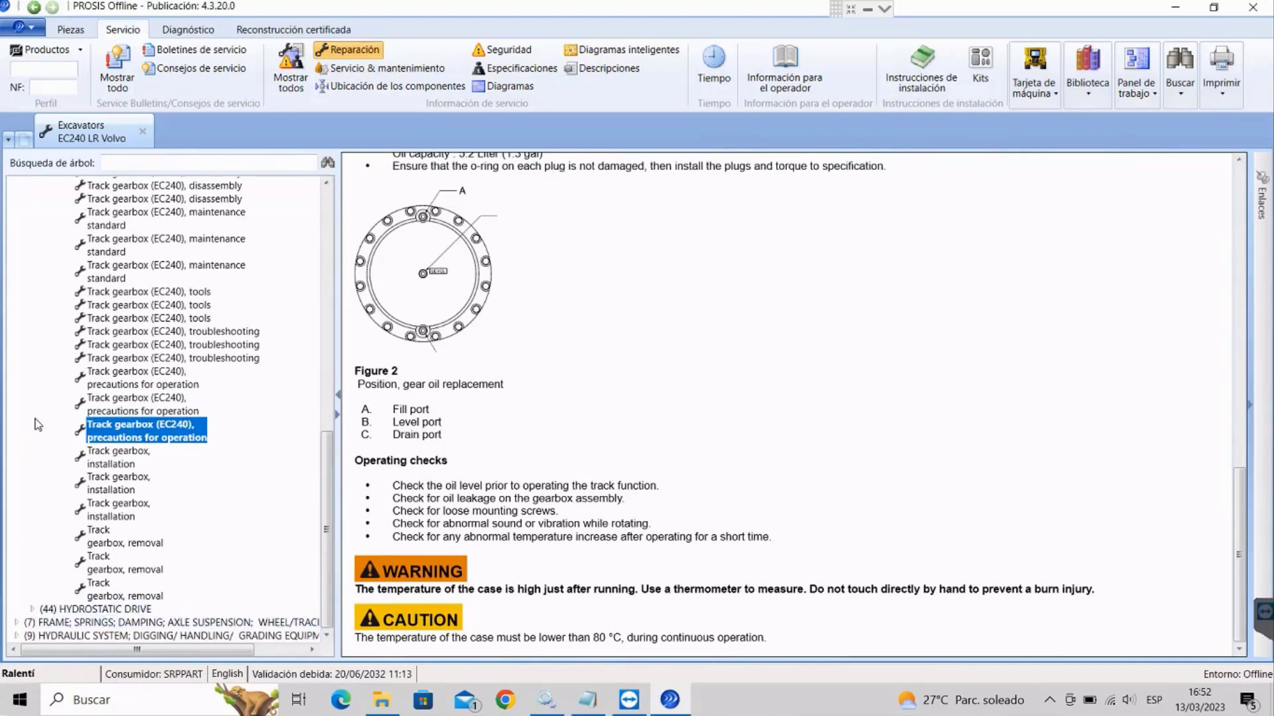
{"action": "scroll", "coordinate": [49, 317], "scroll_direction": "up", "scroll_amount": 8}
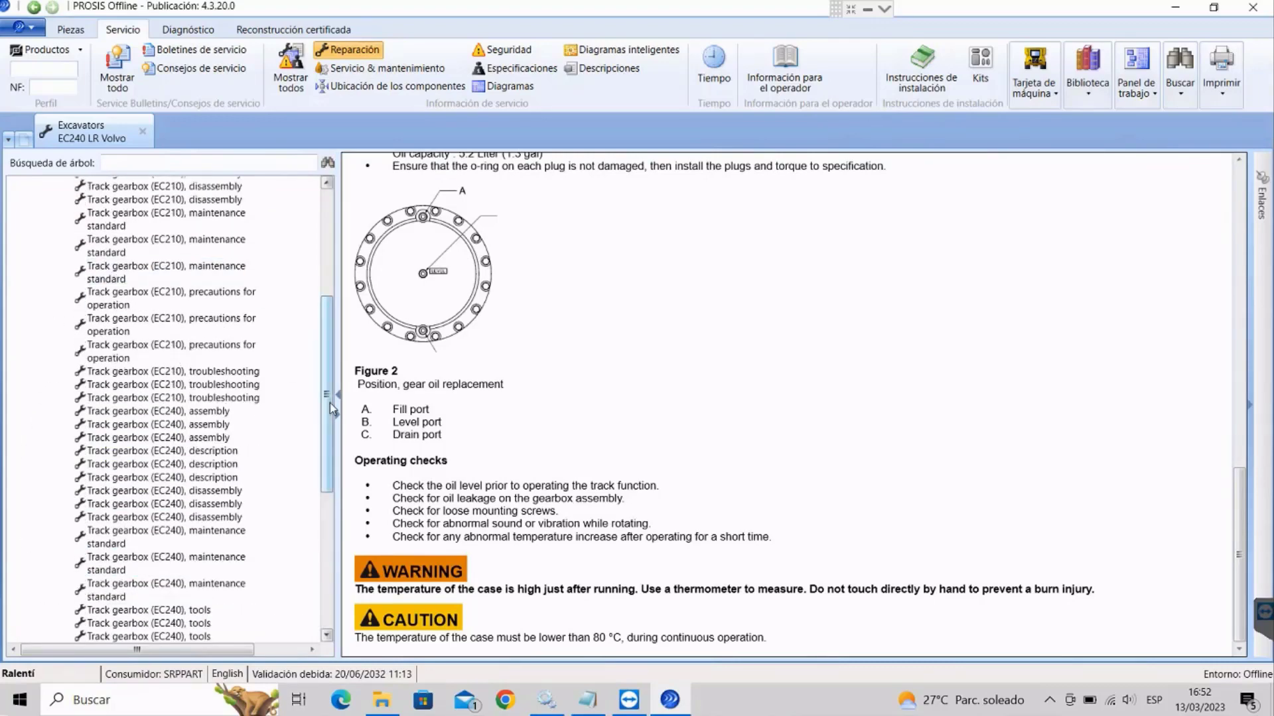
{"action": "left_click_drag", "start_coordinate": [329, 403], "coordinate": [343, 308]}
Expand (912) Working hydraulics and view the General, inspection pages
{"action": "left_click", "coordinate": [16, 266]}
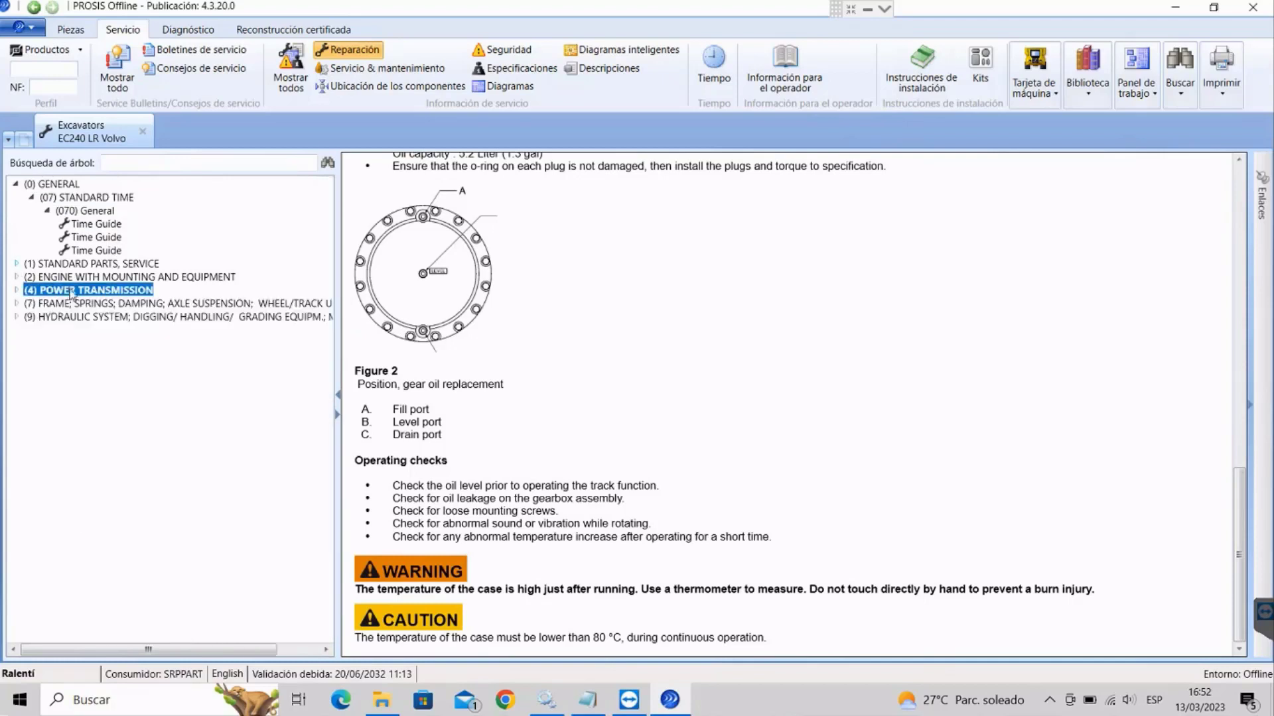
{"action": "left_click", "coordinate": [32, 331]}
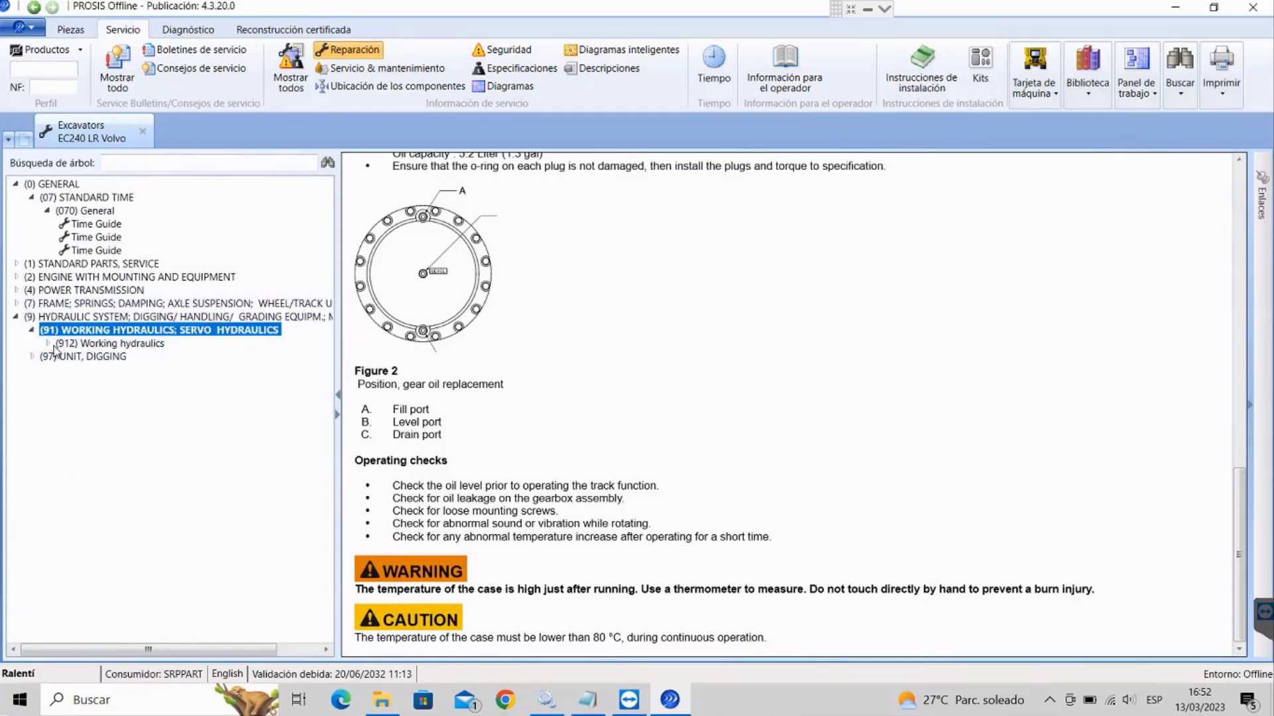
{"action": "left_click", "coordinate": [47, 344]}
{"action": "left_click", "coordinate": [75, 358]}
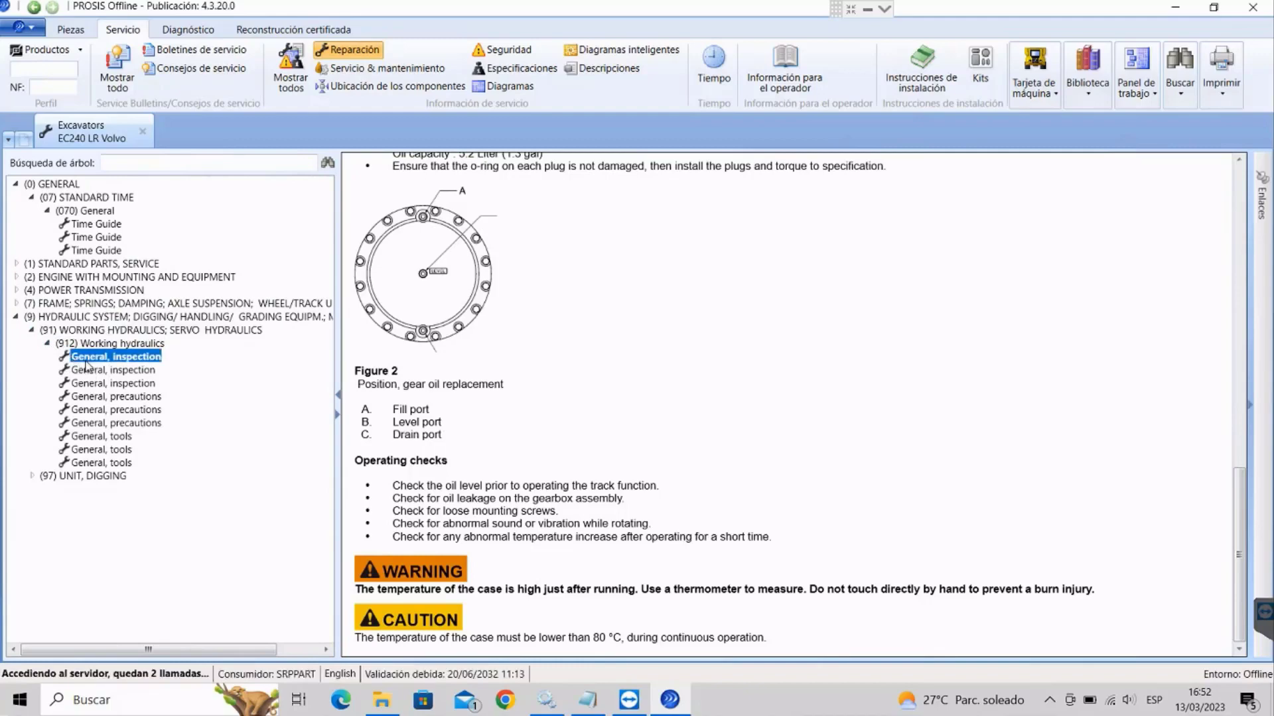
{"action": "left_click", "coordinate": [86, 383]}
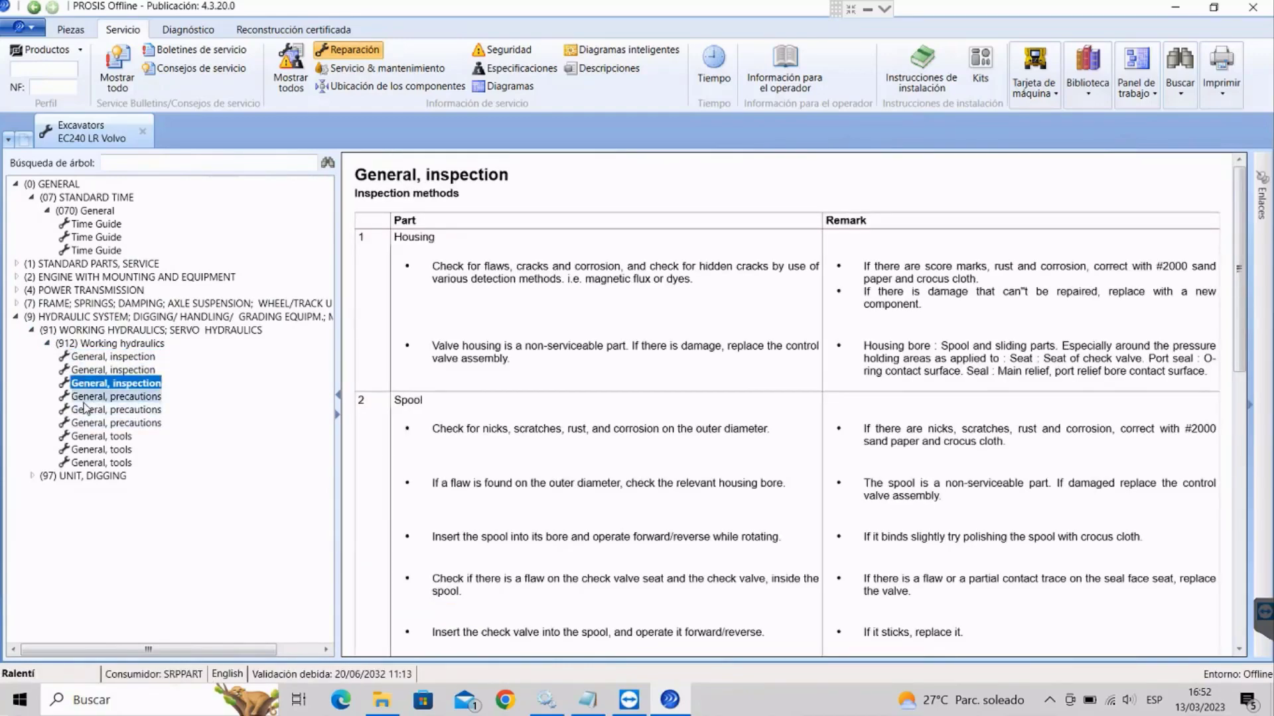
View the General, precautions and General, tools pages, then switch to the diagram documents
{"action": "left_click", "coordinate": [87, 400]}
{"action": "left_click", "coordinate": [85, 409]}
{"action": "left_click", "coordinate": [83, 423]}
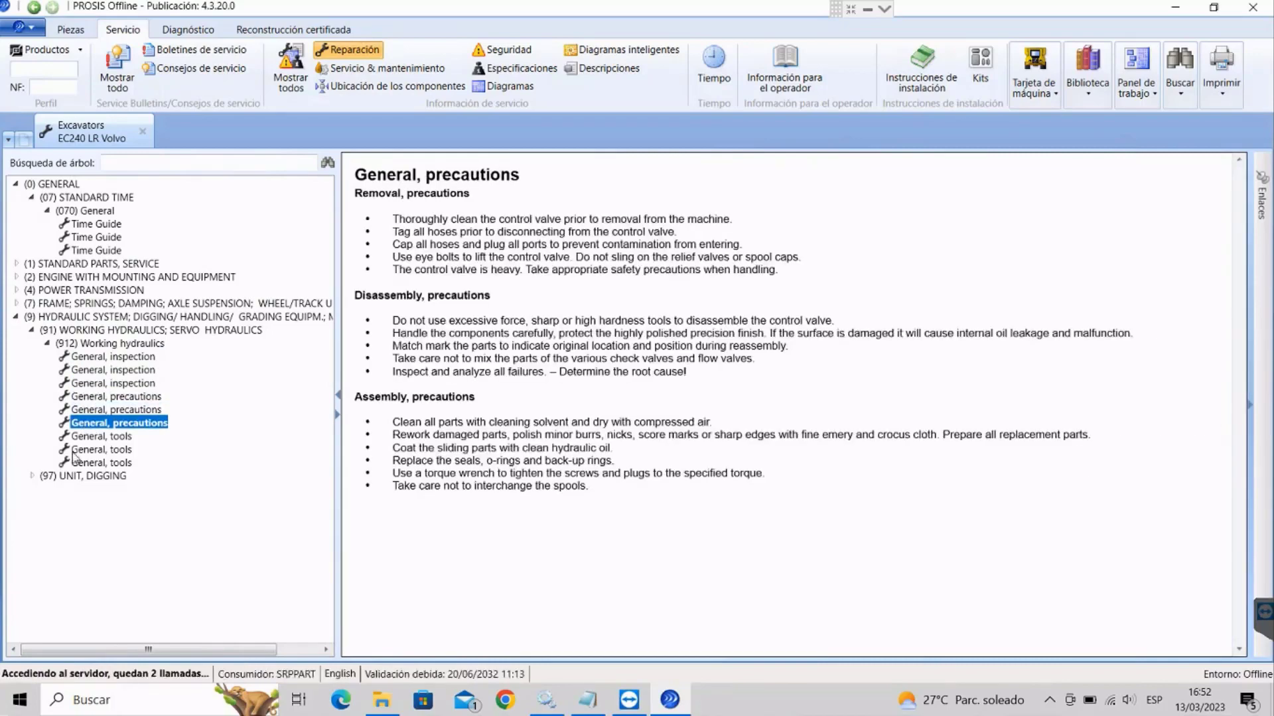
{"action": "left_click", "coordinate": [73, 452]}
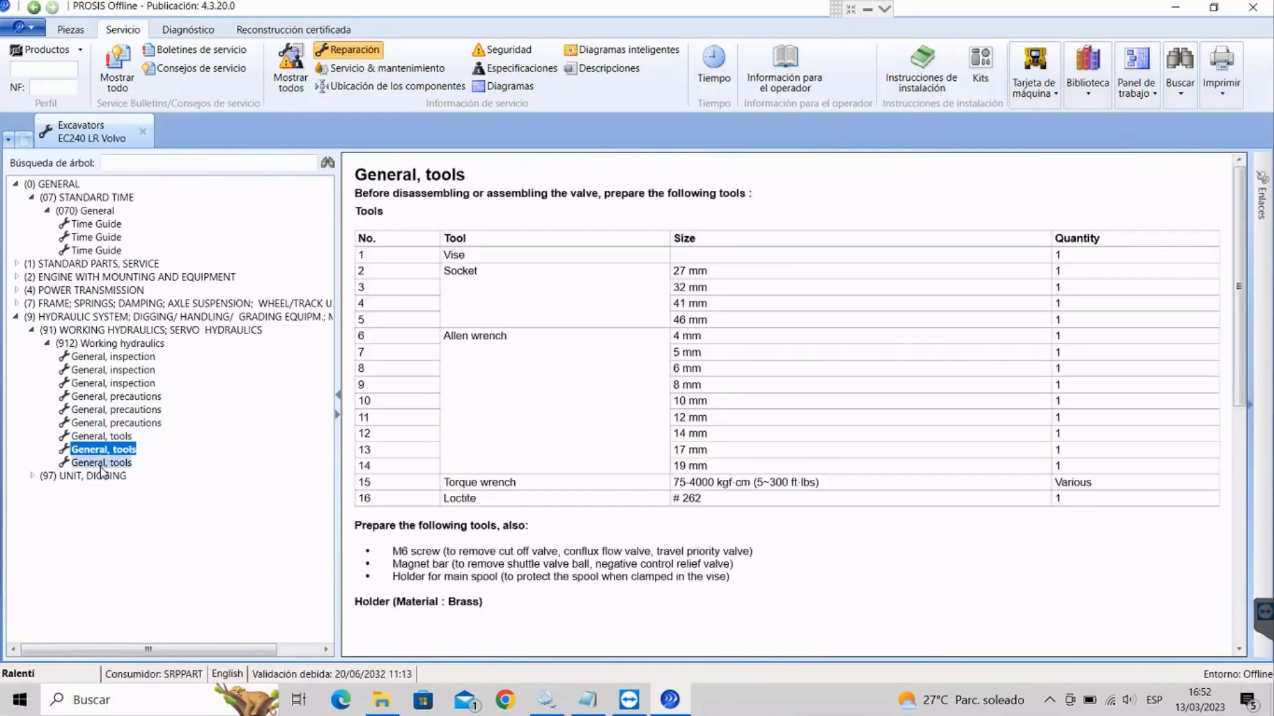
{"action": "left_click", "coordinate": [102, 464]}
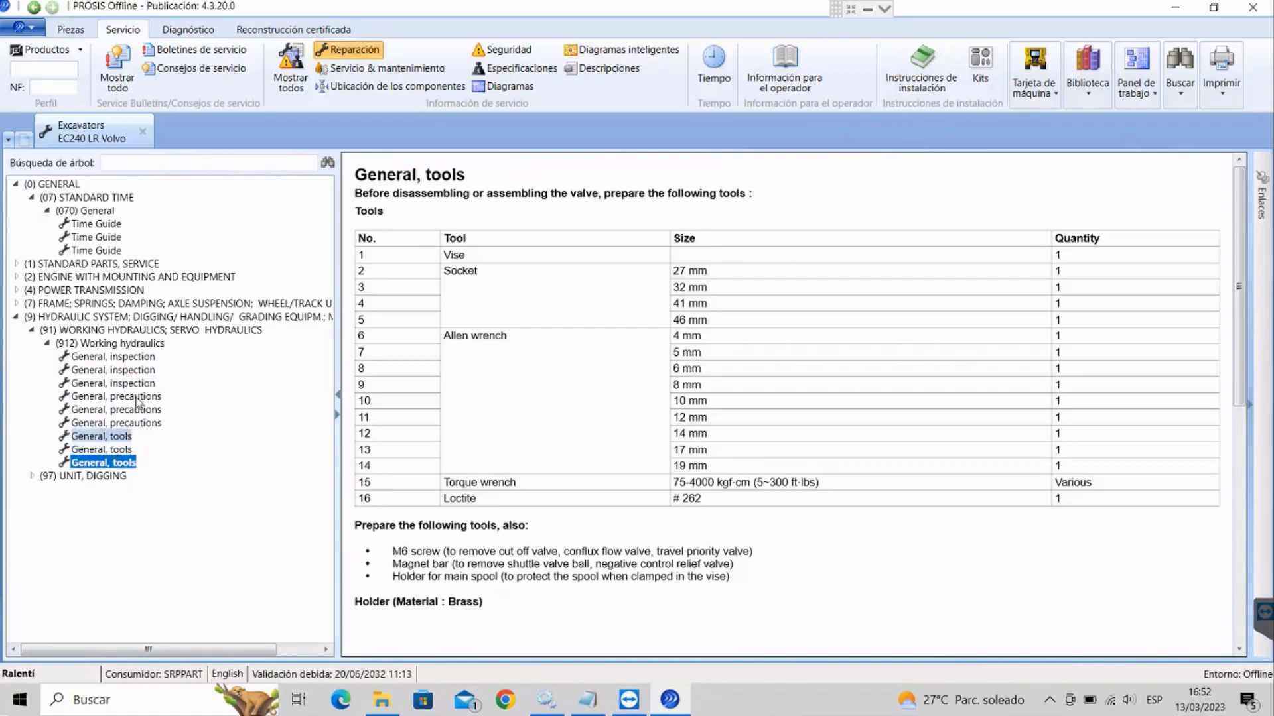
{"action": "double_click", "coordinate": [30, 314]}
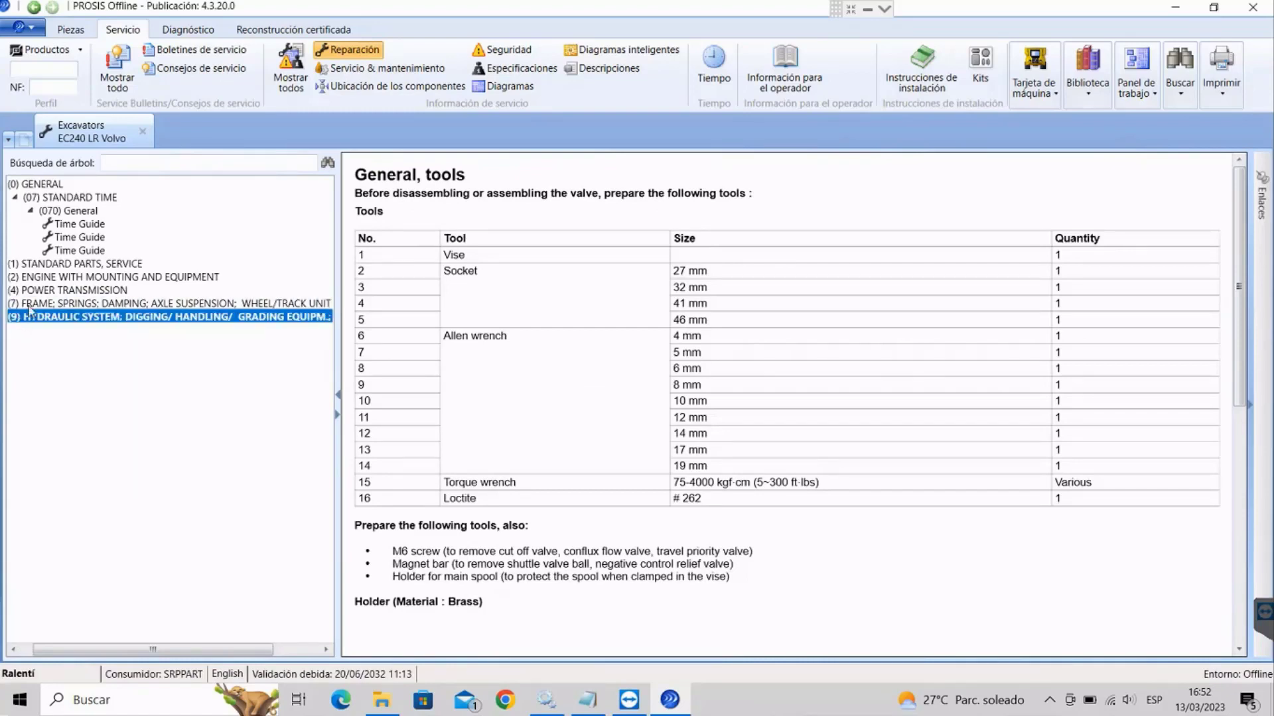
{"action": "left_click", "coordinate": [507, 93]}
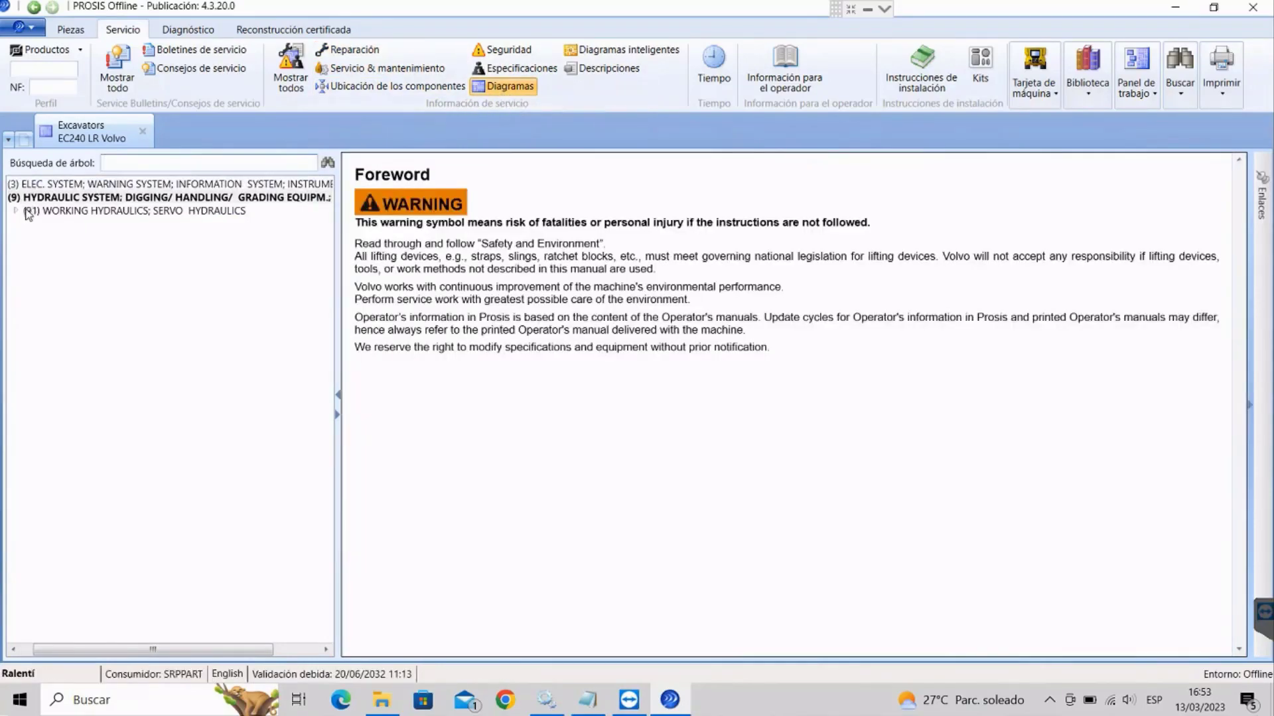
Open the Hydraulic circuits, arm in conflux diagrams under (910) General and scroll through them
{"action": "left_click", "coordinate": [16, 211]}
{"action": "left_click", "coordinate": [35, 225]}
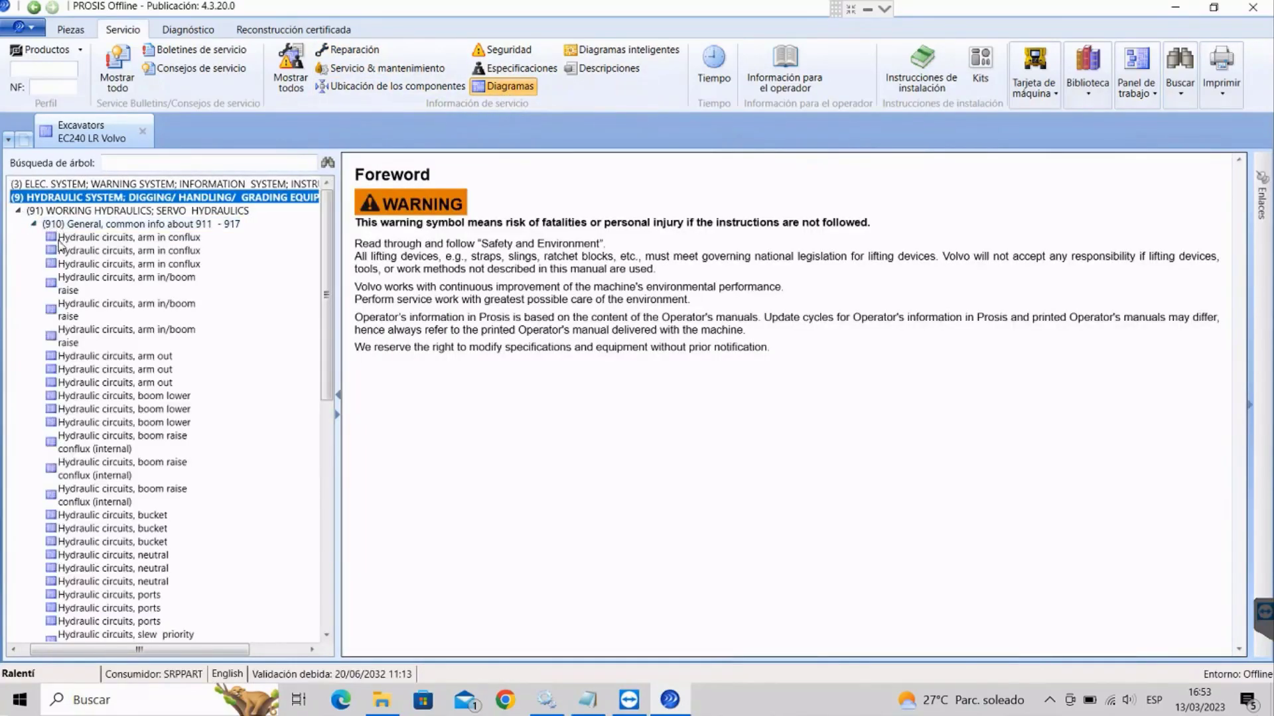
{"action": "left_click", "coordinate": [61, 238]}
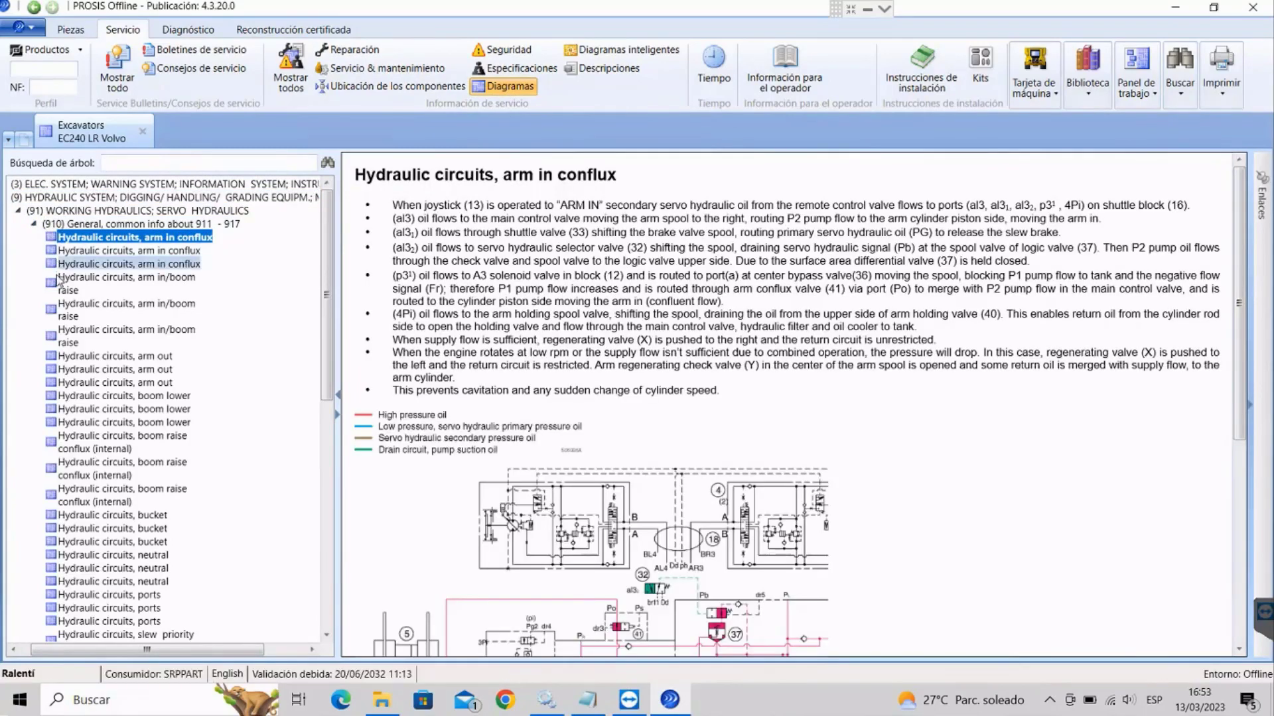
{"action": "scroll", "coordinate": [821, 529], "scroll_direction": "down", "scroll_amount": 2}
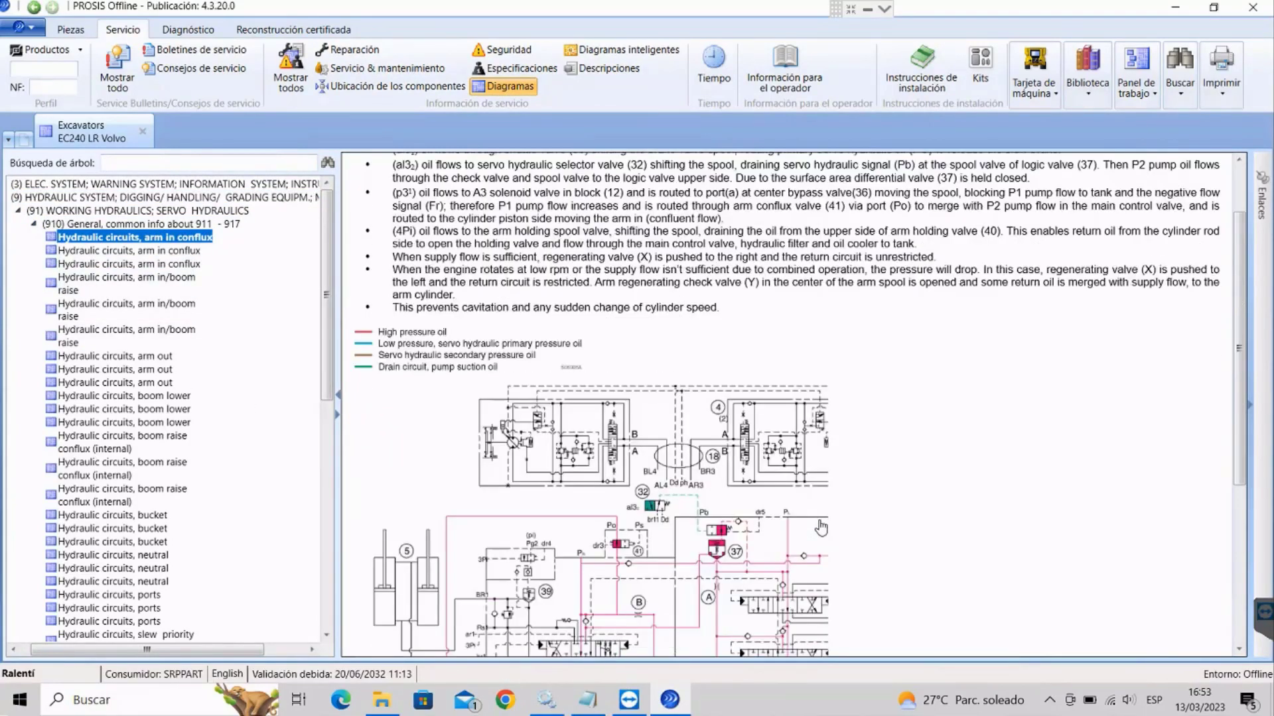
{"action": "scroll", "coordinate": [822, 529], "scroll_direction": "down", "scroll_amount": 2}
{"action": "key", "text": "Down"}
{"action": "key", "text": "Down"}
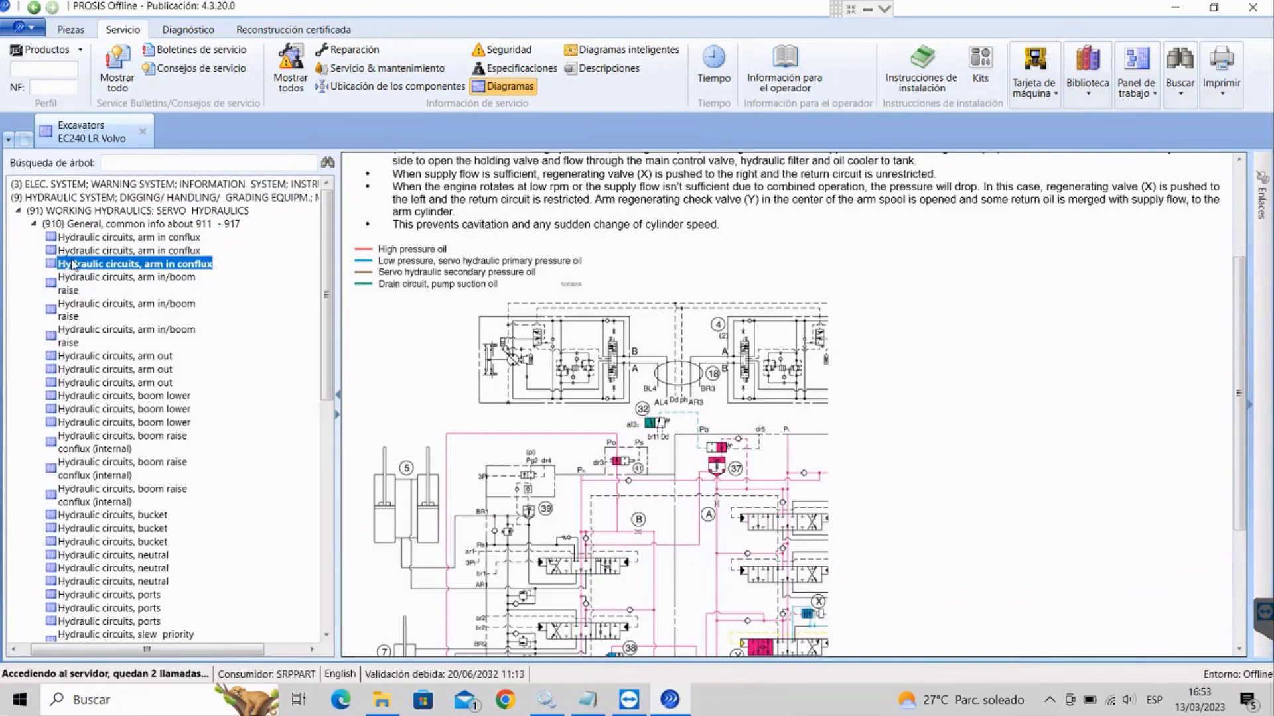
{"action": "scroll", "coordinate": [826, 489], "scroll_direction": "down", "scroll_amount": 9}
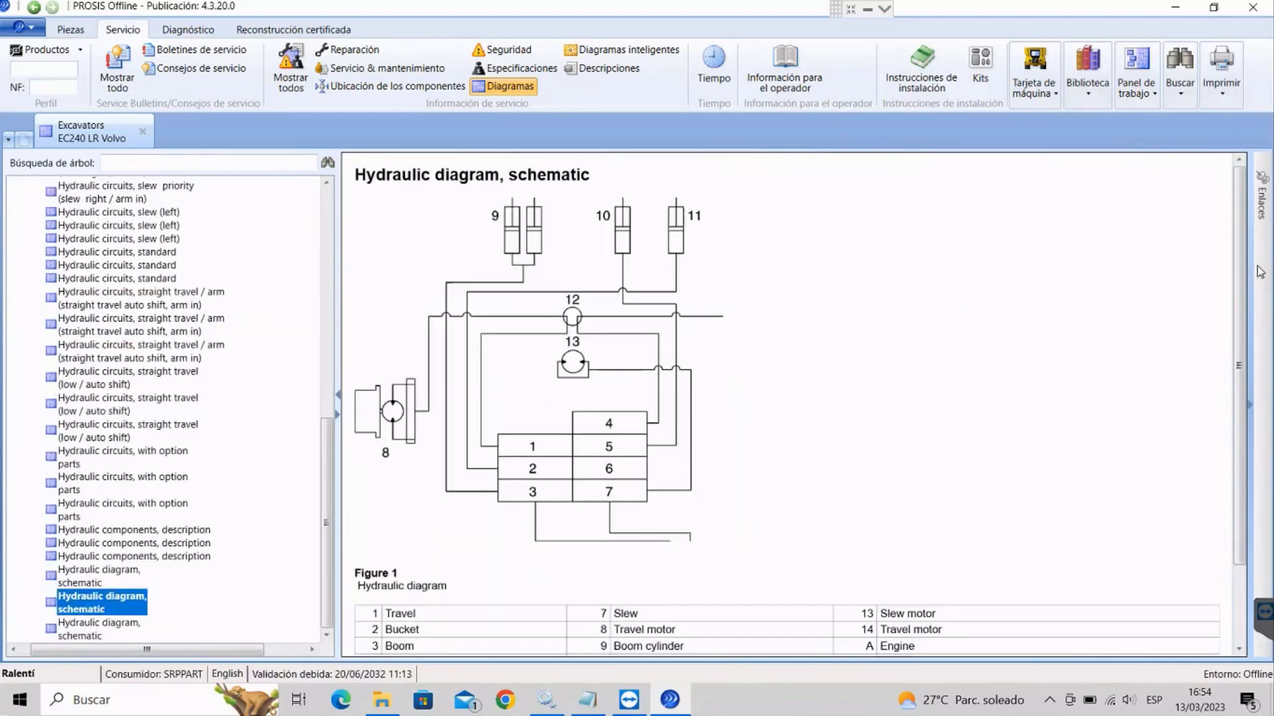
{"action": "left_click_drag", "start_coordinate": [1244, 285], "coordinate": [1226, 451]}
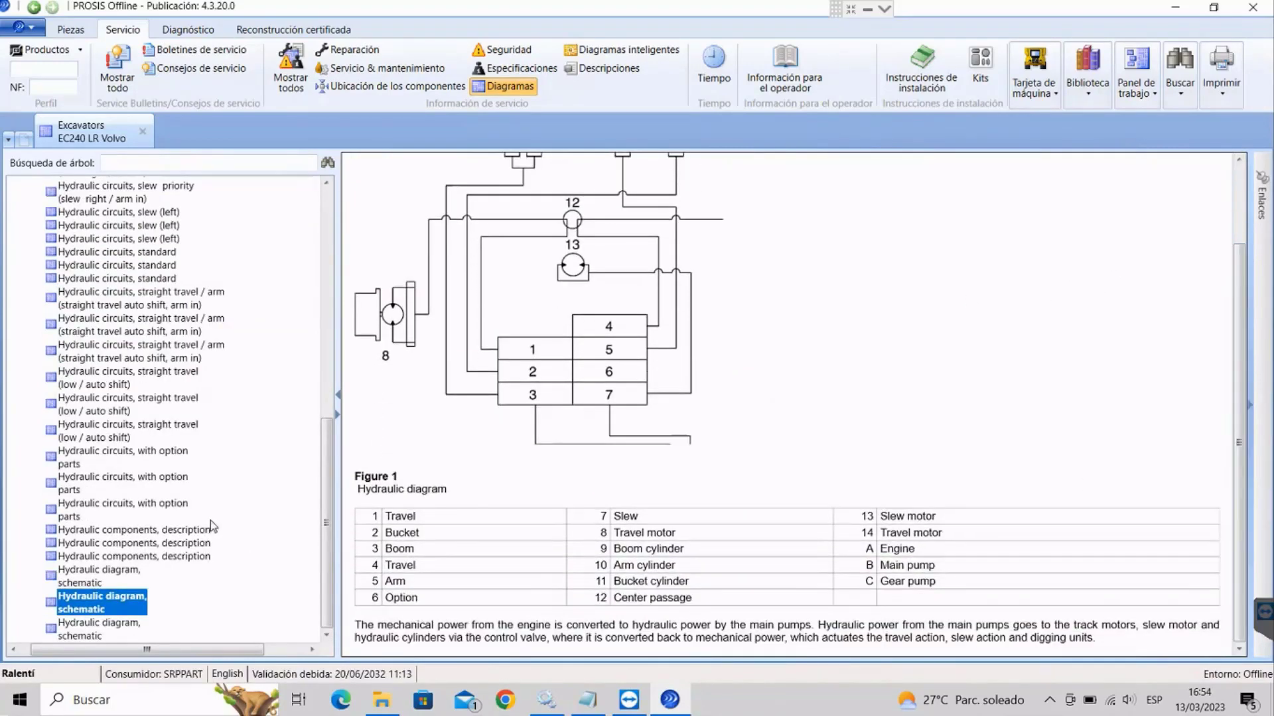
View the Hydraulic diagram, schematic, then collapse working hydraulics and go to the electrical system chapter
{"action": "key", "text": "Down"}
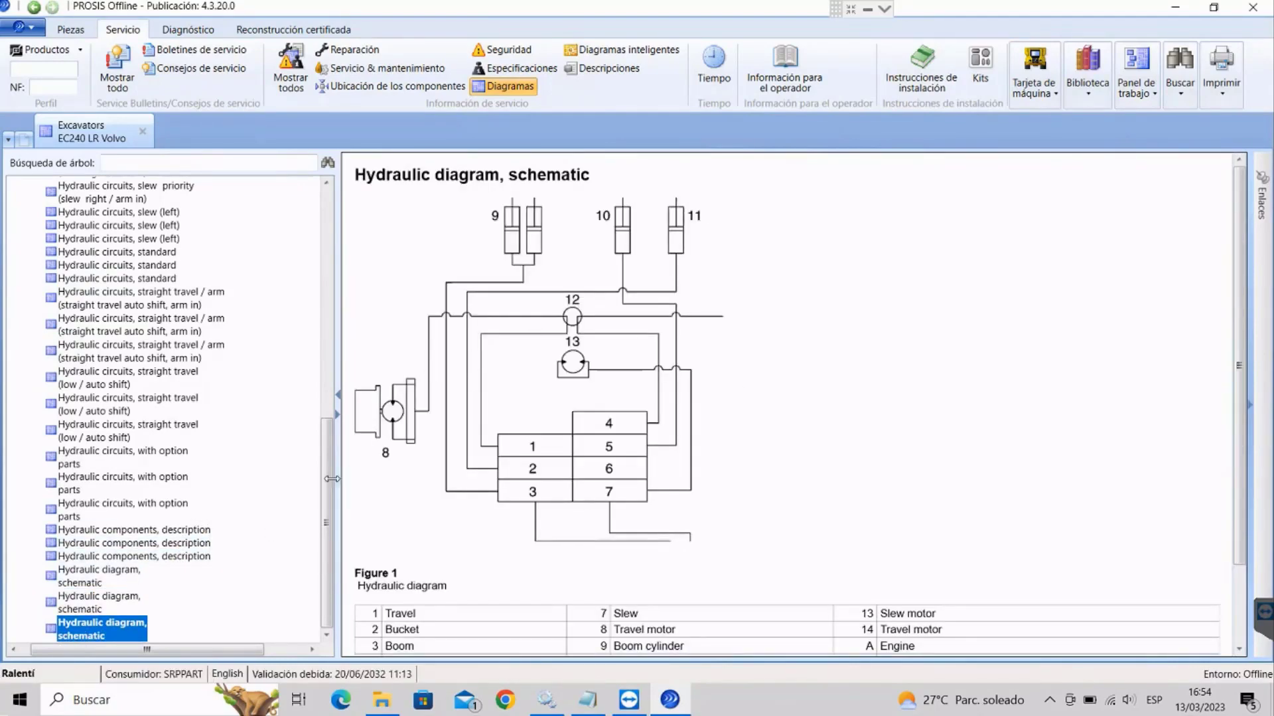
{"action": "left_click_drag", "start_coordinate": [332, 478], "coordinate": [344, 210]}
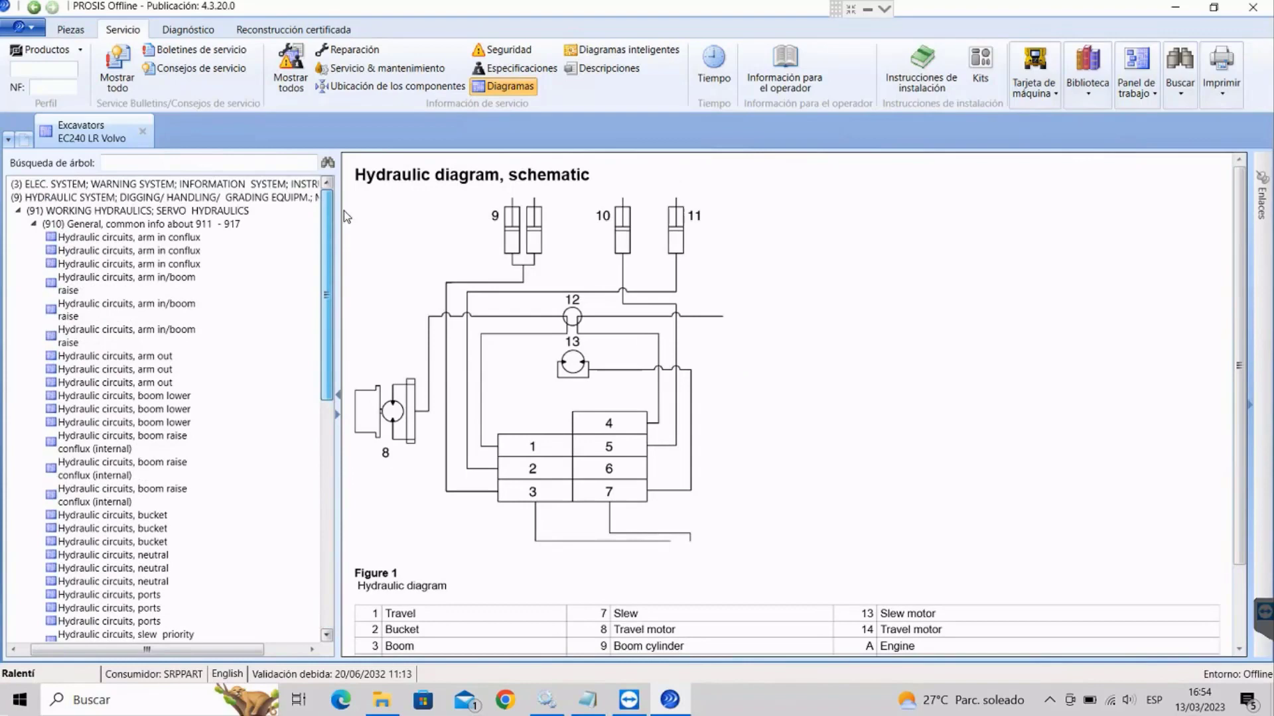
{"action": "double_click", "coordinate": [45, 226]}
{"action": "left_click", "coordinate": [19, 211]}
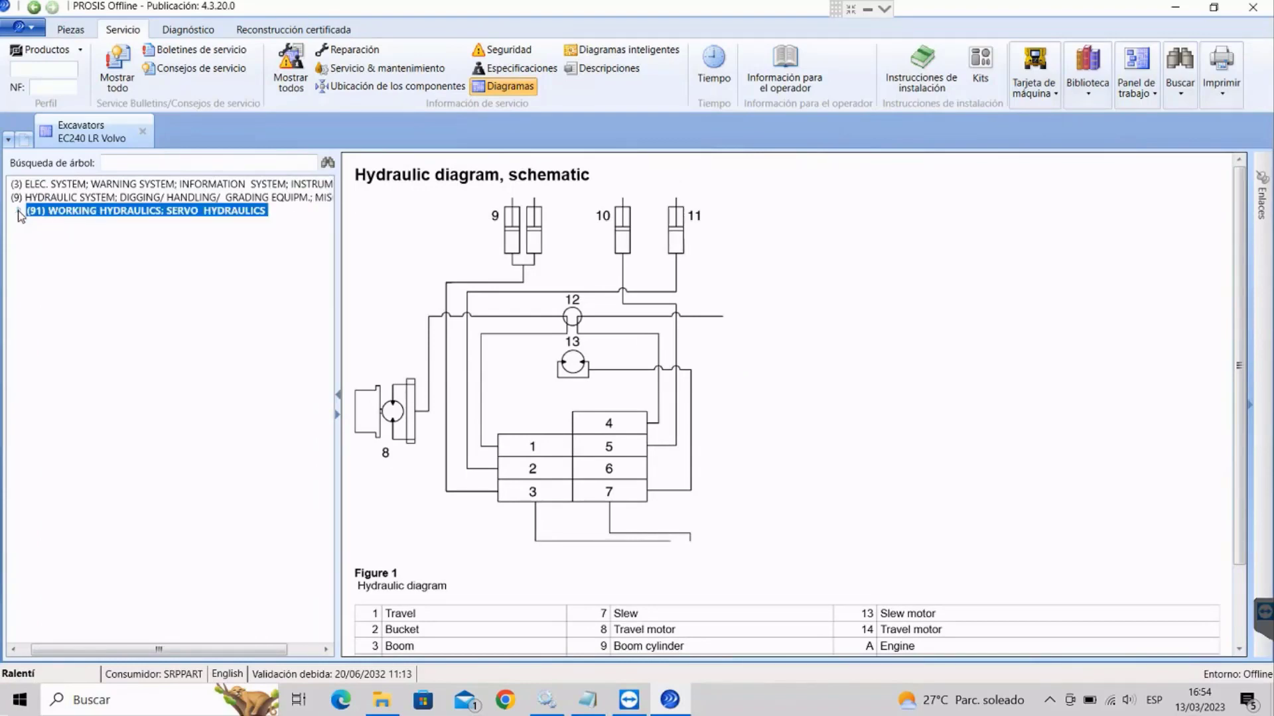
{"action": "scroll", "coordinate": [663, 451], "scroll_direction": "down", "scroll_amount": 3}
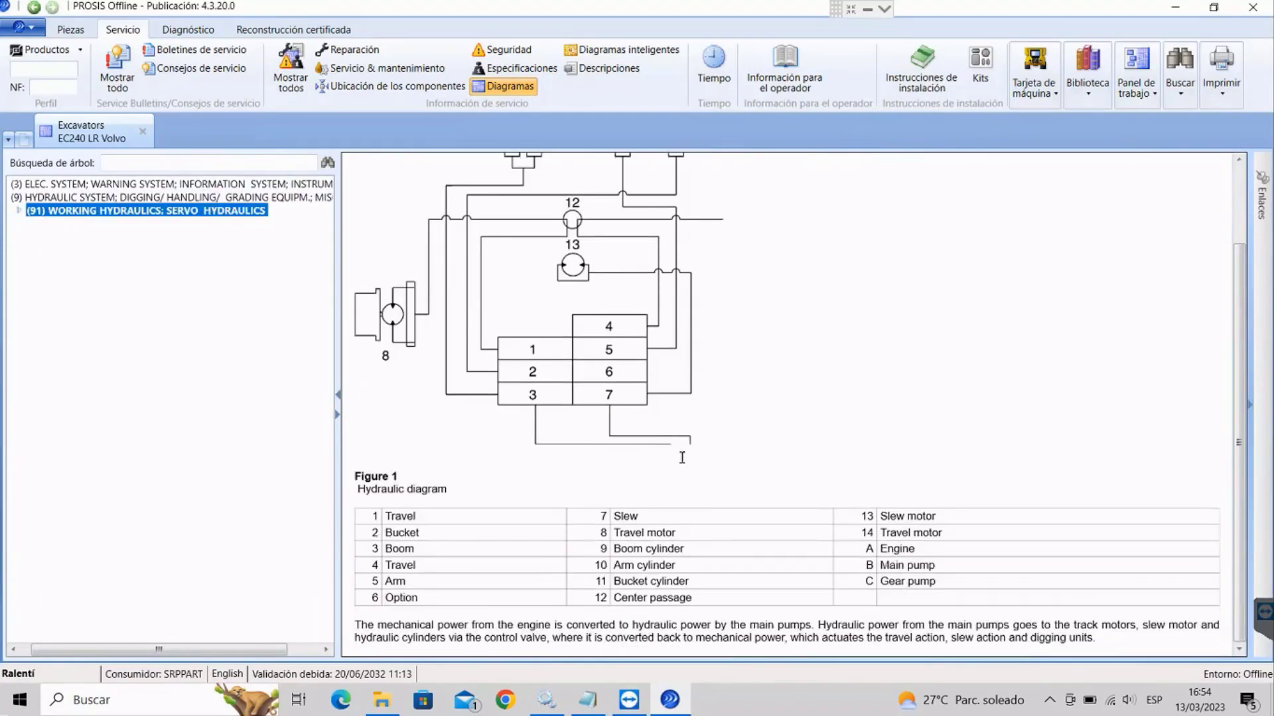
{"action": "scroll", "coordinate": [687, 455], "scroll_direction": "up", "scroll_amount": 3}
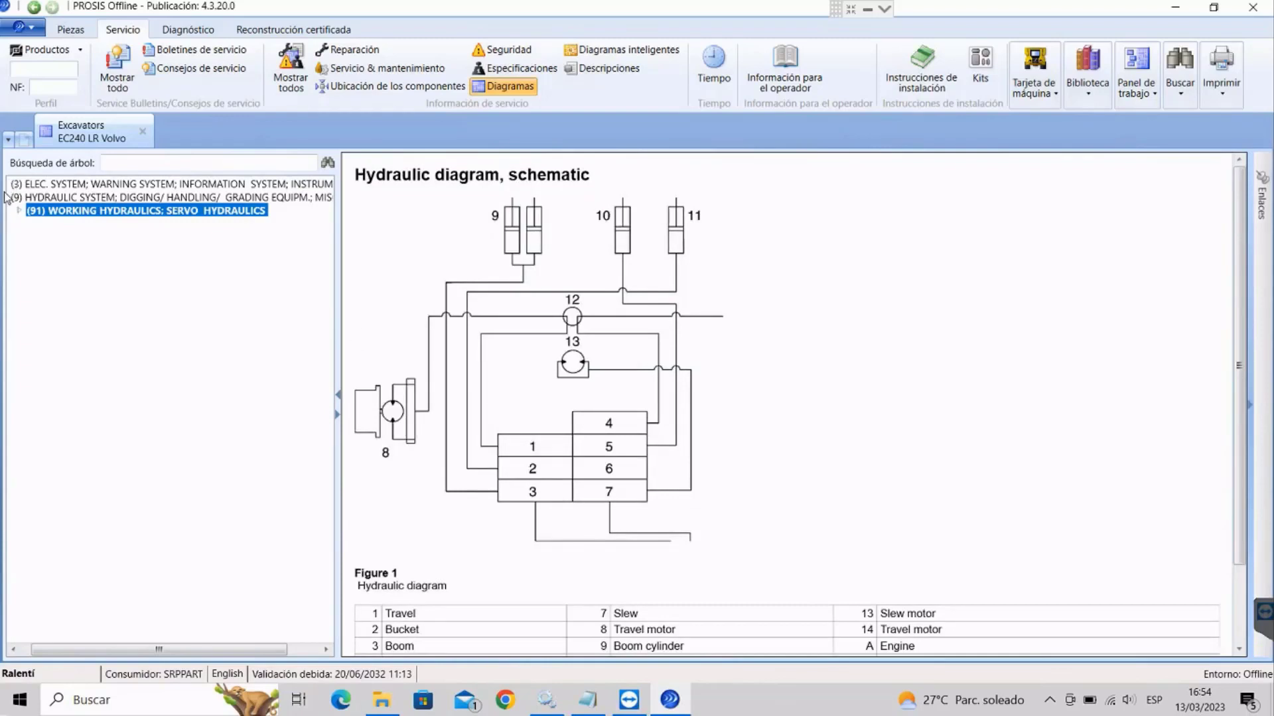
{"action": "left_click", "coordinate": [132, 184]}
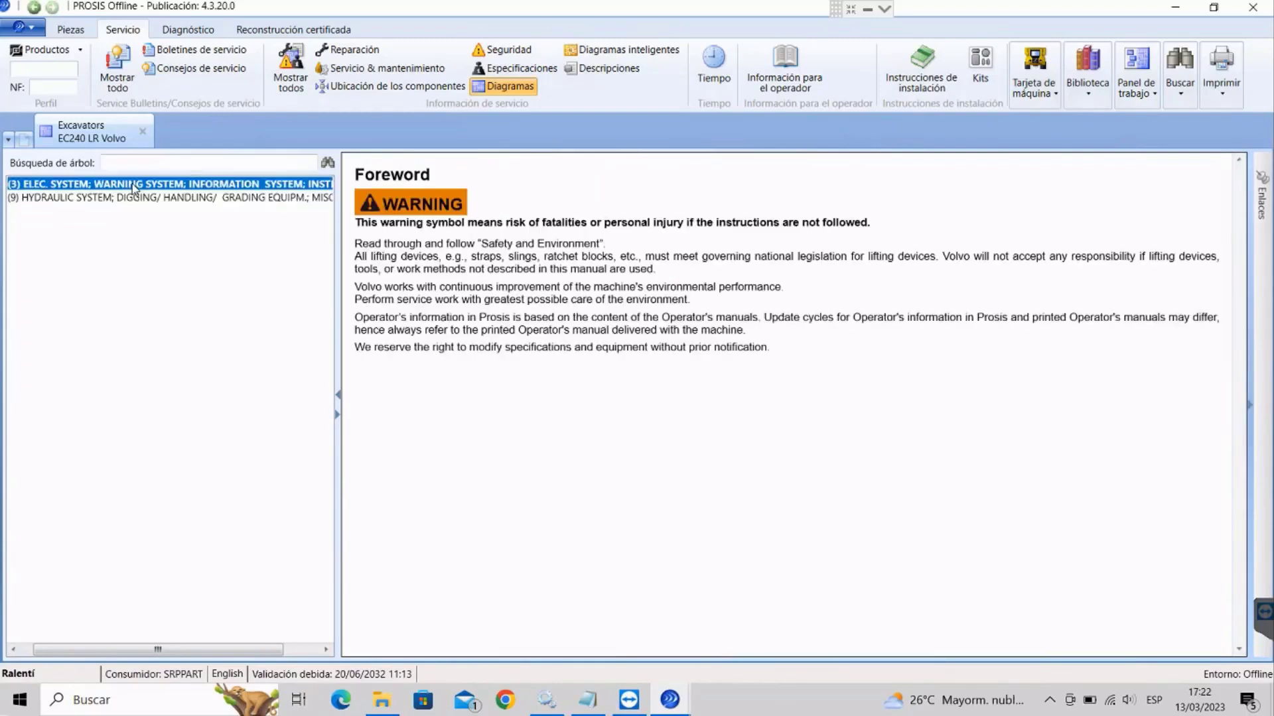
Expand (3) ELEC. SYSTEM > (37) CABLE; FUSE; RELAY > (370) General
{"action": "double_click", "coordinate": [133, 186]}
{"action": "left_click", "coordinate": [45, 199]}
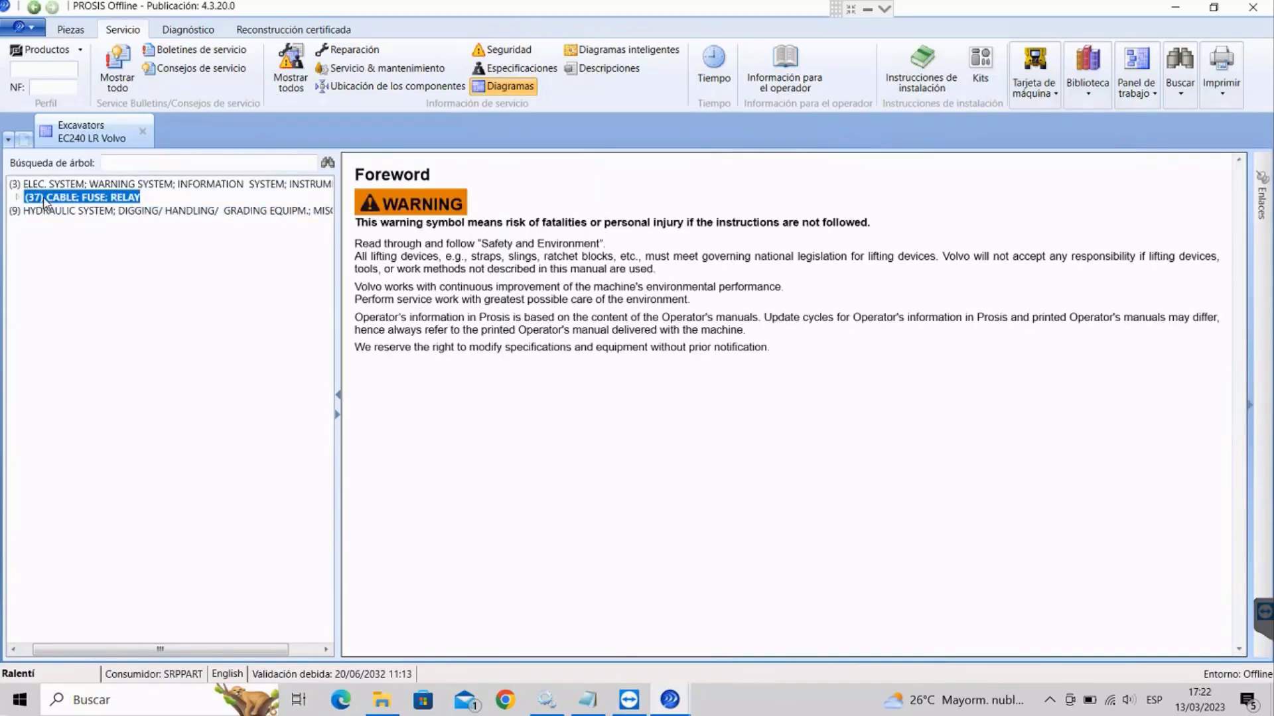
{"action": "left_click", "coordinate": [19, 198]}
{"action": "left_click", "coordinate": [39, 211]}
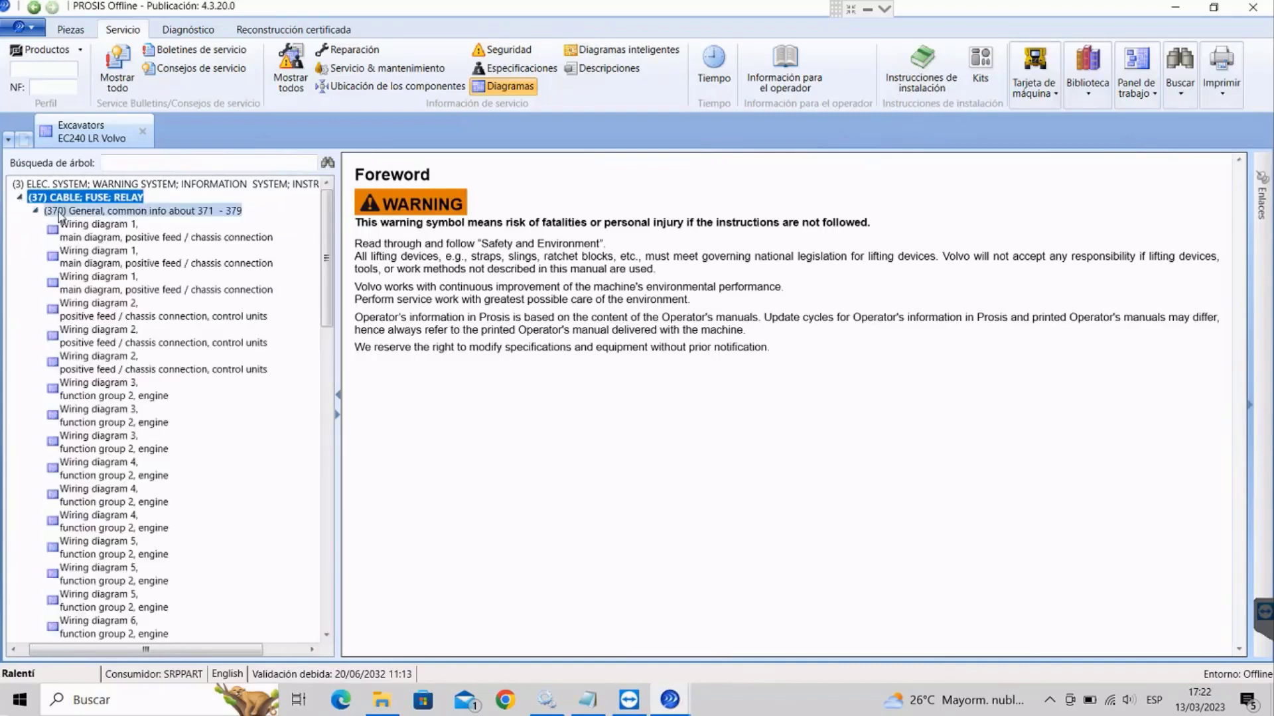
{"action": "left_click", "coordinate": [58, 212]}
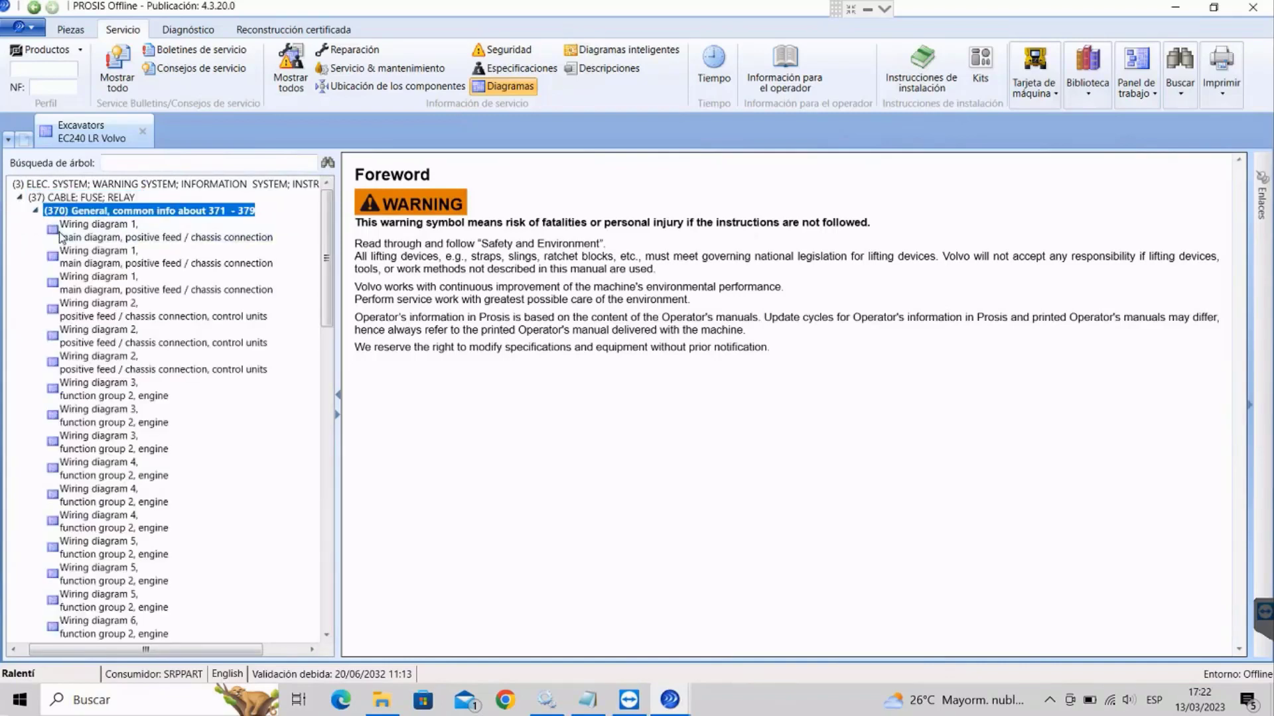
Browse Wiring diagrams 1 and 2, then enlarge Wiring diagram 3, function group 2, engine
{"action": "left_click", "coordinate": [97, 239]}
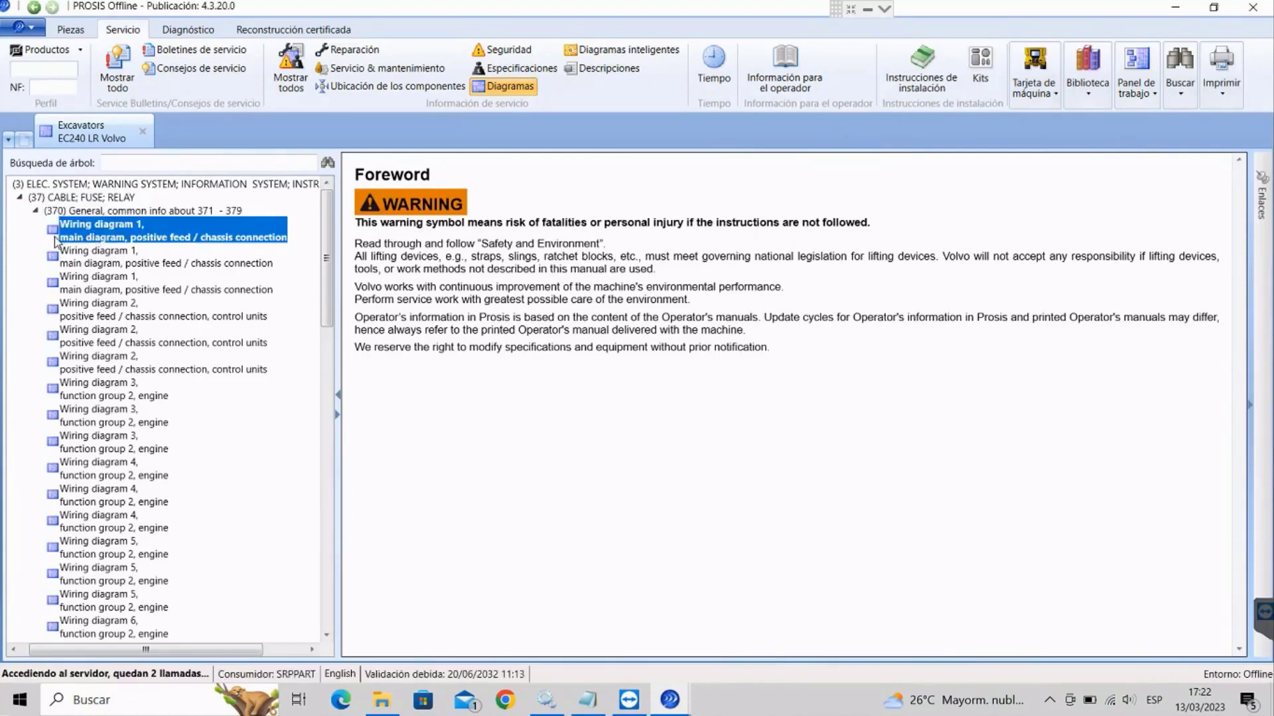
{"action": "left_click", "coordinate": [81, 259]}
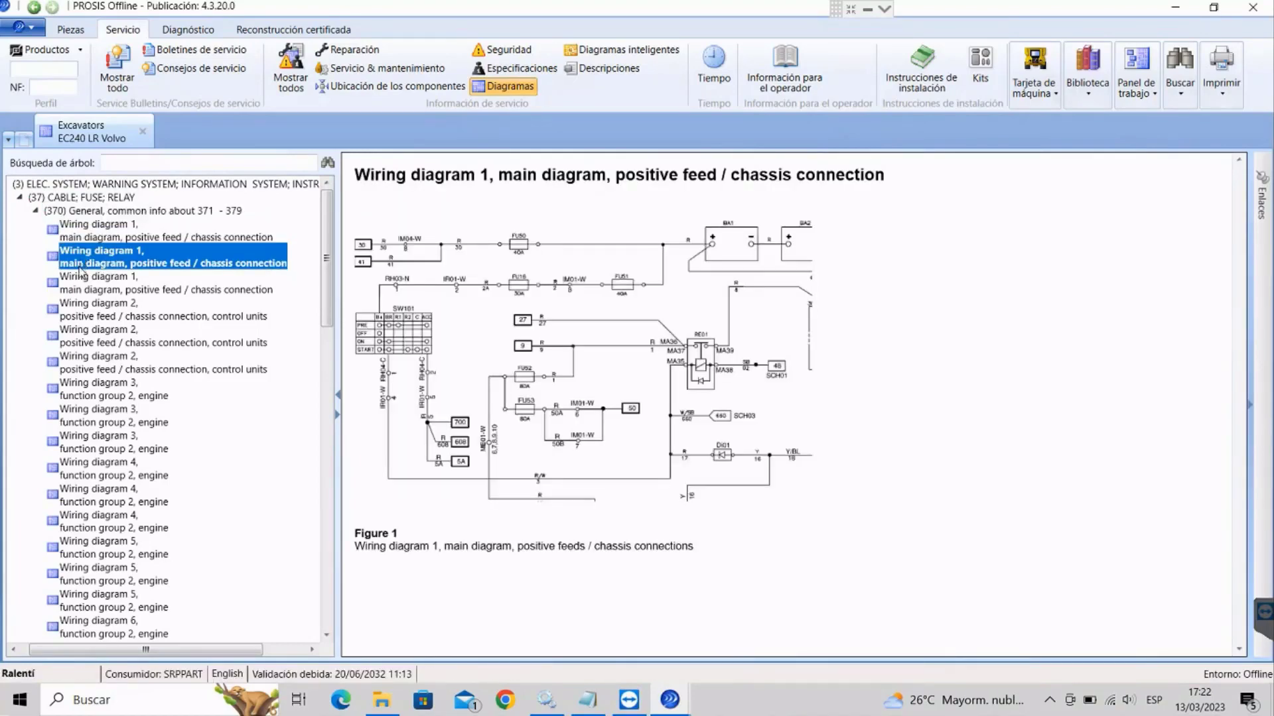
{"action": "left_click", "coordinate": [71, 288]}
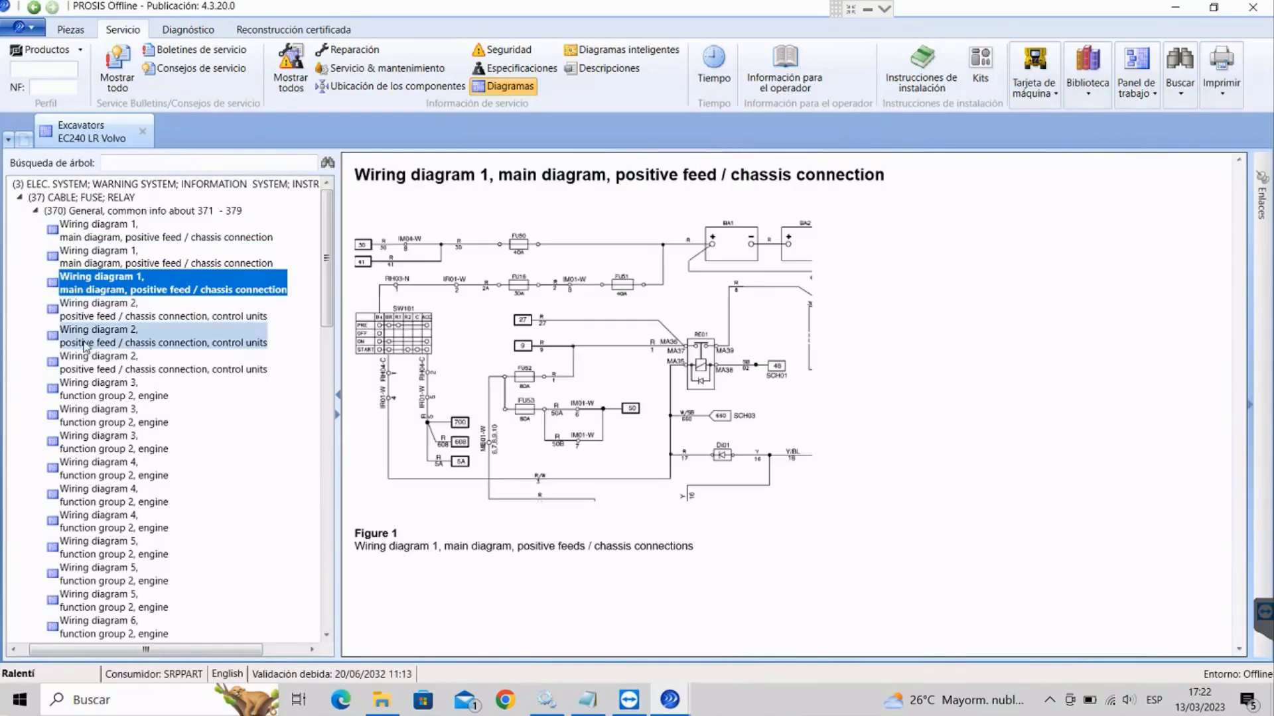
{"action": "left_click", "coordinate": [74, 316]}
{"action": "left_click", "coordinate": [76, 346]}
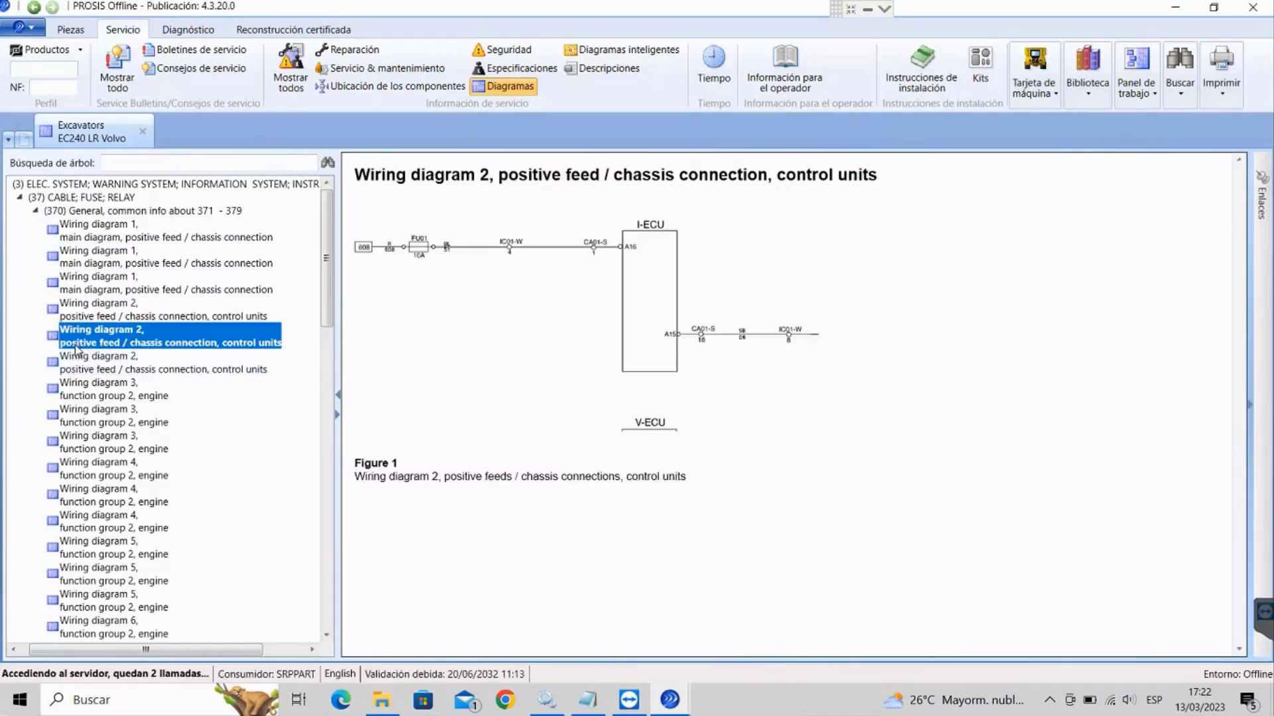
{"action": "left_click", "coordinate": [80, 364]}
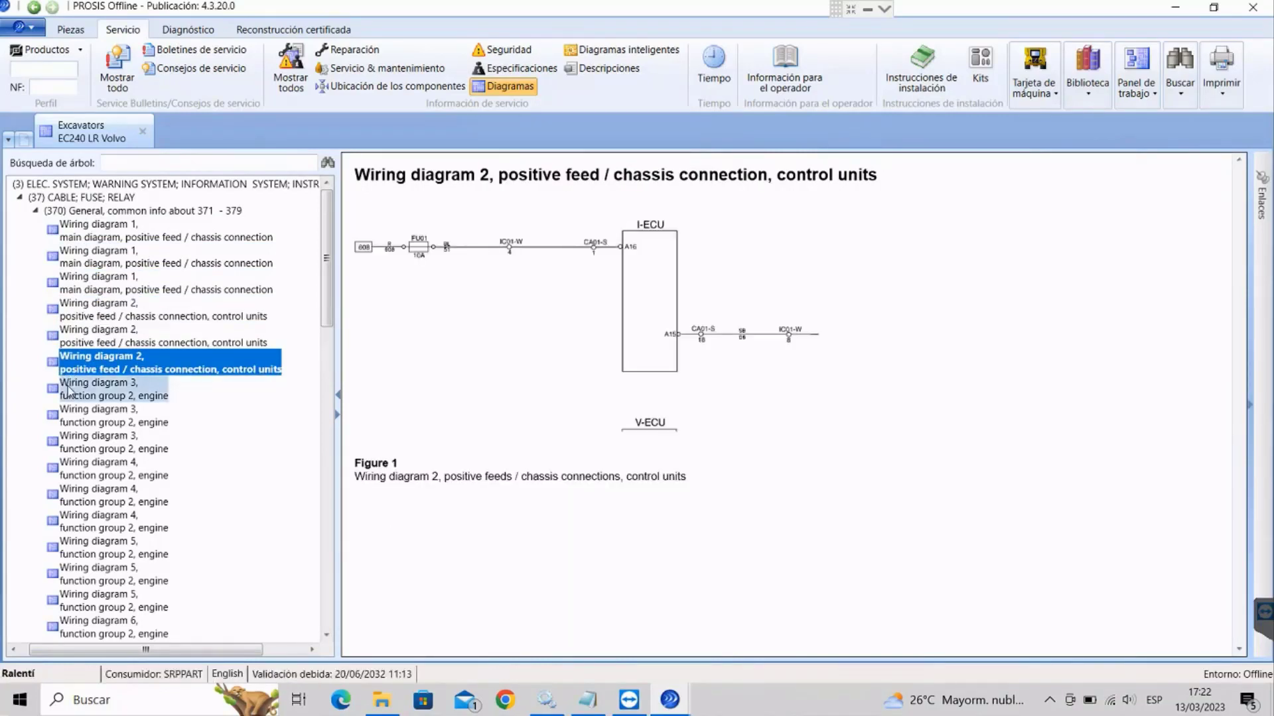
{"action": "left_click", "coordinate": [70, 384]}
{"action": "left_click", "coordinate": [69, 421]}
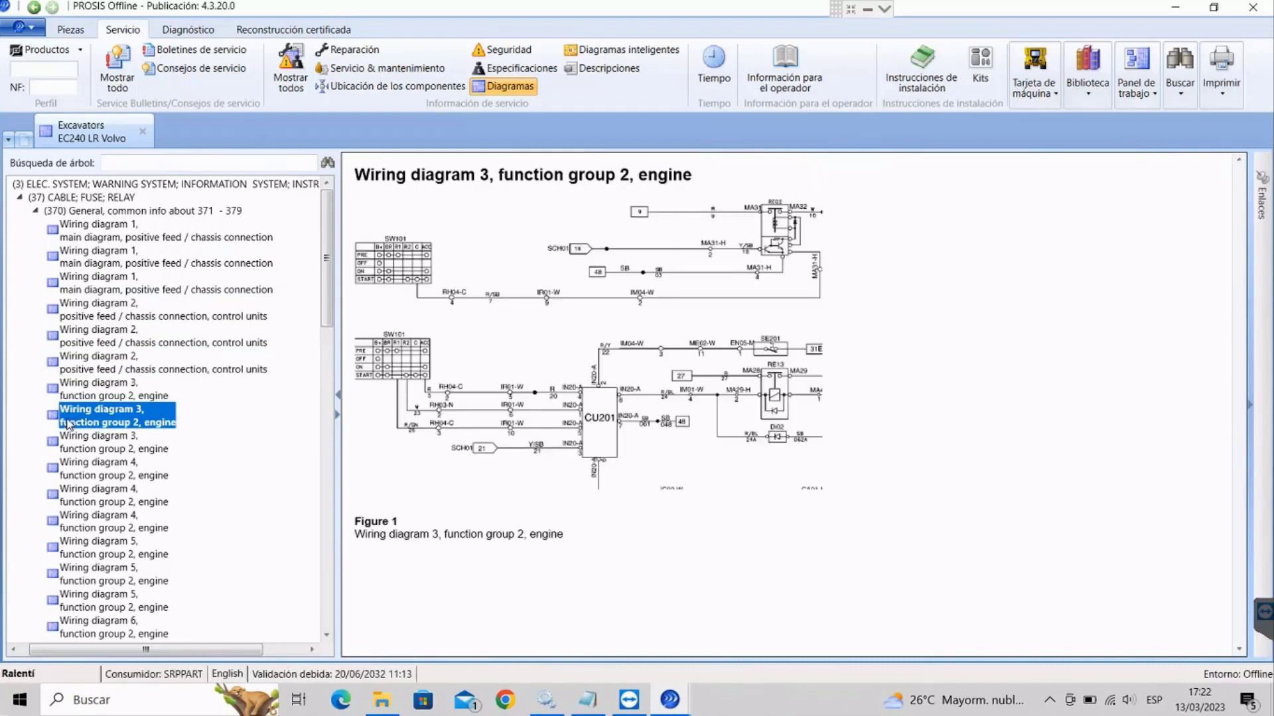
{"action": "left_click", "coordinate": [664, 359]}
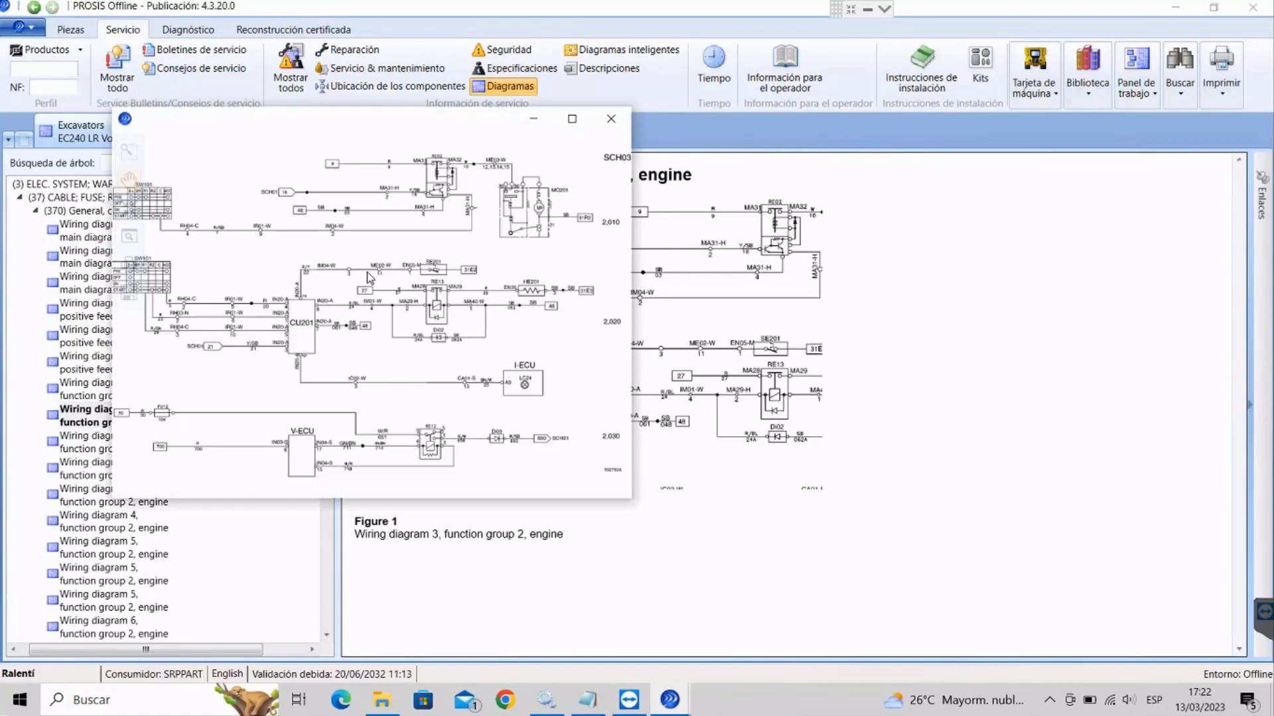
Look through Wiring diagrams 11 and 13 for the cab and 18 for automatic greasing
{"action": "scroll", "coordinate": [369, 277], "scroll_direction": "up", "scroll_amount": 1}
{"action": "scroll", "coordinate": [377, 275], "scroll_direction": "up", "scroll_amount": 1}
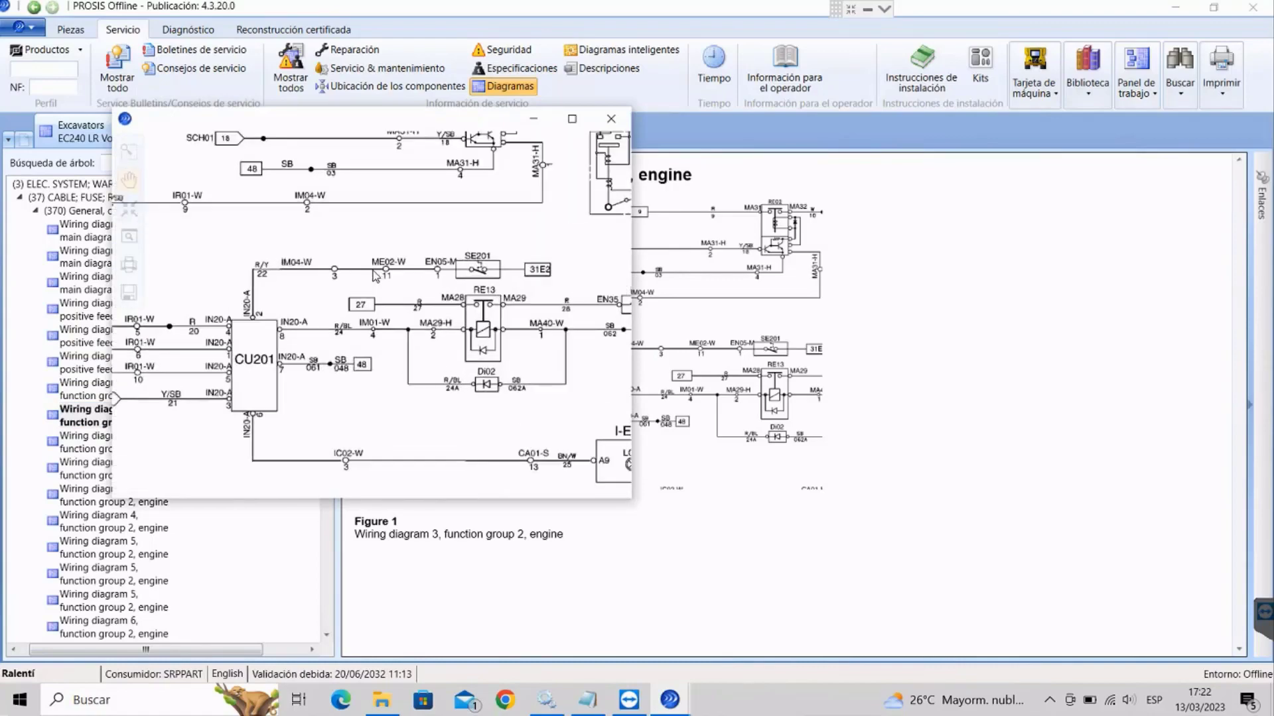
{"action": "scroll", "coordinate": [375, 278], "scroll_direction": "down", "scroll_amount": 1}
{"action": "scroll", "coordinate": [374, 281], "scroll_direction": "down", "scroll_amount": 2}
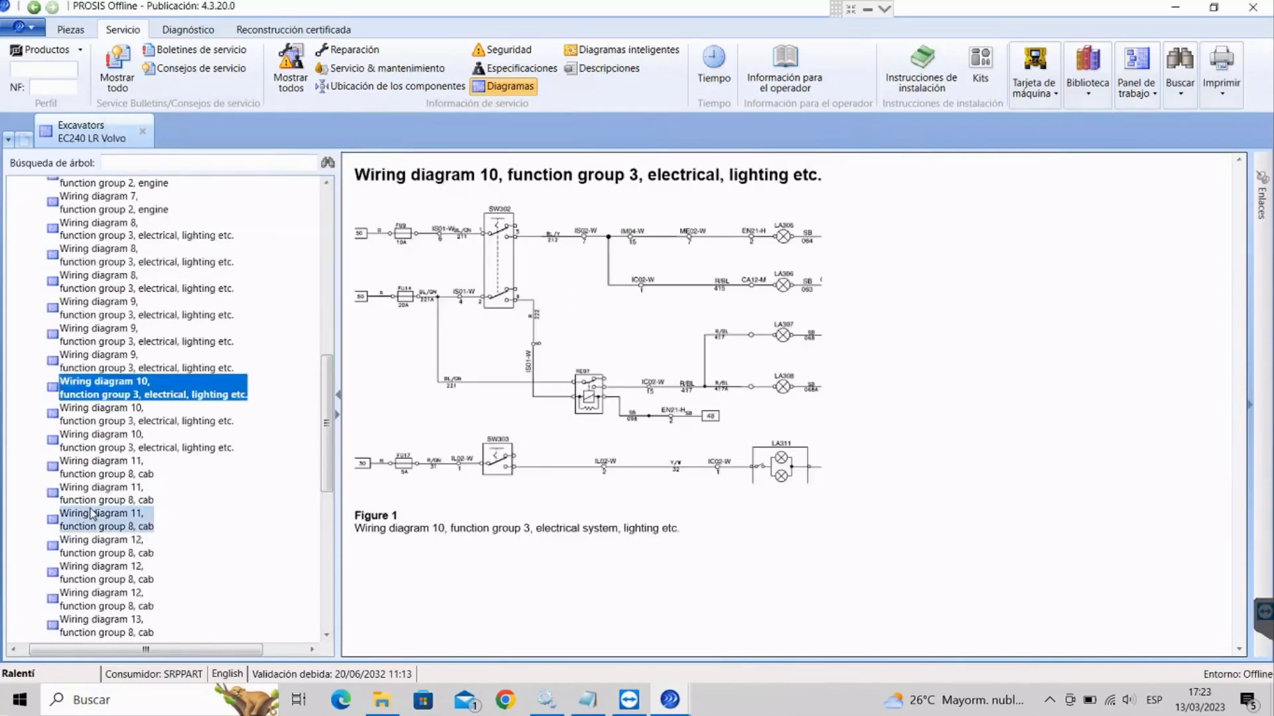
{"action": "left_click", "coordinate": [101, 511]}
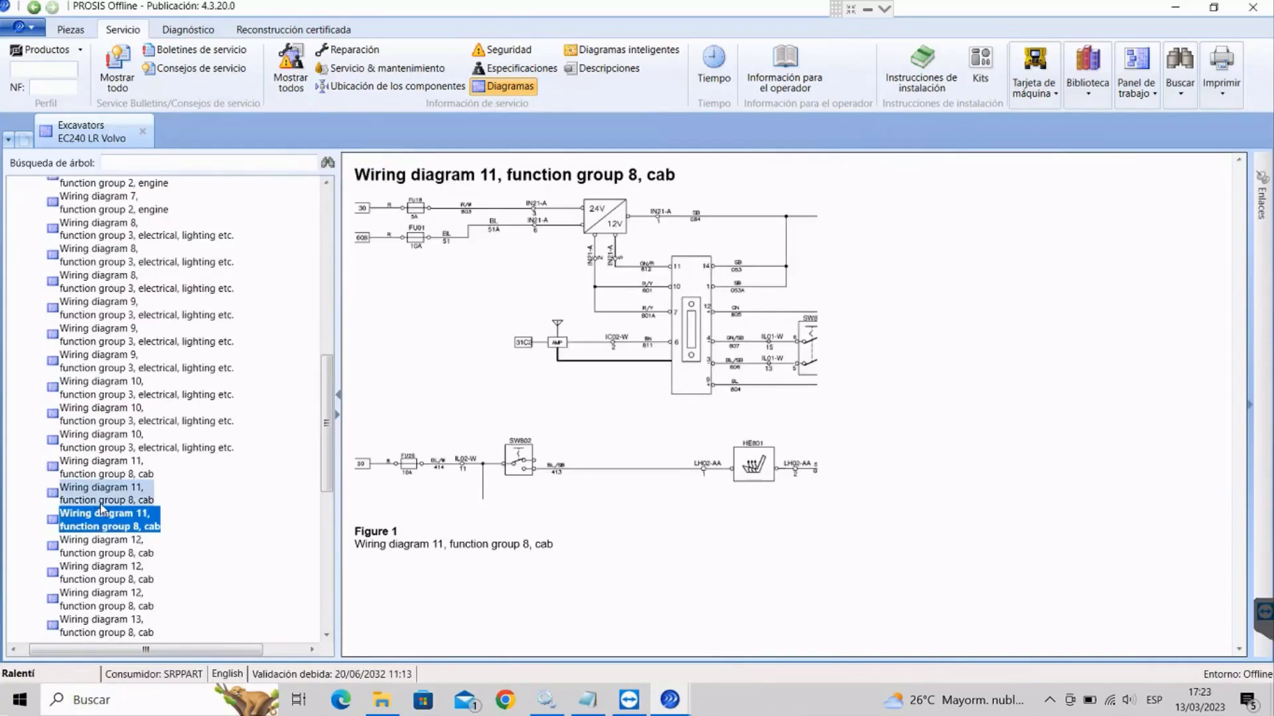
{"action": "scroll", "coordinate": [101, 511], "scroll_direction": "down", "scroll_amount": 2}
{"action": "left_click", "coordinate": [103, 494]}
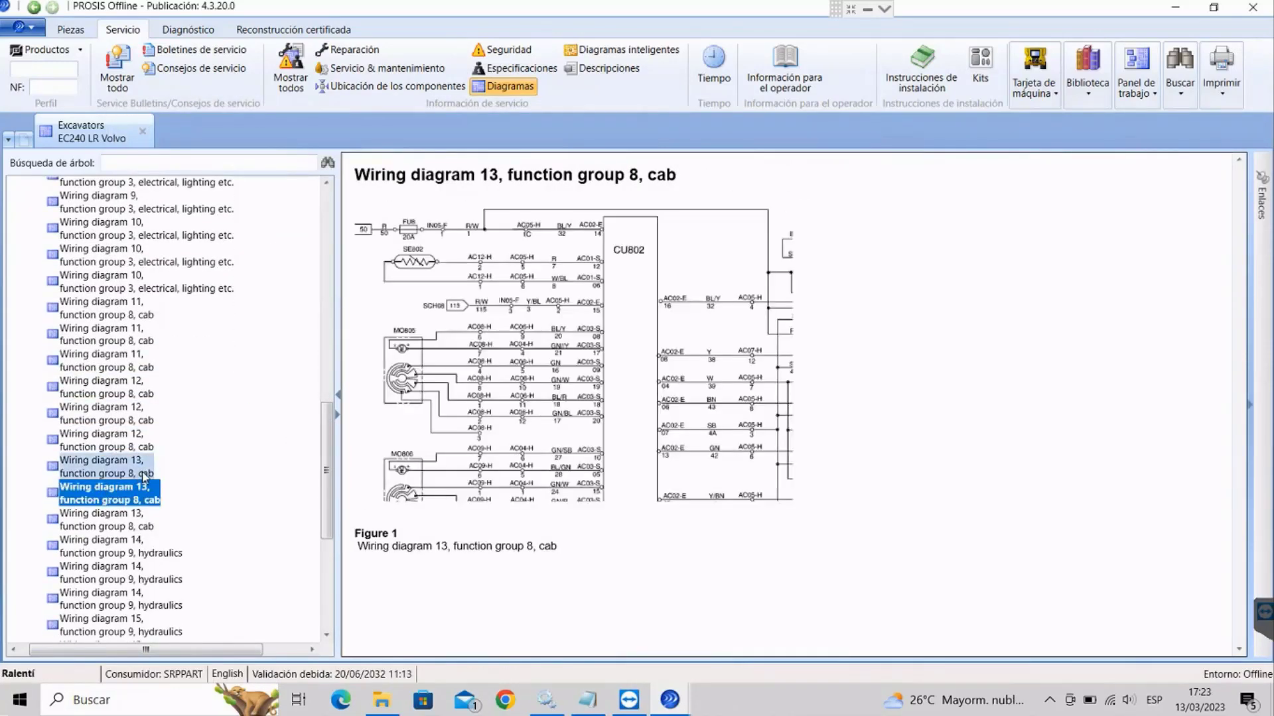
{"action": "scroll", "coordinate": [145, 472], "scroll_direction": "down", "scroll_amount": 4}
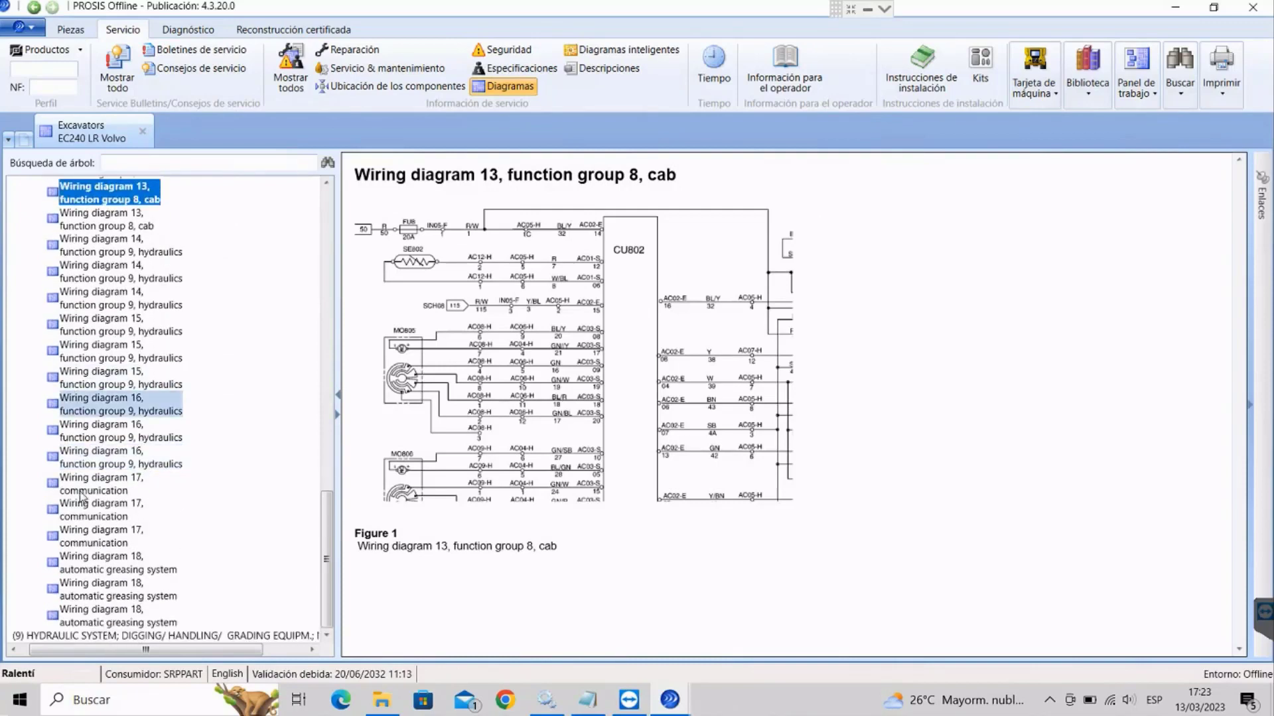
{"action": "left_click", "coordinate": [141, 607]}
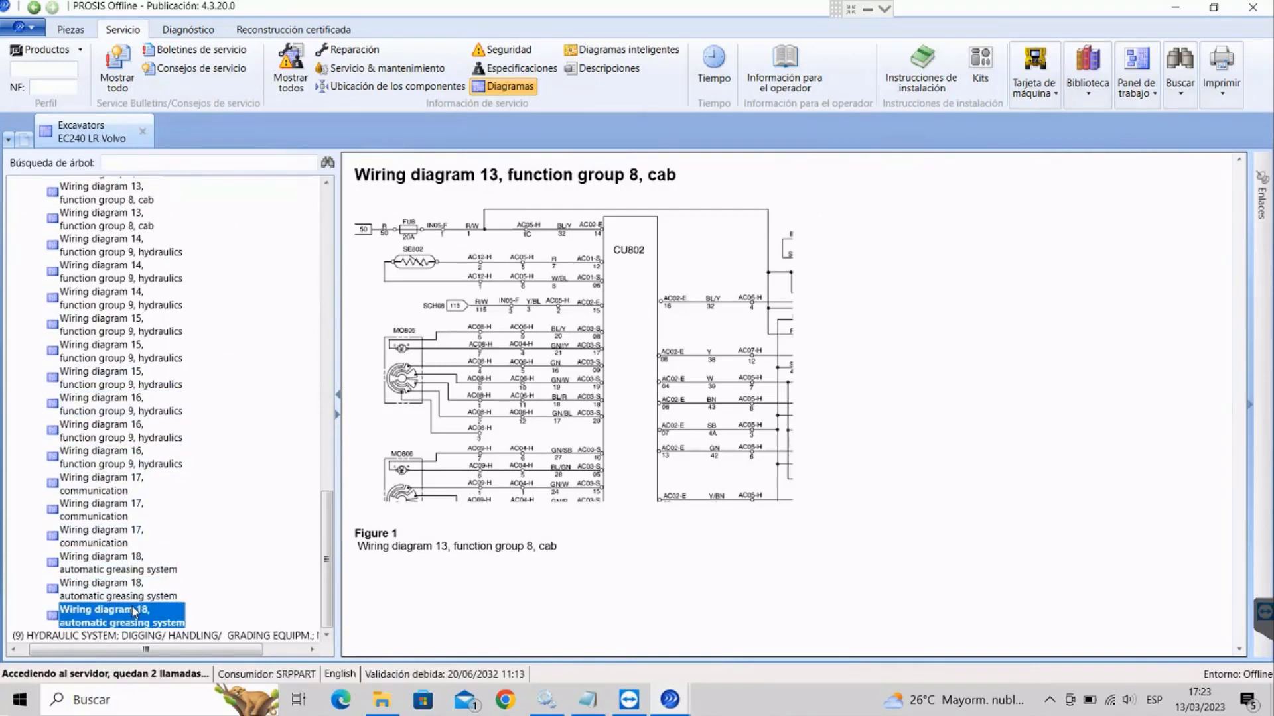
{"action": "left_click", "coordinate": [138, 589]}
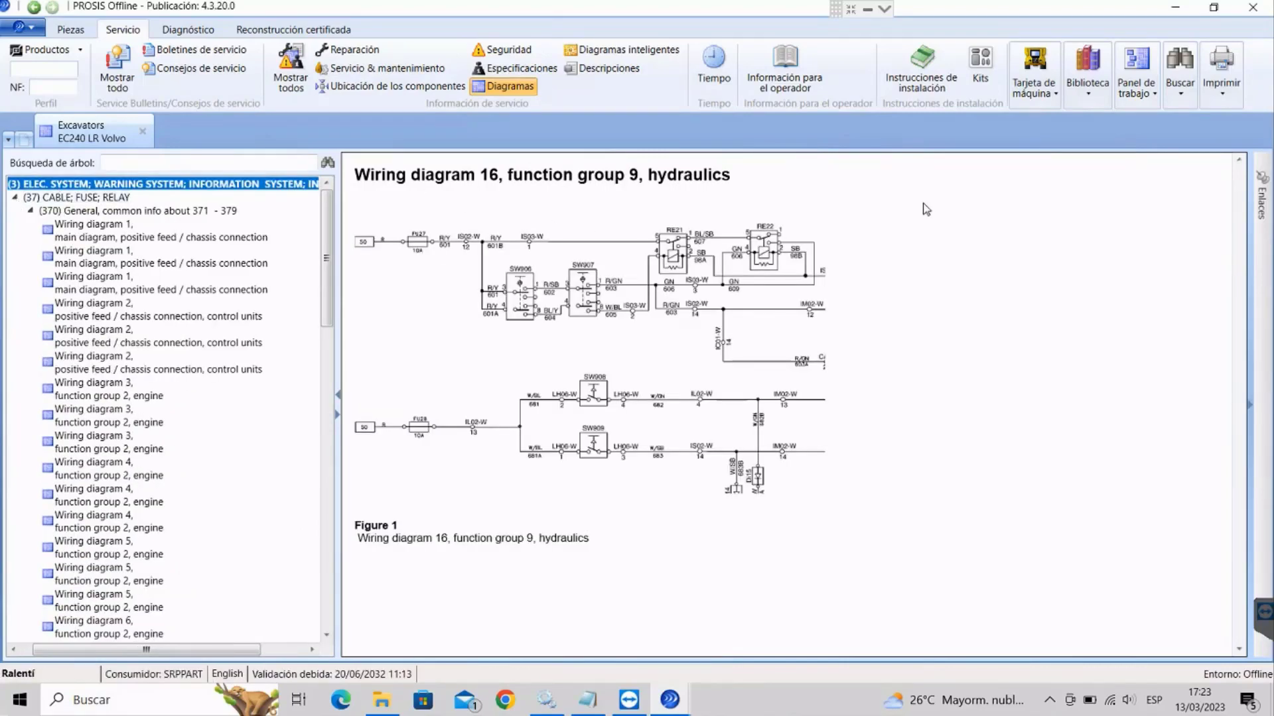
Collapse the (37) CABLE; FUSE; RELAY and (3) ELEC. SYSTEM groups
{"action": "left_click", "coordinate": [15, 197]}
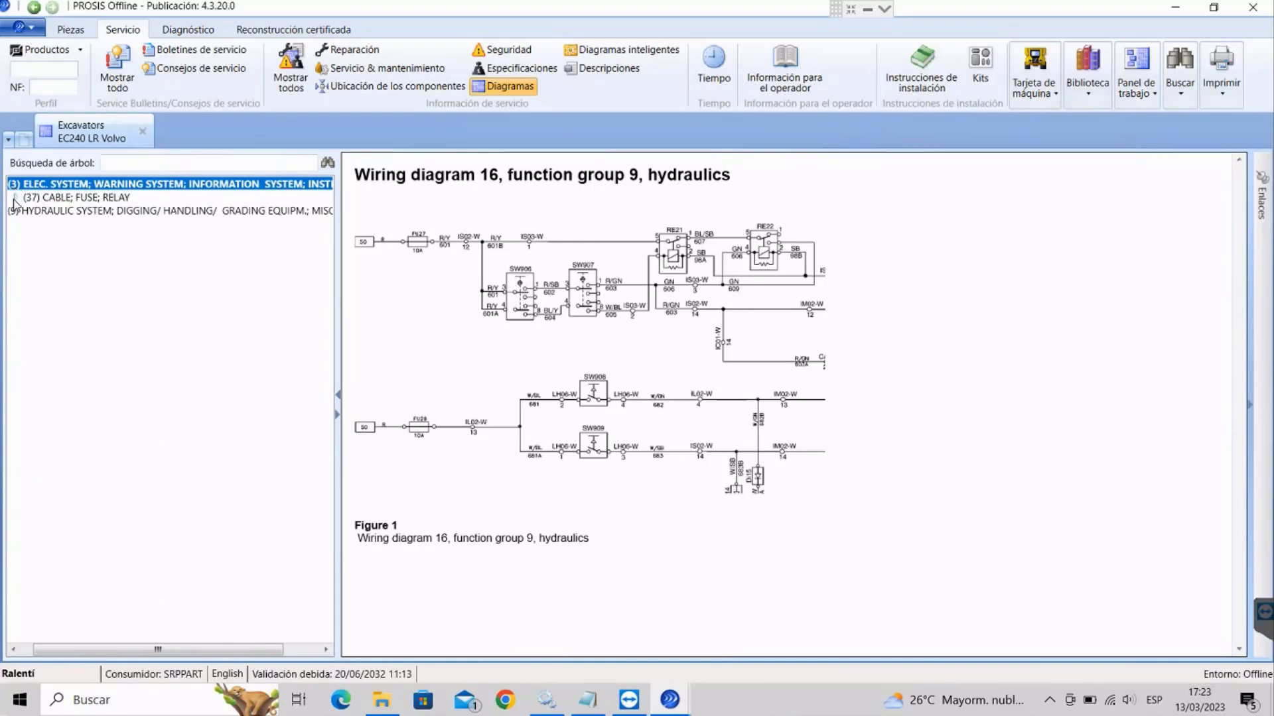
{"action": "left_click_drag", "start_coordinate": [83, 649], "coordinate": [71, 649]}
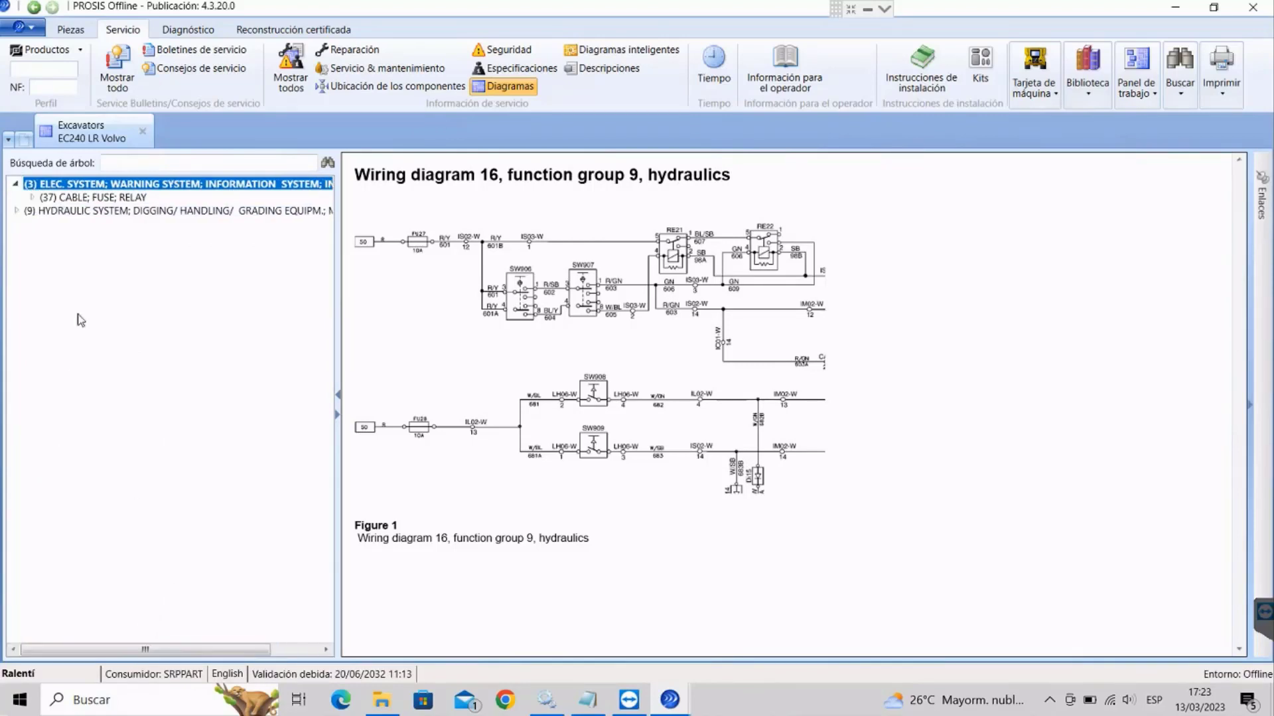
{"action": "left_click", "coordinate": [15, 185]}
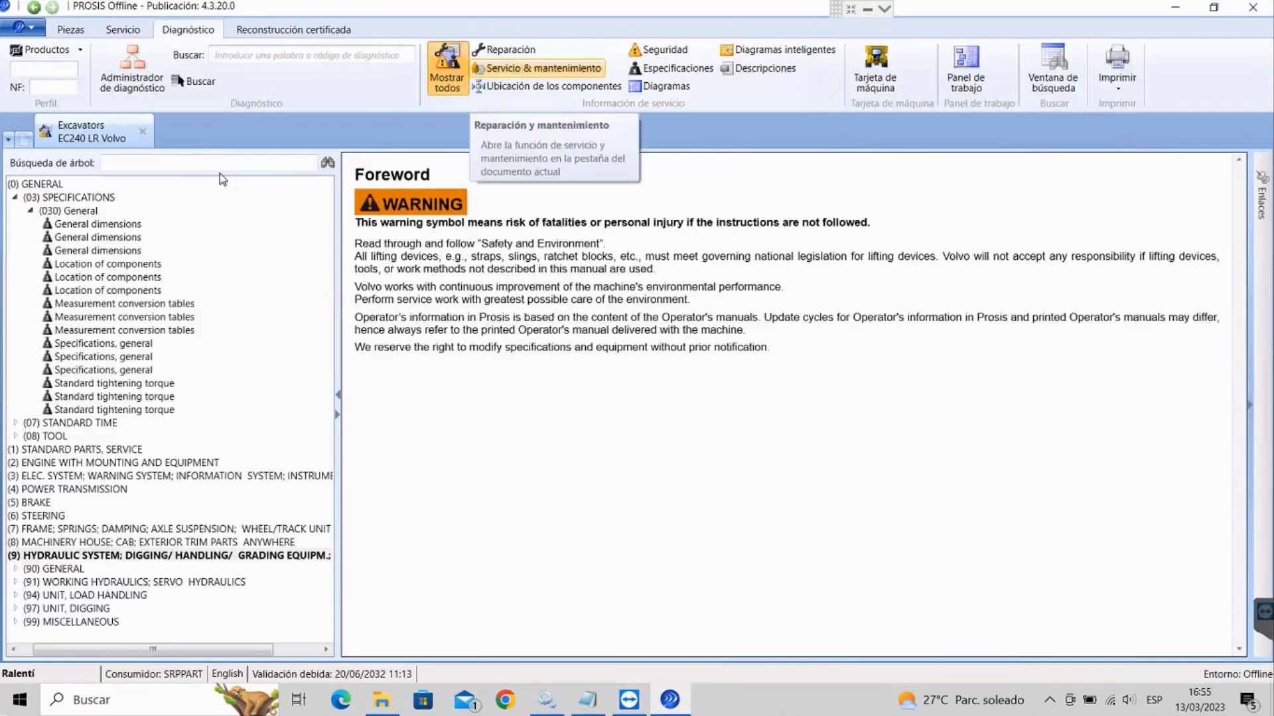
Look through the General dimensions entries under (030) General
{"action": "left_click", "coordinate": [82, 228]}
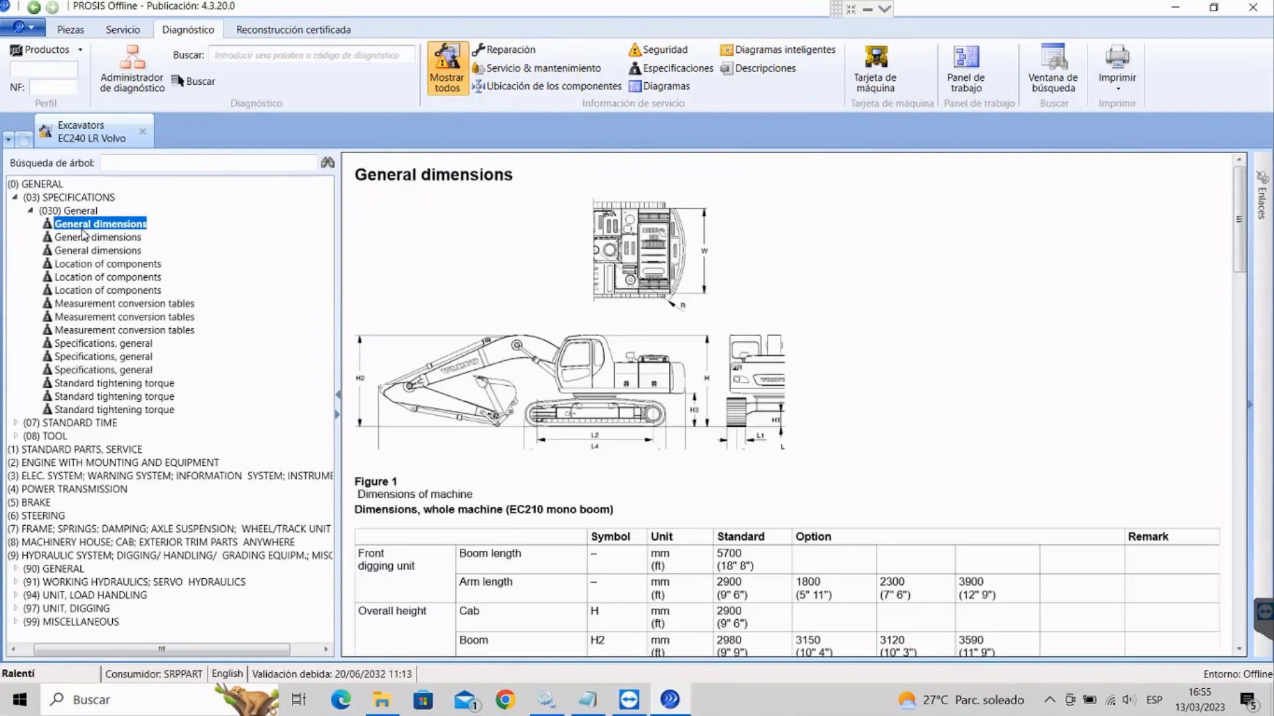
{"action": "left_click", "coordinate": [75, 250]}
{"action": "left_click", "coordinate": [73, 239]}
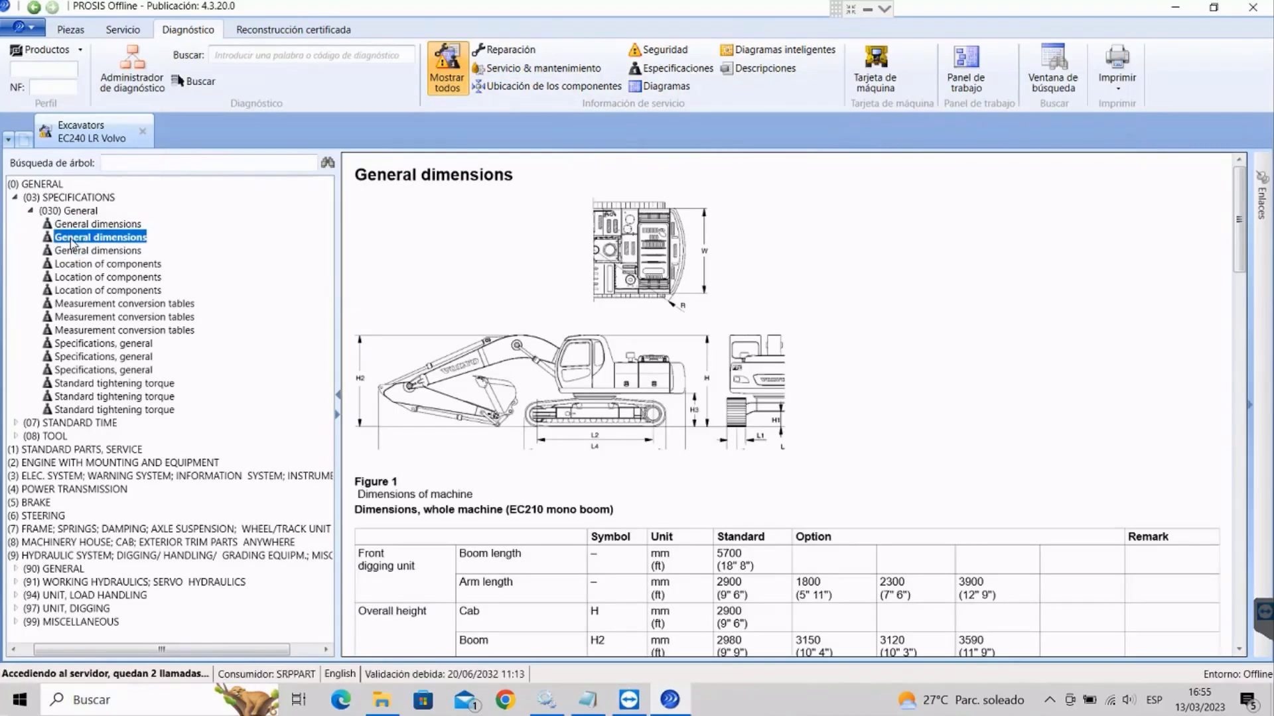
{"action": "left_click", "coordinate": [74, 250]}
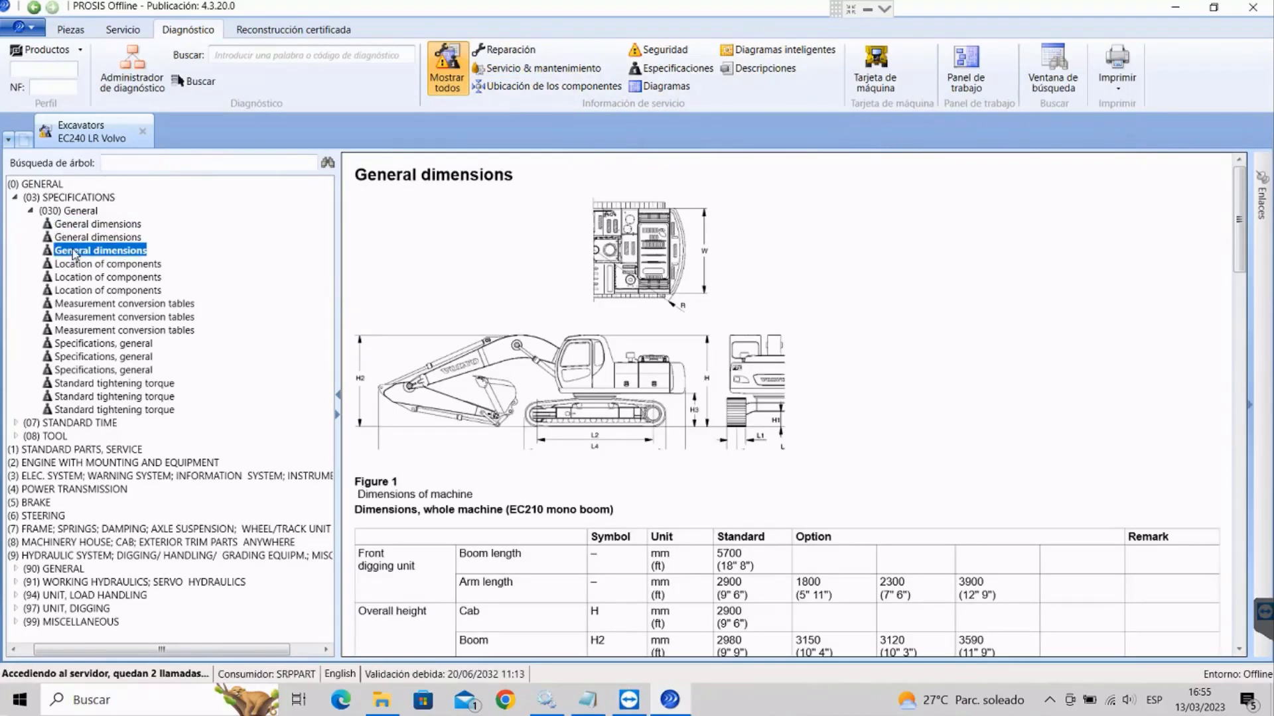
Check the Location of components page, then open the (07) Standard Time list
{"action": "left_click", "coordinate": [66, 277]}
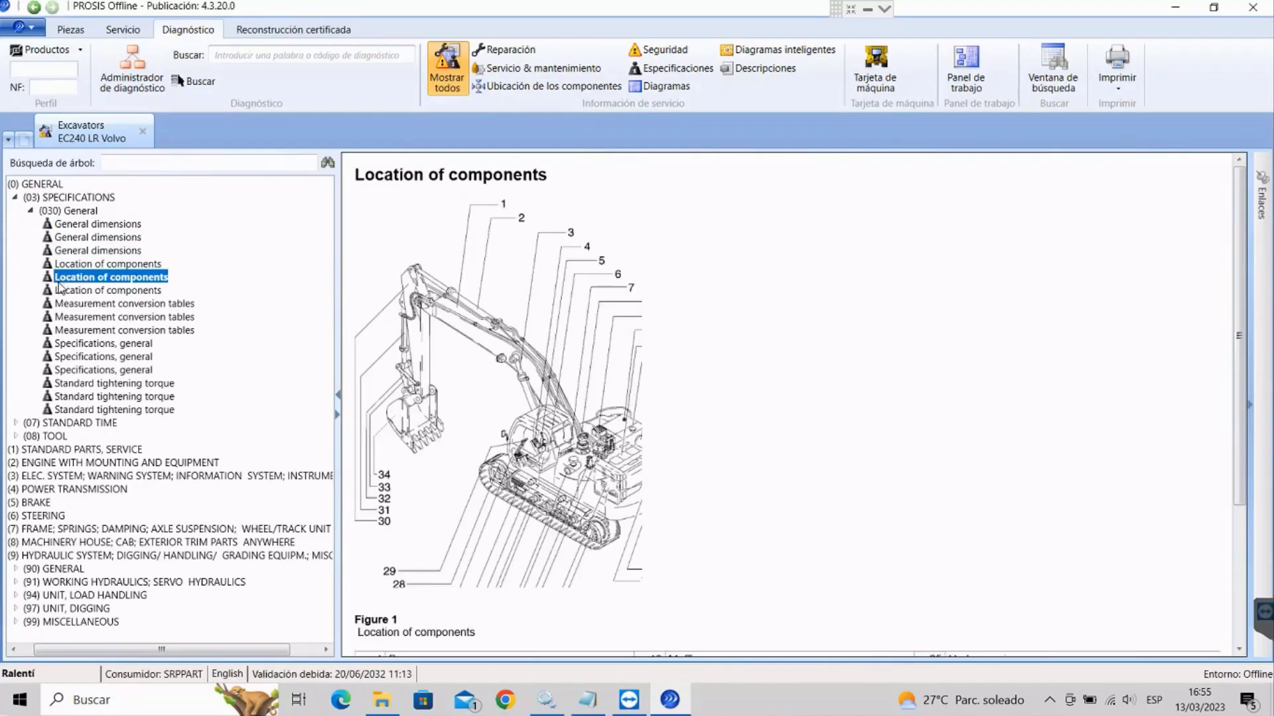
{"action": "scroll", "coordinate": [518, 359], "scroll_direction": "down", "scroll_amount": 3}
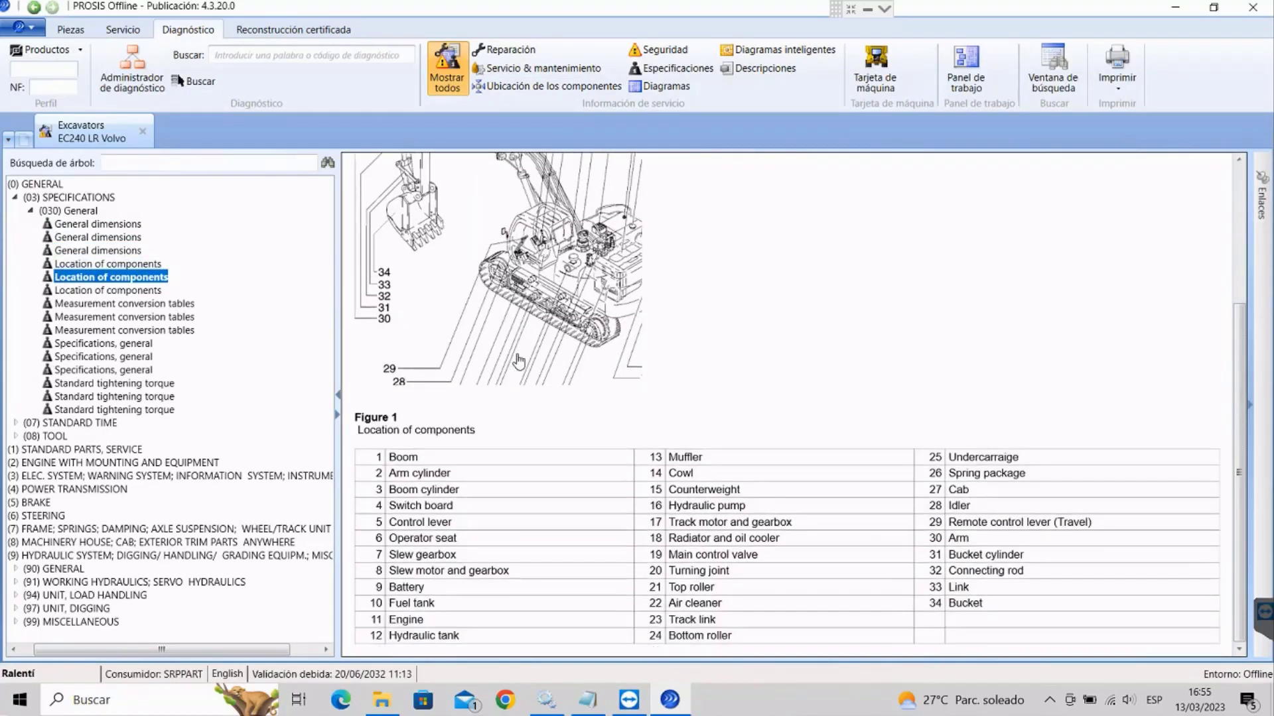
{"action": "left_click", "coordinate": [66, 229]}
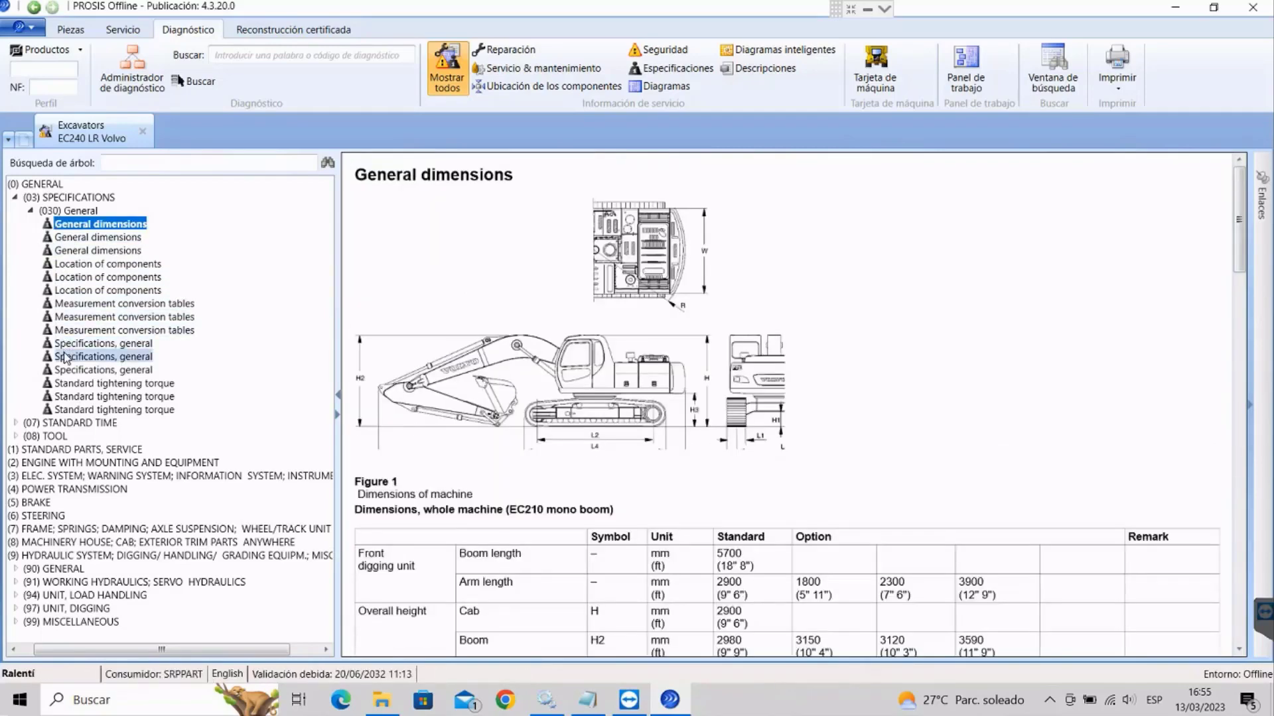
{"action": "left_click", "coordinate": [64, 358]}
{"action": "left_click", "coordinate": [69, 423]}
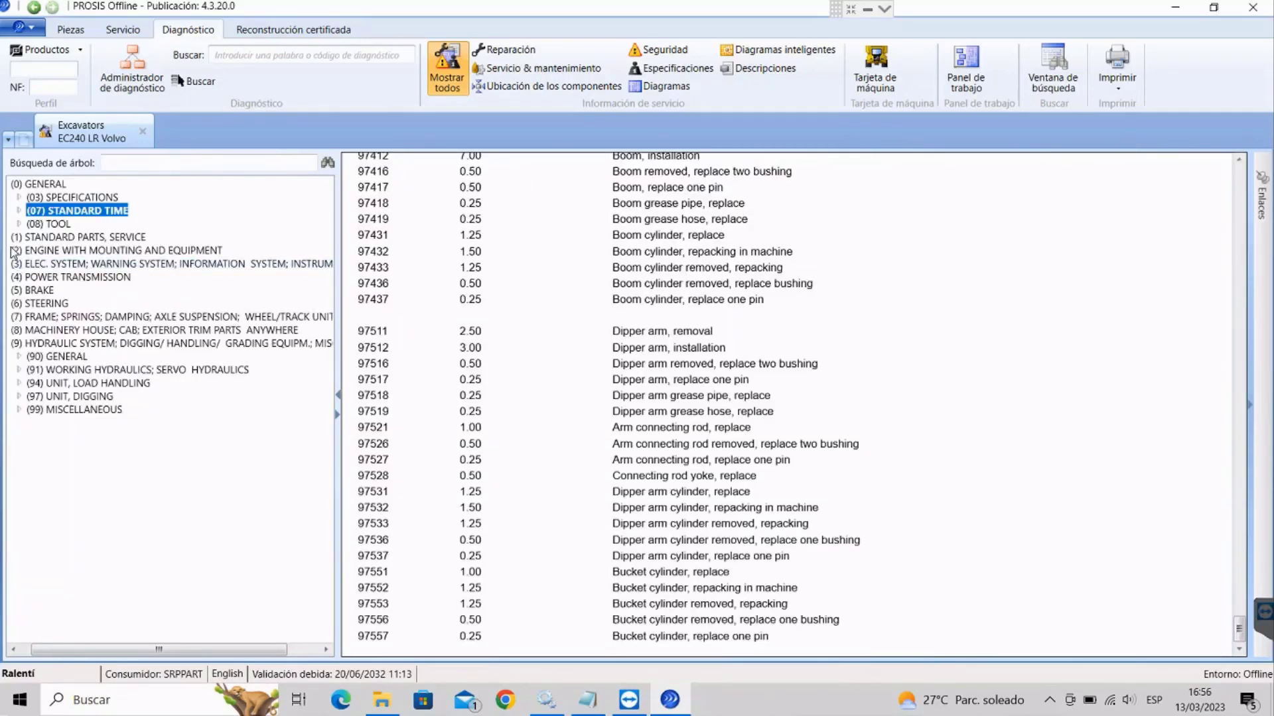
Expand (2) > (21) > (210) General and read the Engine, description (EC210) page
{"action": "left_click", "coordinate": [22, 252]}
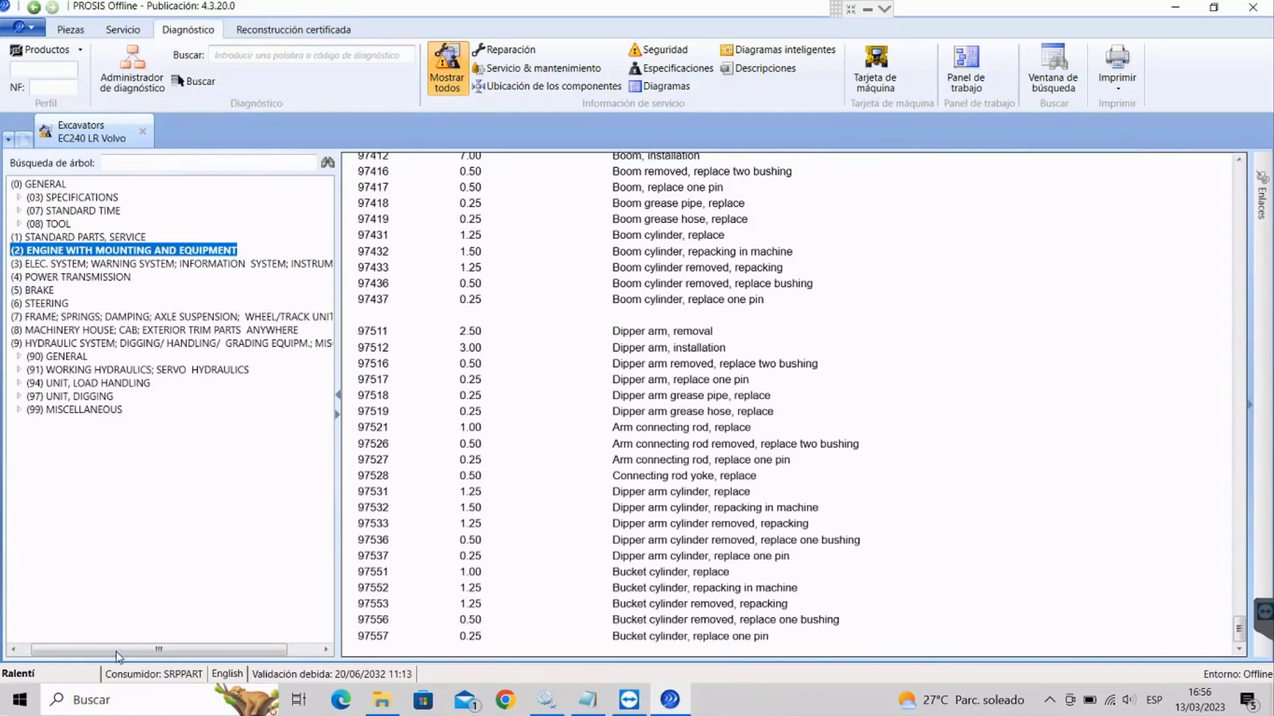
{"action": "left_click", "coordinate": [16, 251]}
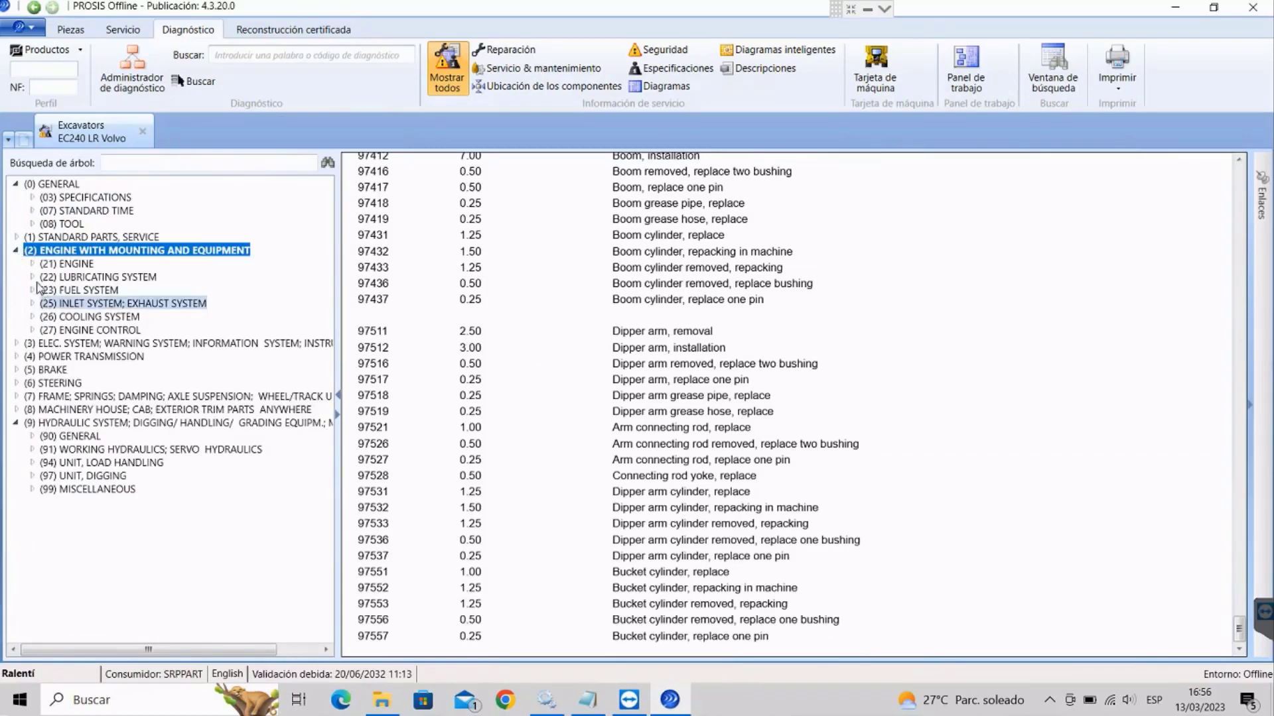
{"action": "left_click", "coordinate": [31, 264]}
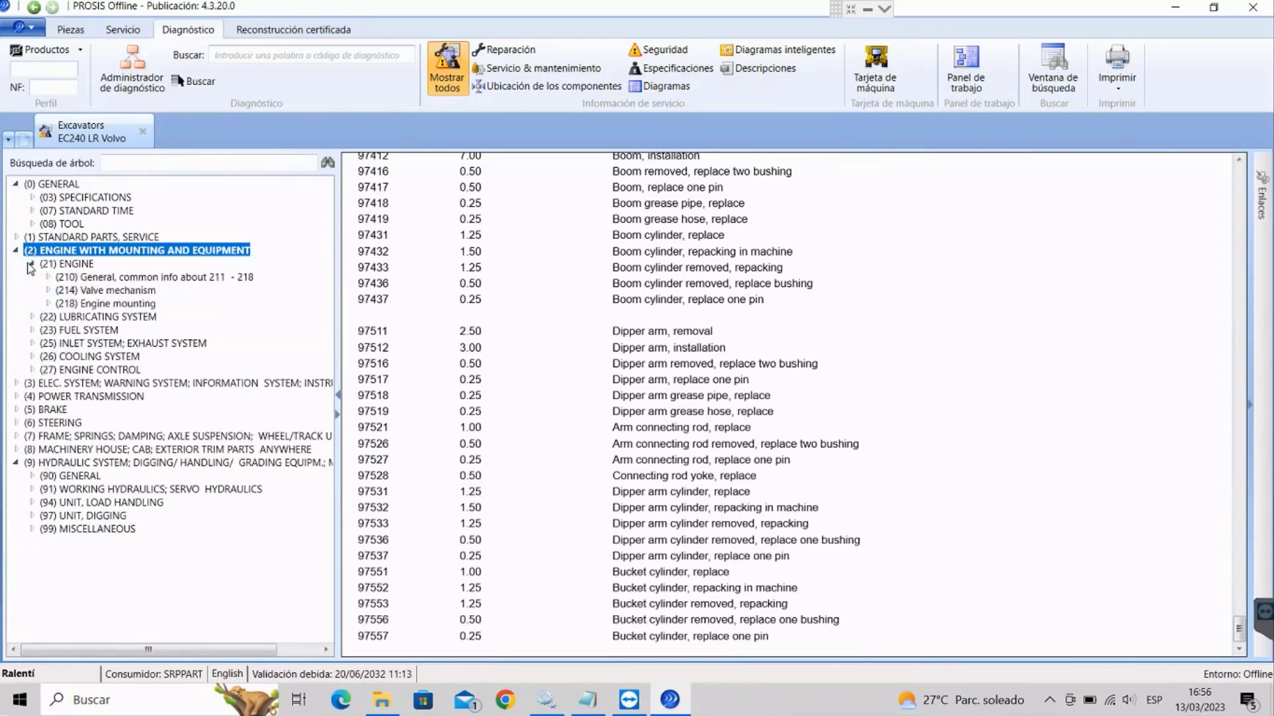
{"action": "double_click", "coordinate": [62, 278]}
{"action": "left_click", "coordinate": [66, 292]}
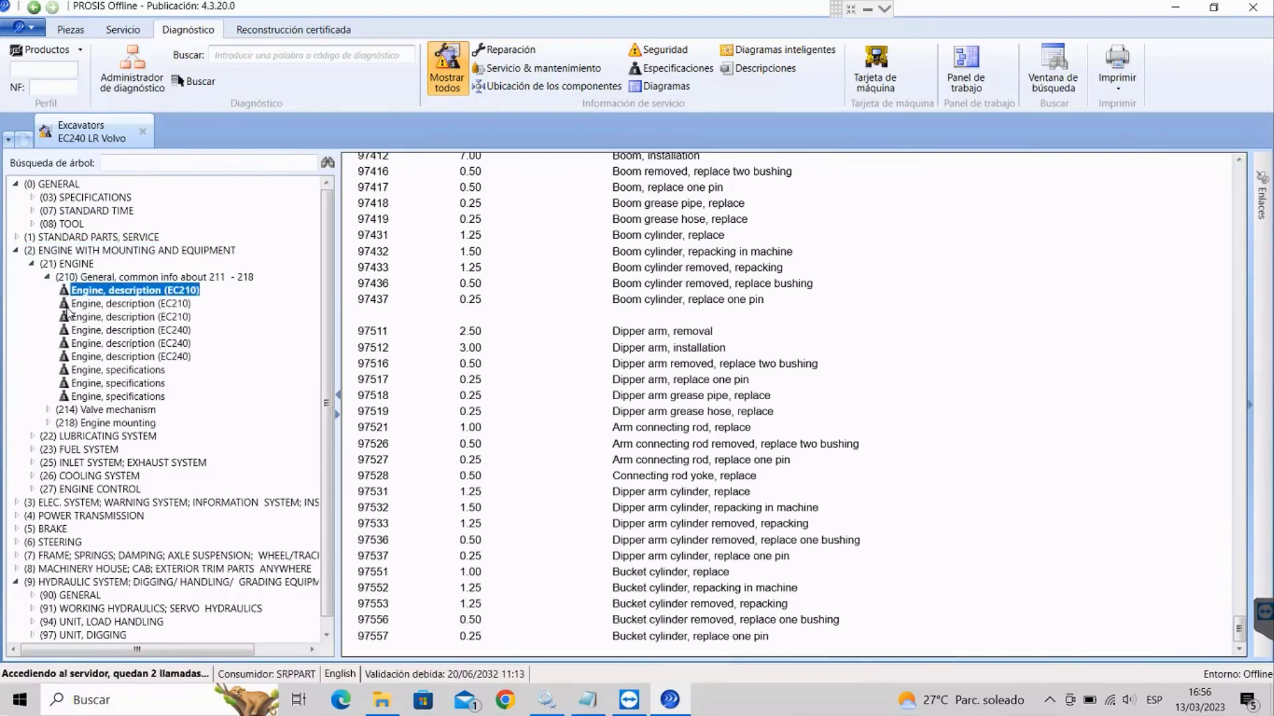
{"action": "left_click", "coordinate": [69, 318]}
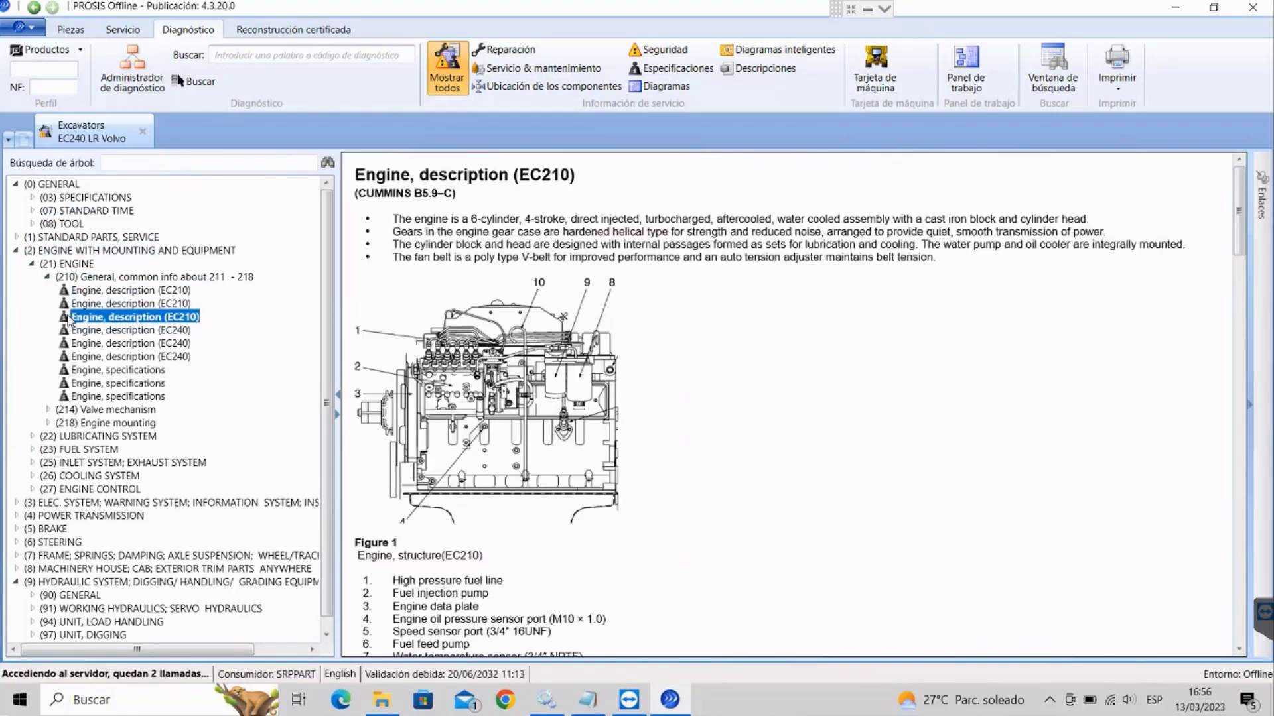
{"action": "scroll", "coordinate": [1068, 325], "scroll_direction": "down", "scroll_amount": 9}
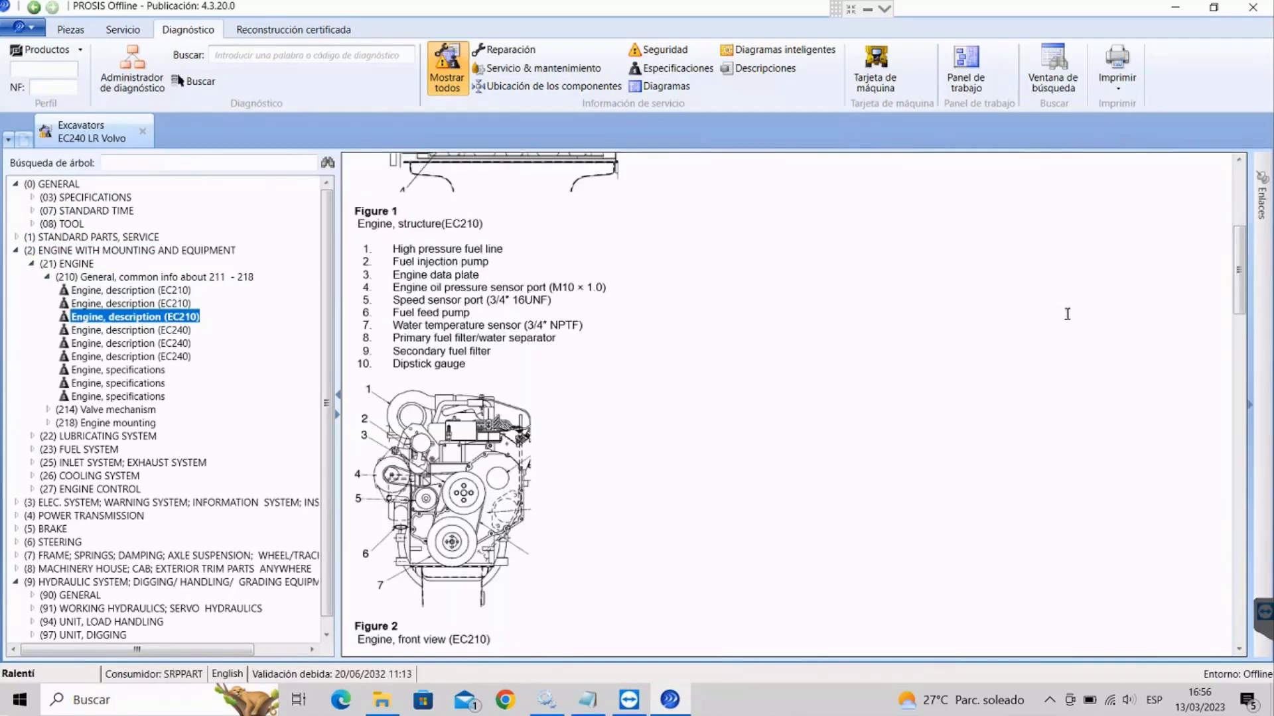
{"action": "scroll", "coordinate": [1083, 315], "scroll_direction": "down", "scroll_amount": 1}
{"action": "scroll", "coordinate": [923, 345], "scroll_direction": "down", "scroll_amount": 9}
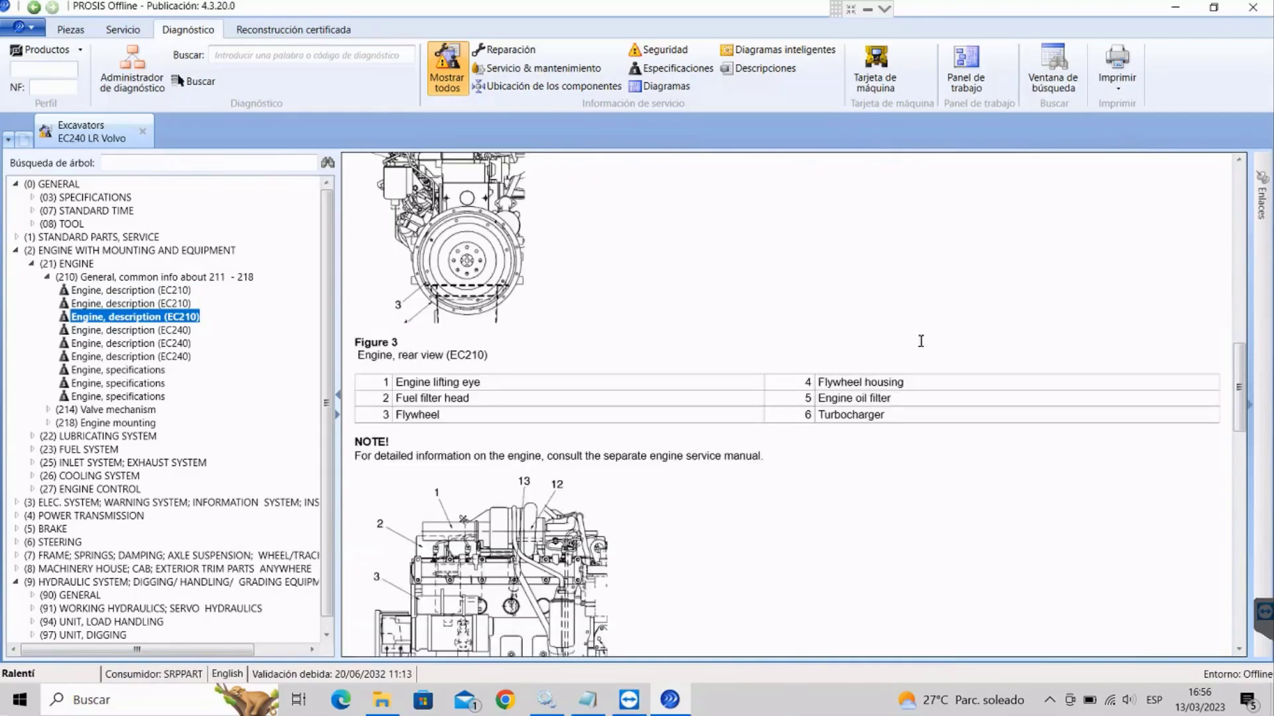
{"action": "scroll", "coordinate": [921, 323], "scroll_direction": "down", "scroll_amount": 5}
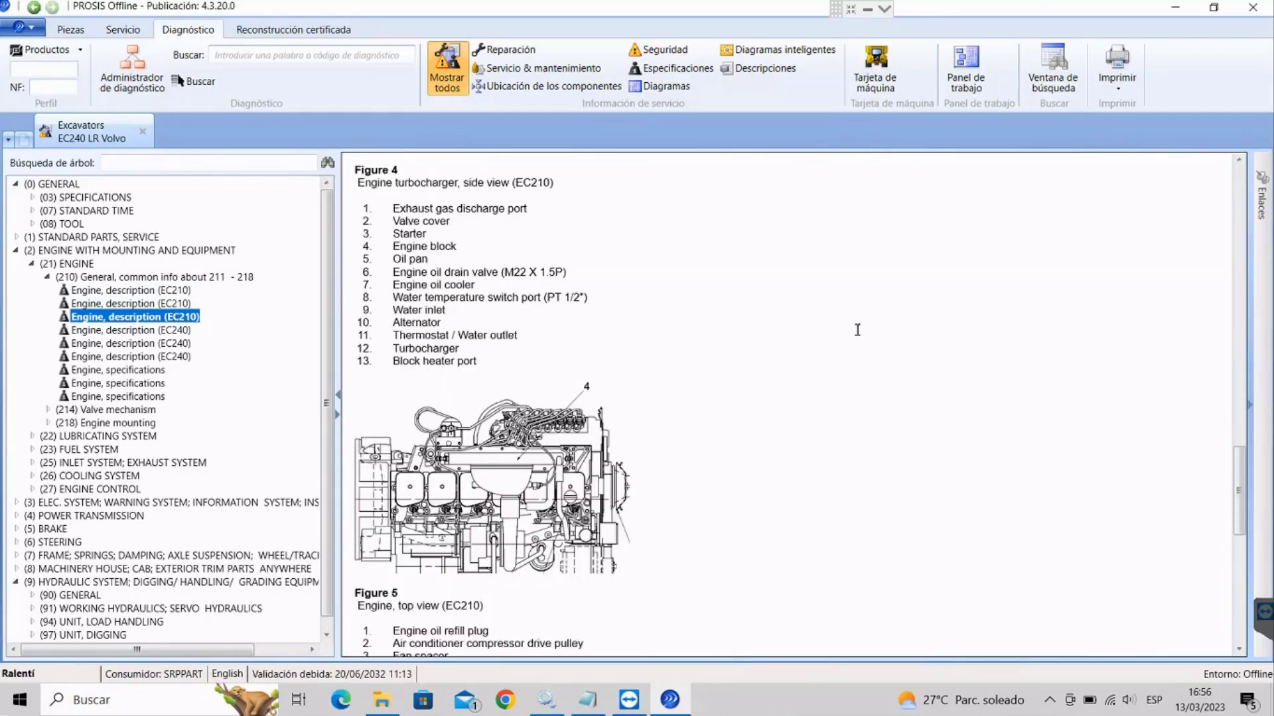
Enlarge Figure 5's engine top-view drawing full screen, then close the viewer
{"action": "left_click", "coordinate": [545, 331]}
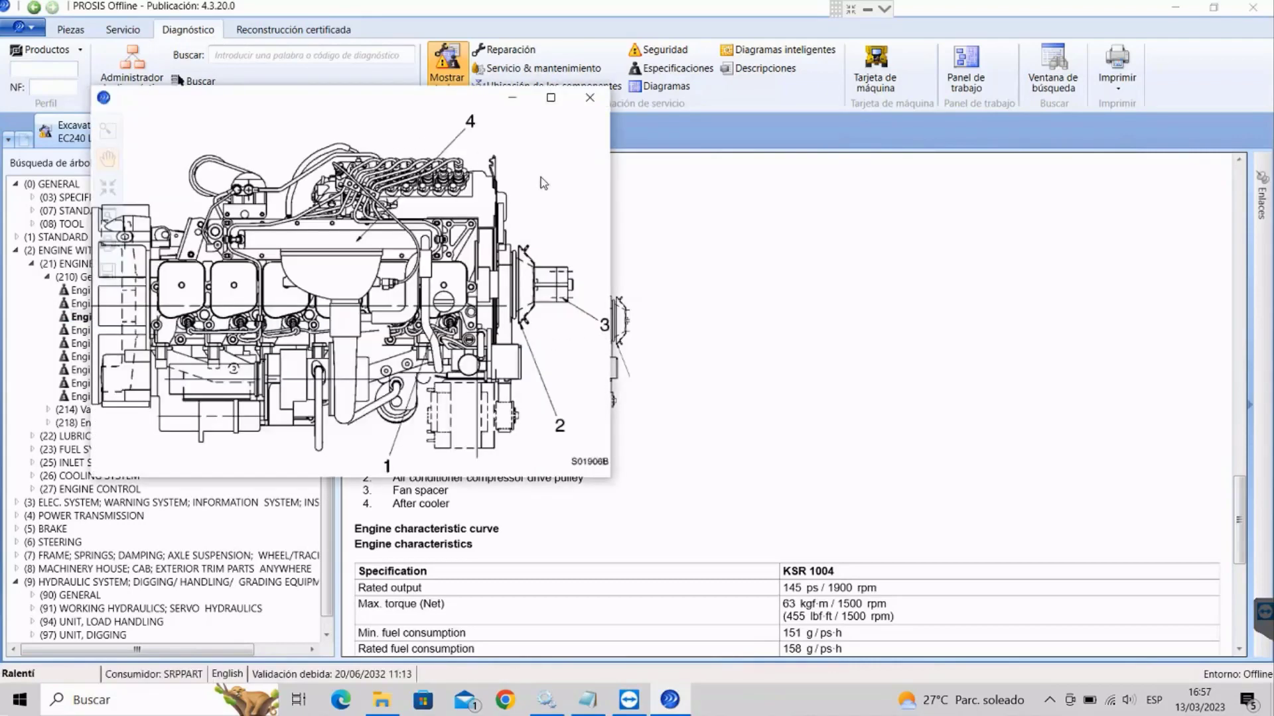
{"action": "scroll", "coordinate": [364, 169], "scroll_direction": "down", "scroll_amount": 1}
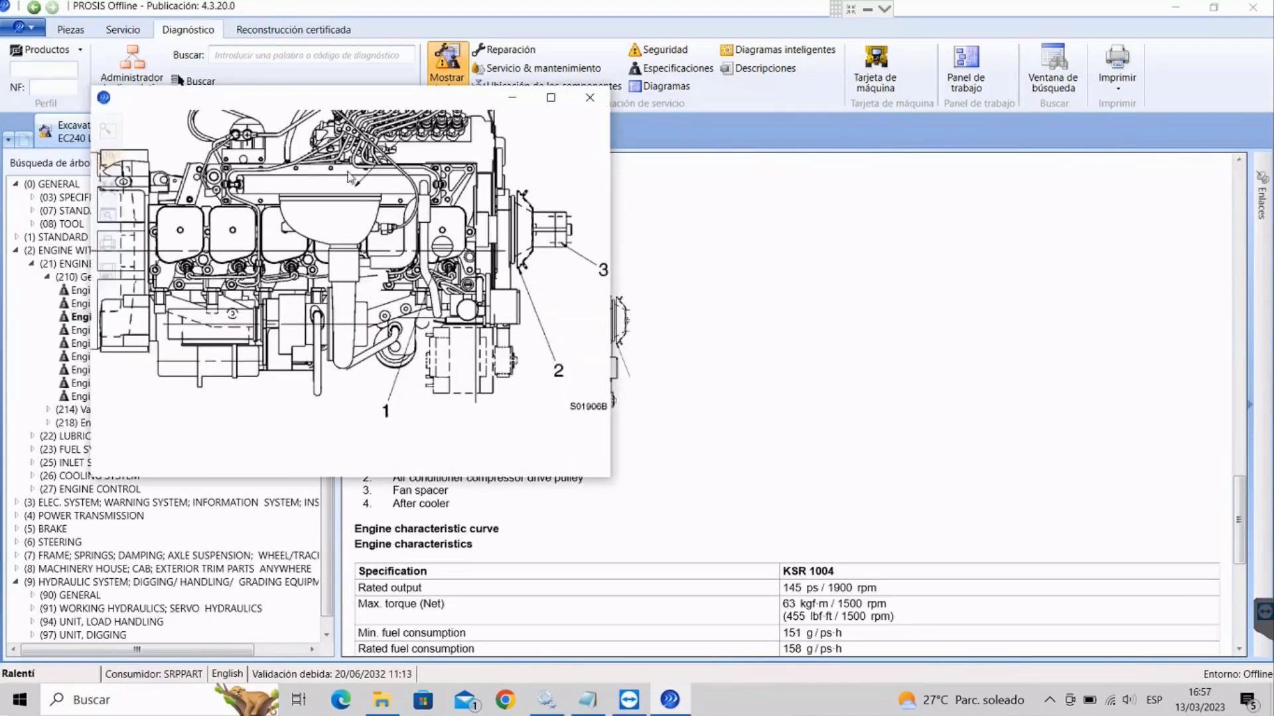
{"action": "scroll", "coordinate": [350, 177], "scroll_direction": "up", "scroll_amount": 1}
{"action": "left_click", "coordinate": [551, 97]}
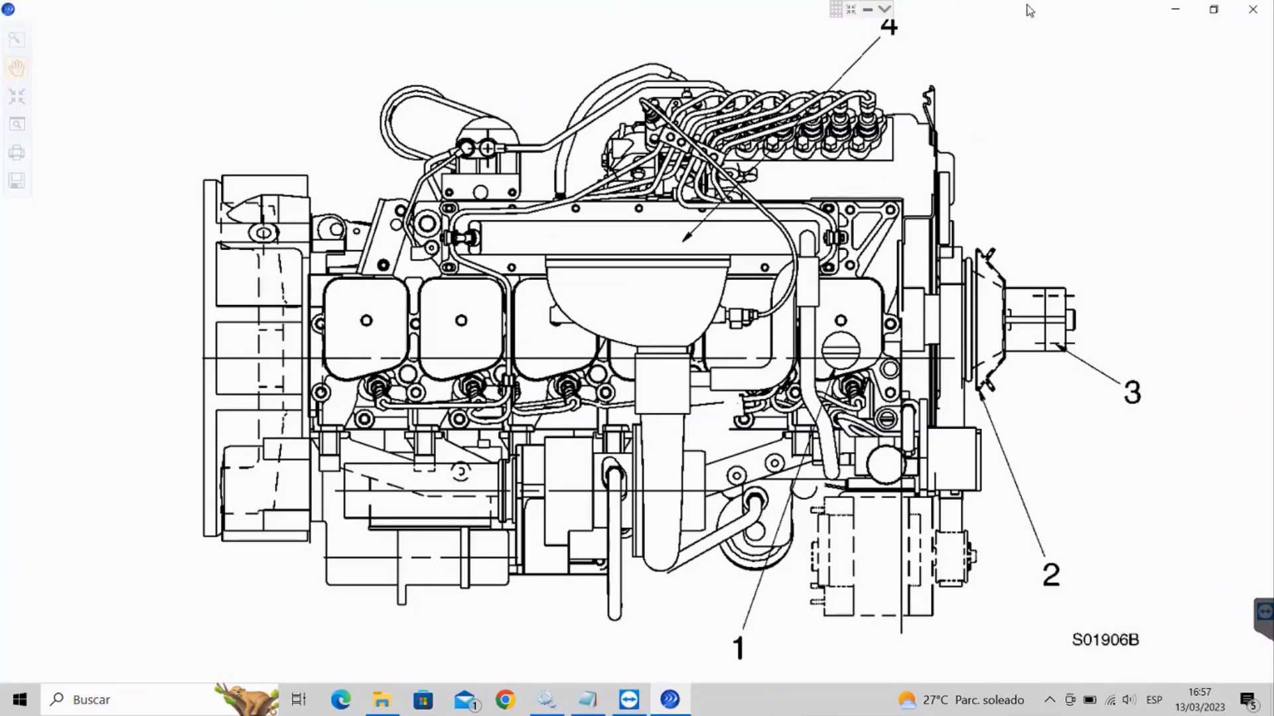
{"action": "left_click", "coordinate": [1254, 9]}
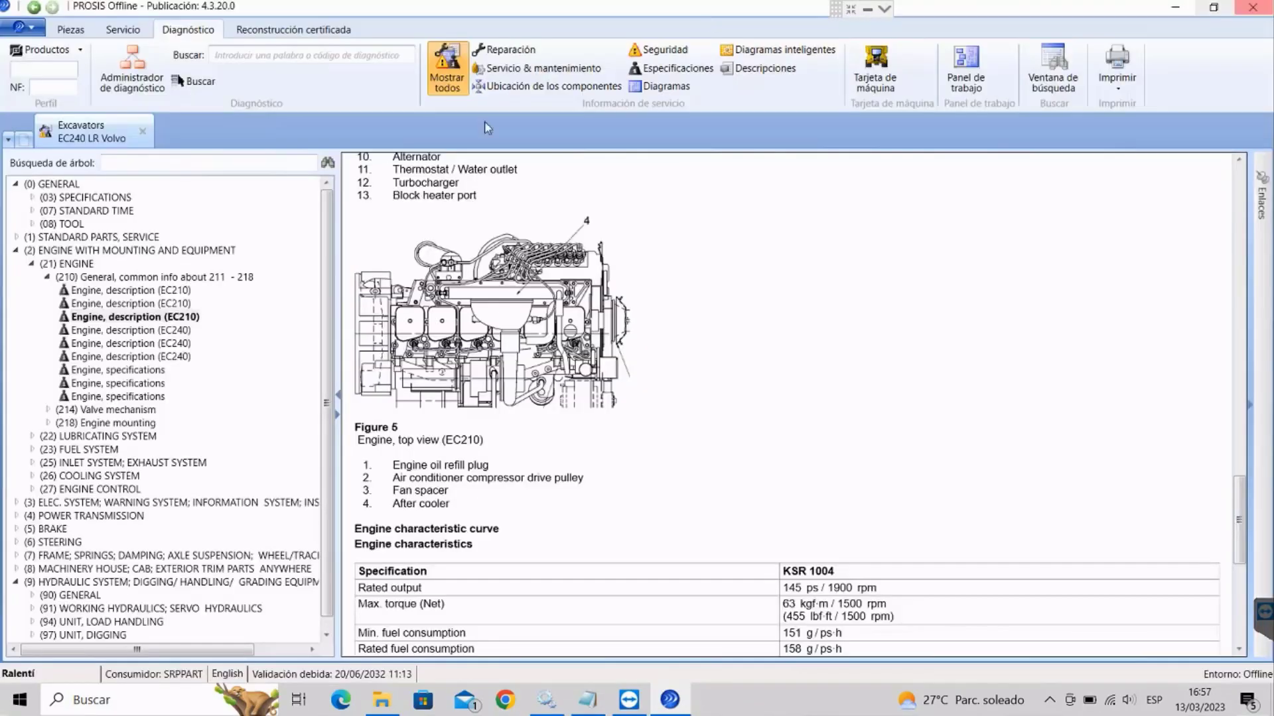
Look through the Engine, description (EC240) pages and the engine specifications document
{"action": "left_click", "coordinate": [124, 331]}
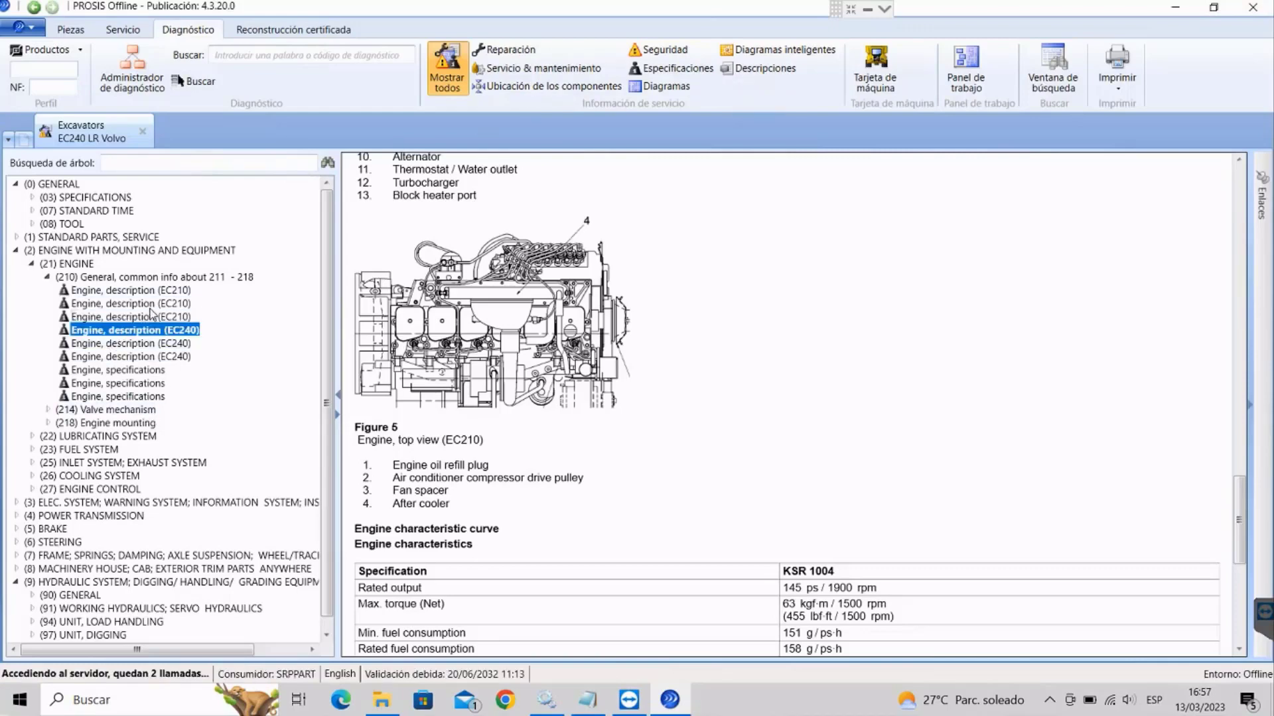
{"action": "left_click", "coordinate": [123, 356]}
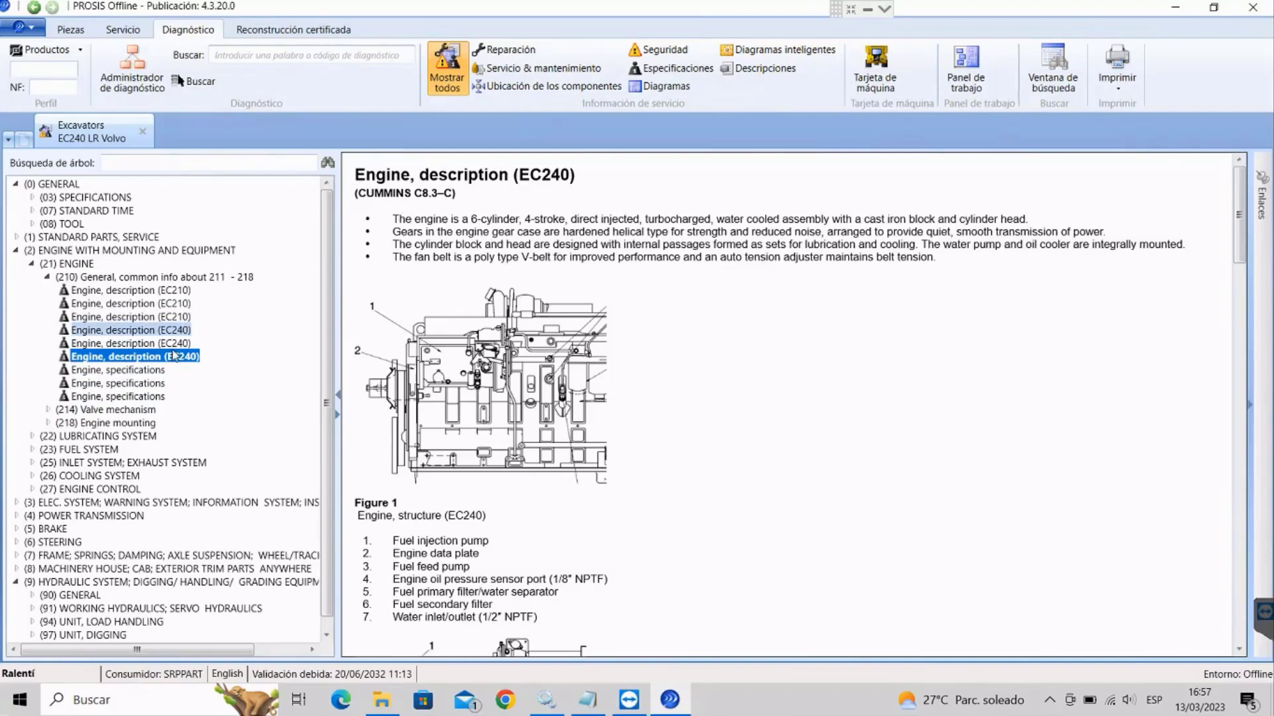
{"action": "left_click", "coordinate": [109, 384]}
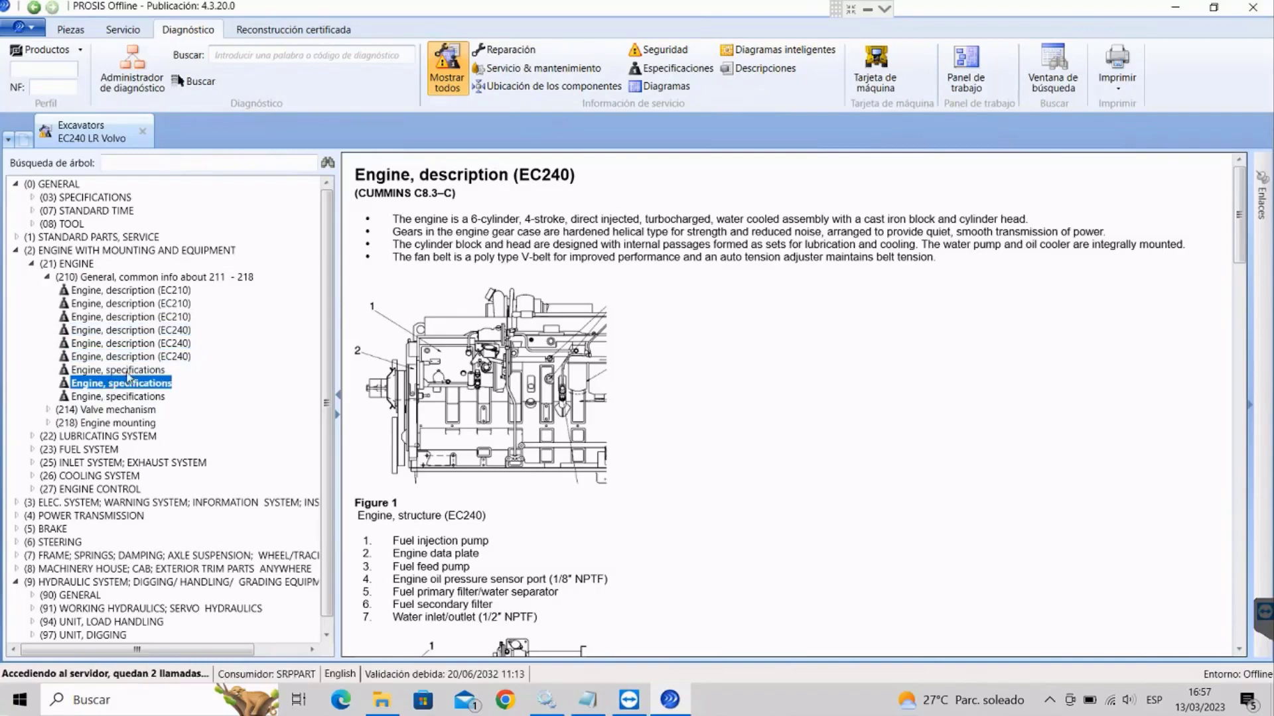
{"action": "left_click_drag", "start_coordinate": [1232, 244], "coordinate": [195, 252]}
Collapse the (2) ENGINE group and return to Reparación on the General, tools page
{"action": "left_click", "coordinate": [194, 252]}
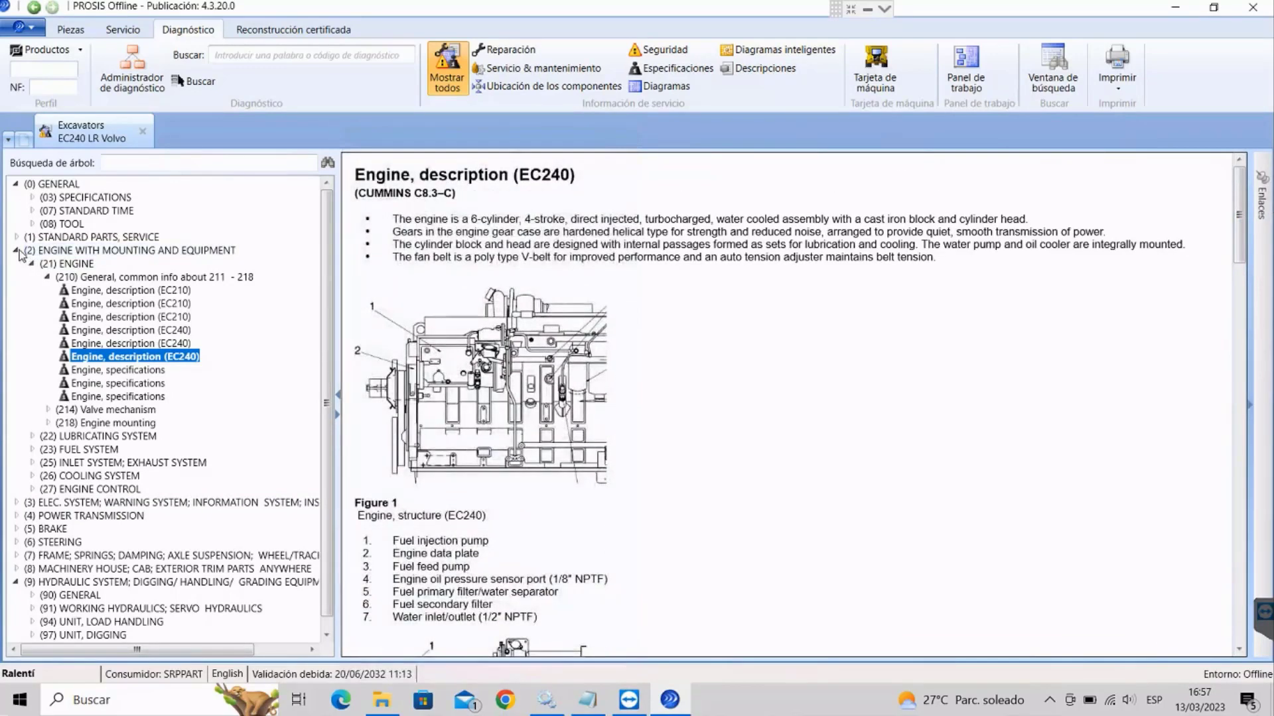
{"action": "left_click", "coordinate": [17, 251]}
{"action": "left_click", "coordinate": [505, 50]}
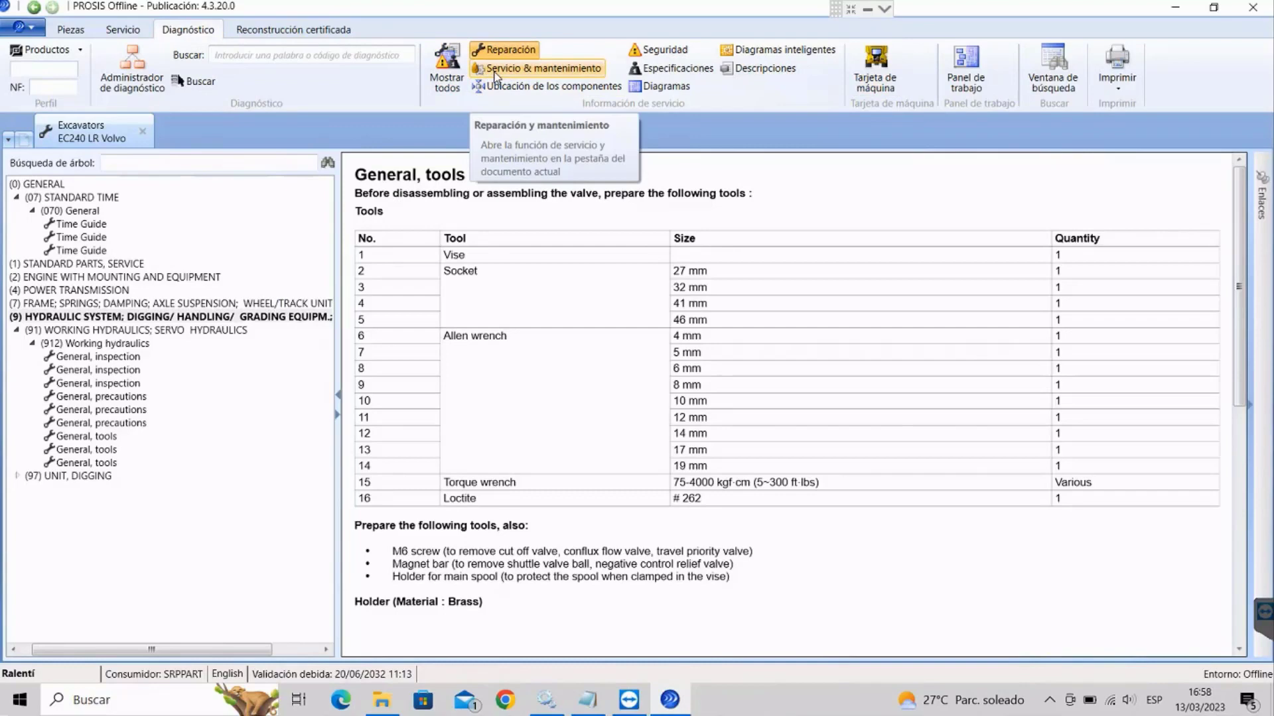
Show Servicio & mantenimiento > Ubicación de los componentes, expanding ELEC. SYSTEM to (370) General
{"action": "left_click", "coordinate": [495, 69]}
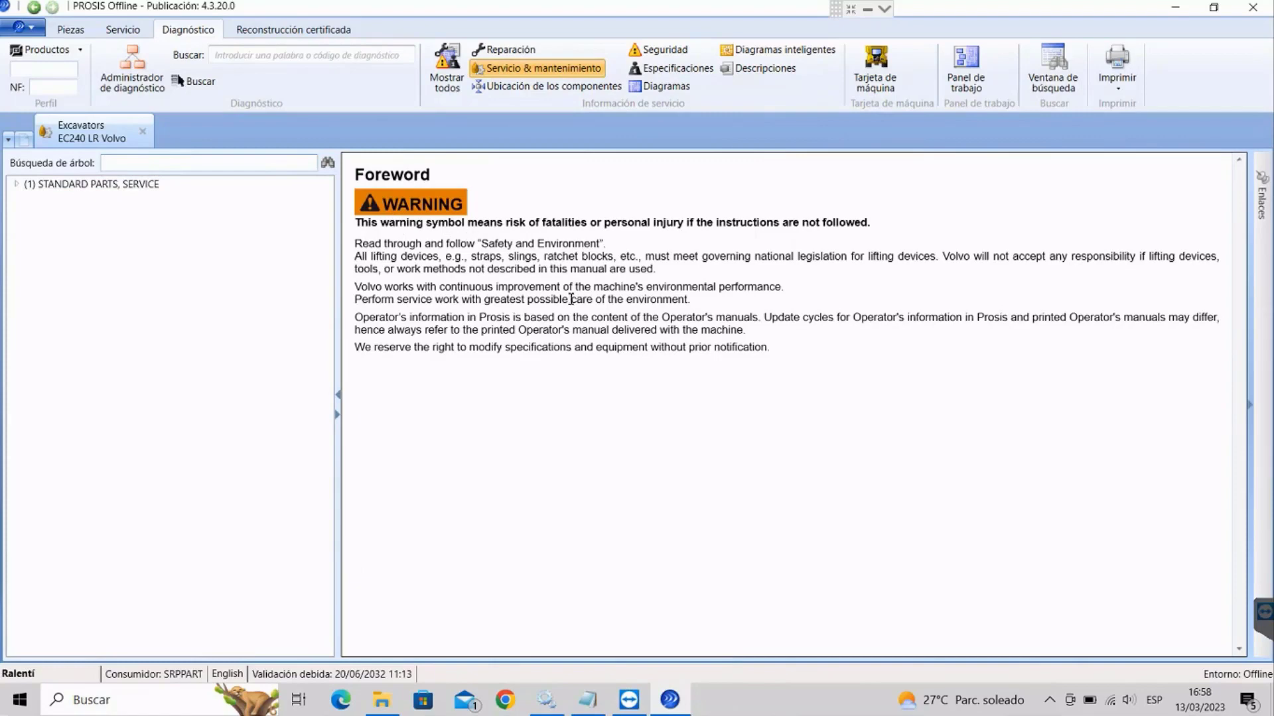
{"action": "left_click", "coordinate": [532, 87]}
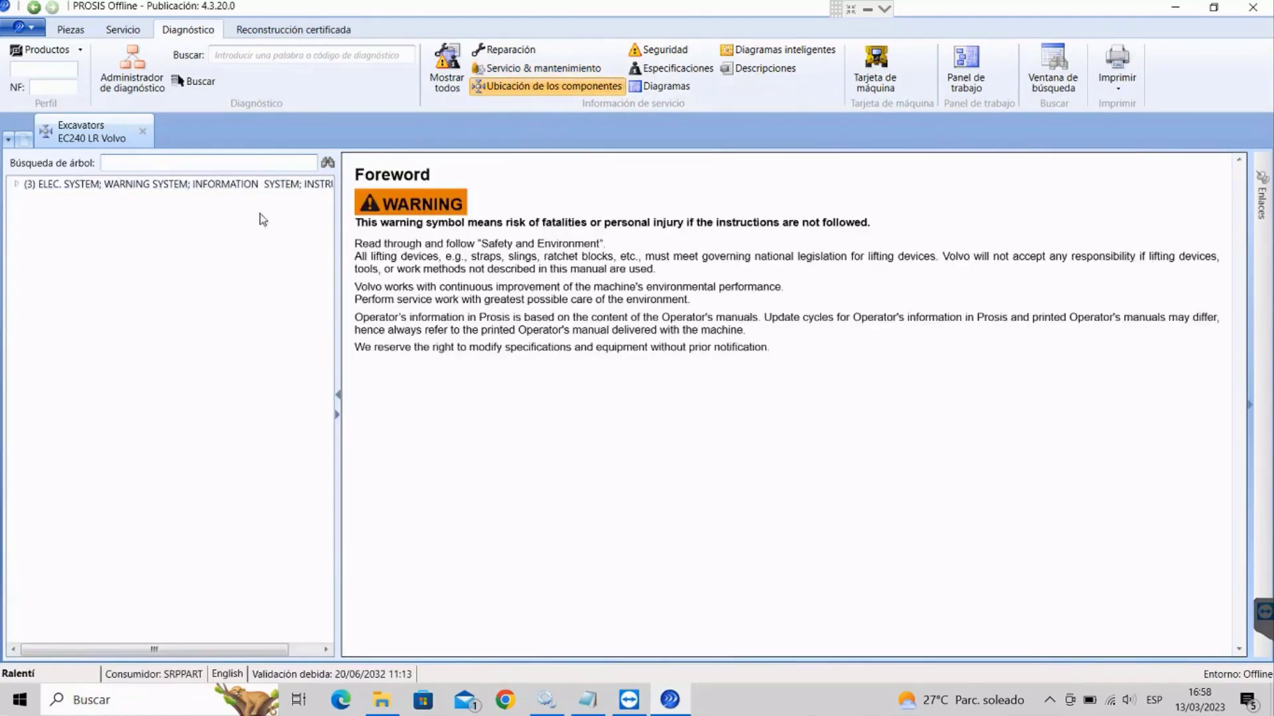
{"action": "double_click", "coordinate": [42, 185]}
{"action": "left_click", "coordinate": [26, 199]}
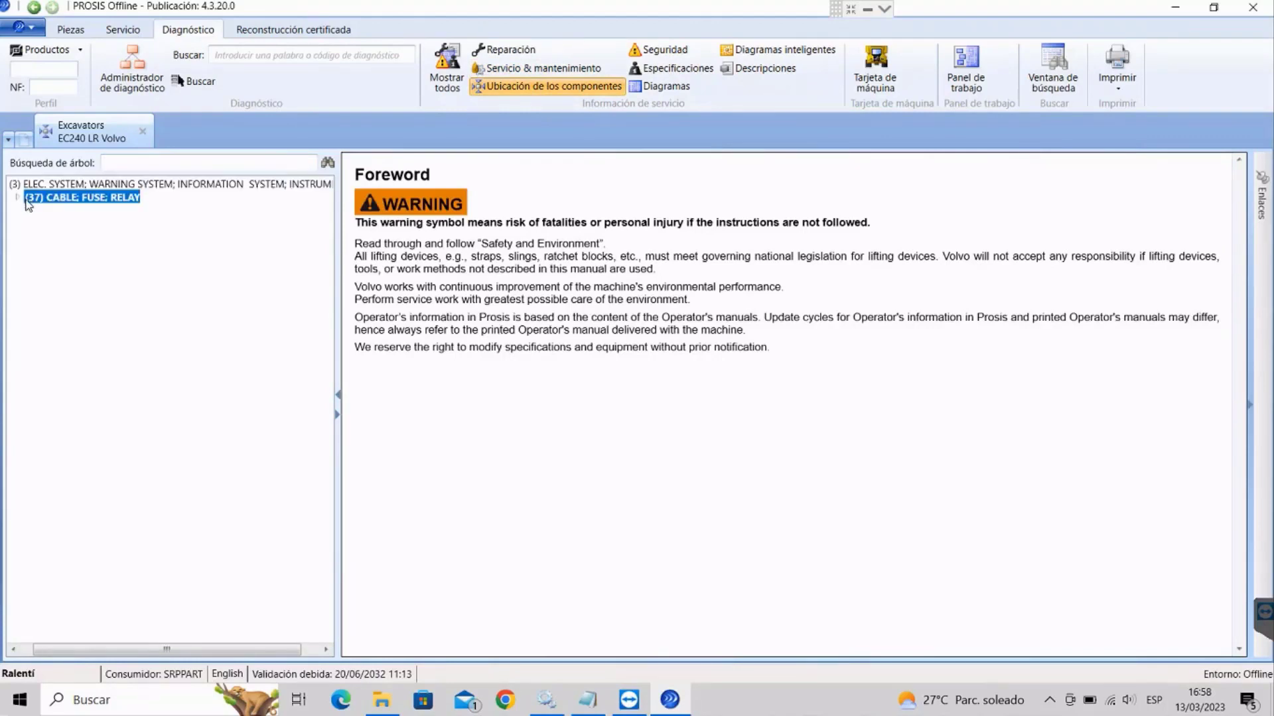
{"action": "left_click", "coordinate": [20, 197]}
{"action": "left_click", "coordinate": [53, 212]}
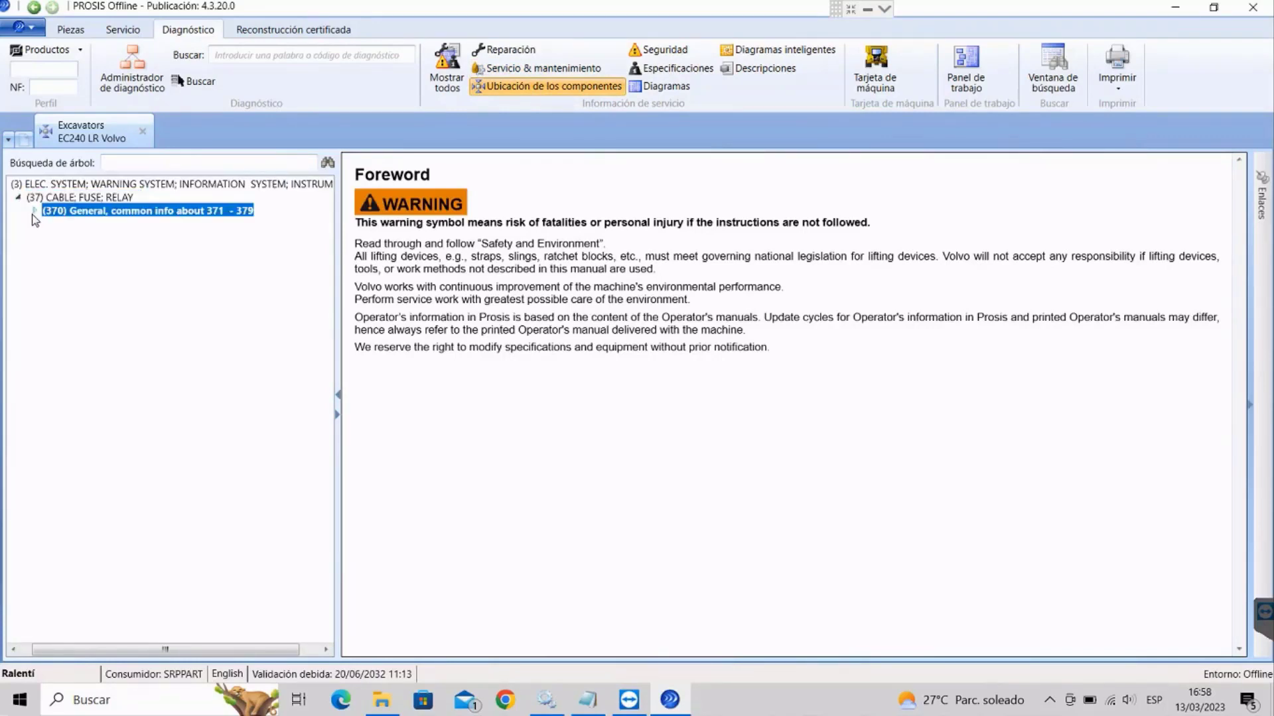
Open the three Connectors, location documents under (370) General
{"action": "left_click", "coordinate": [34, 211]}
{"action": "left_click", "coordinate": [64, 225]}
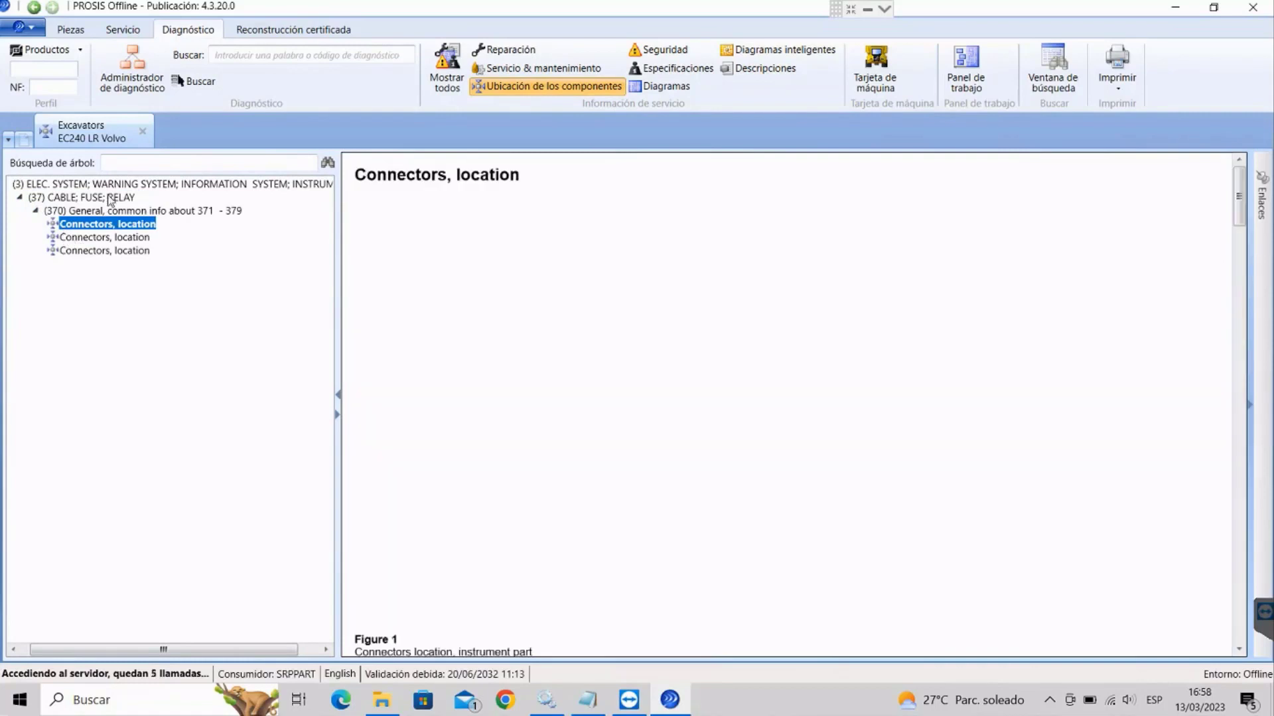
{"action": "left_click", "coordinate": [67, 239]}
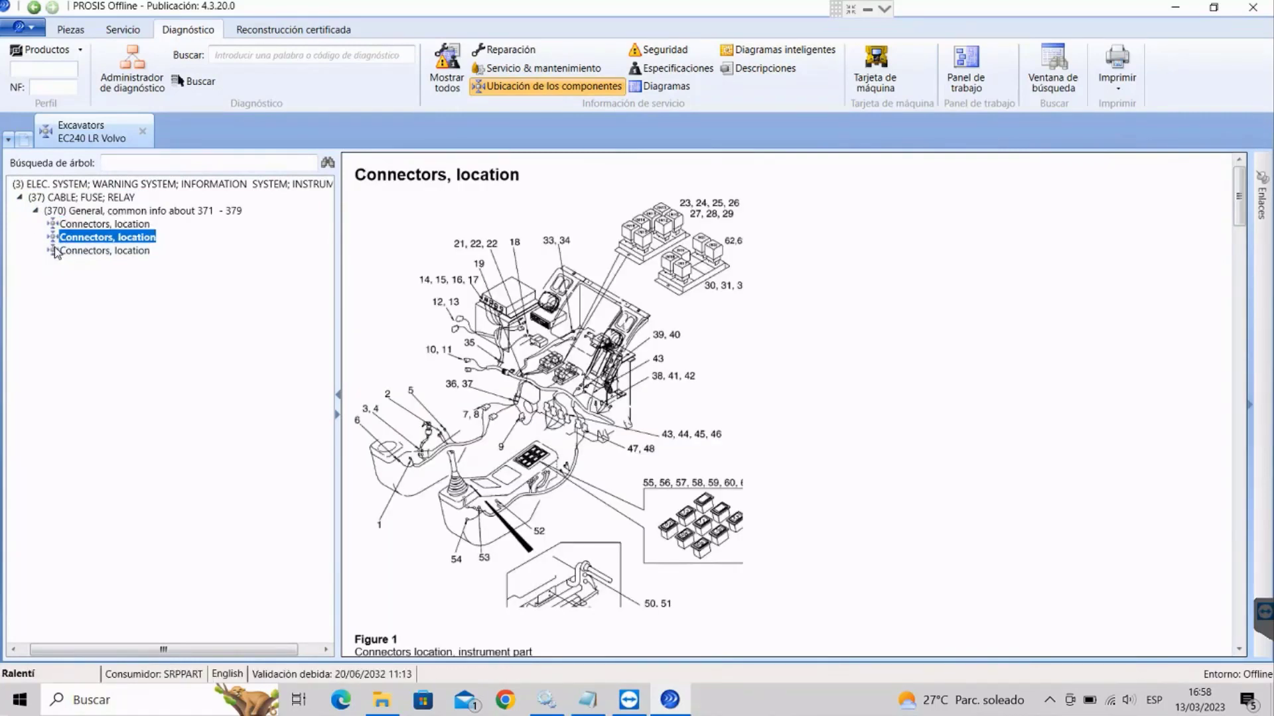
{"action": "left_click", "coordinate": [57, 251]}
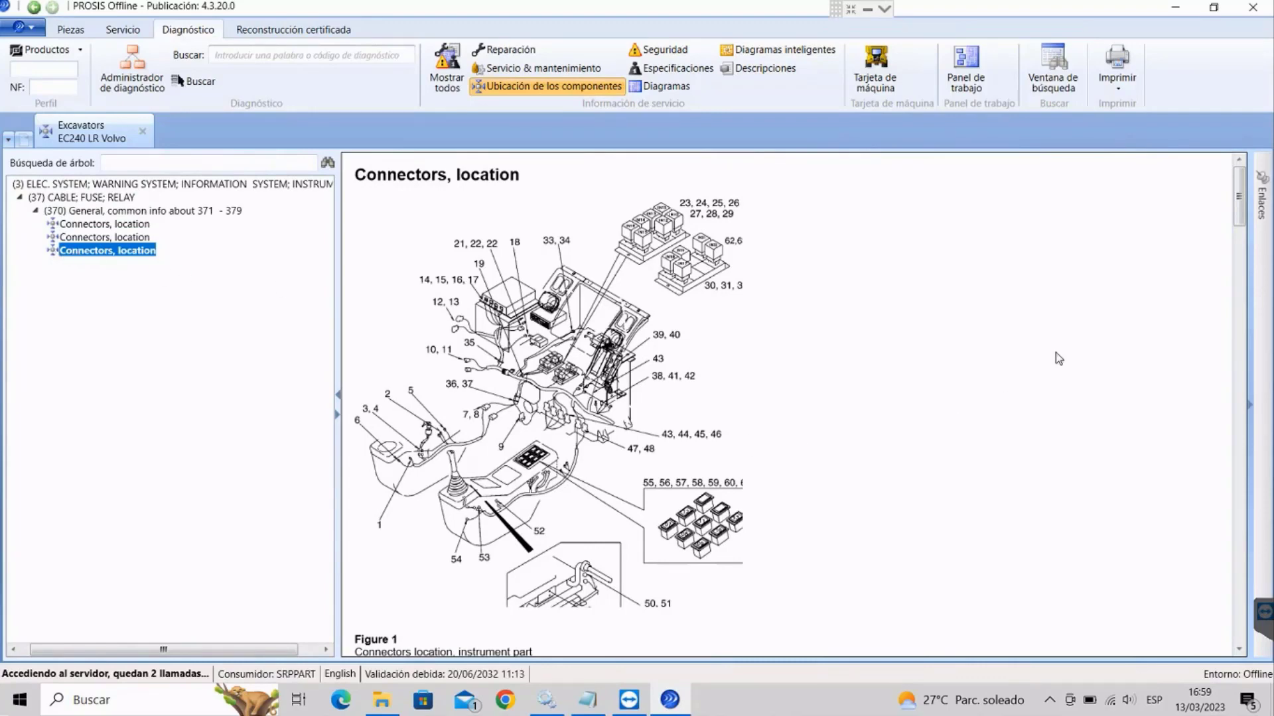
Scroll the connector document down to Figure 5, then exit PROSIS Offline
{"action": "scroll", "coordinate": [1243, 214], "scroll_direction": "down", "scroll_amount": 1}
{"action": "left_click_drag", "start_coordinate": [1243, 214], "coordinate": [1214, 611]}
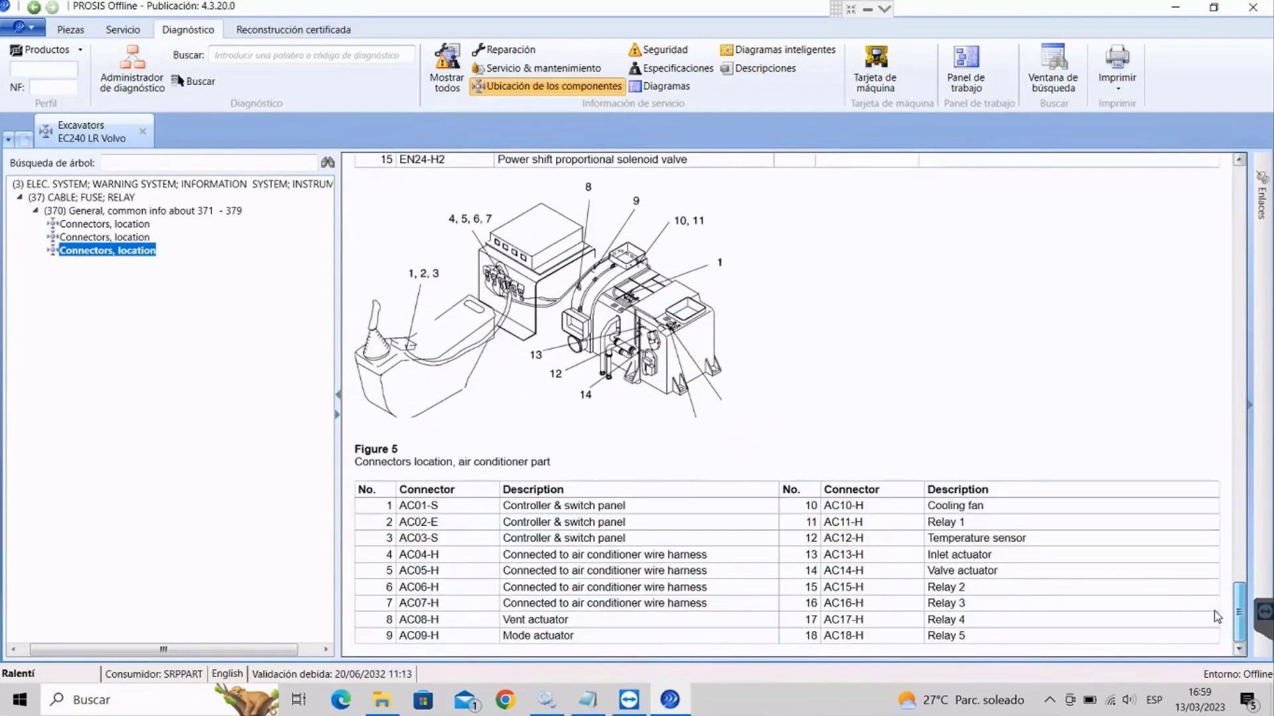
{"action": "scroll", "coordinate": [1216, 602], "scroll_direction": "up", "scroll_amount": 1}
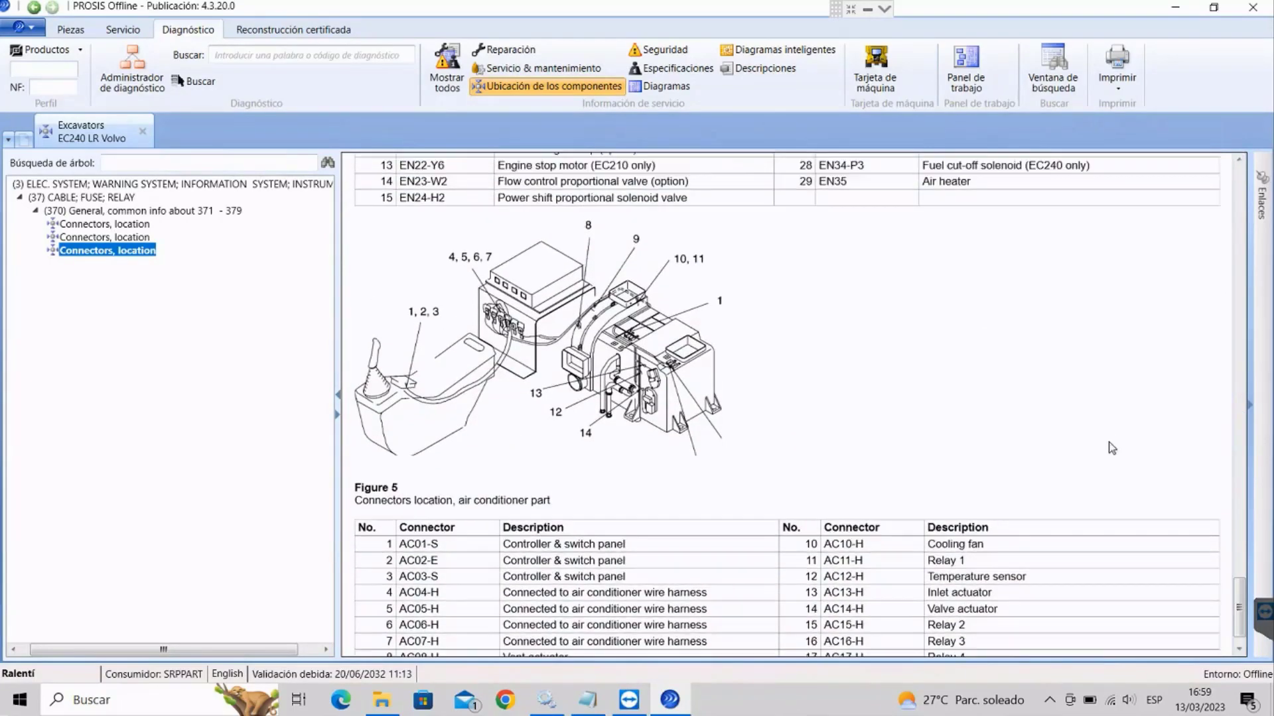
{"action": "left_click", "coordinate": [1259, 10]}
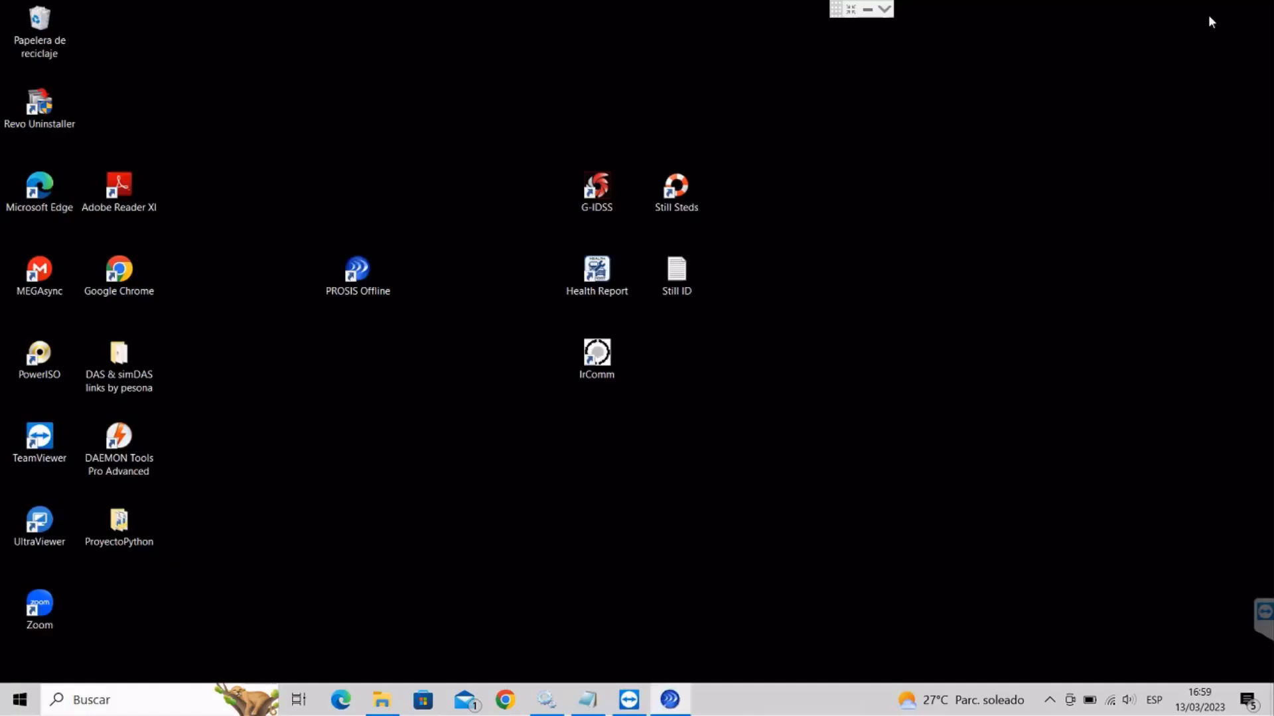